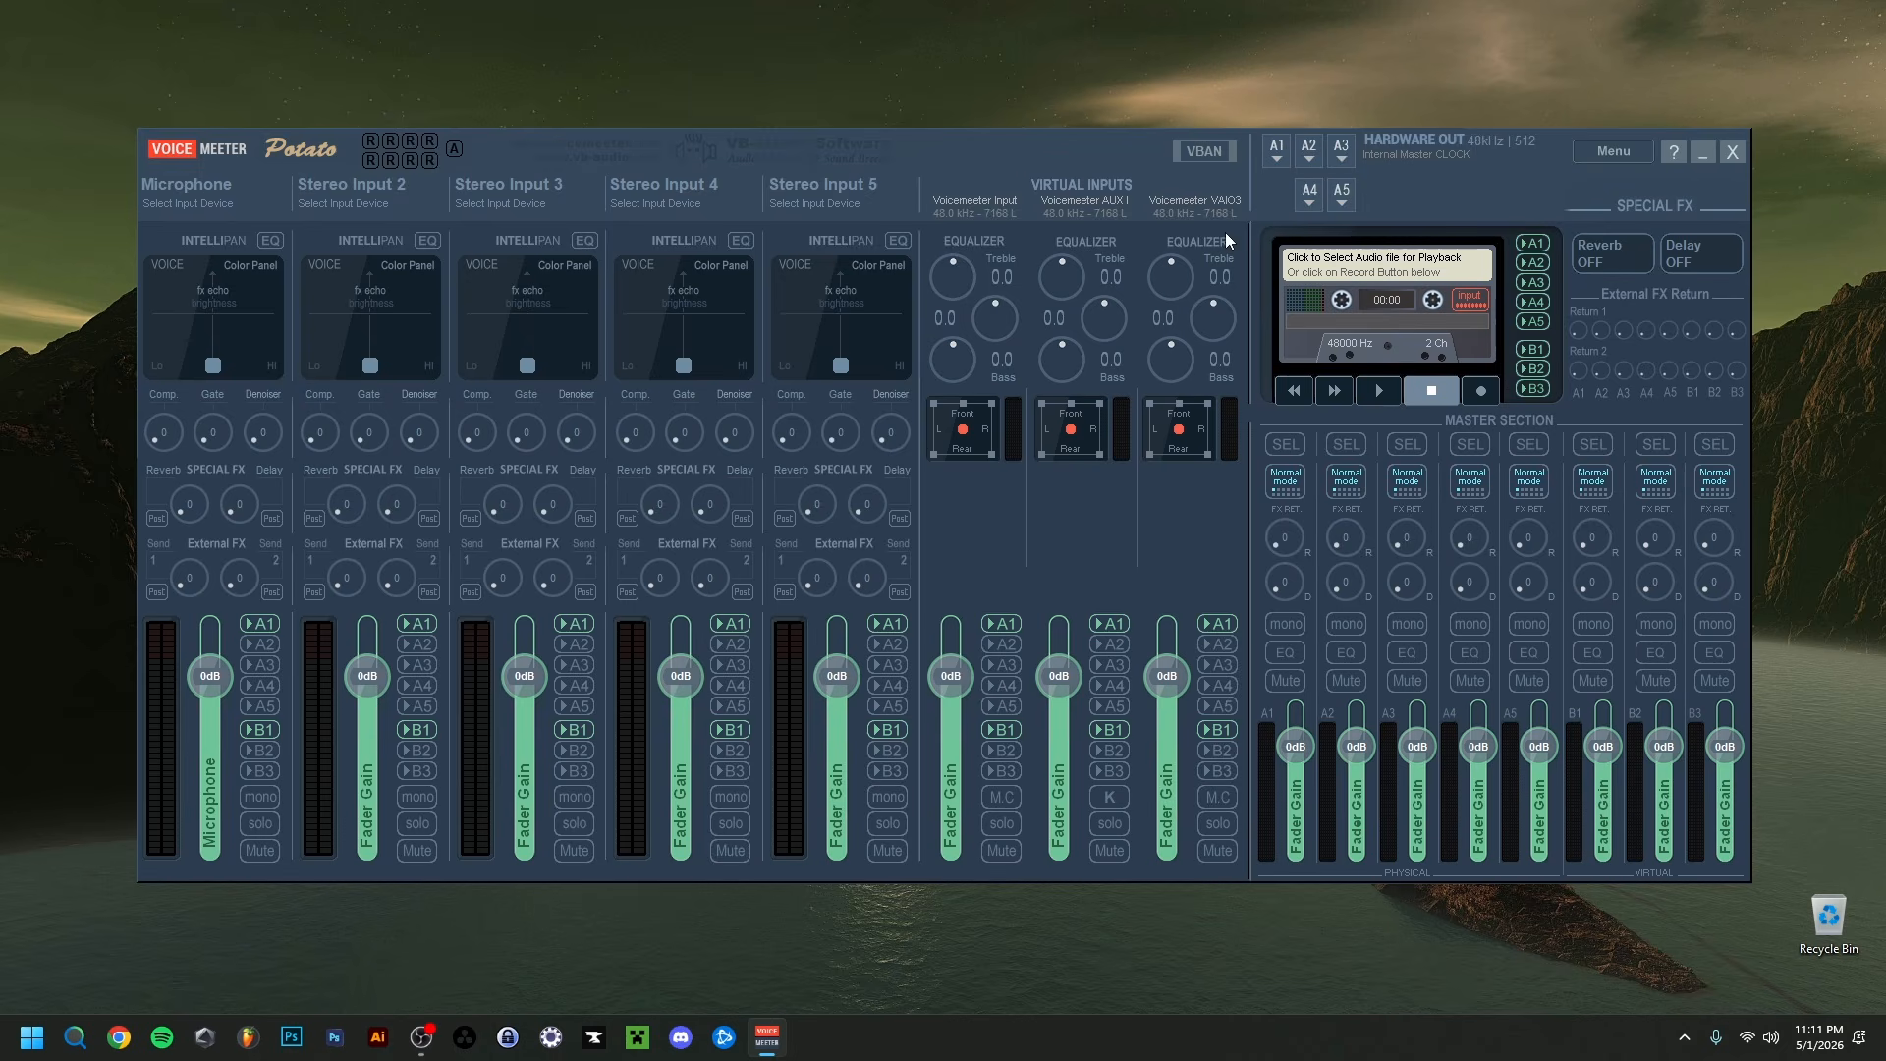
Step: Minimize Voicemeeter and examine the available Windows sound output devices, including the Voicemeeter inputs and the Realtek speakers
left_click(1702, 154)
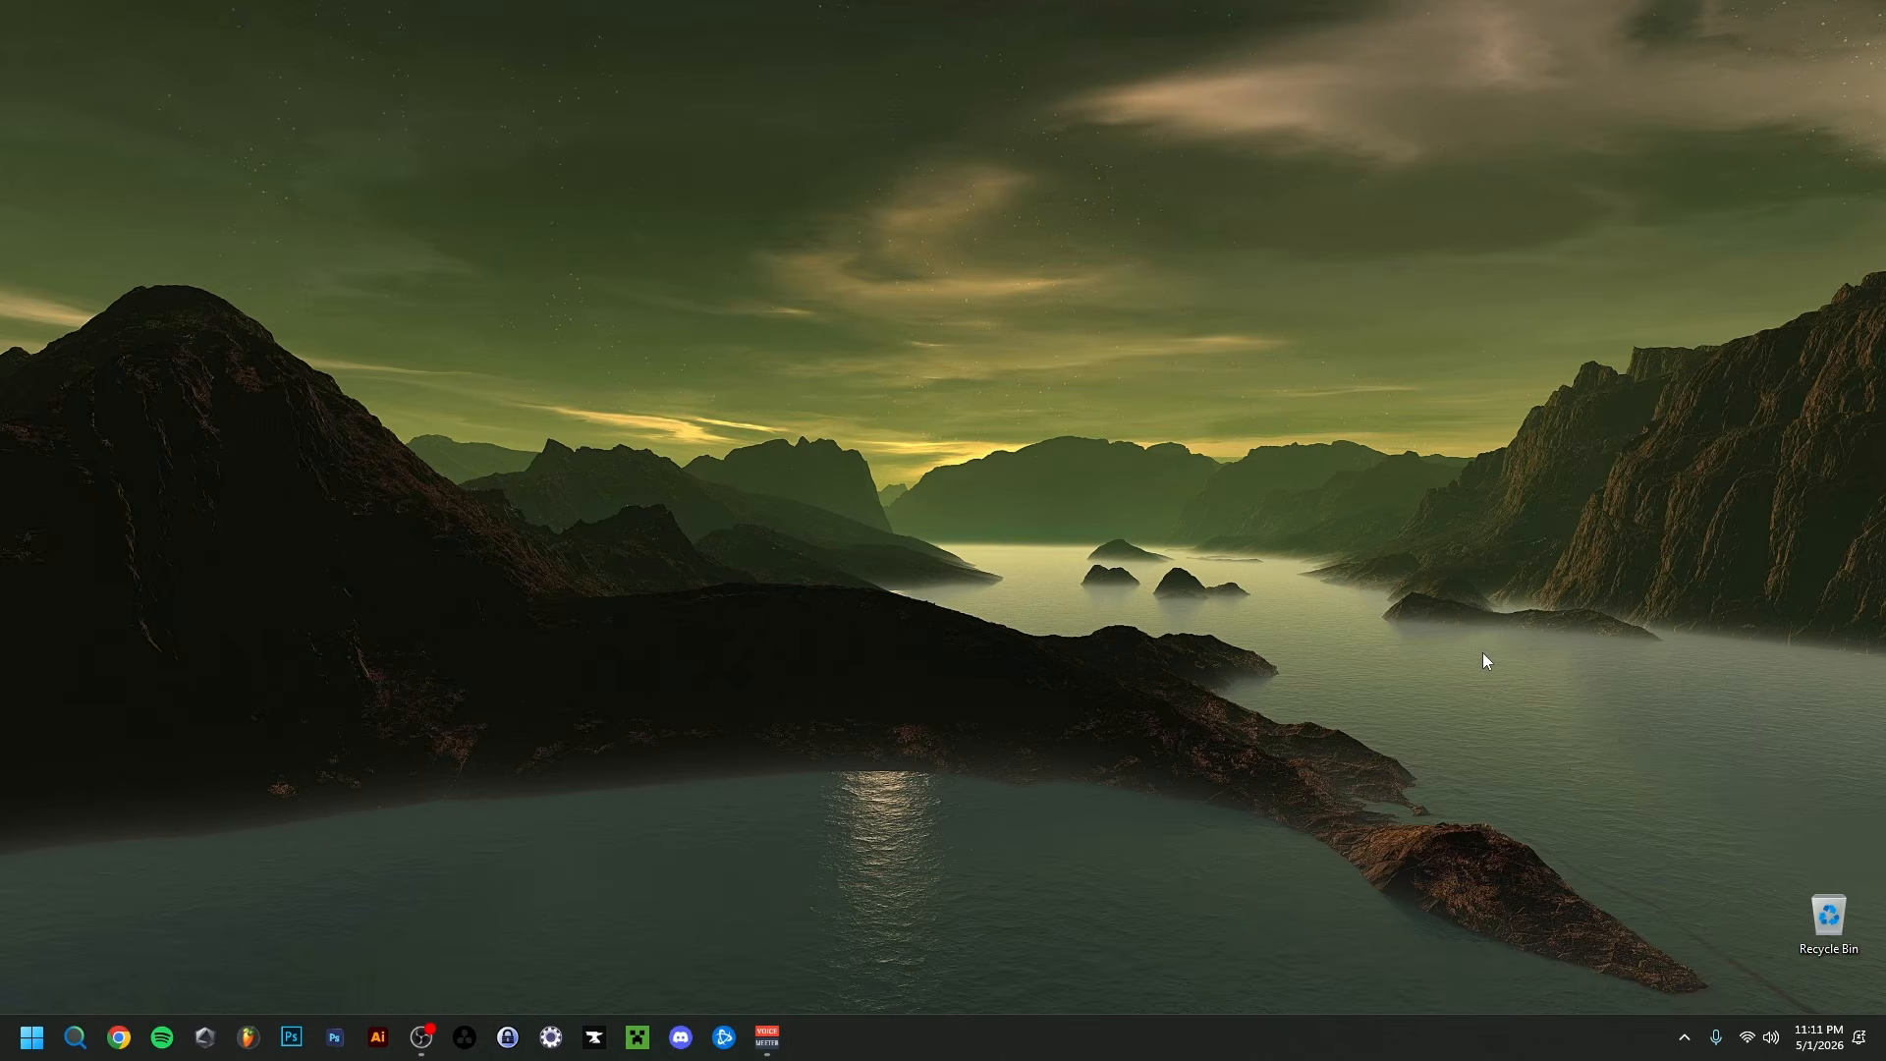
left_click(1770, 1043)
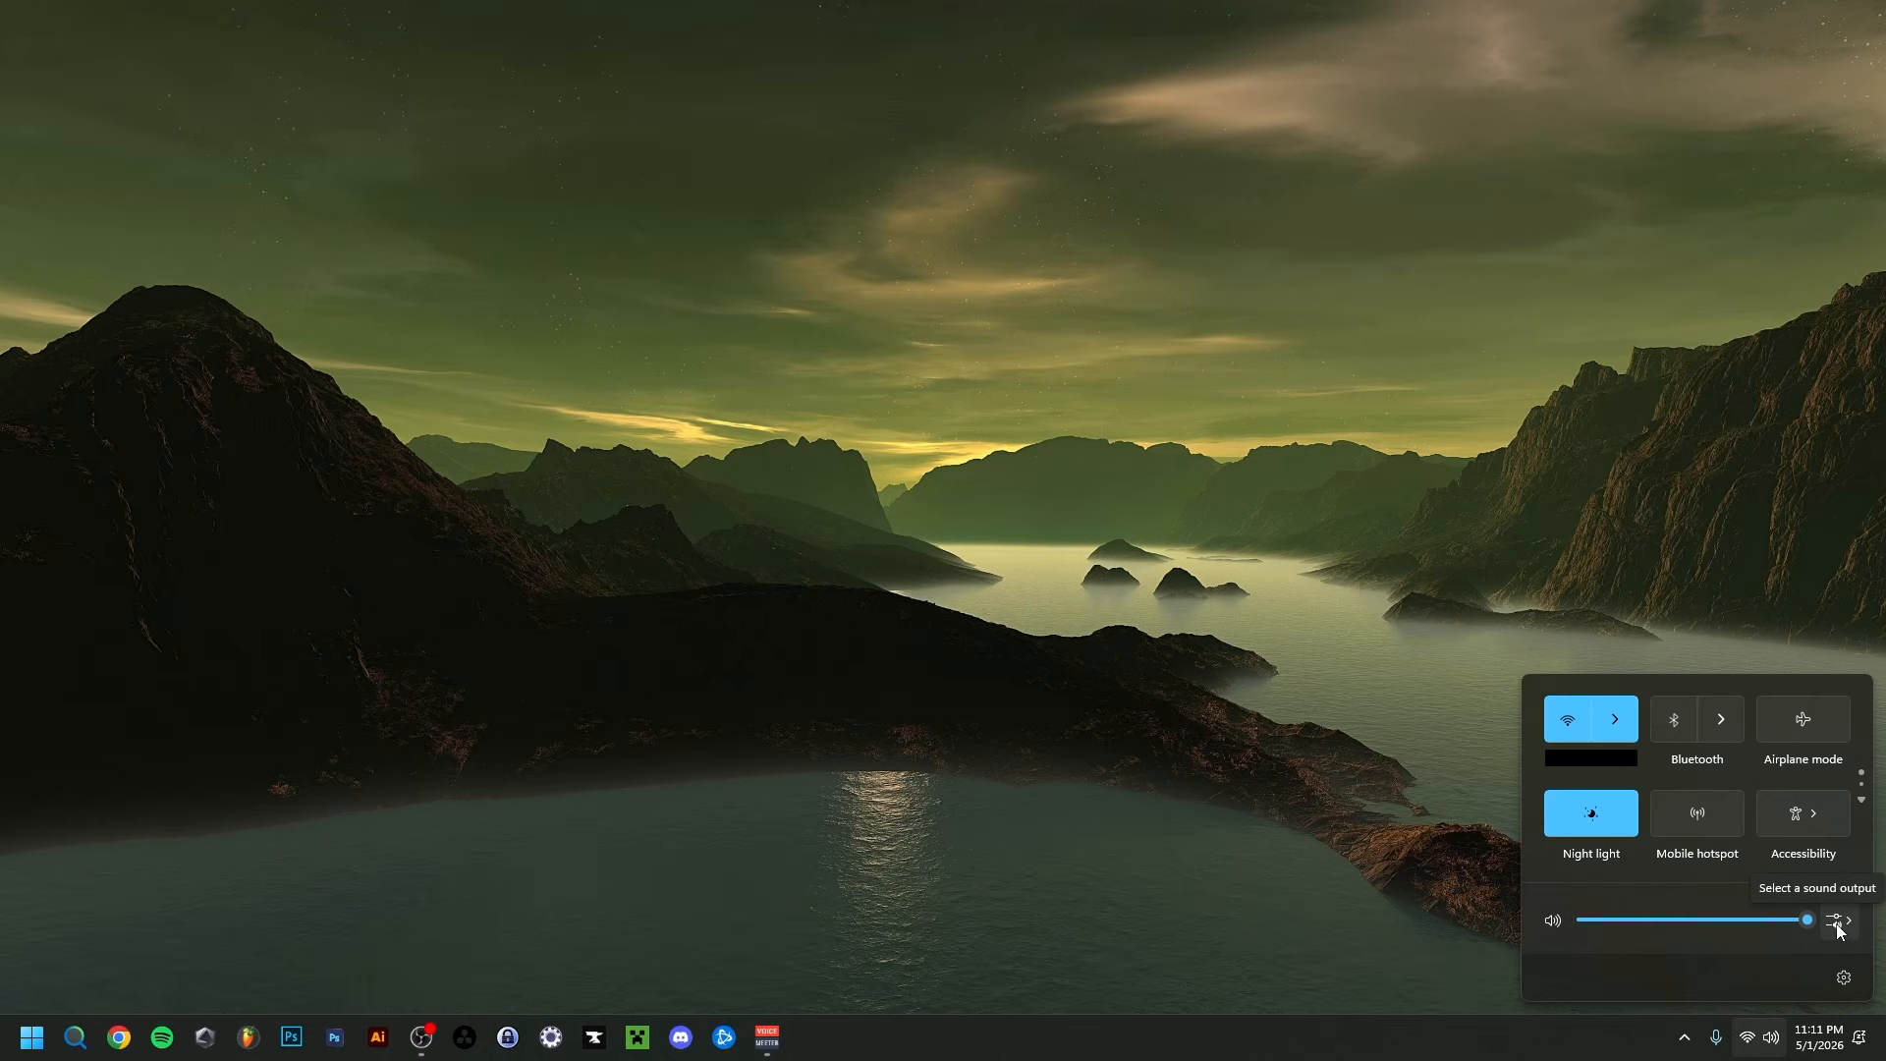
left_click(1837, 925)
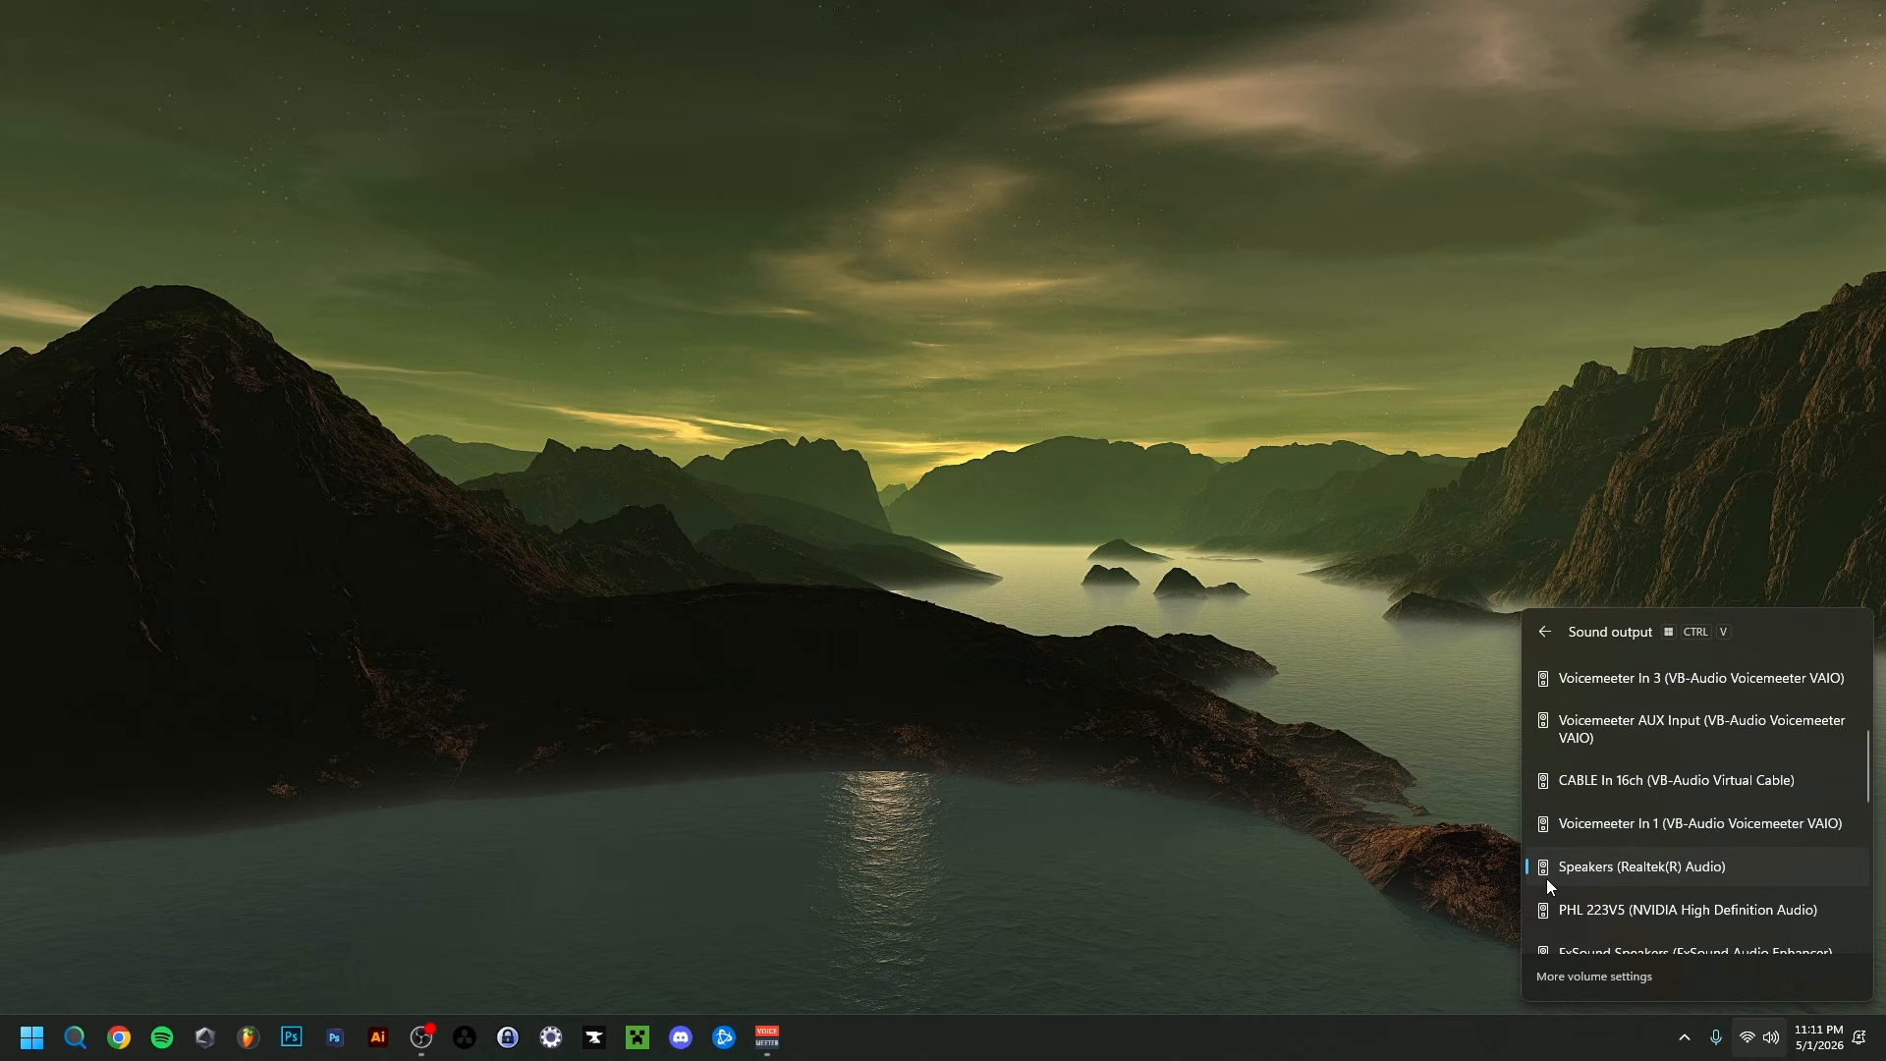
scroll(1620, 874, "down", 2)
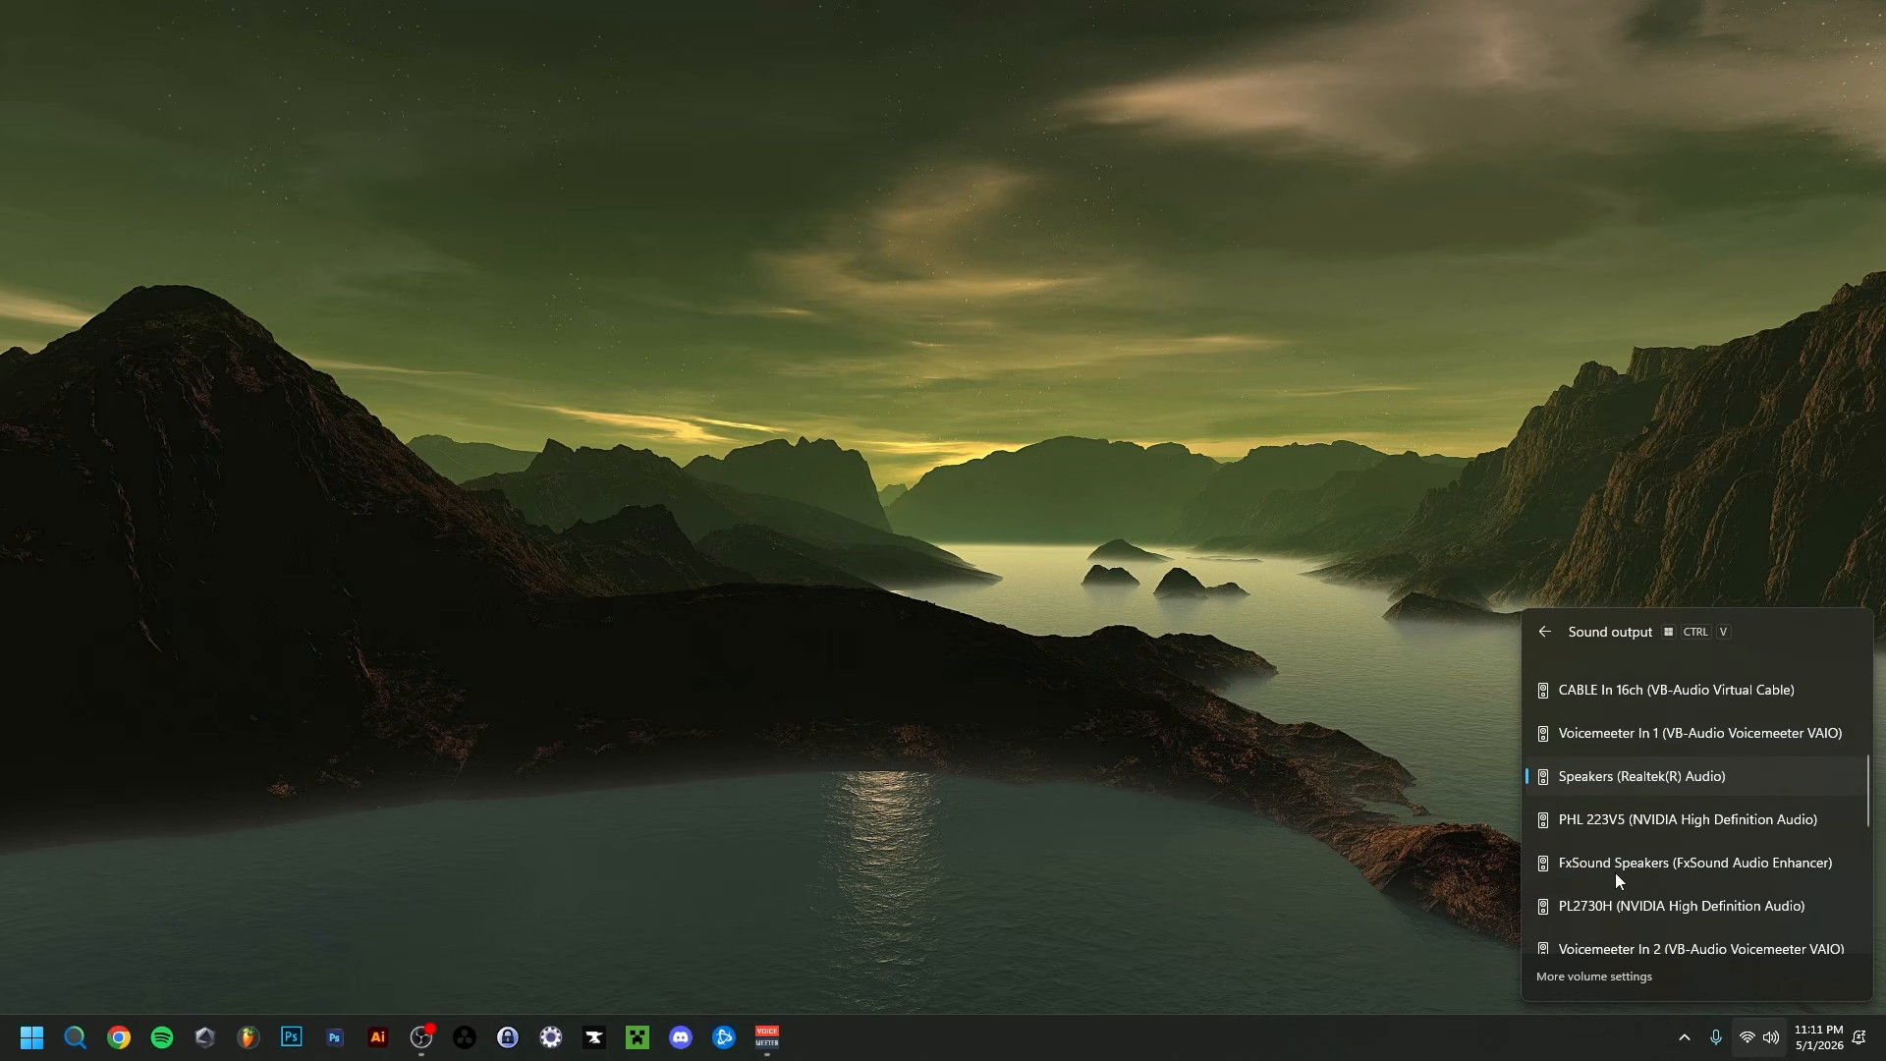
scroll(1616, 872, "down", 3)
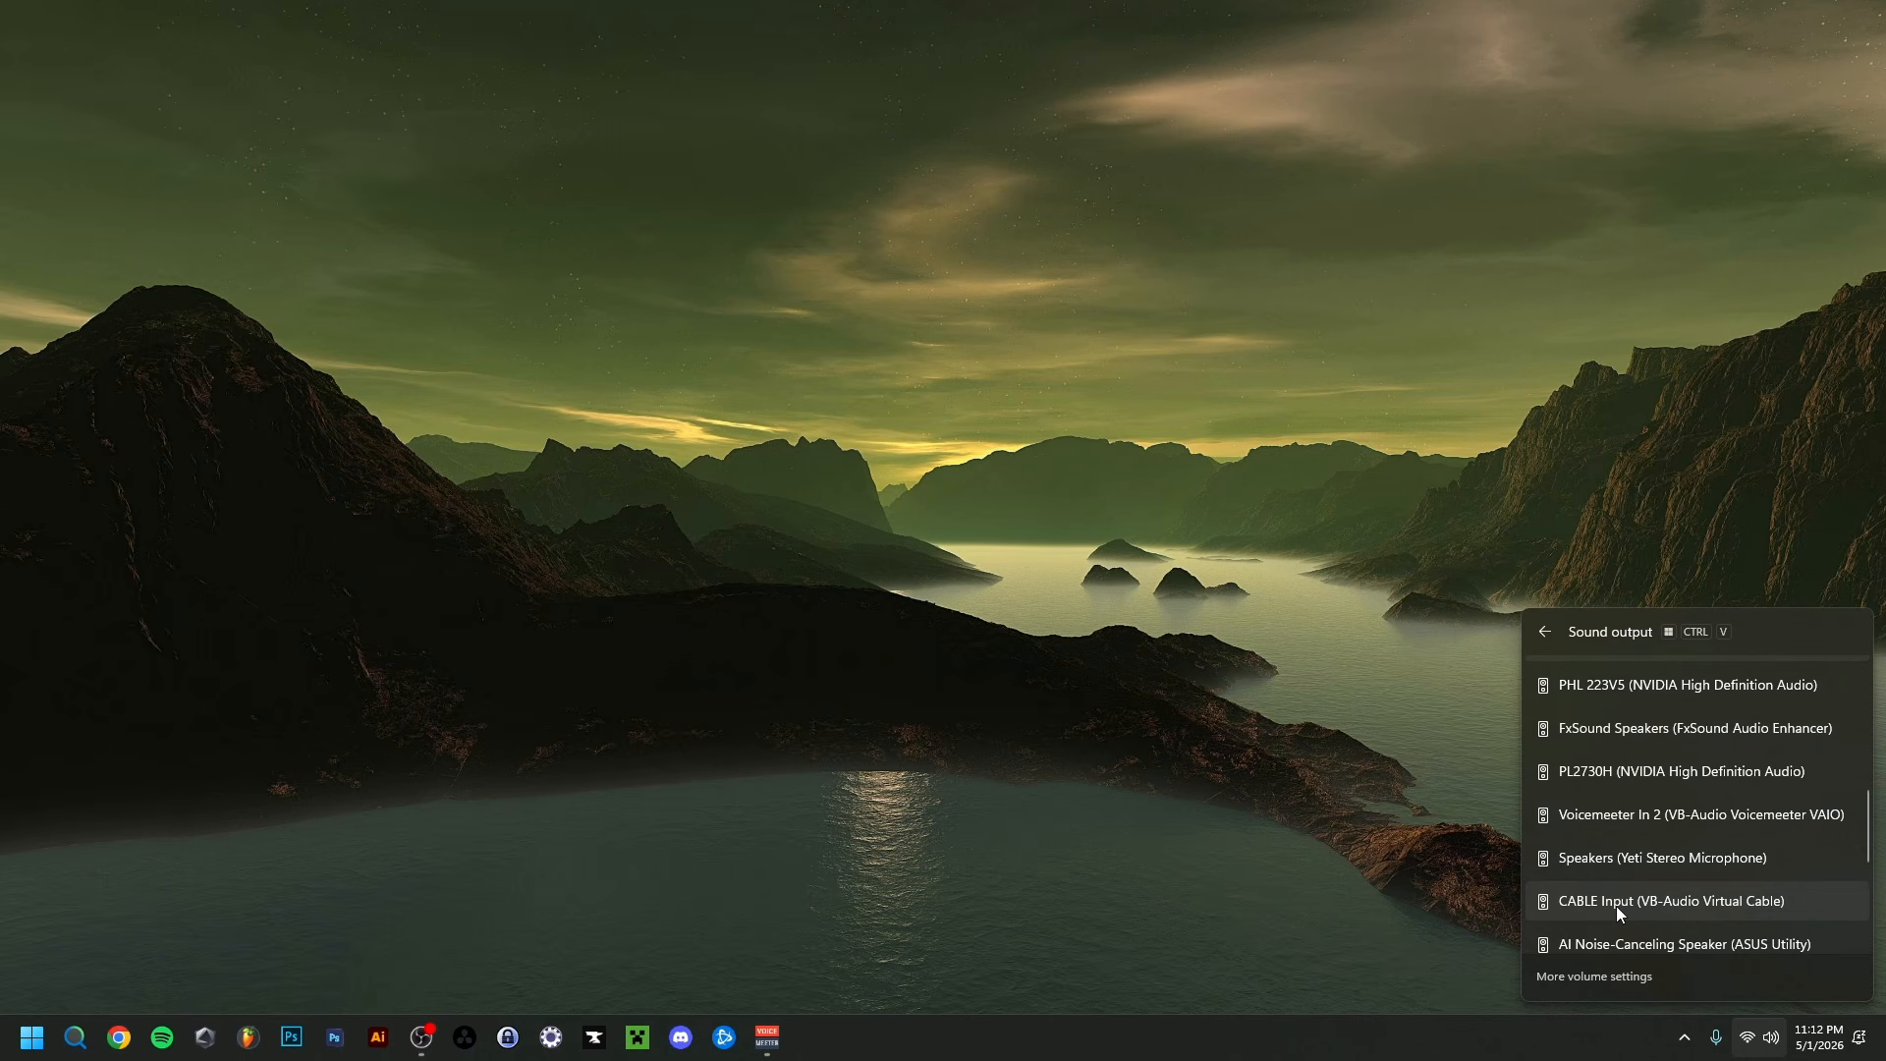
scroll(1616, 905, "up", 8)
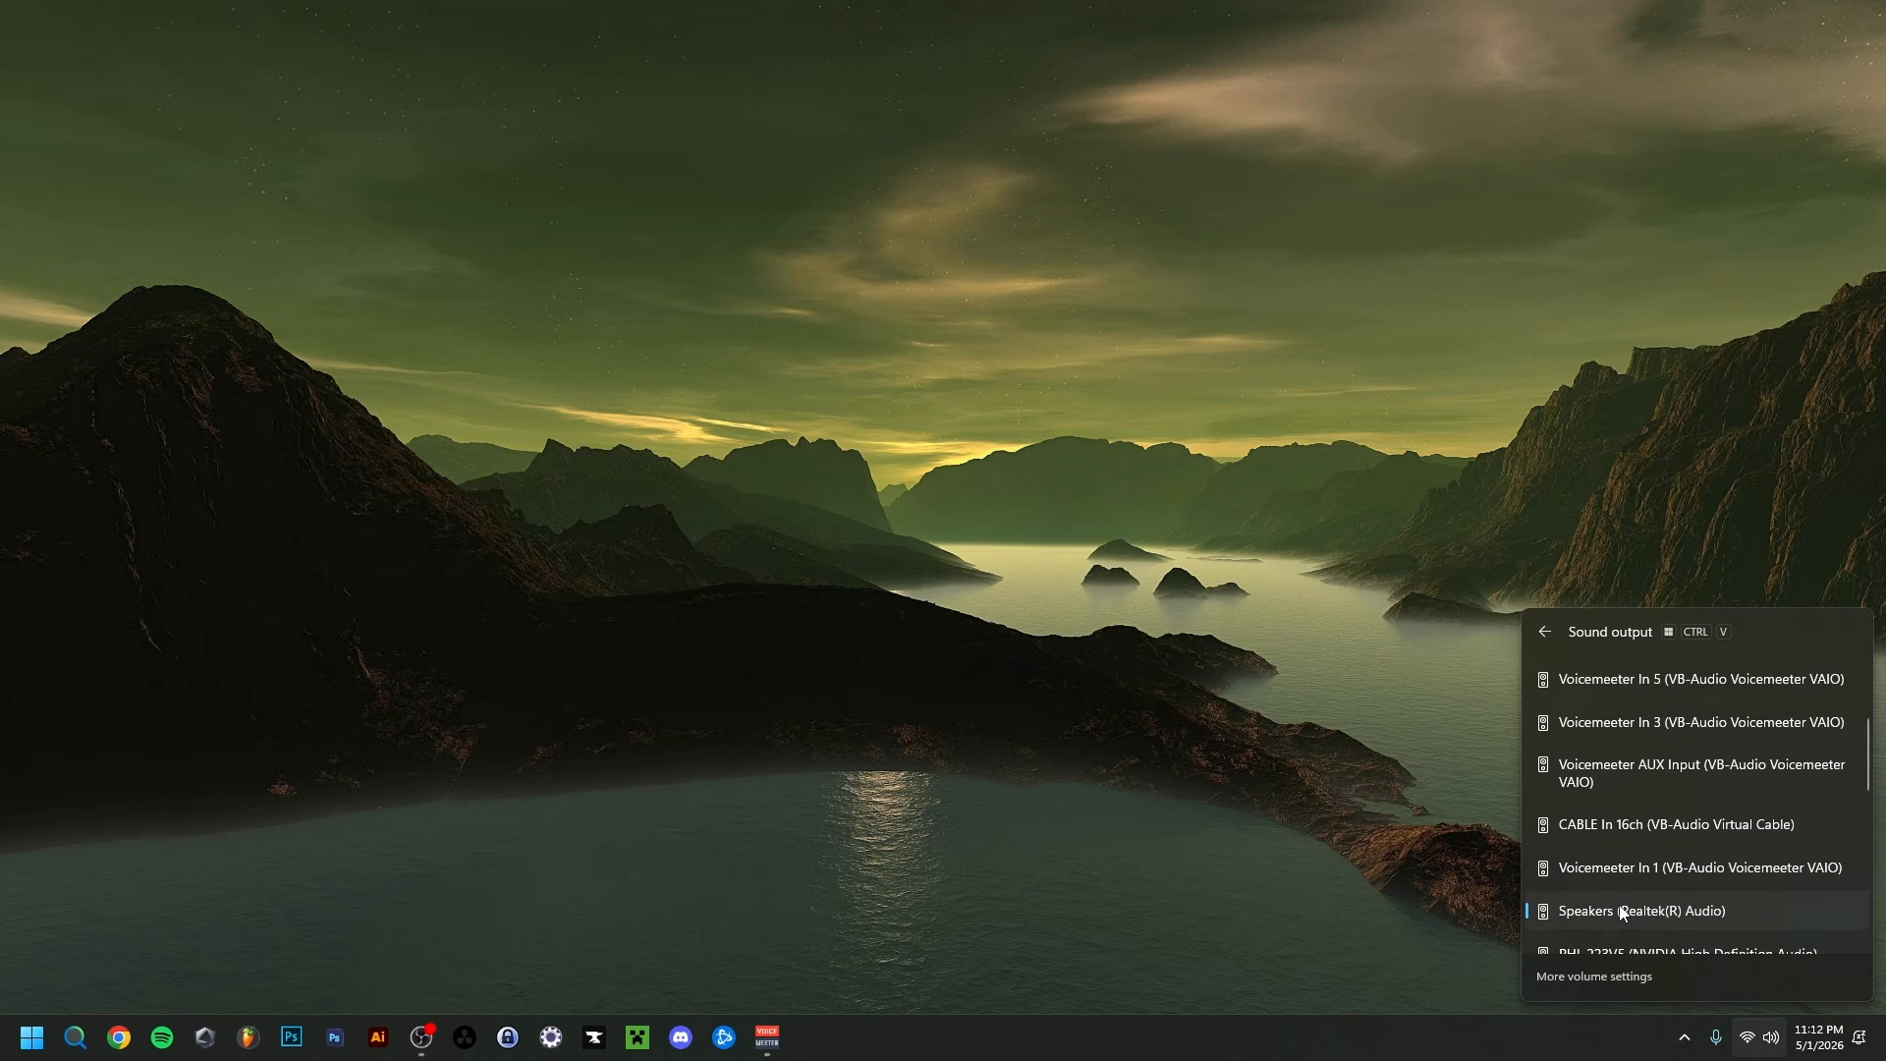
scroll(1636, 815, "up", 3)
scroll(1588, 823, "down", 2)
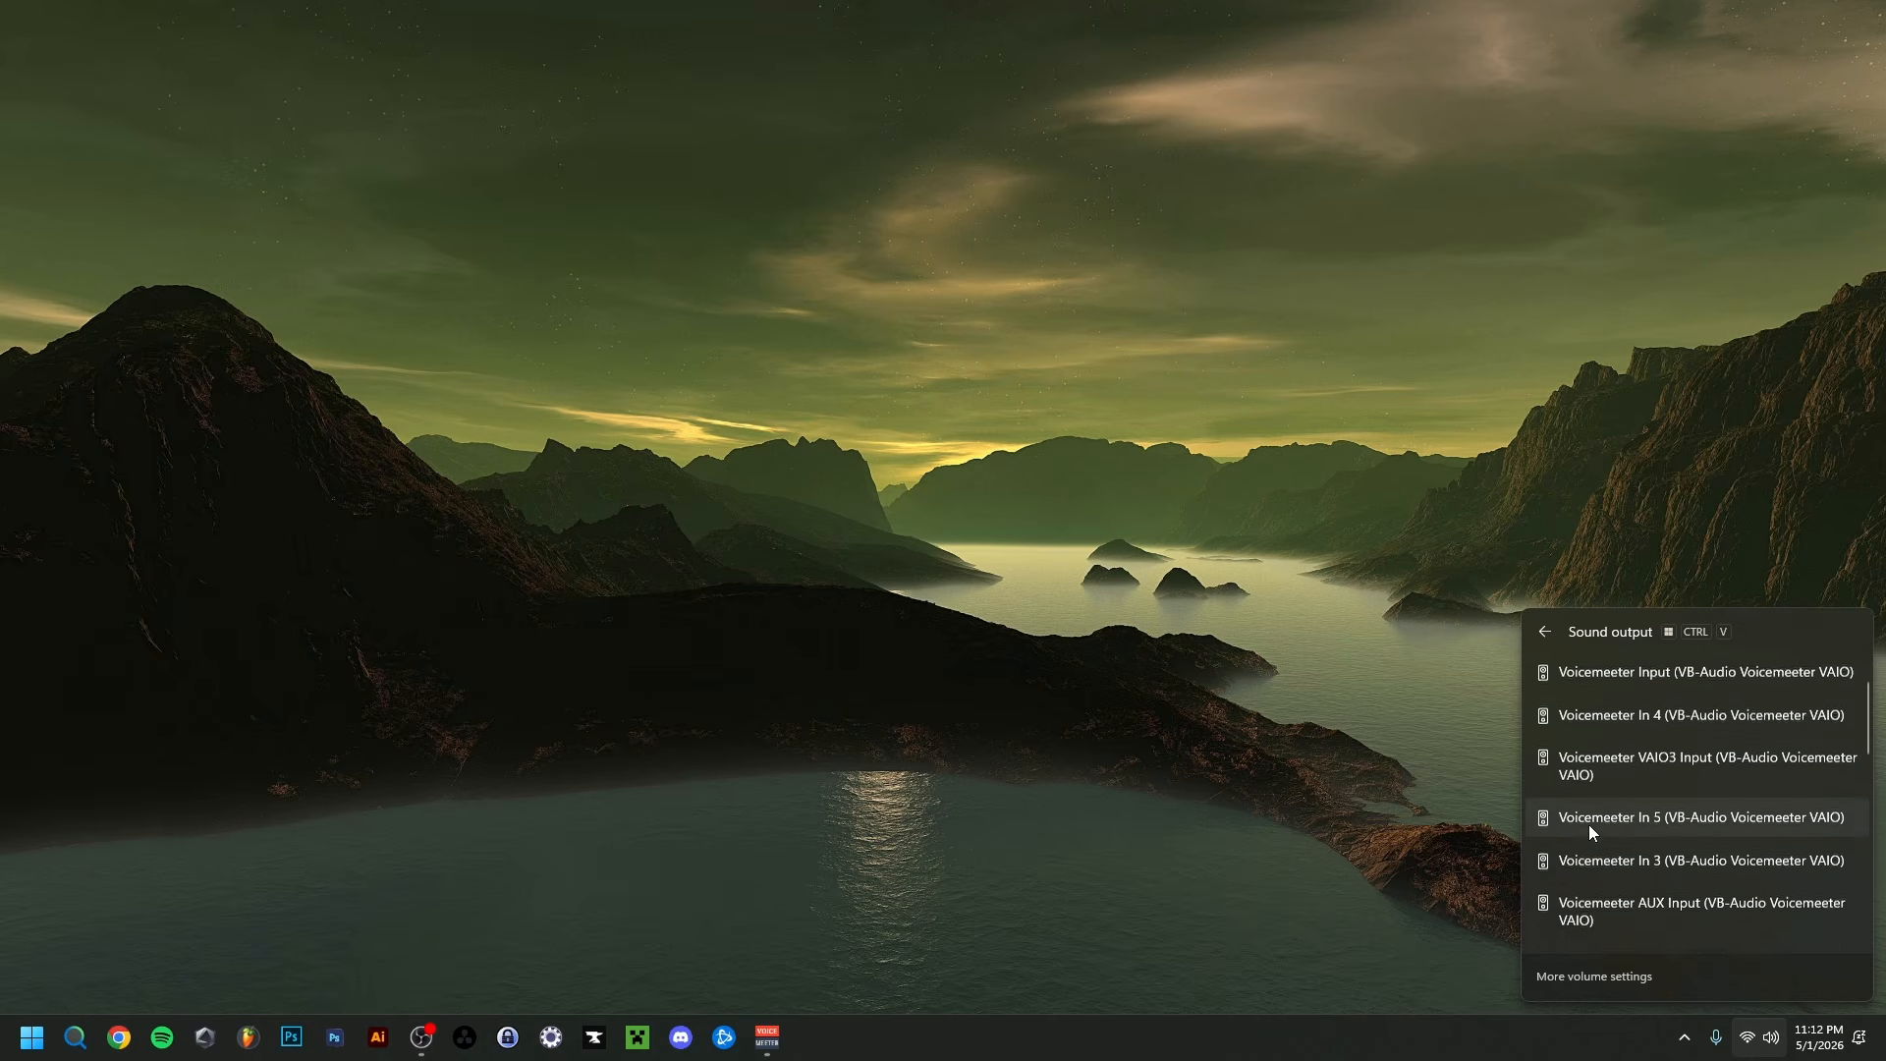
scroll(1587, 823, "down", 4)
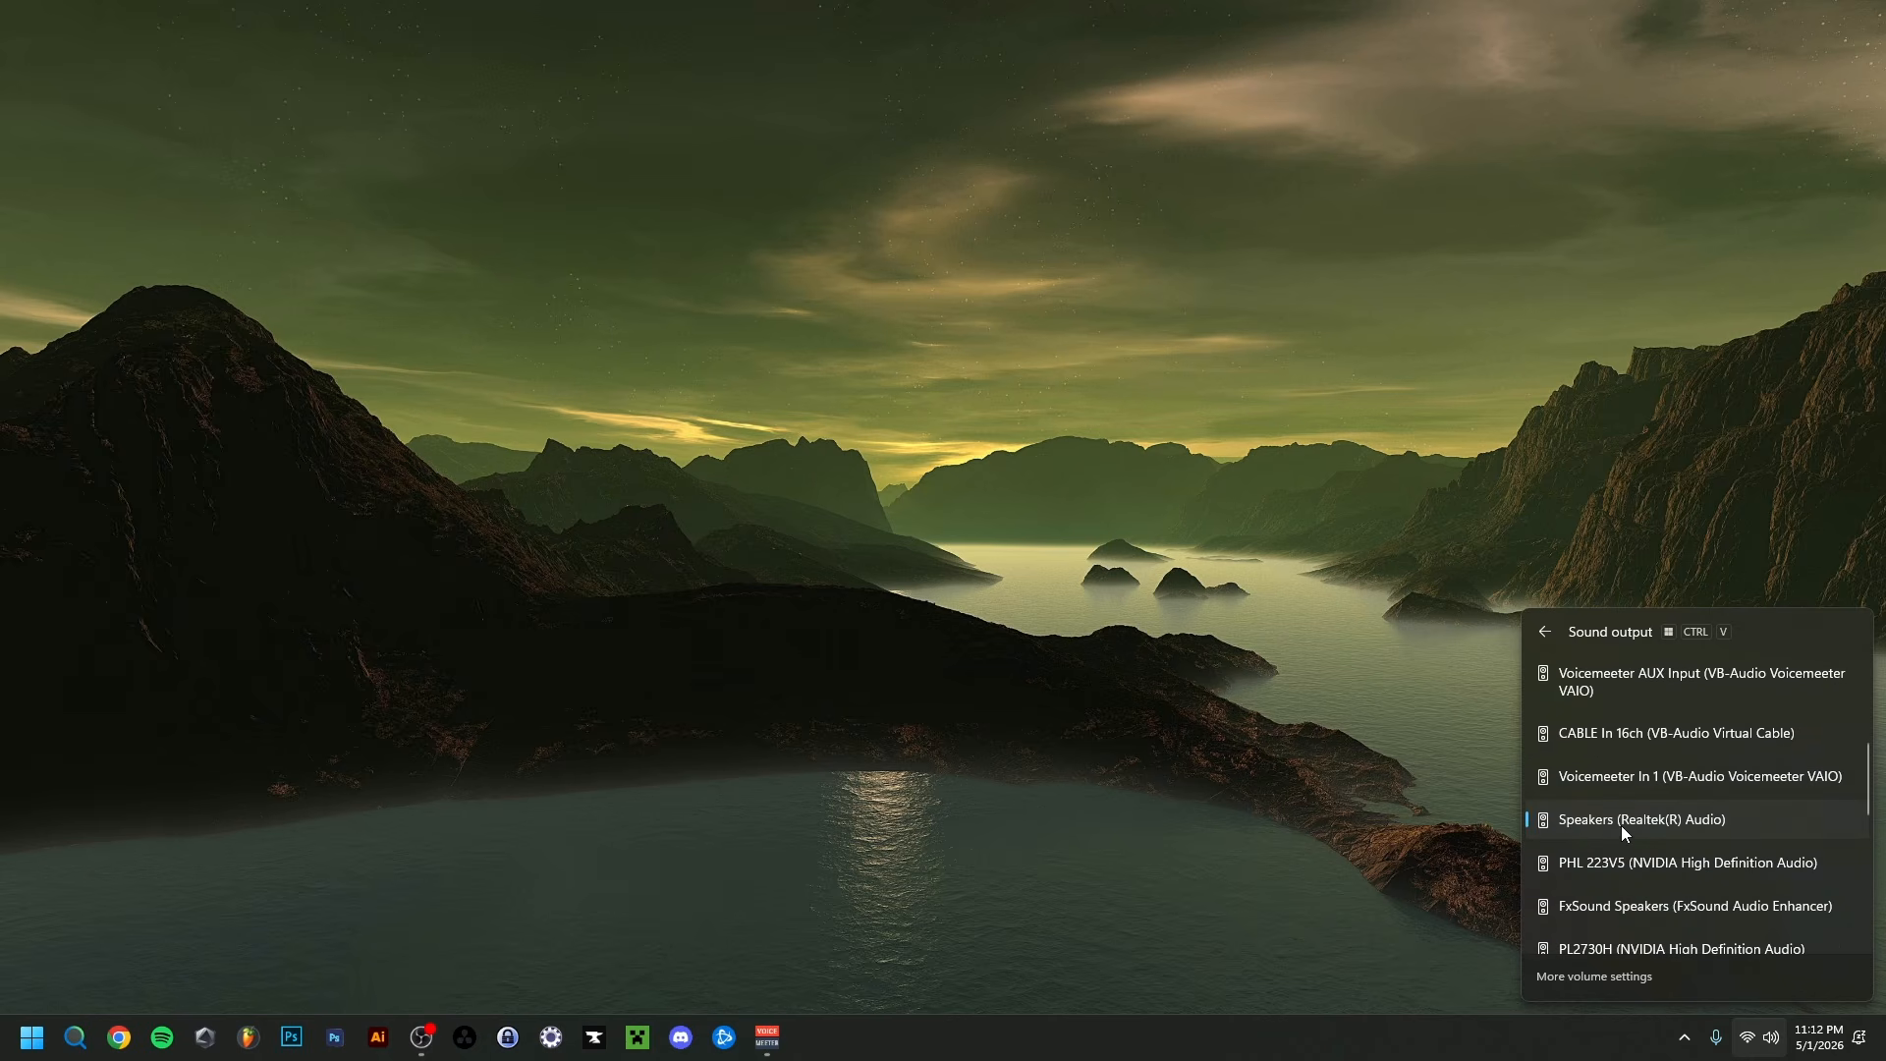
left_click(1336, 739)
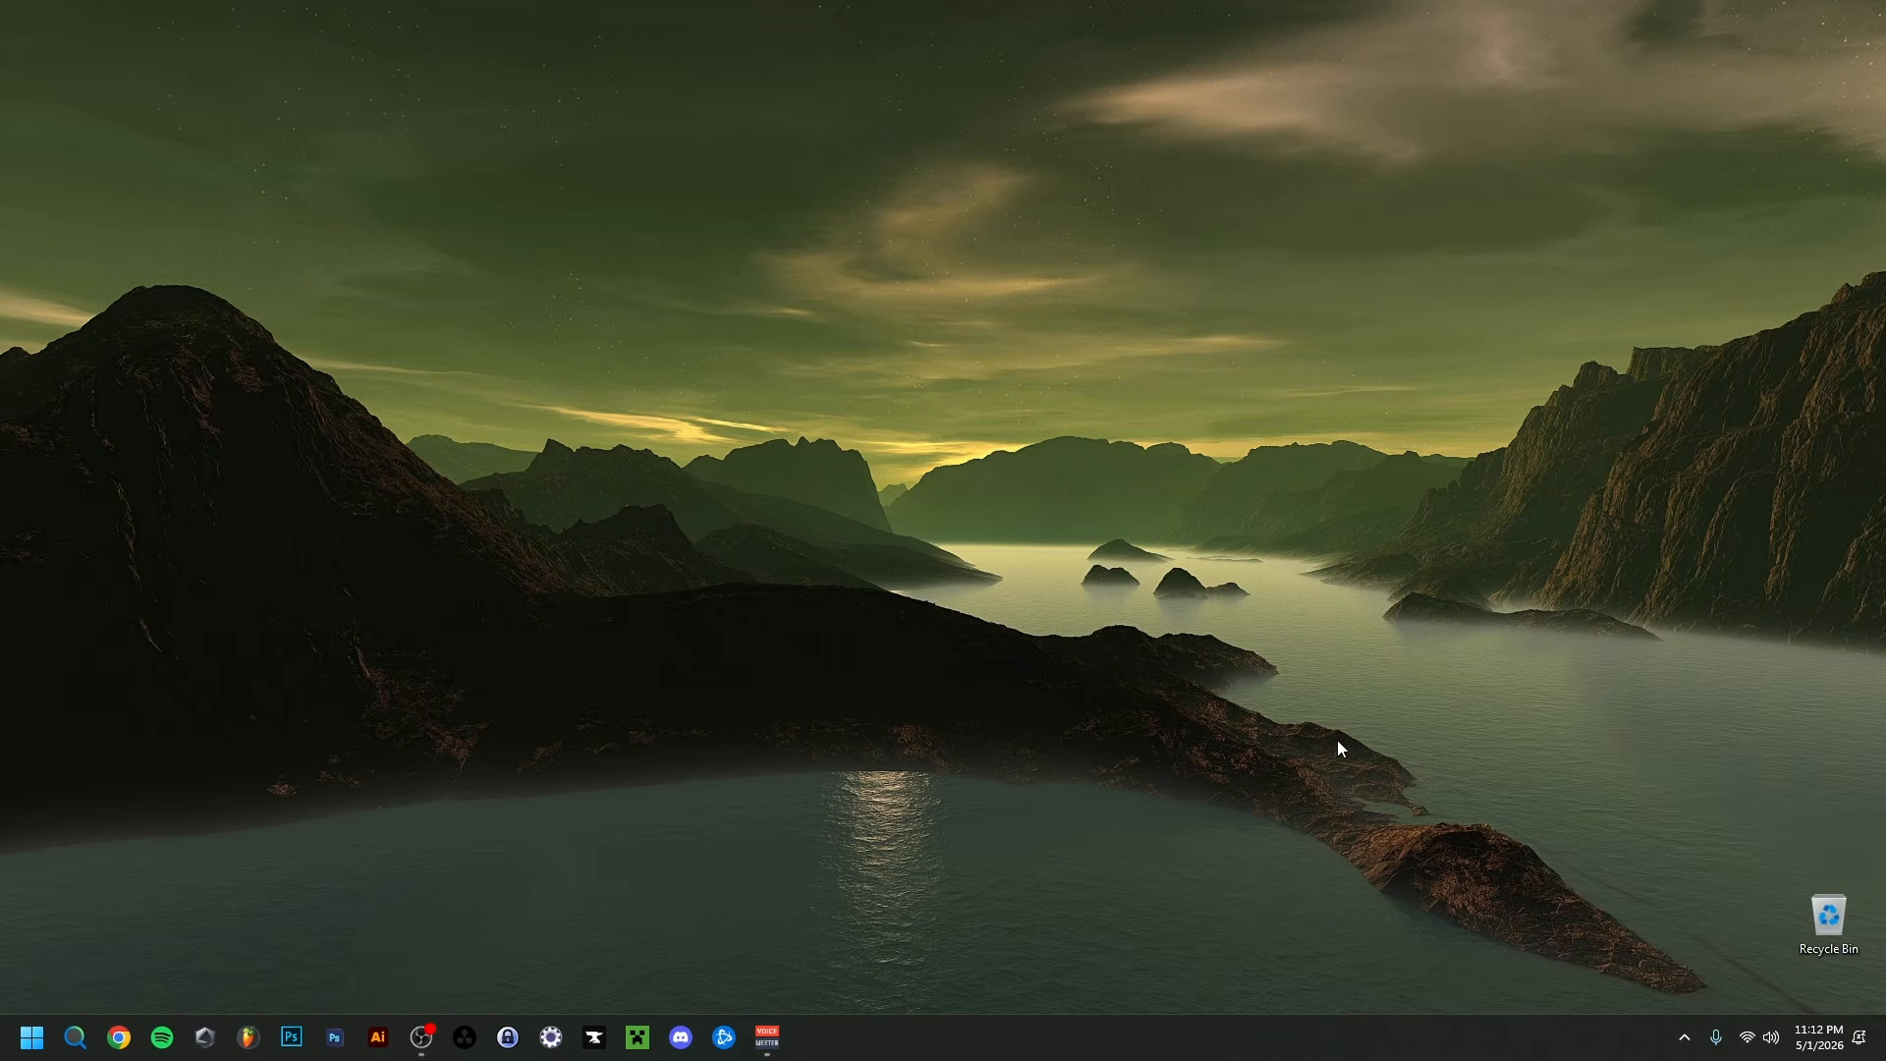
Step: Open the classic Sound dialog through the additional Windows sound settings, close Settings, and centre the dialog on the desktop
right_click(1772, 1043)
left_click(1741, 988)
scroll(520, 632, "down", 3)
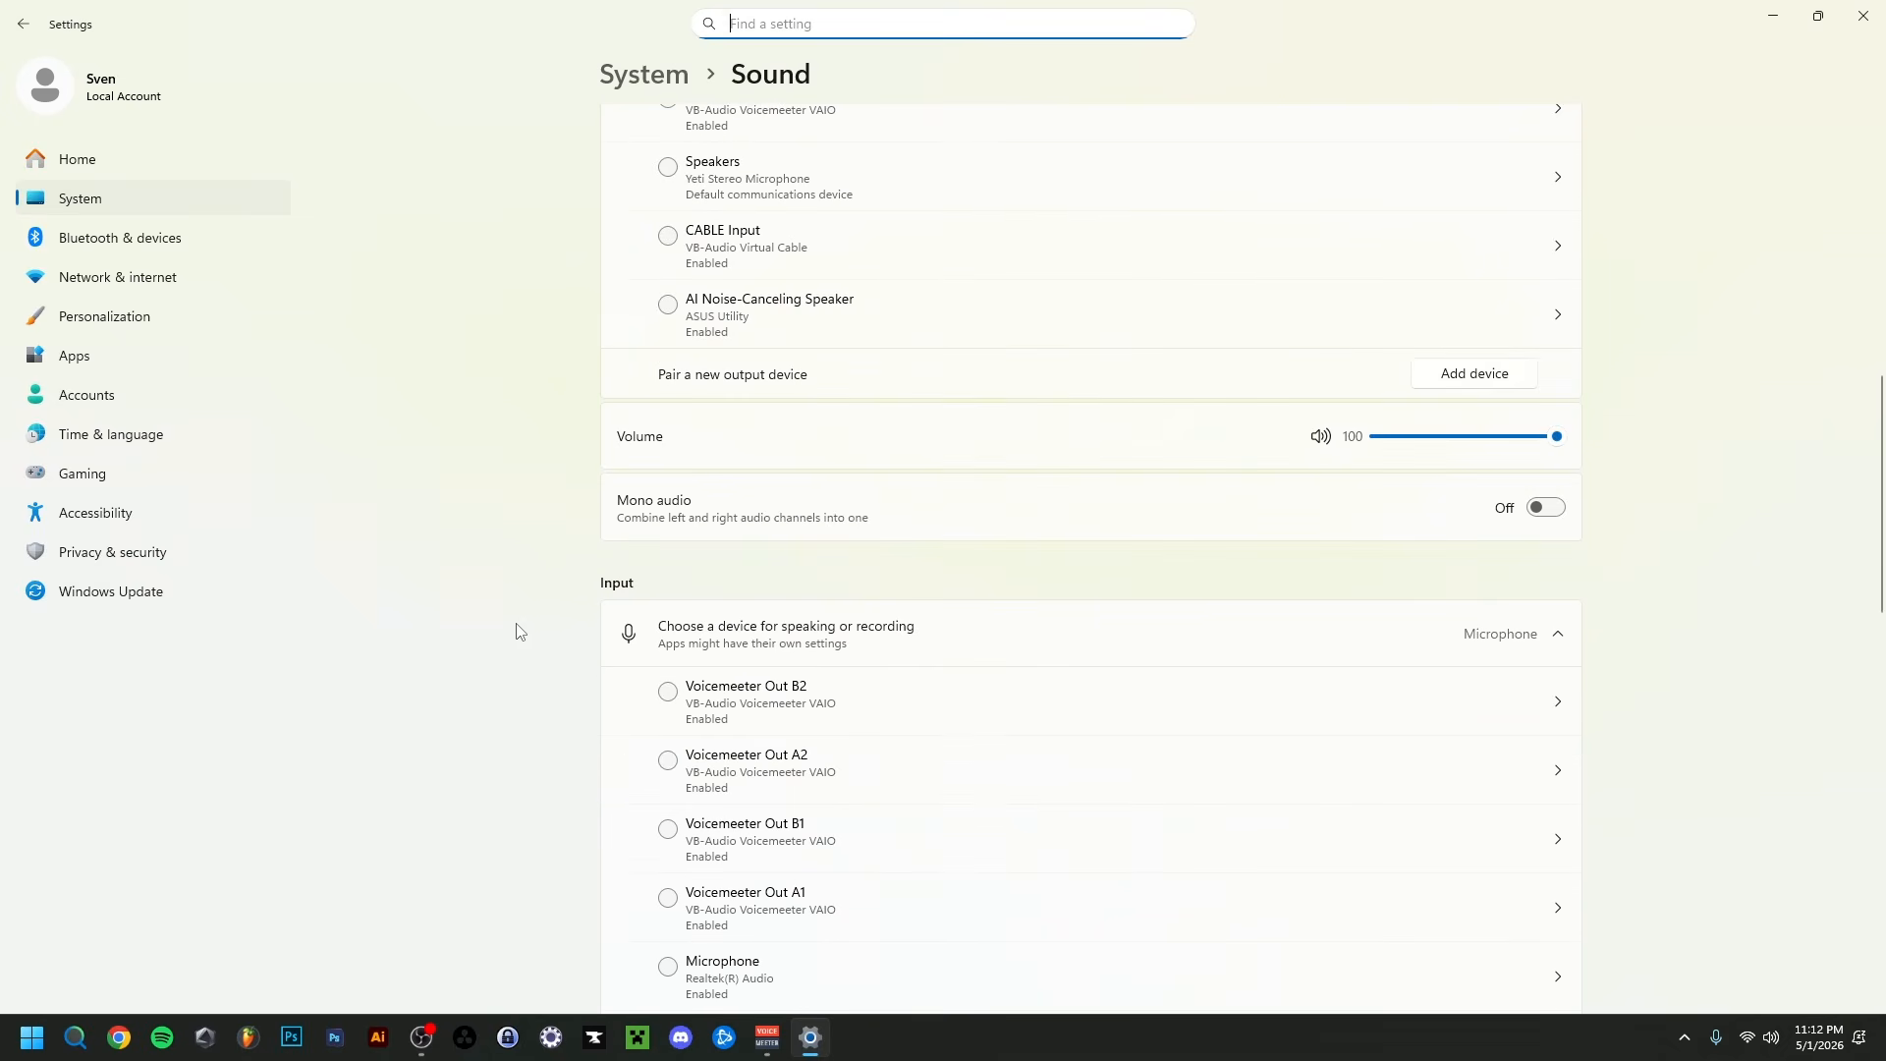
scroll(713, 498, "down", 10)
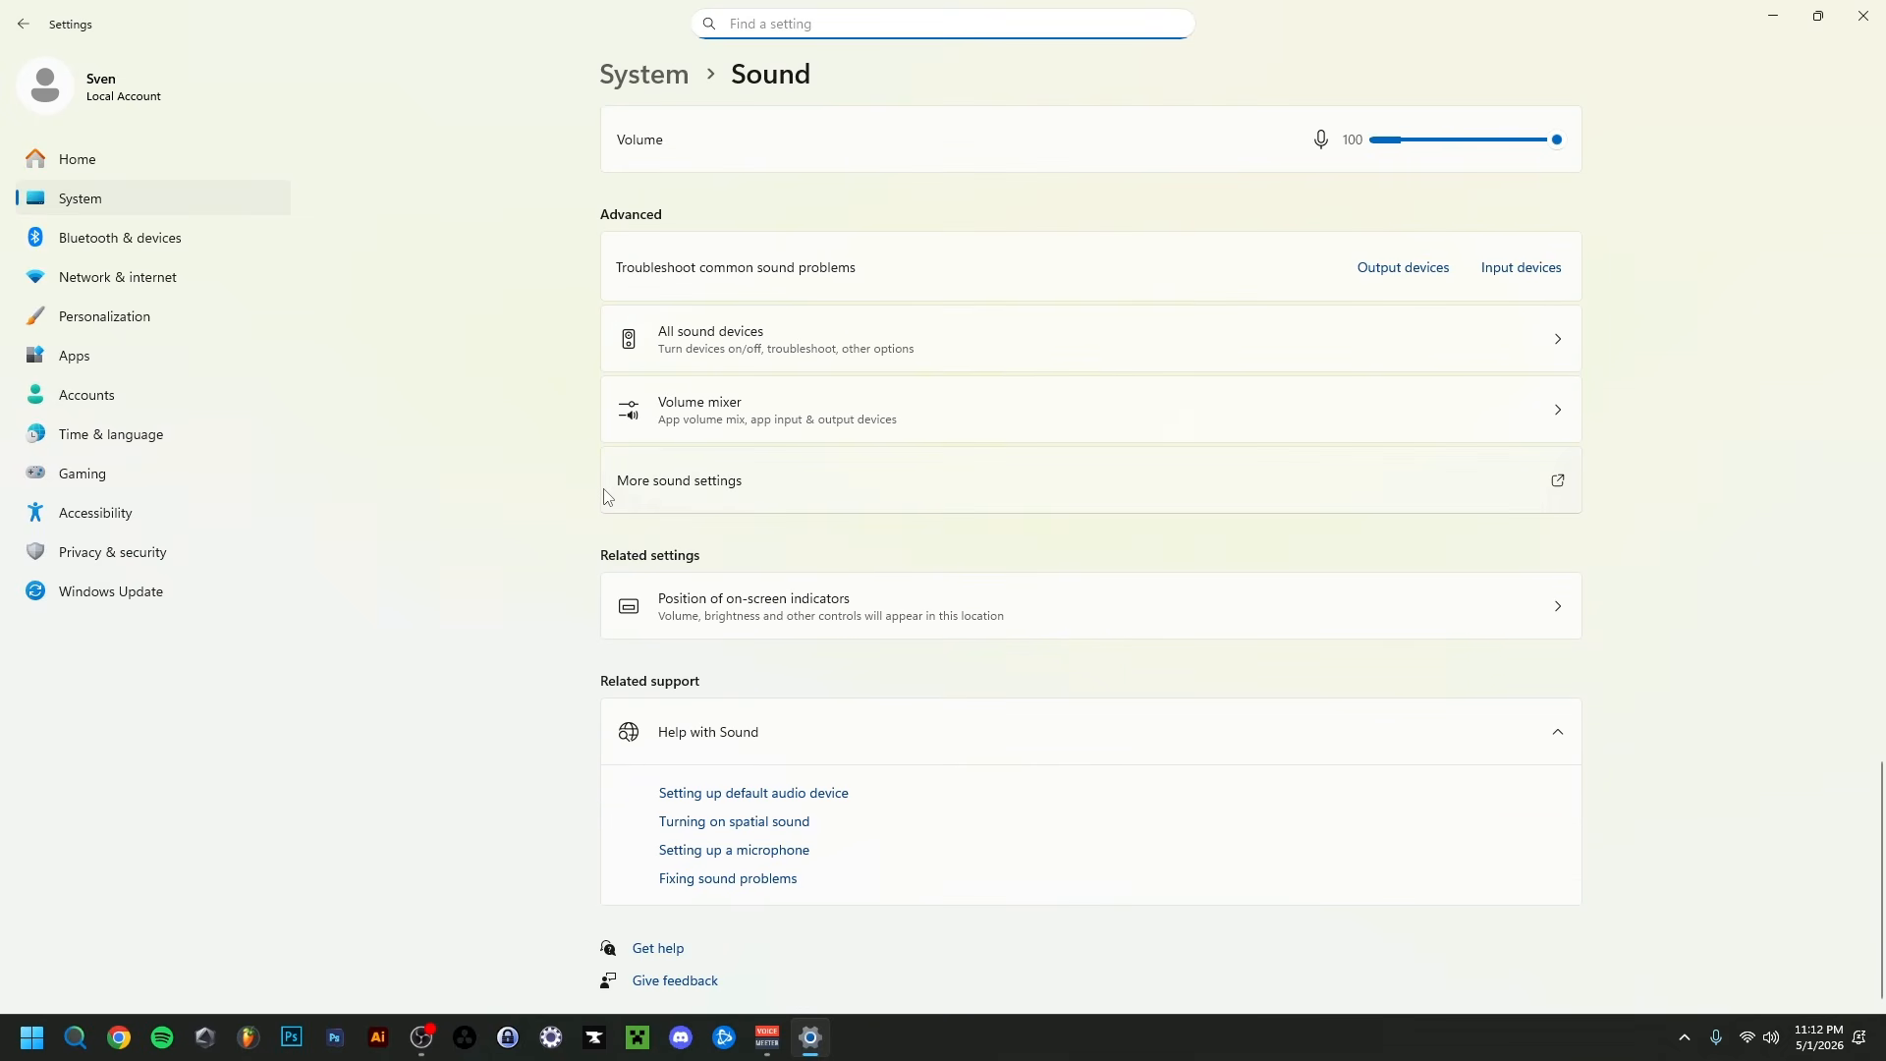
left_click(709, 484)
left_click(1863, 16)
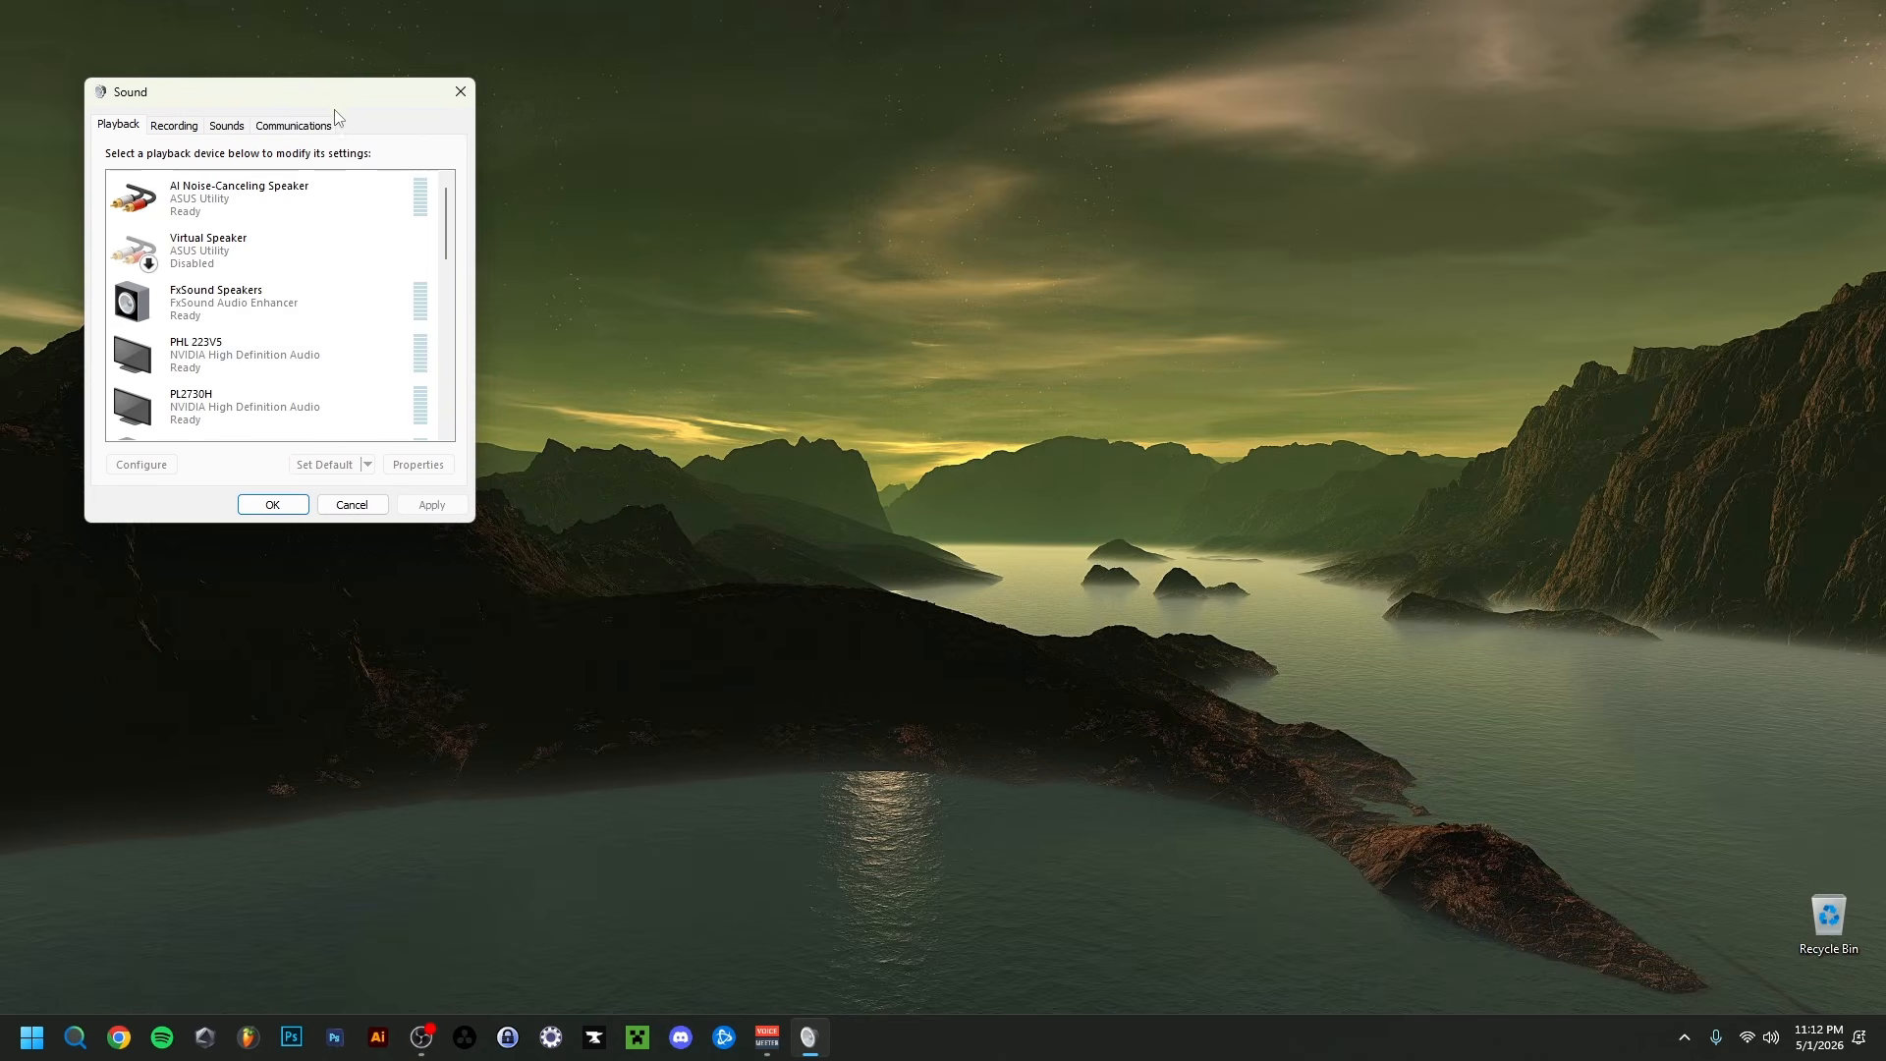
left_click_drag(315, 86, 972, 290)
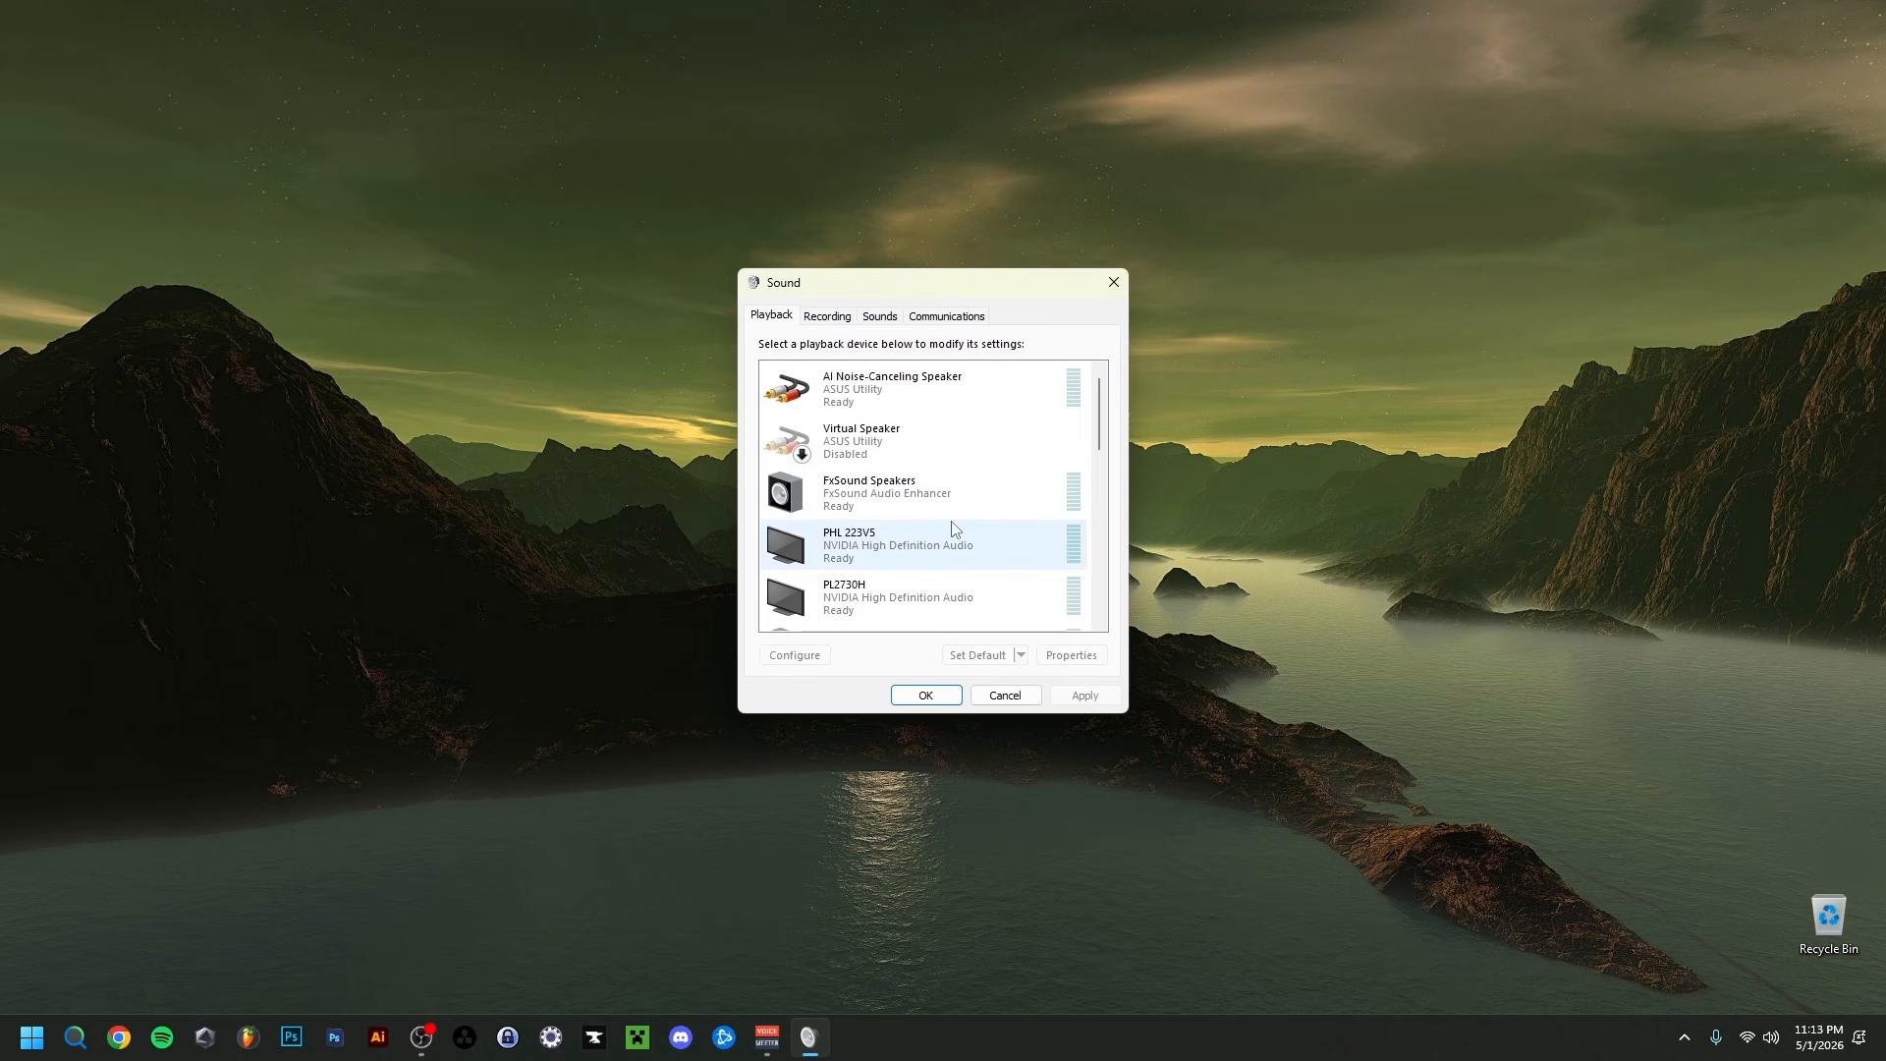
Step: Look through the playback and recording device lists in the Sound dialog
scroll(926, 522, "down", 5)
left_click(818, 319)
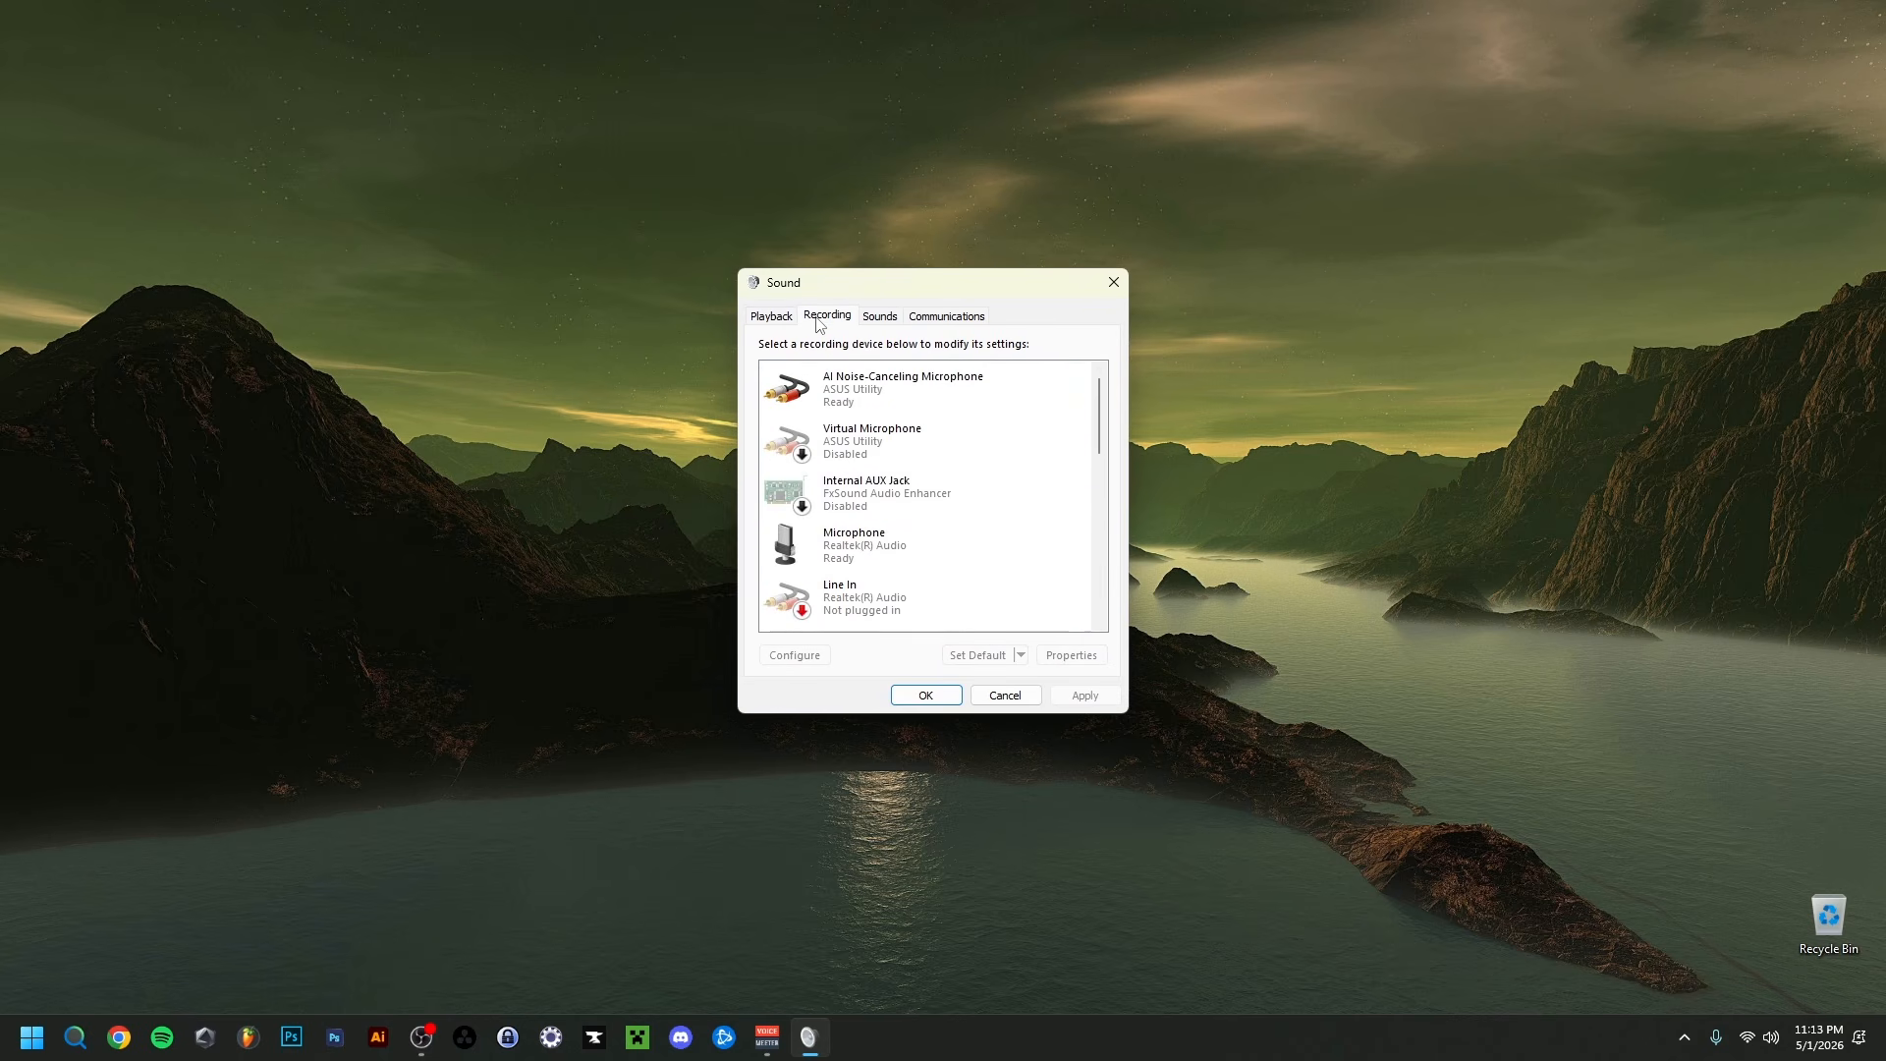
left_click(771, 317)
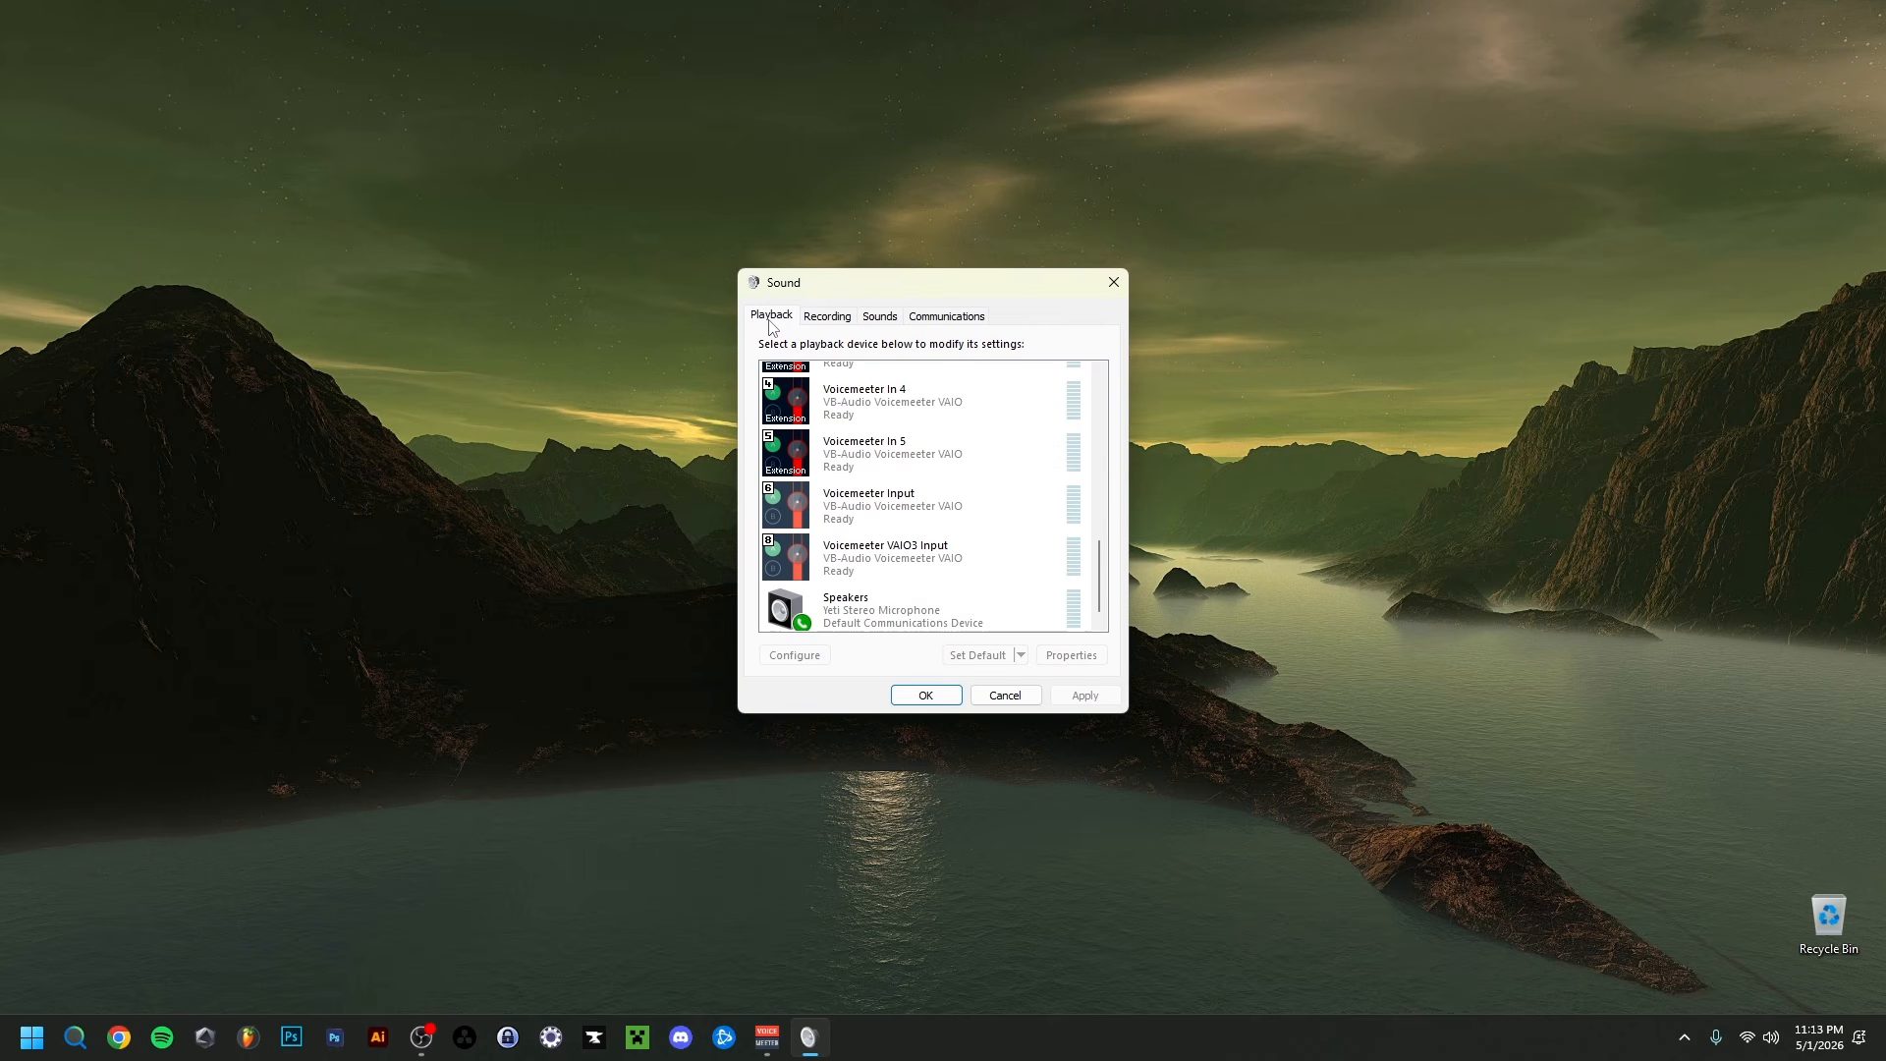
Step: Bring Voicemeeter back up and place the Sound dialog over its left edge so both can be seen
left_click_drag(891, 290, 190, 278)
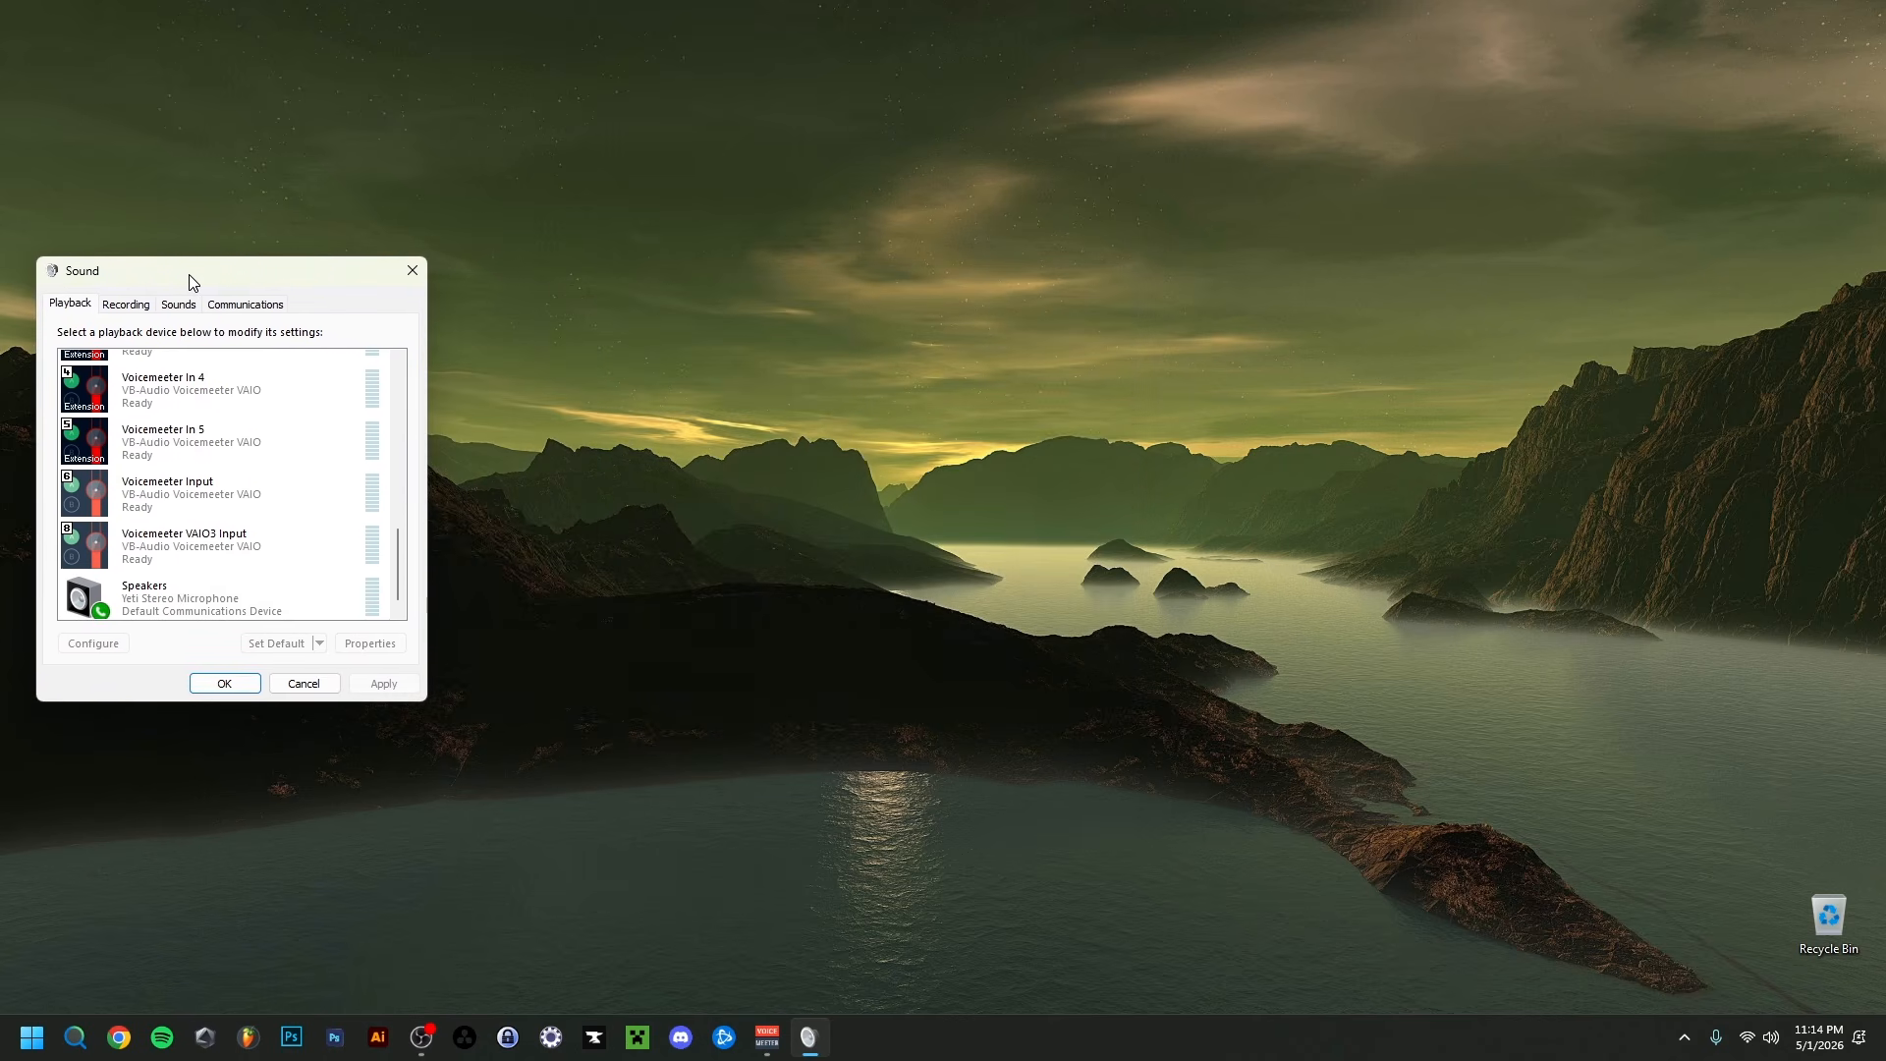
mouse_move(767, 1036)
left_click(827, 911)
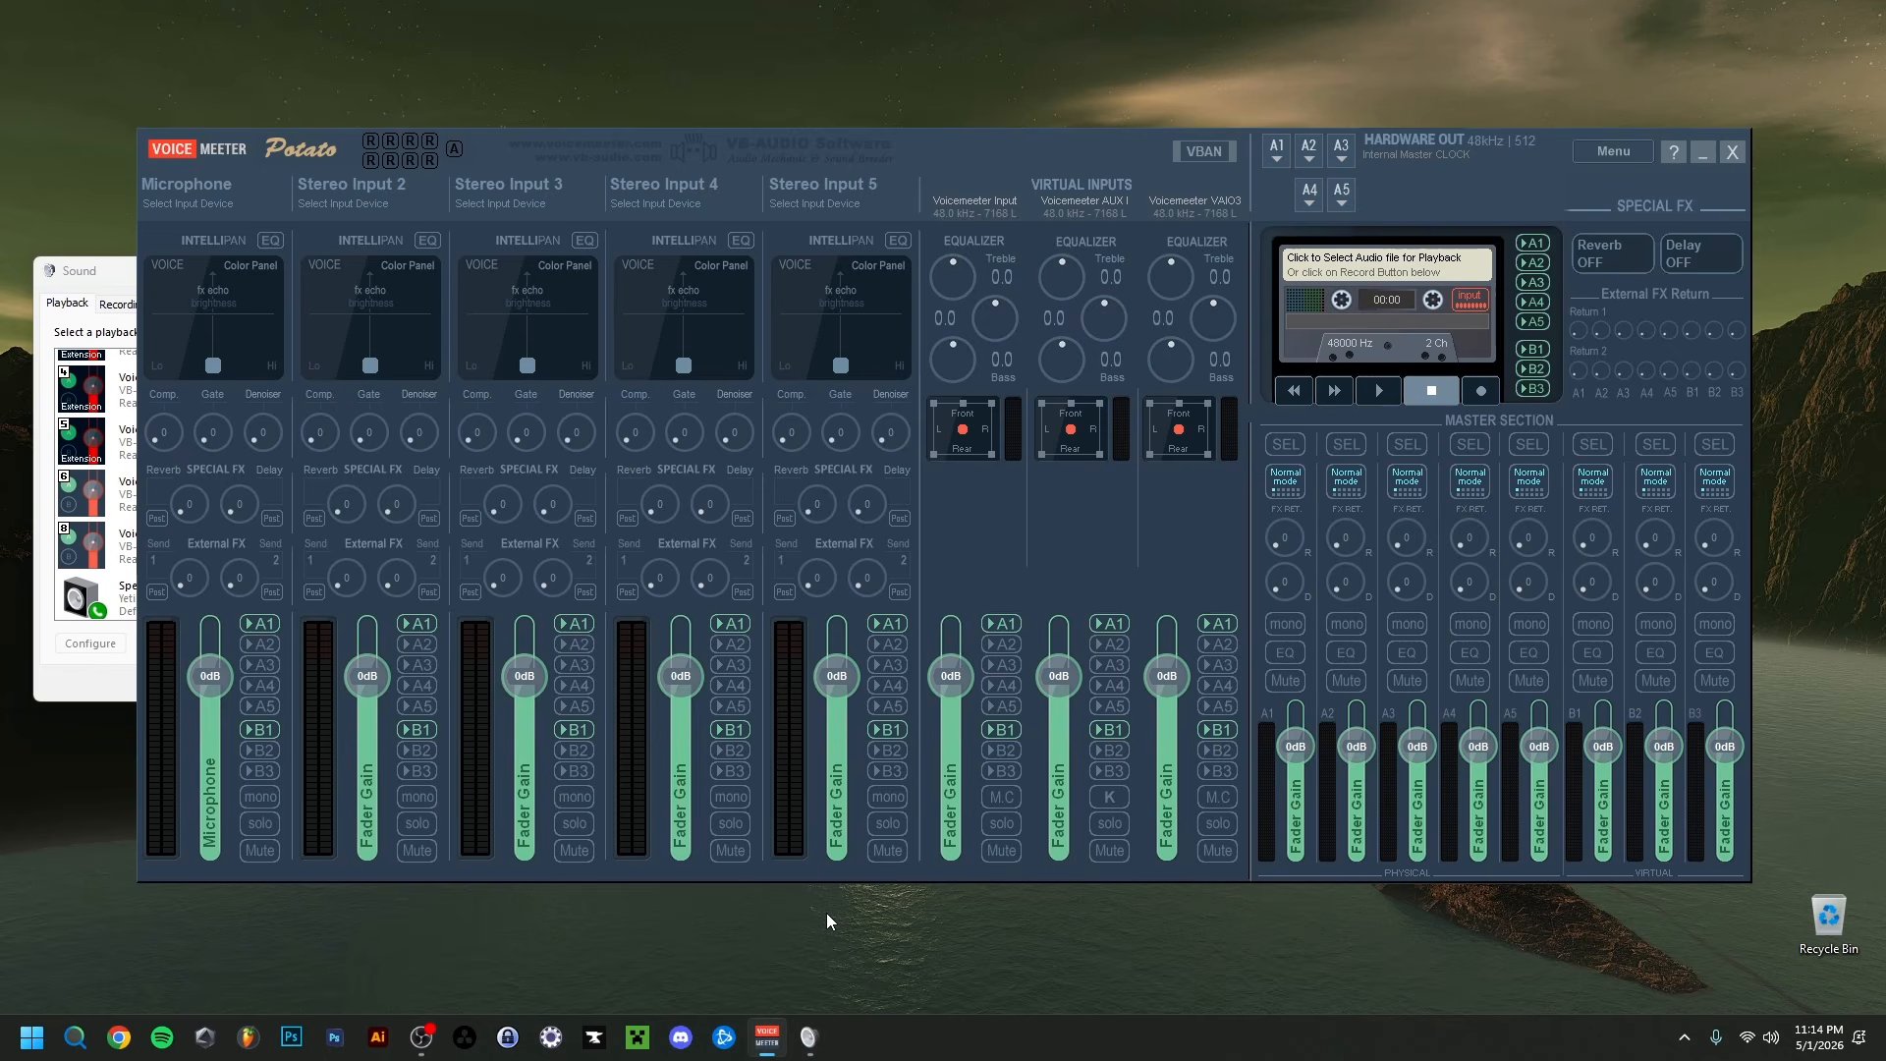
left_click_drag(123, 285, 112, 211)
Step: Compare the Voicemeeter playback devices in the Sound dialog with the hardware and virtual input strips in Voicemeeter
scroll(167, 378, "up", 3)
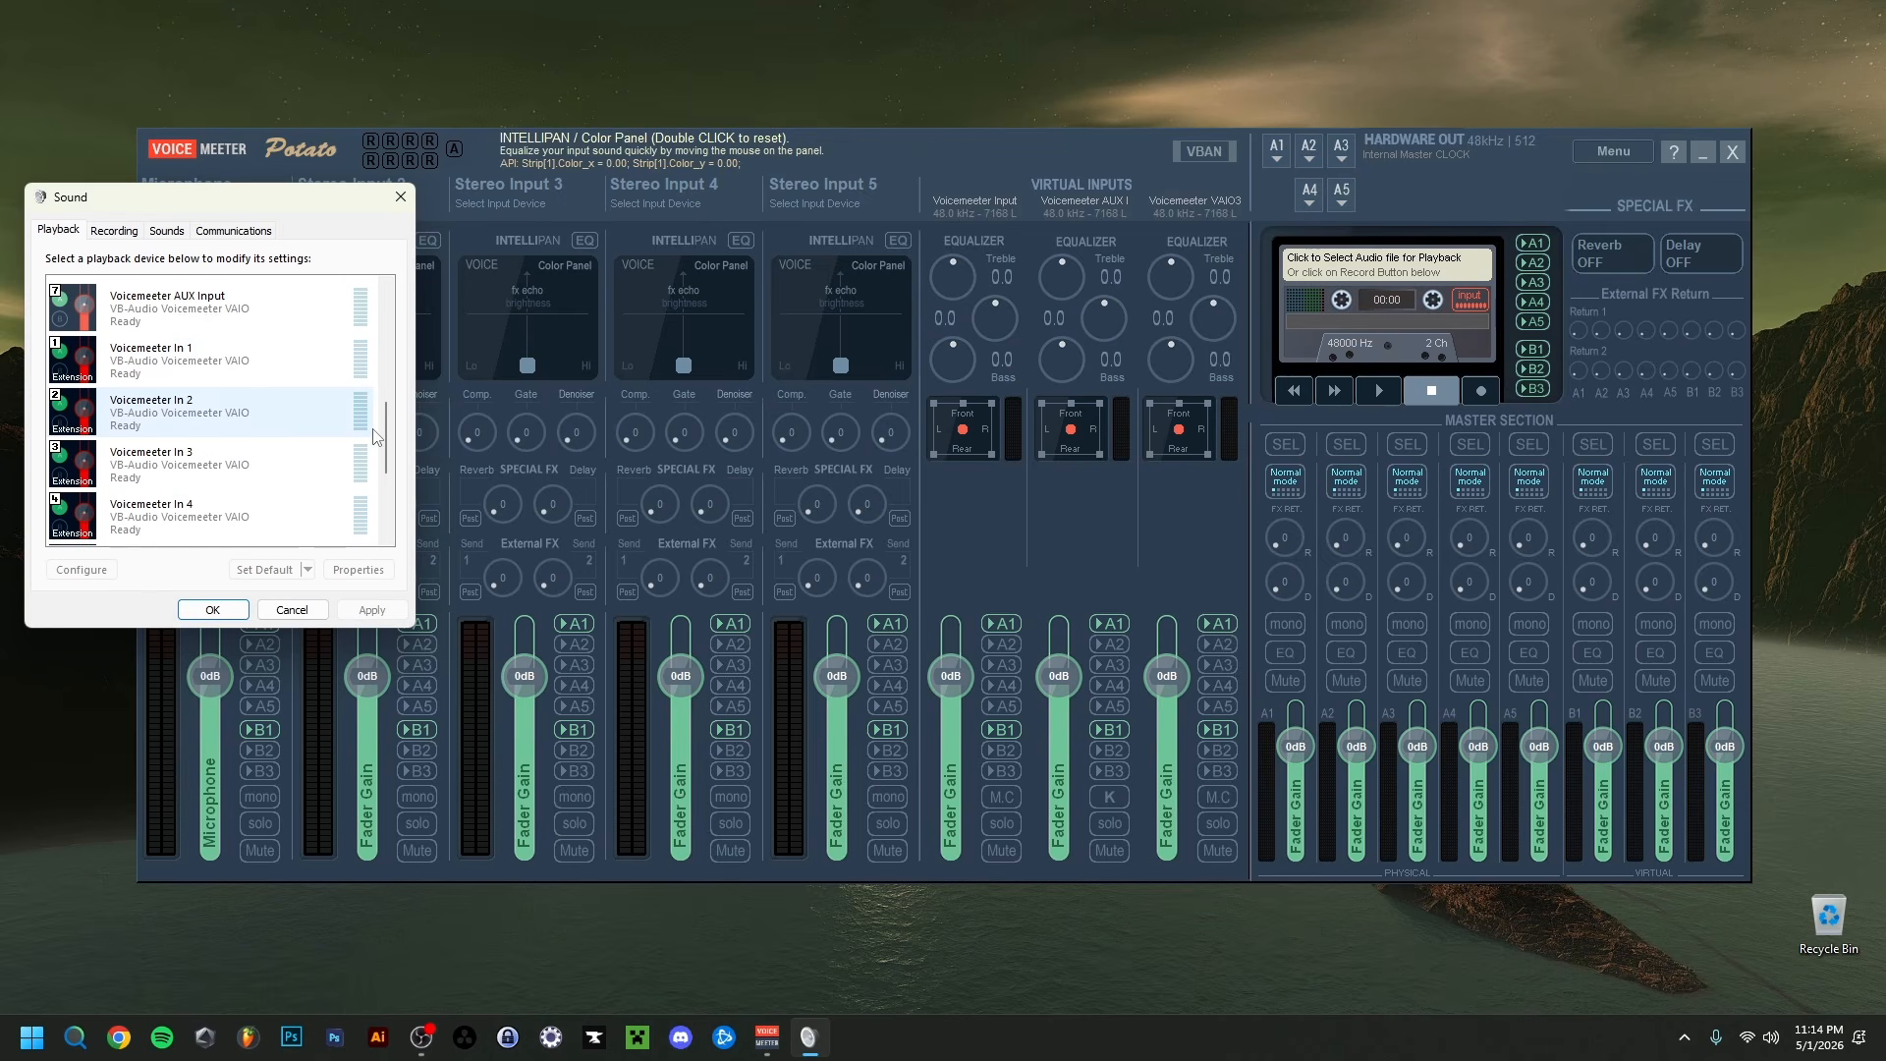
scroll(385, 447, "down", 3)
left_click(416, 197)
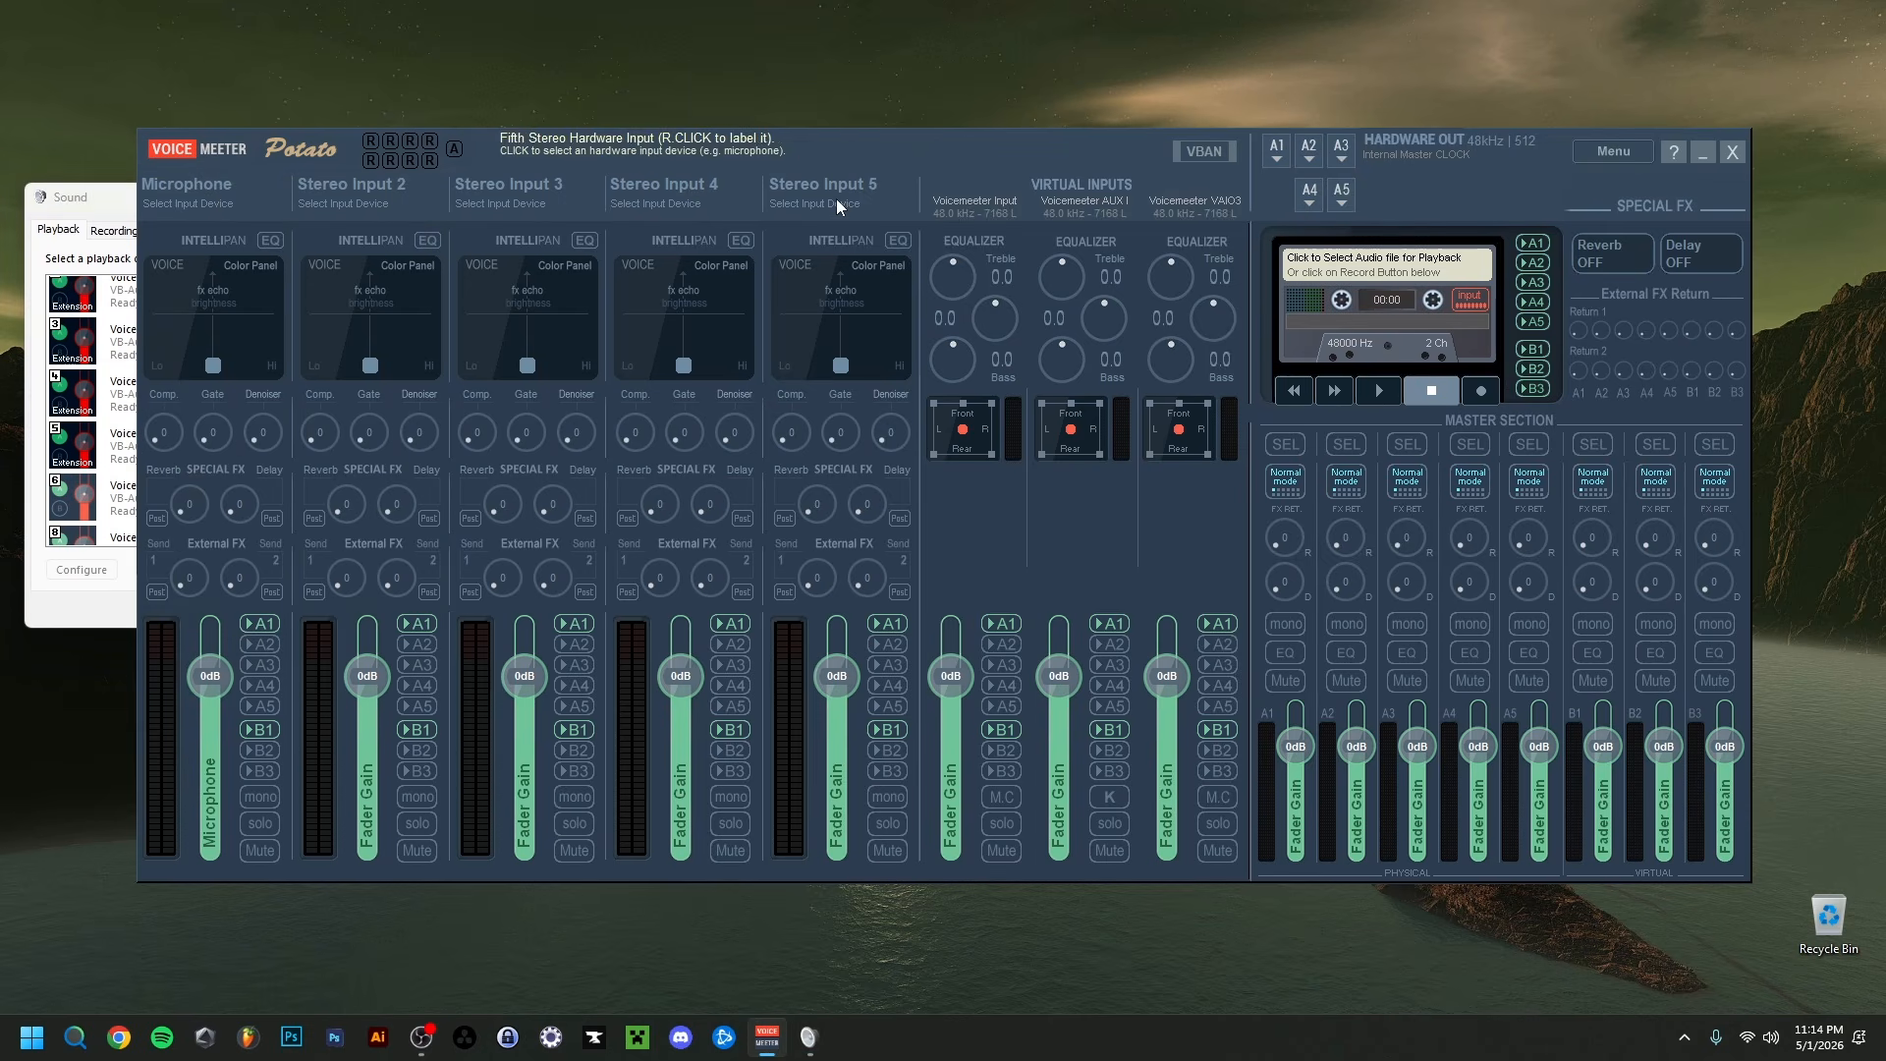
left_click(95, 218)
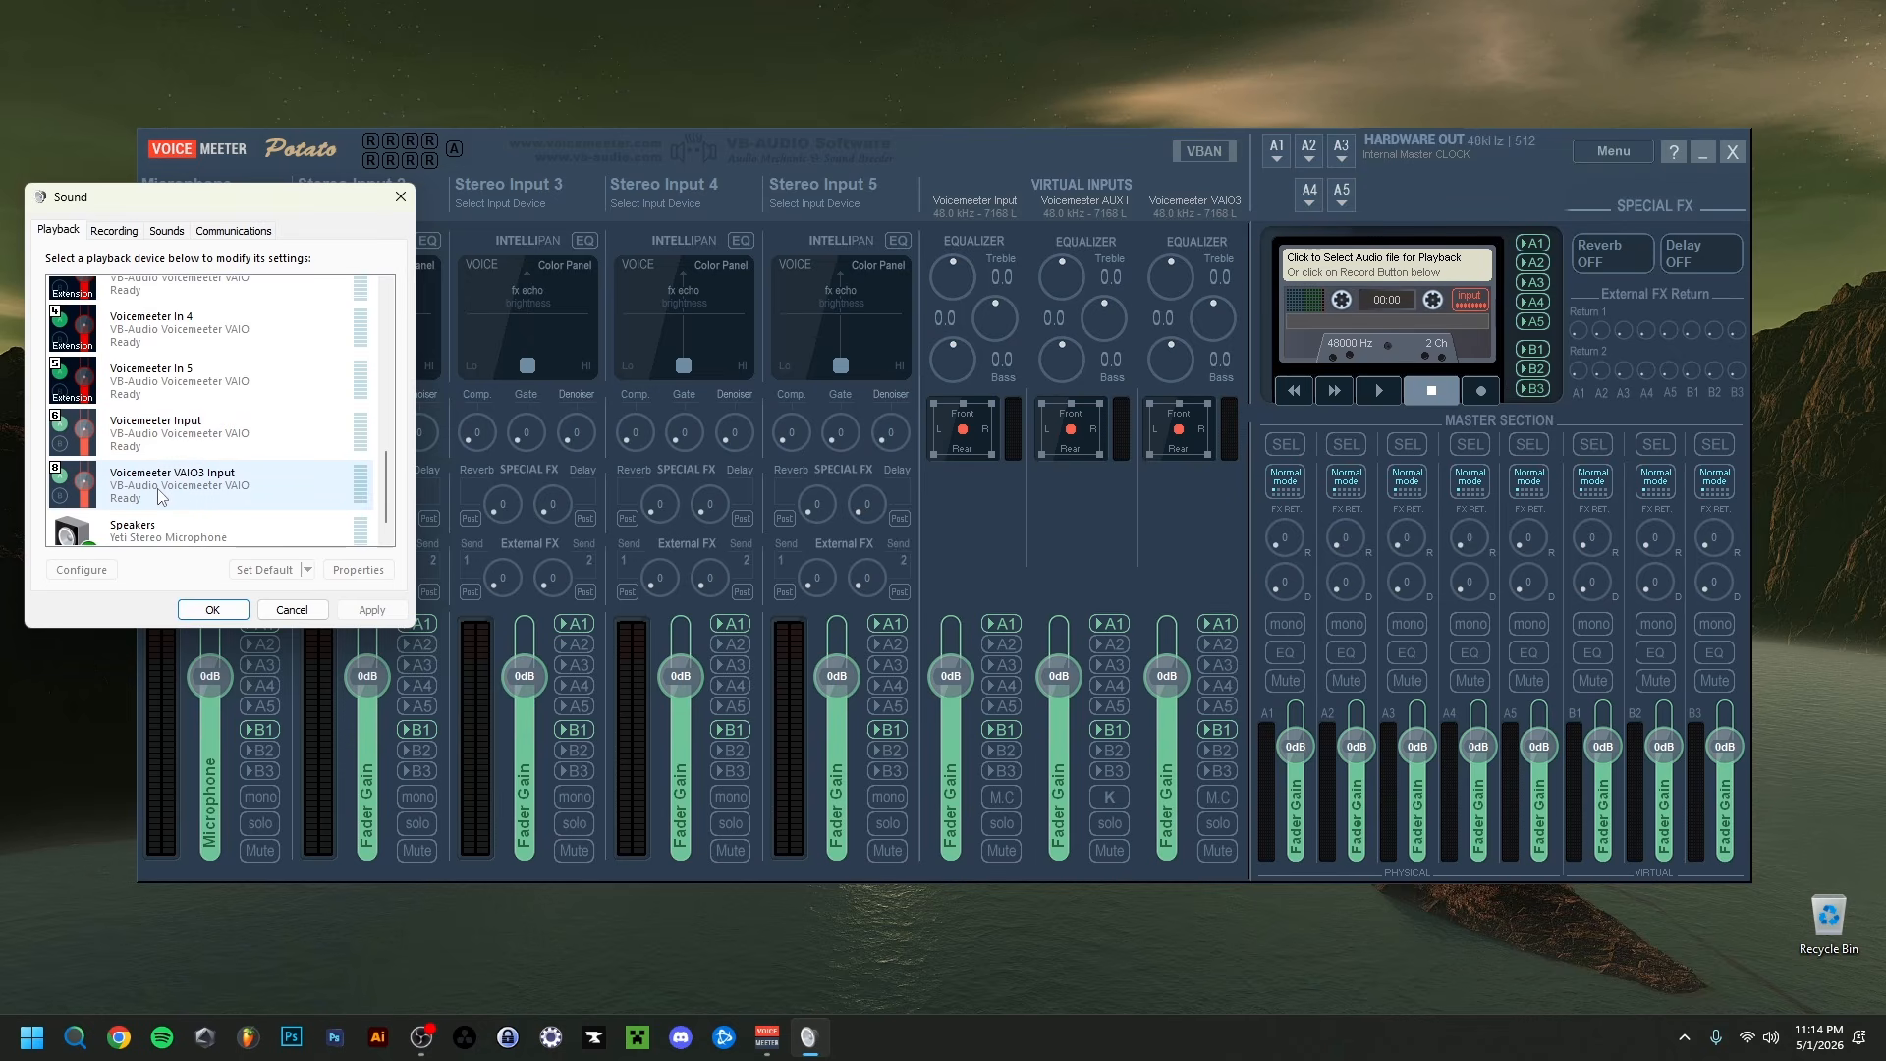
scroll(388, 428, "up", 3)
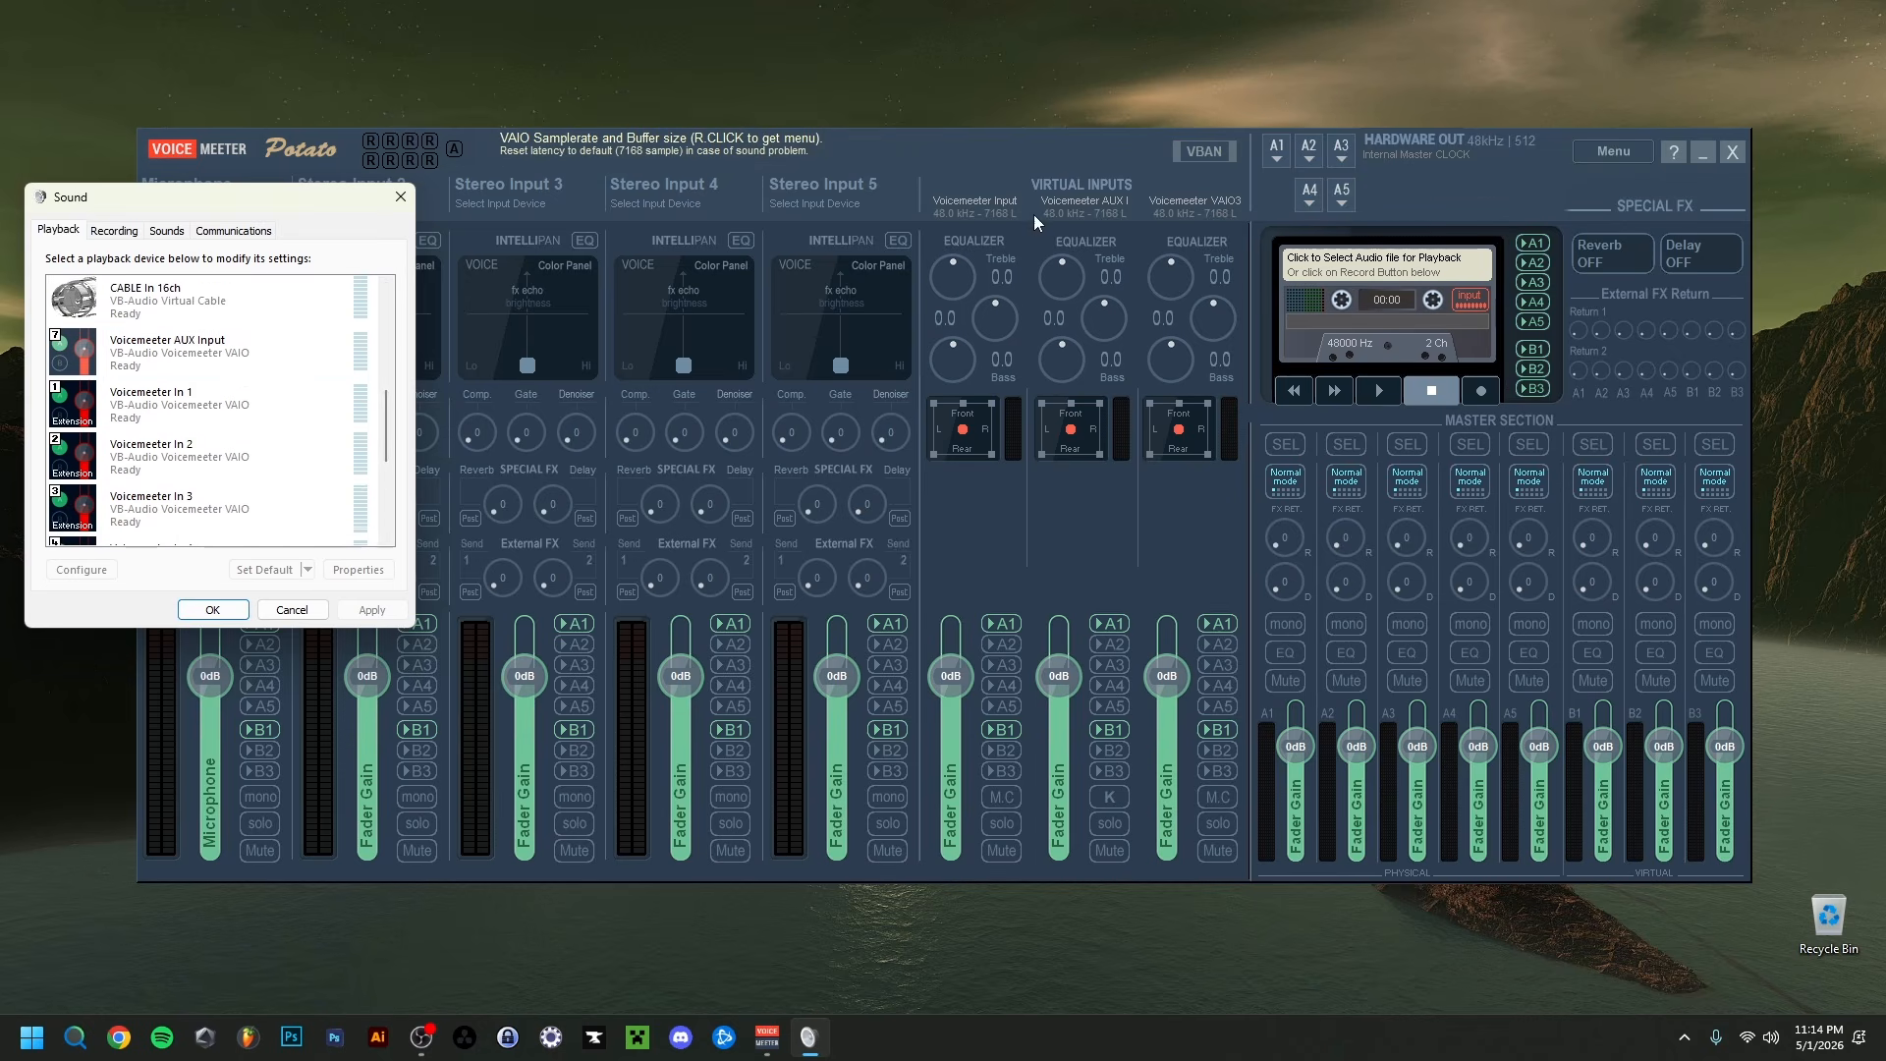
Step: Review the recording devices, comparing Voicemeeter Out B1 with the Yeti Stereo Microphone entry
left_click(114, 230)
scroll(202, 535, "down", 5)
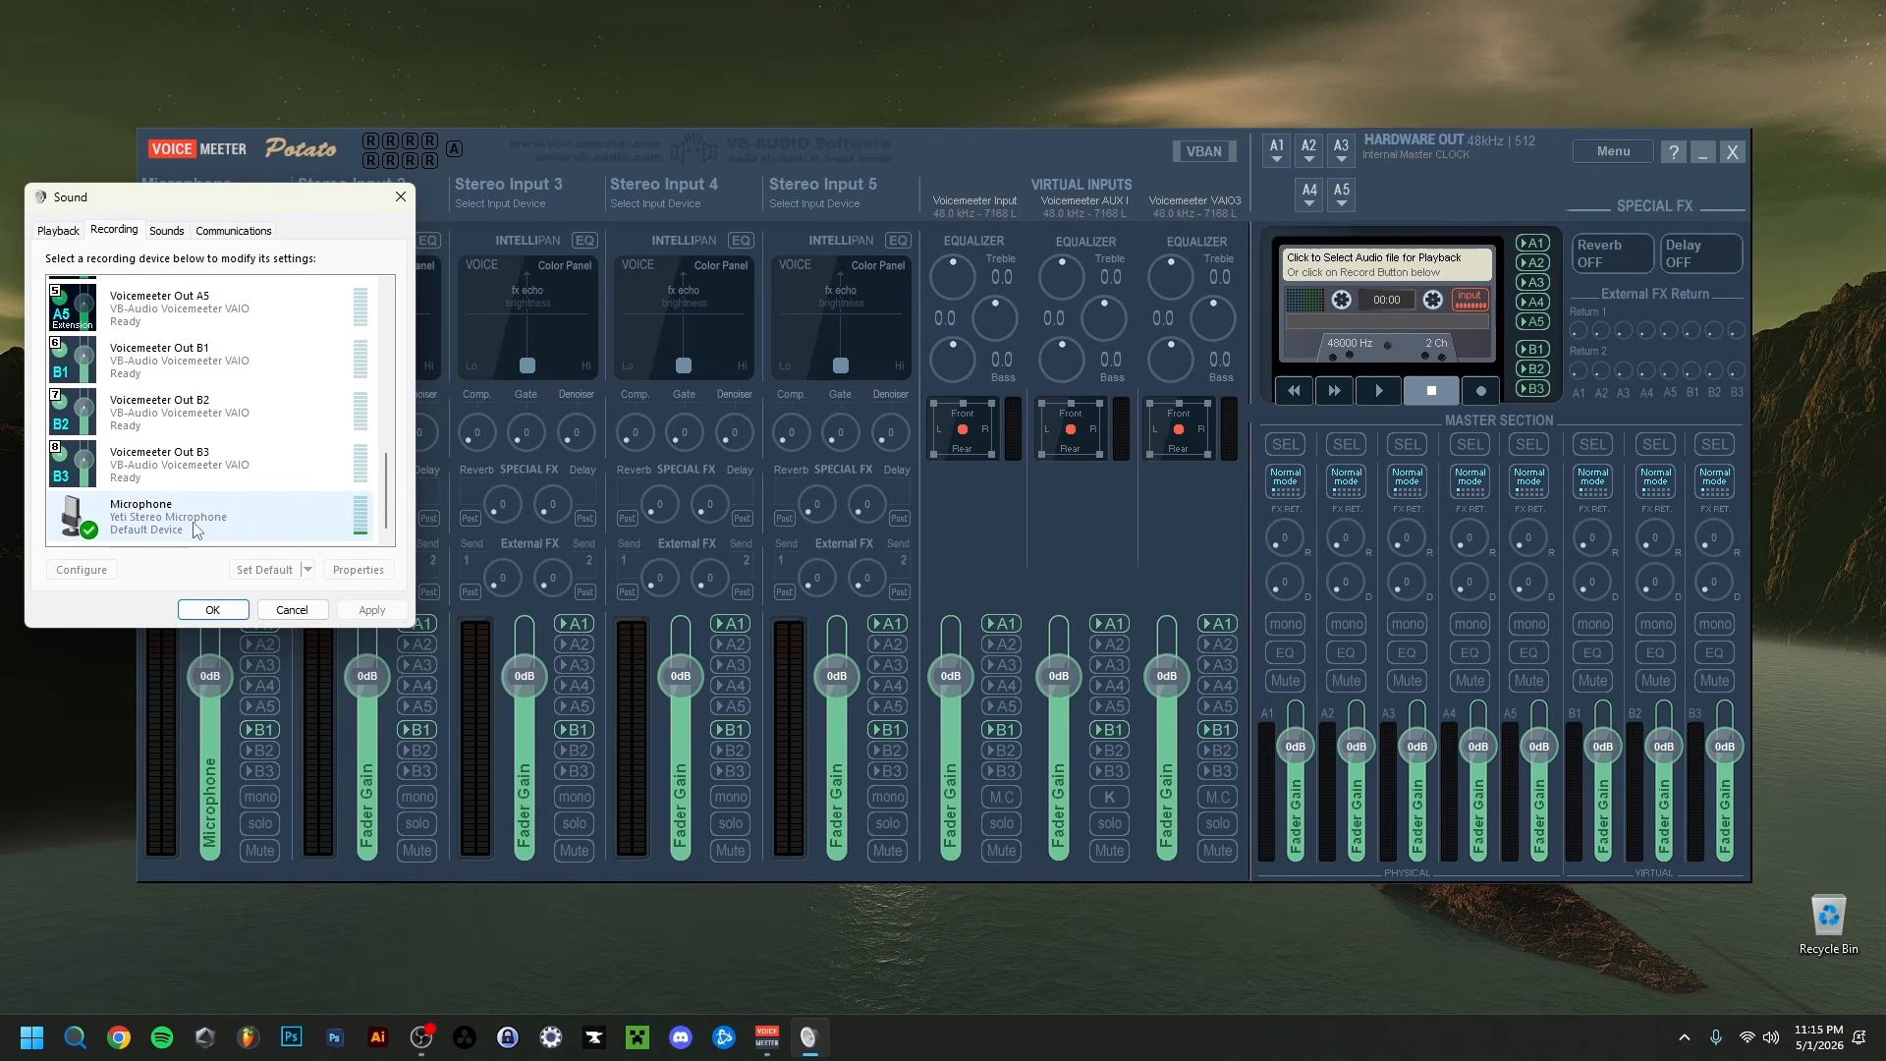
left_click(121, 530)
scroll(126, 492, "up", 1)
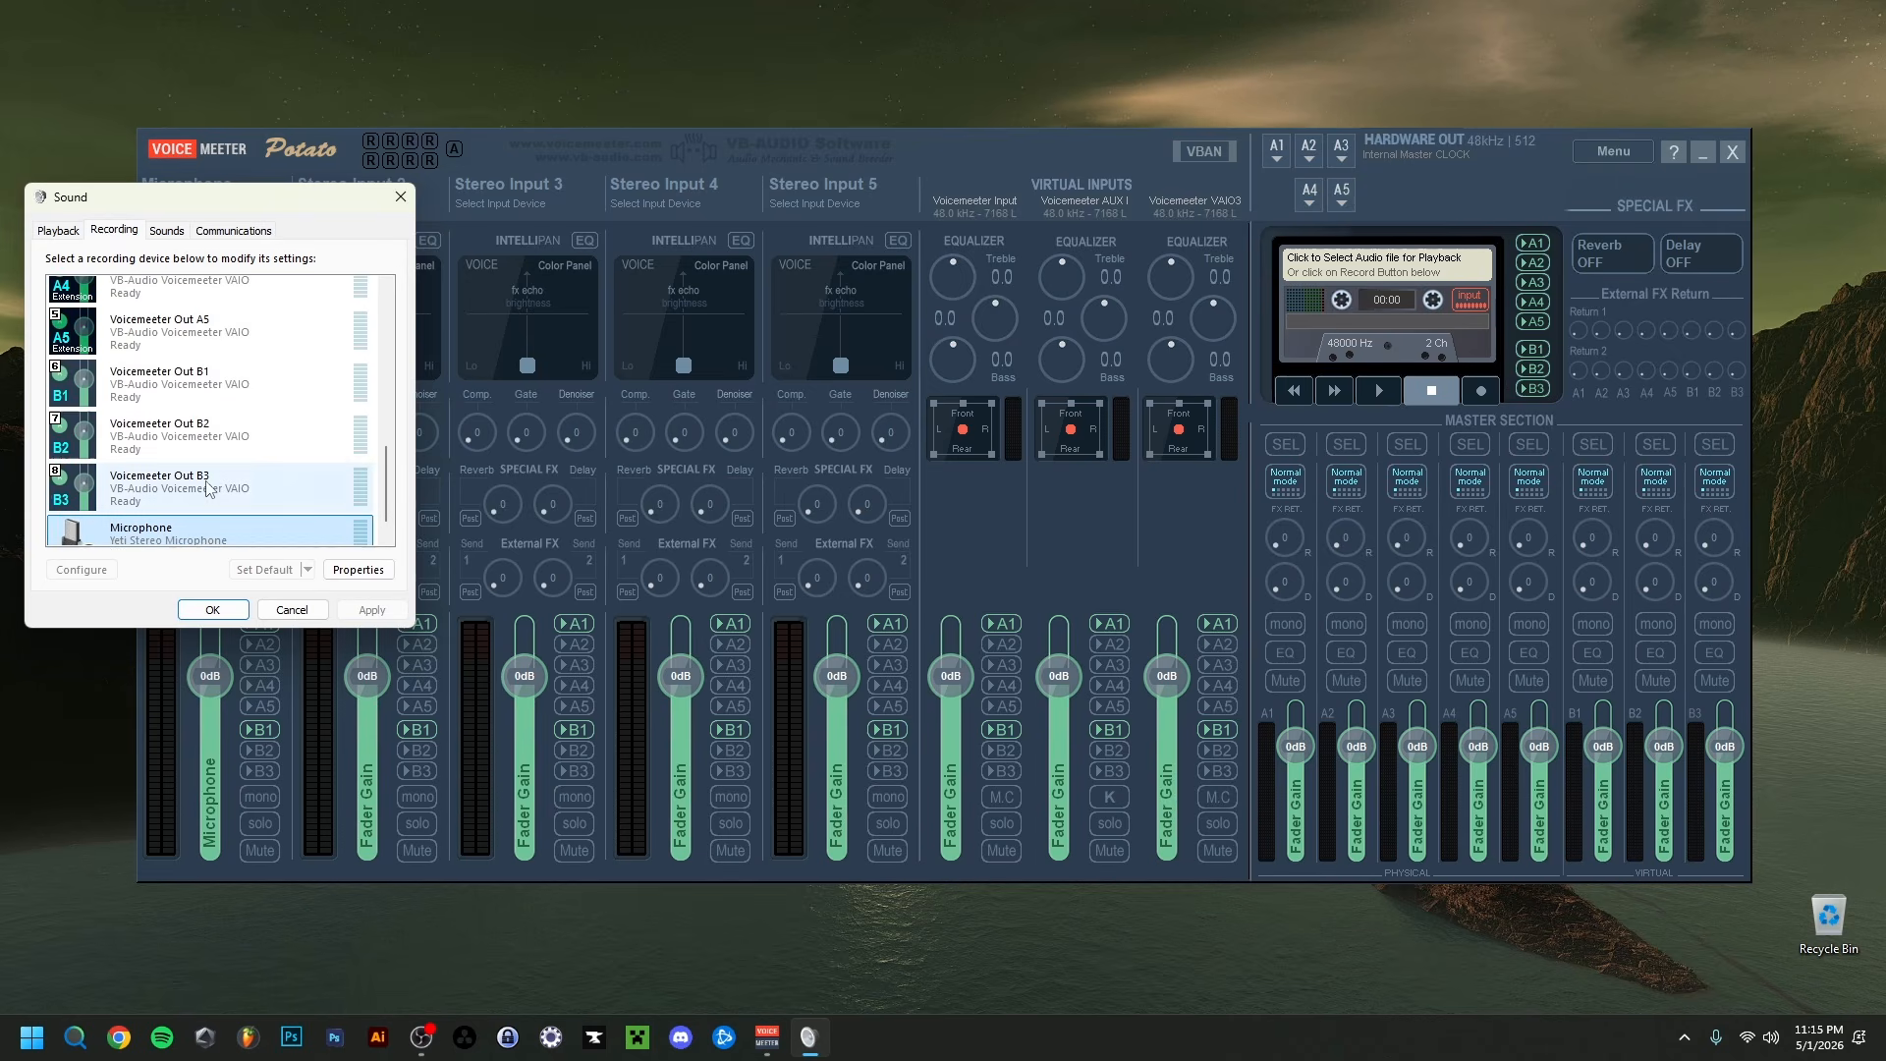
left_click(138, 398)
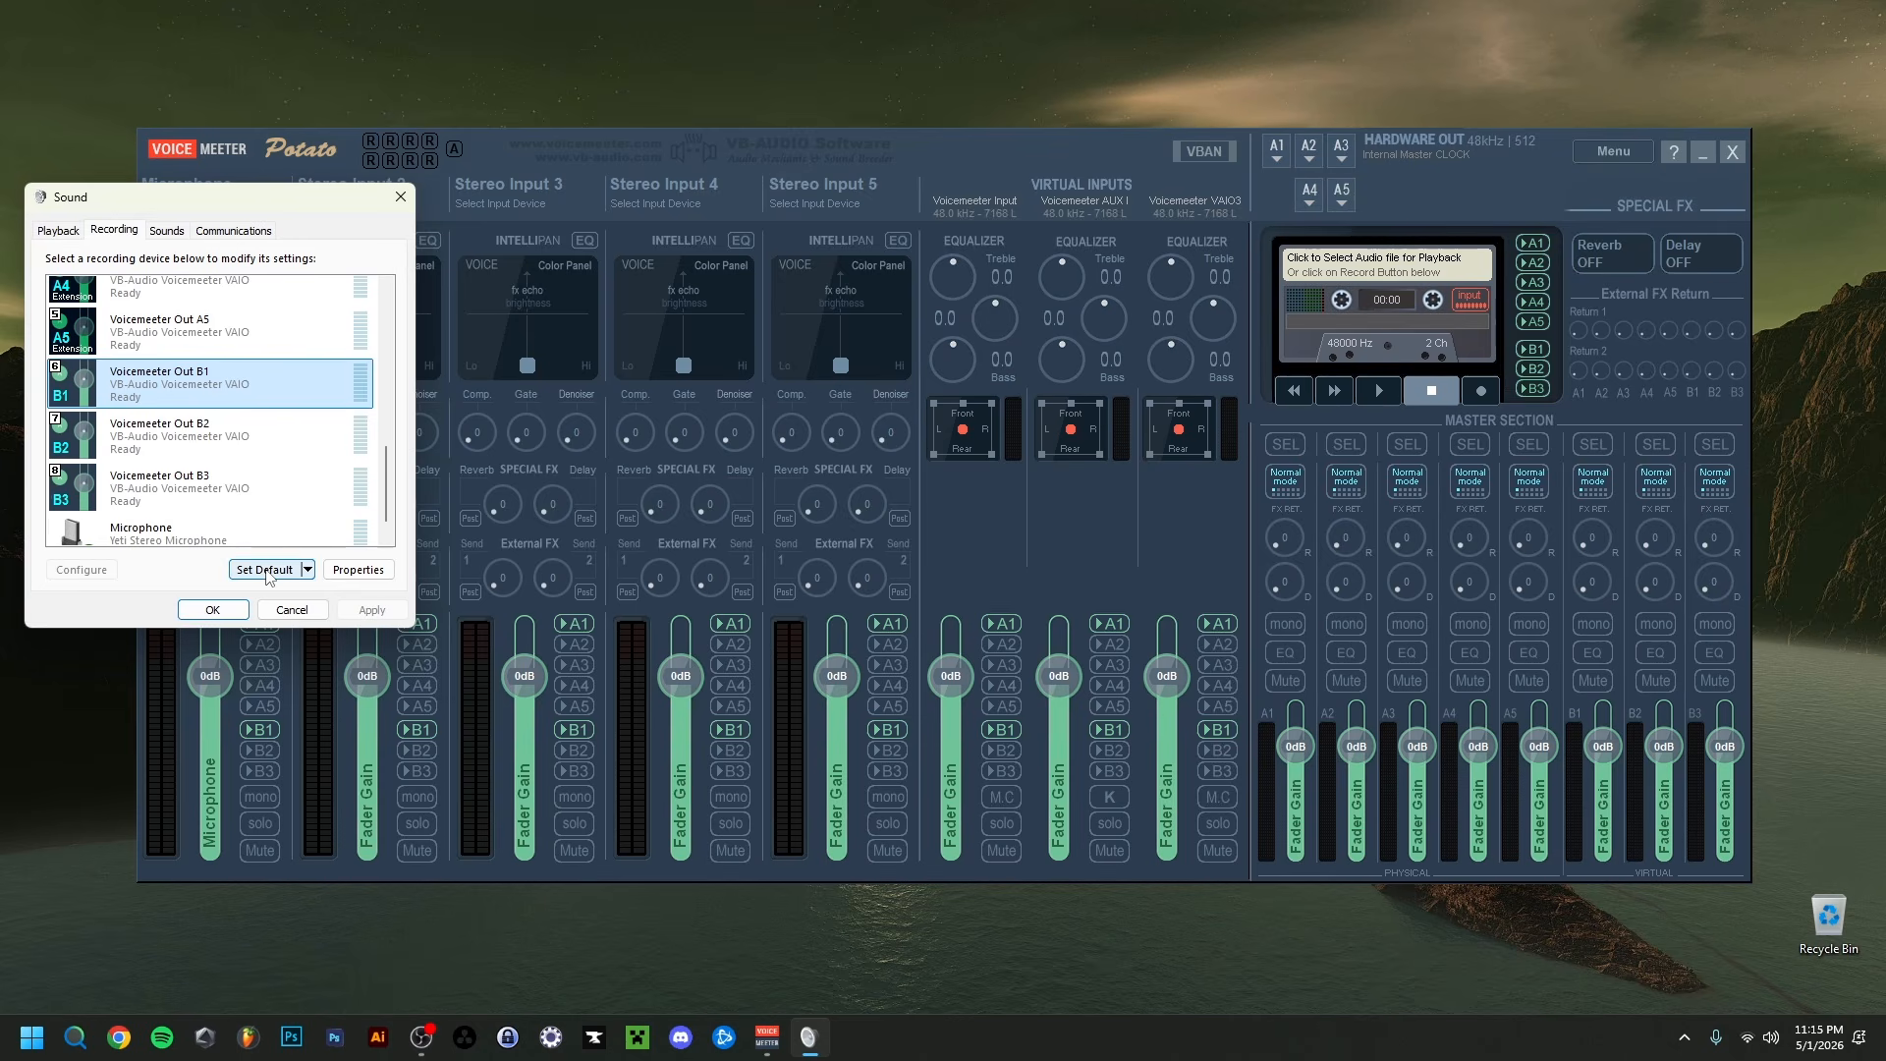
left_click(220, 536)
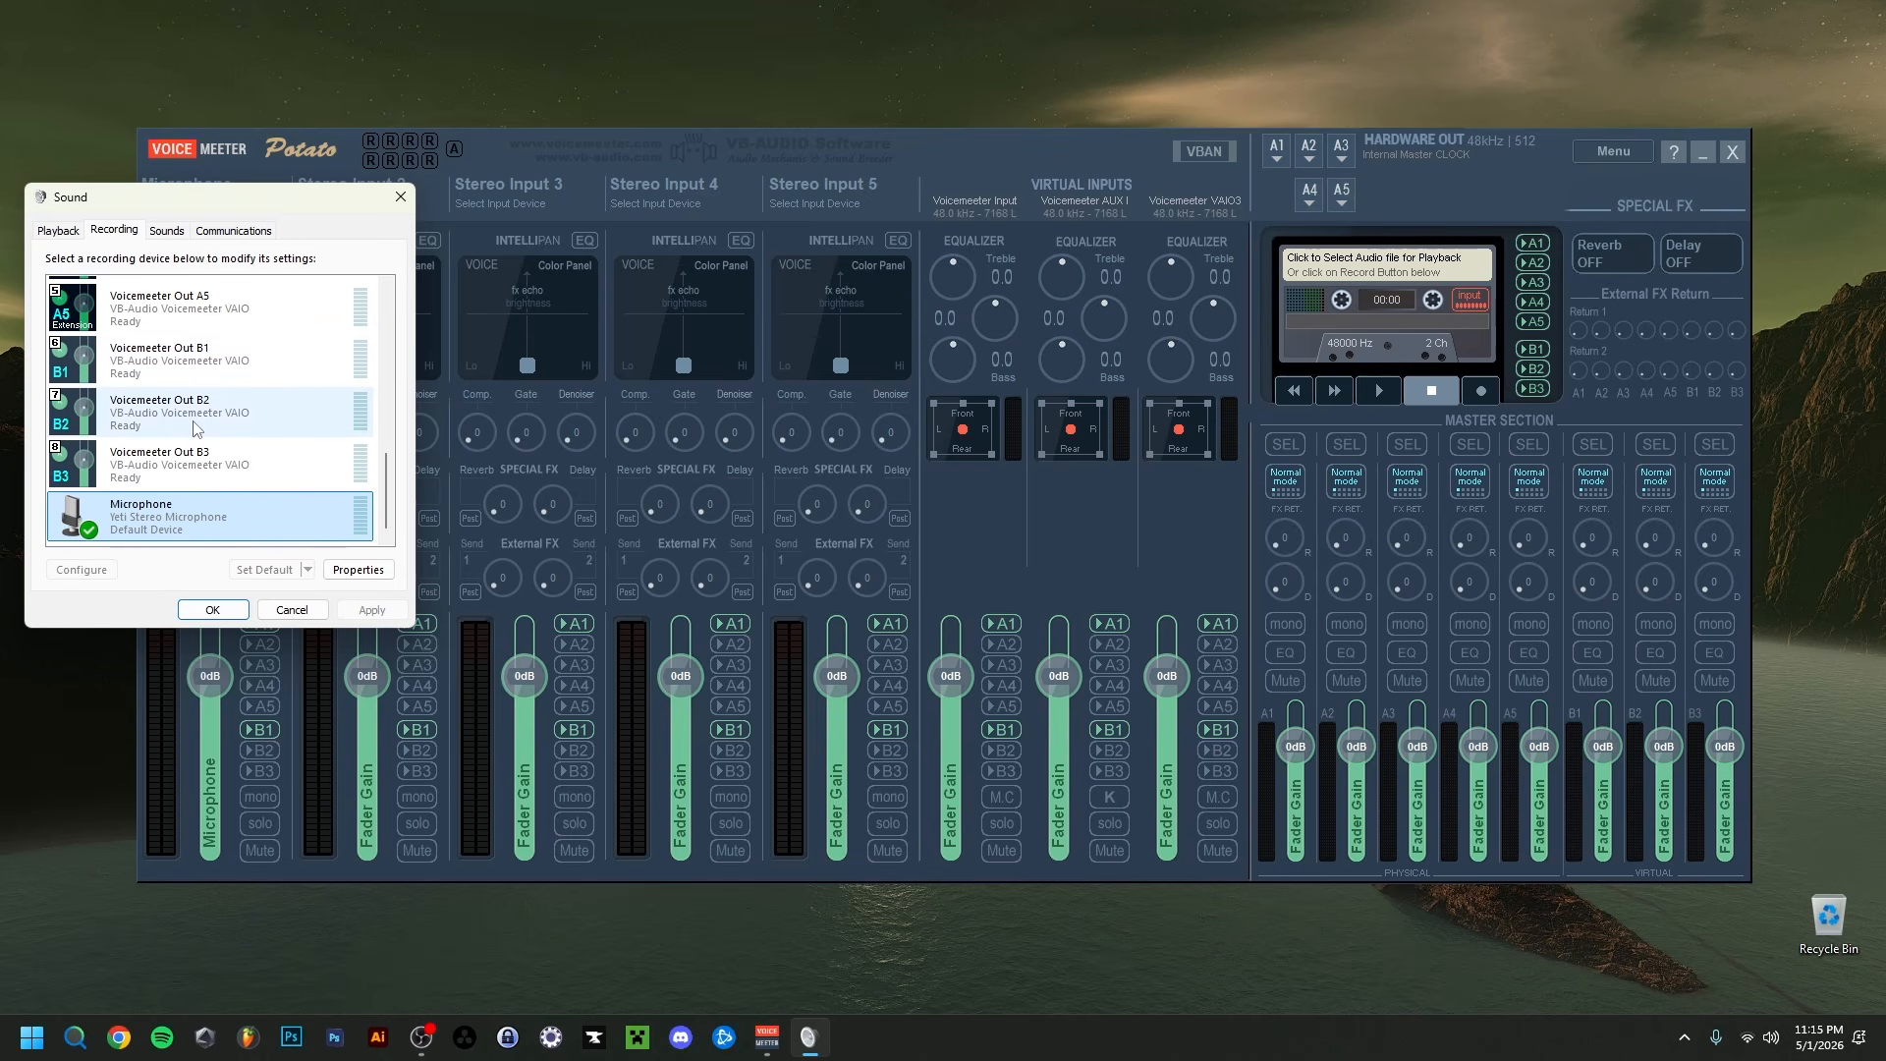
left_click(187, 367)
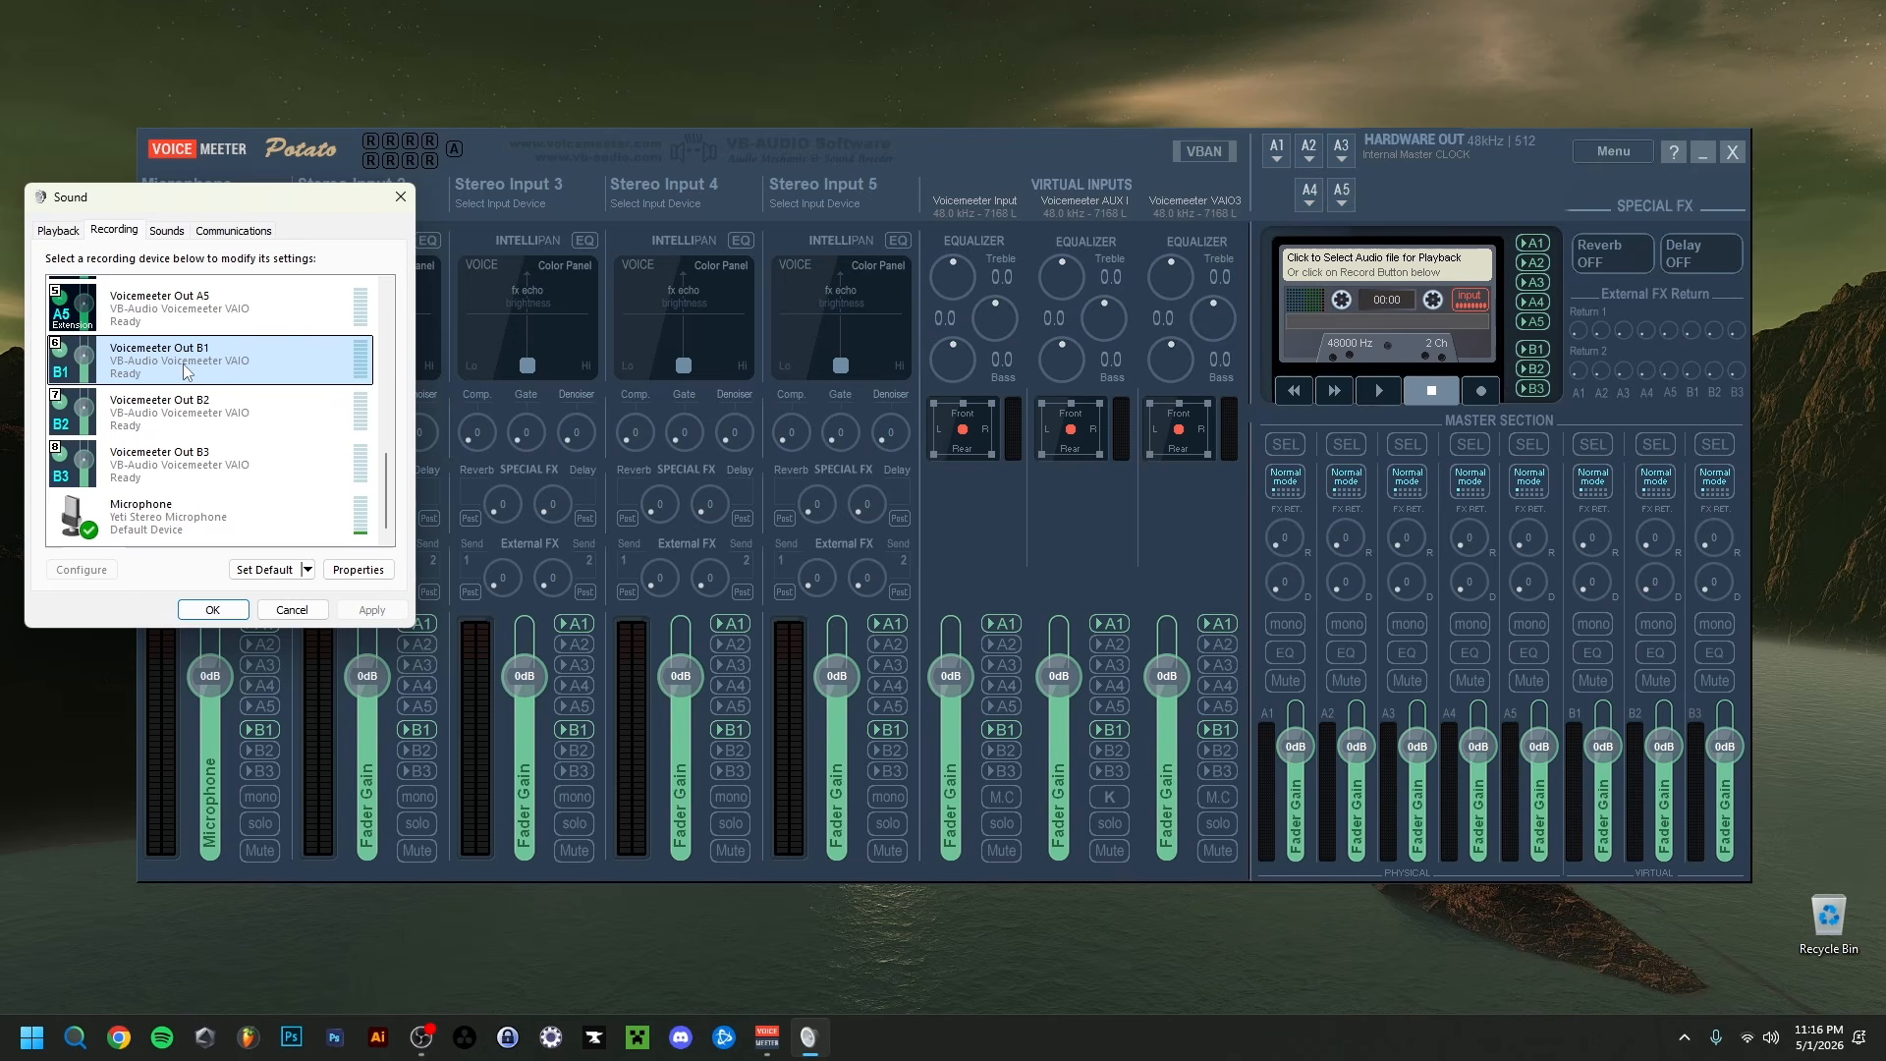
Step: Inspect the default sample rate and bit depth options of Voicemeeter Out B1 in its advanced properties, and close them without changes
right_click(181, 364)
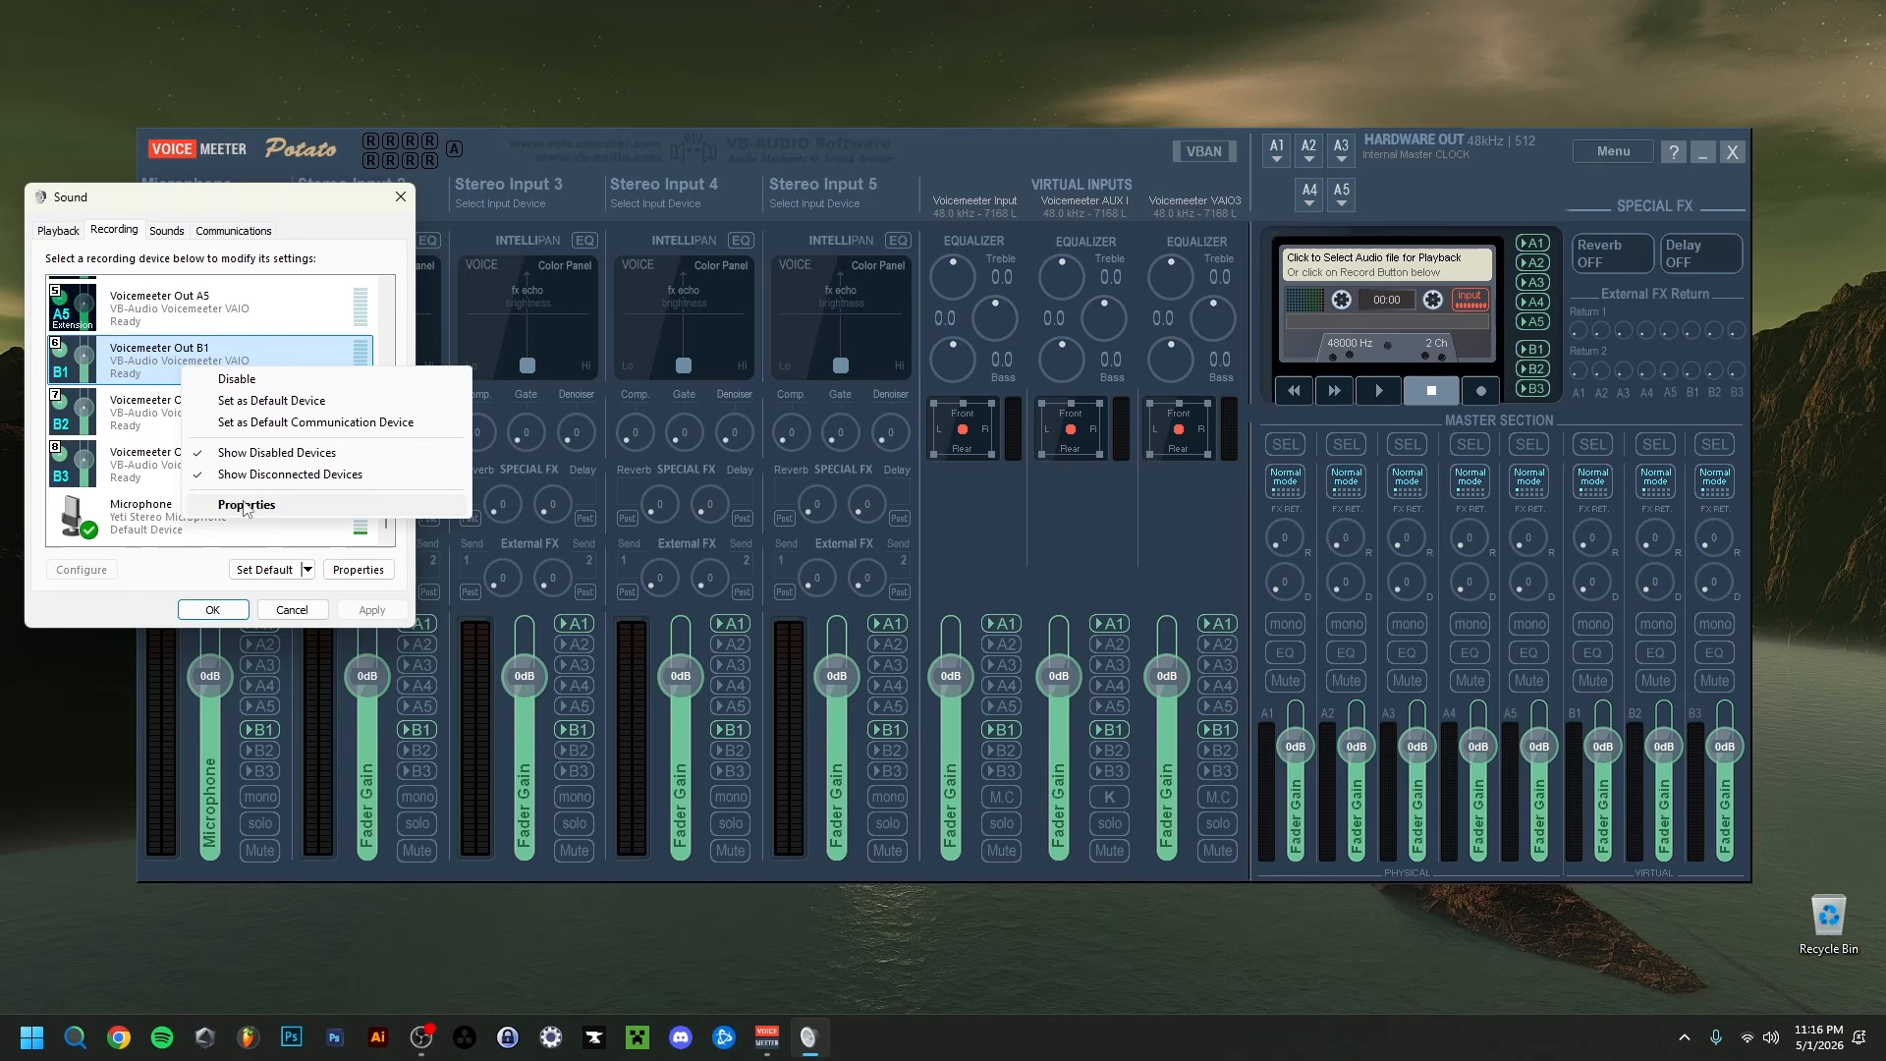
left_click(246, 505)
left_click(222, 306)
left_click(224, 395)
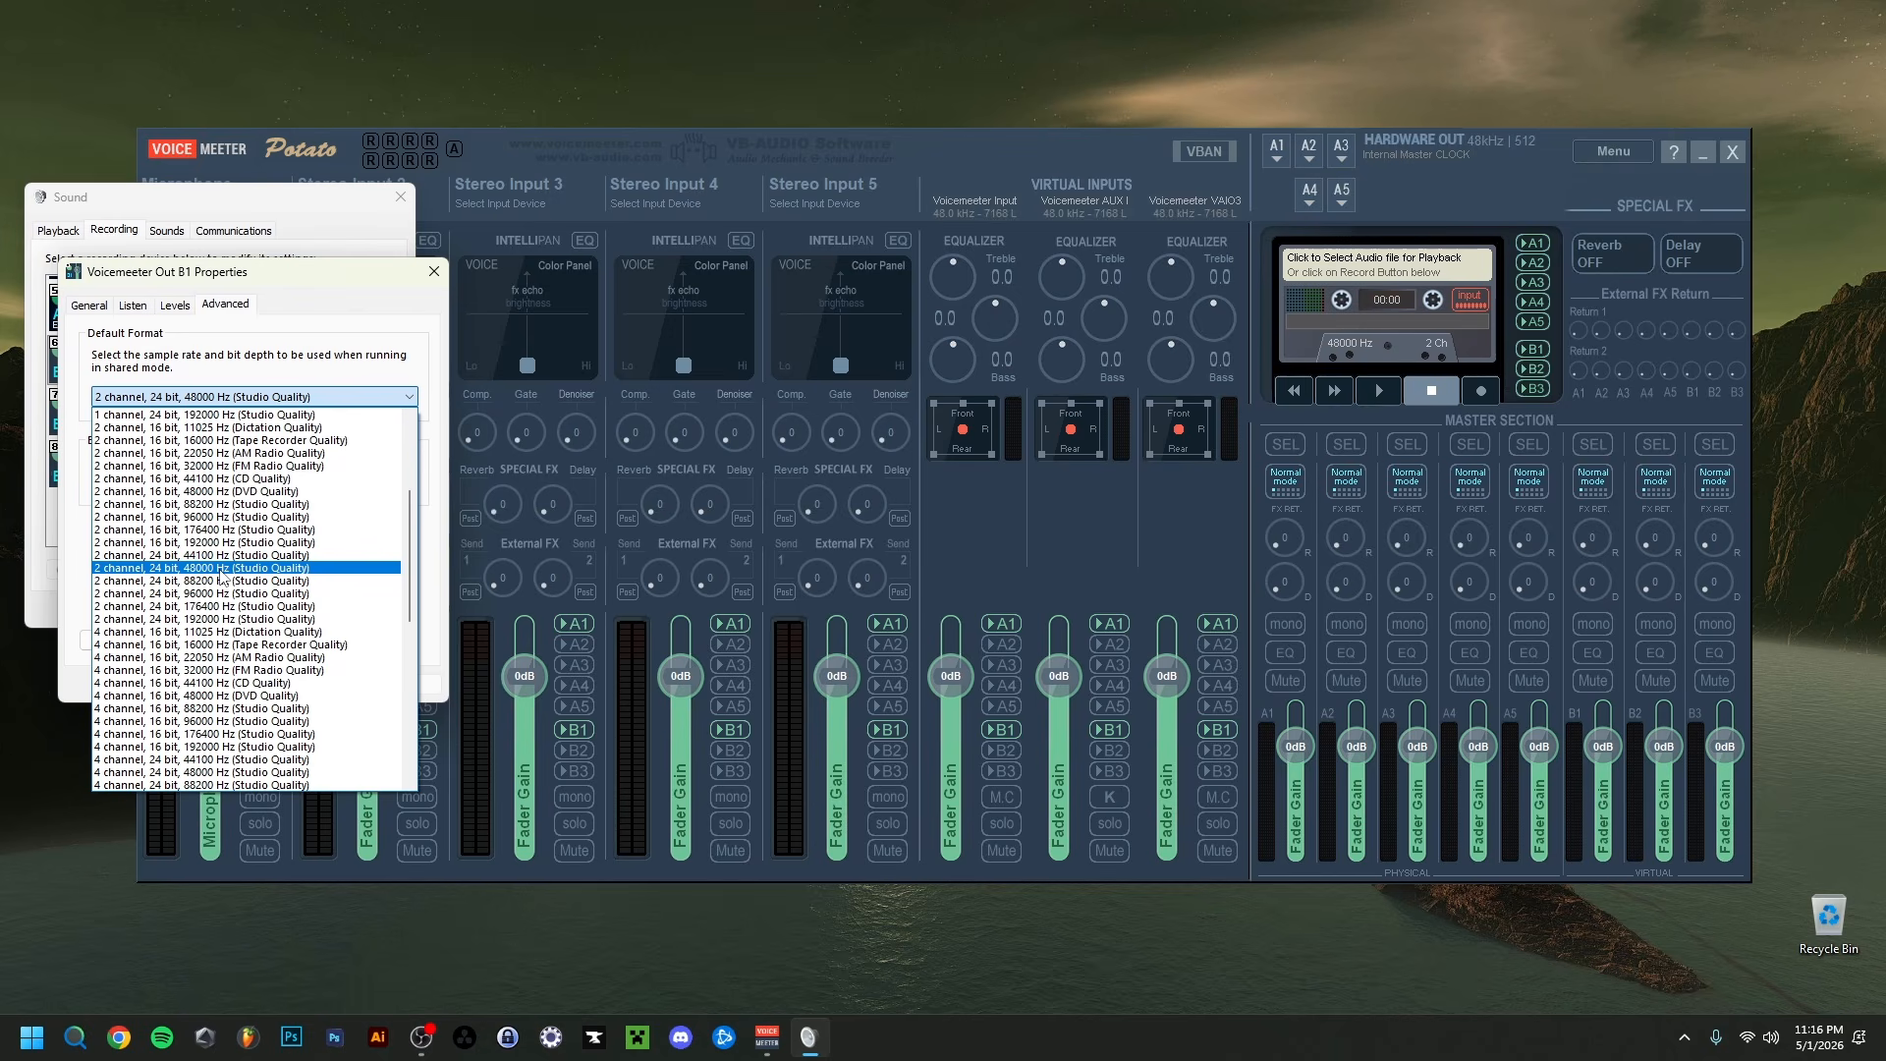
scroll(222, 577, "up", 1)
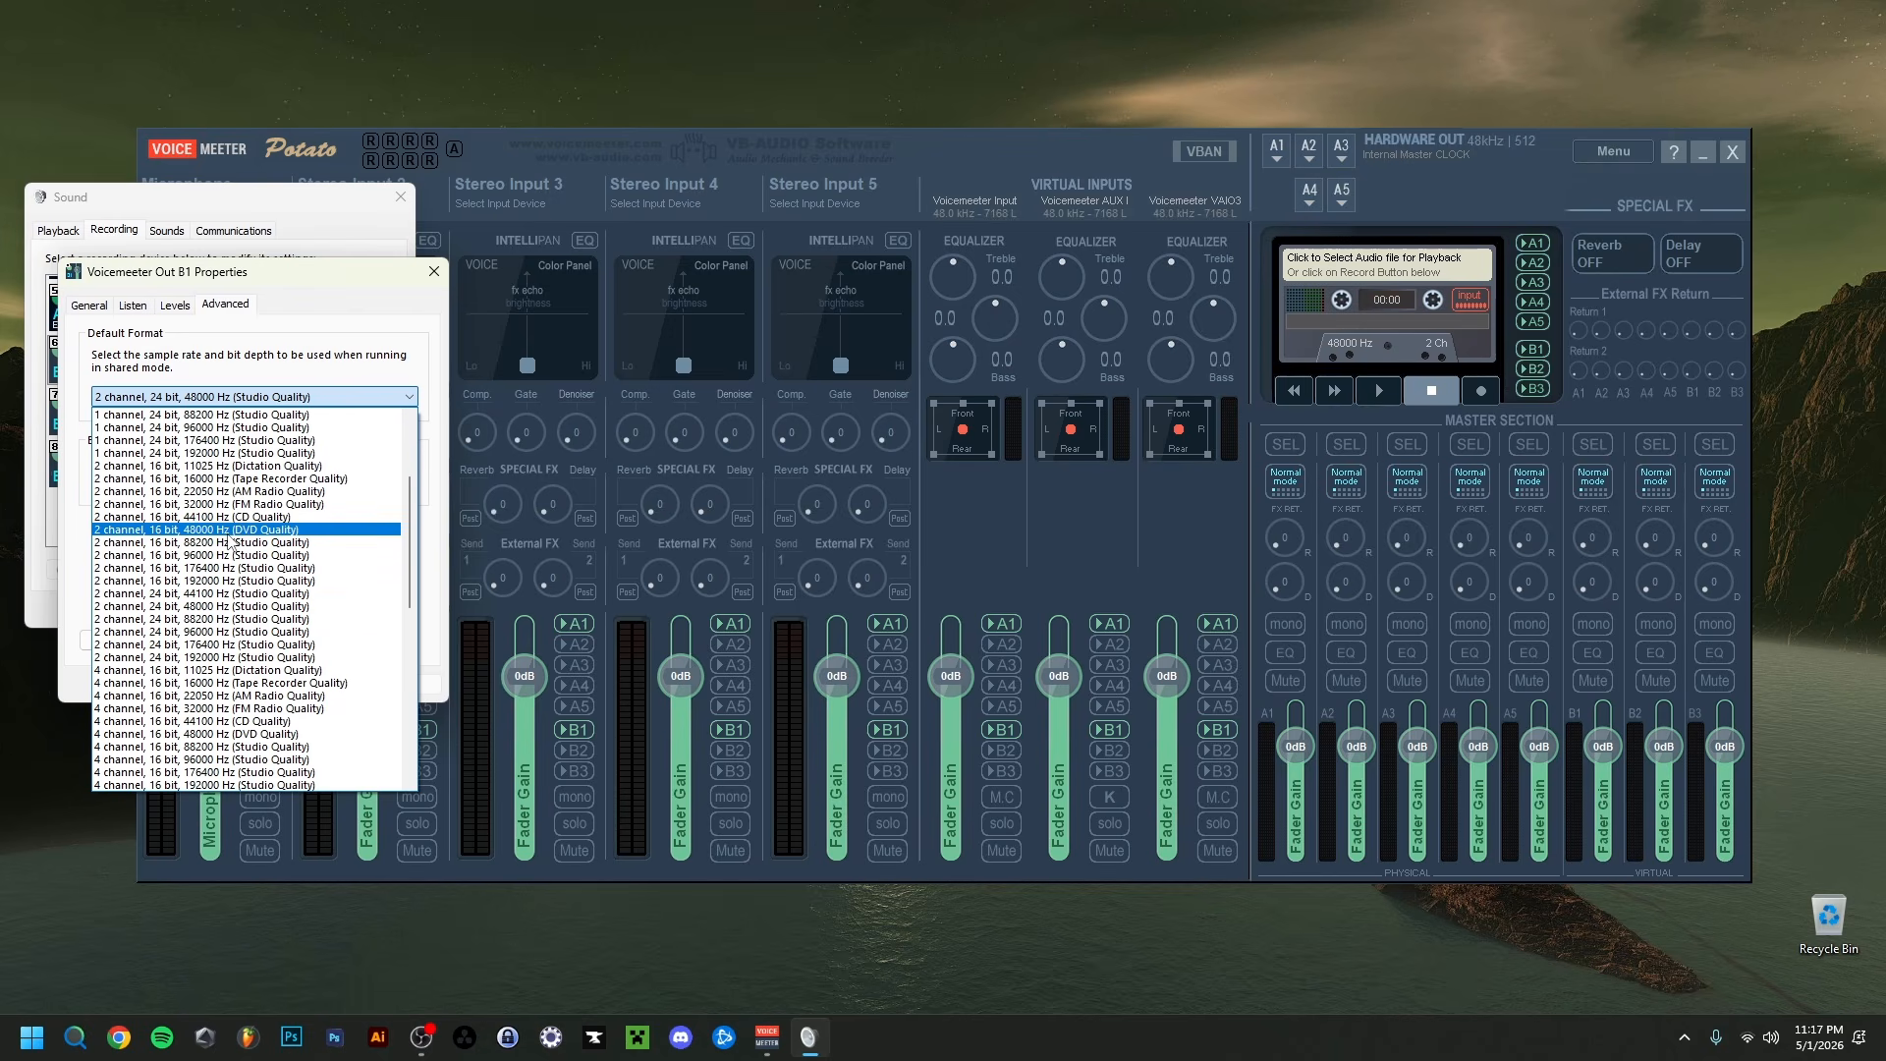
left_click(432, 463)
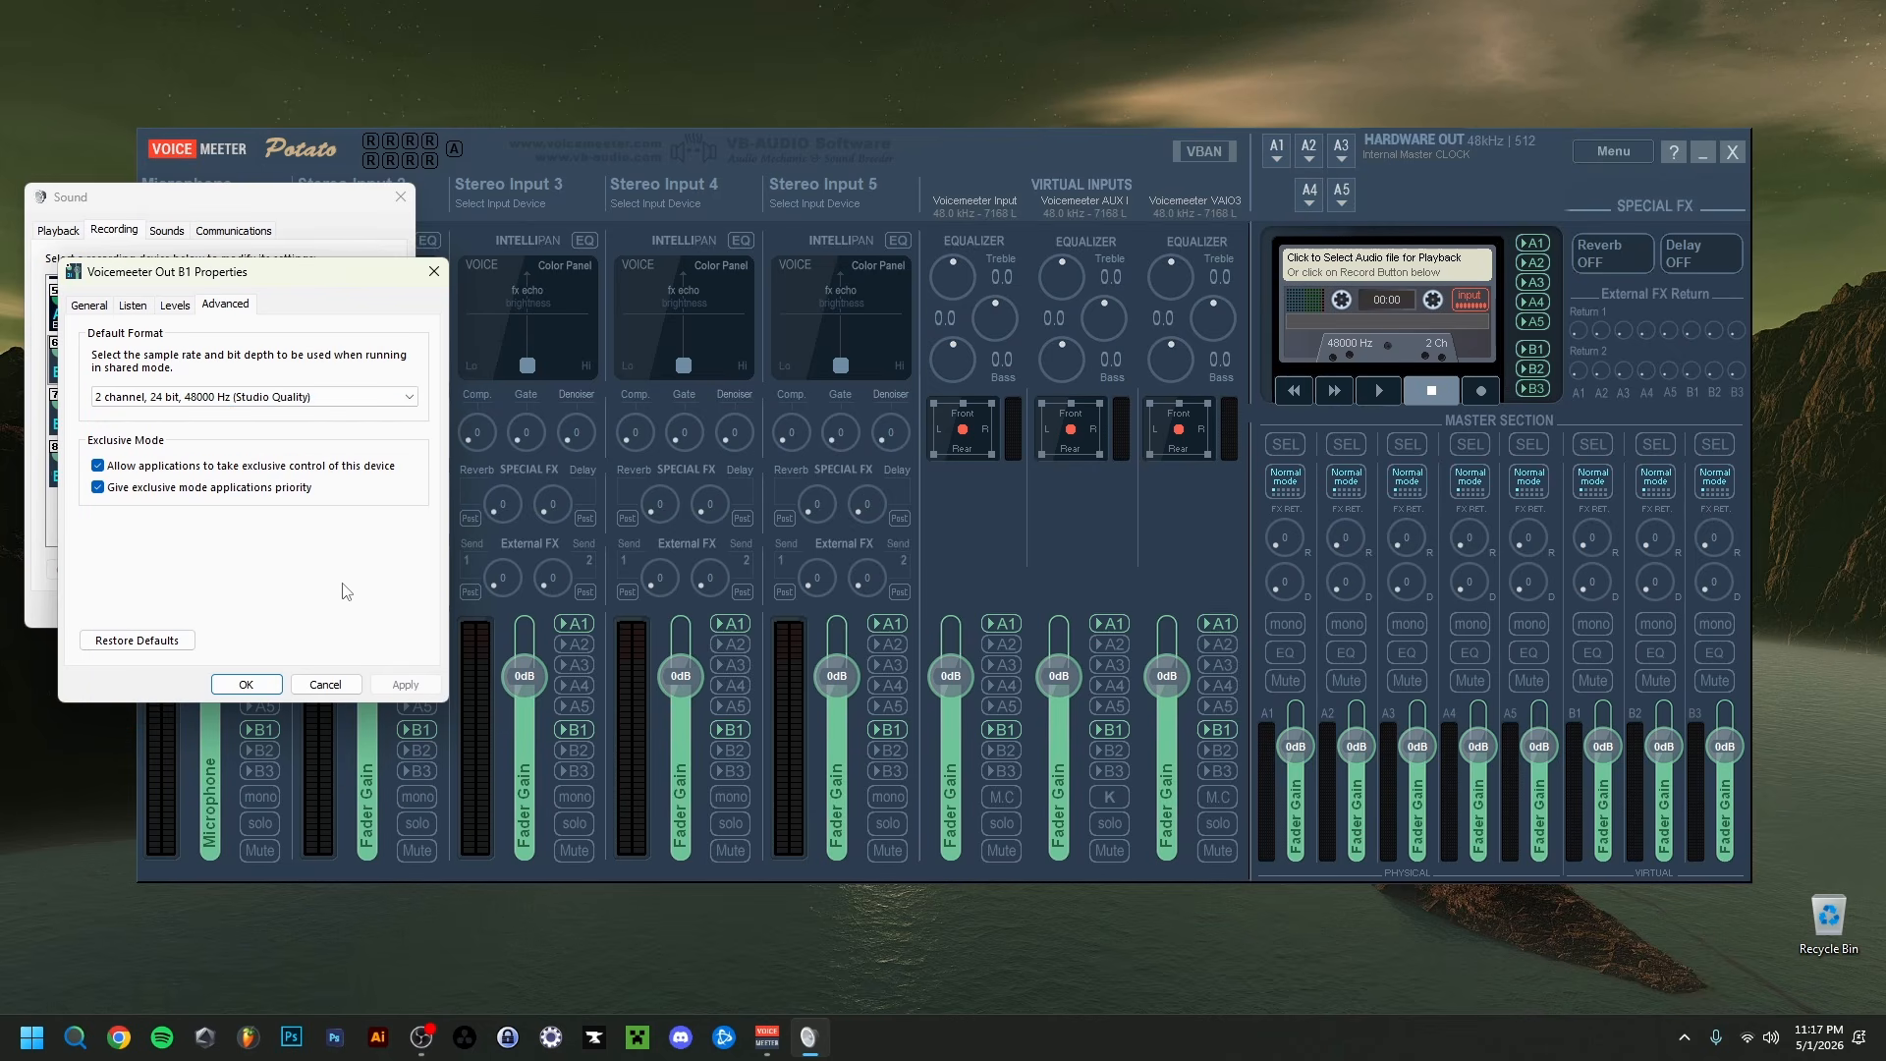
key("Escape")
Step: Check the Voicemeeter playback devices and the communications activity setting, and close the Sound dialog
left_click(58, 229)
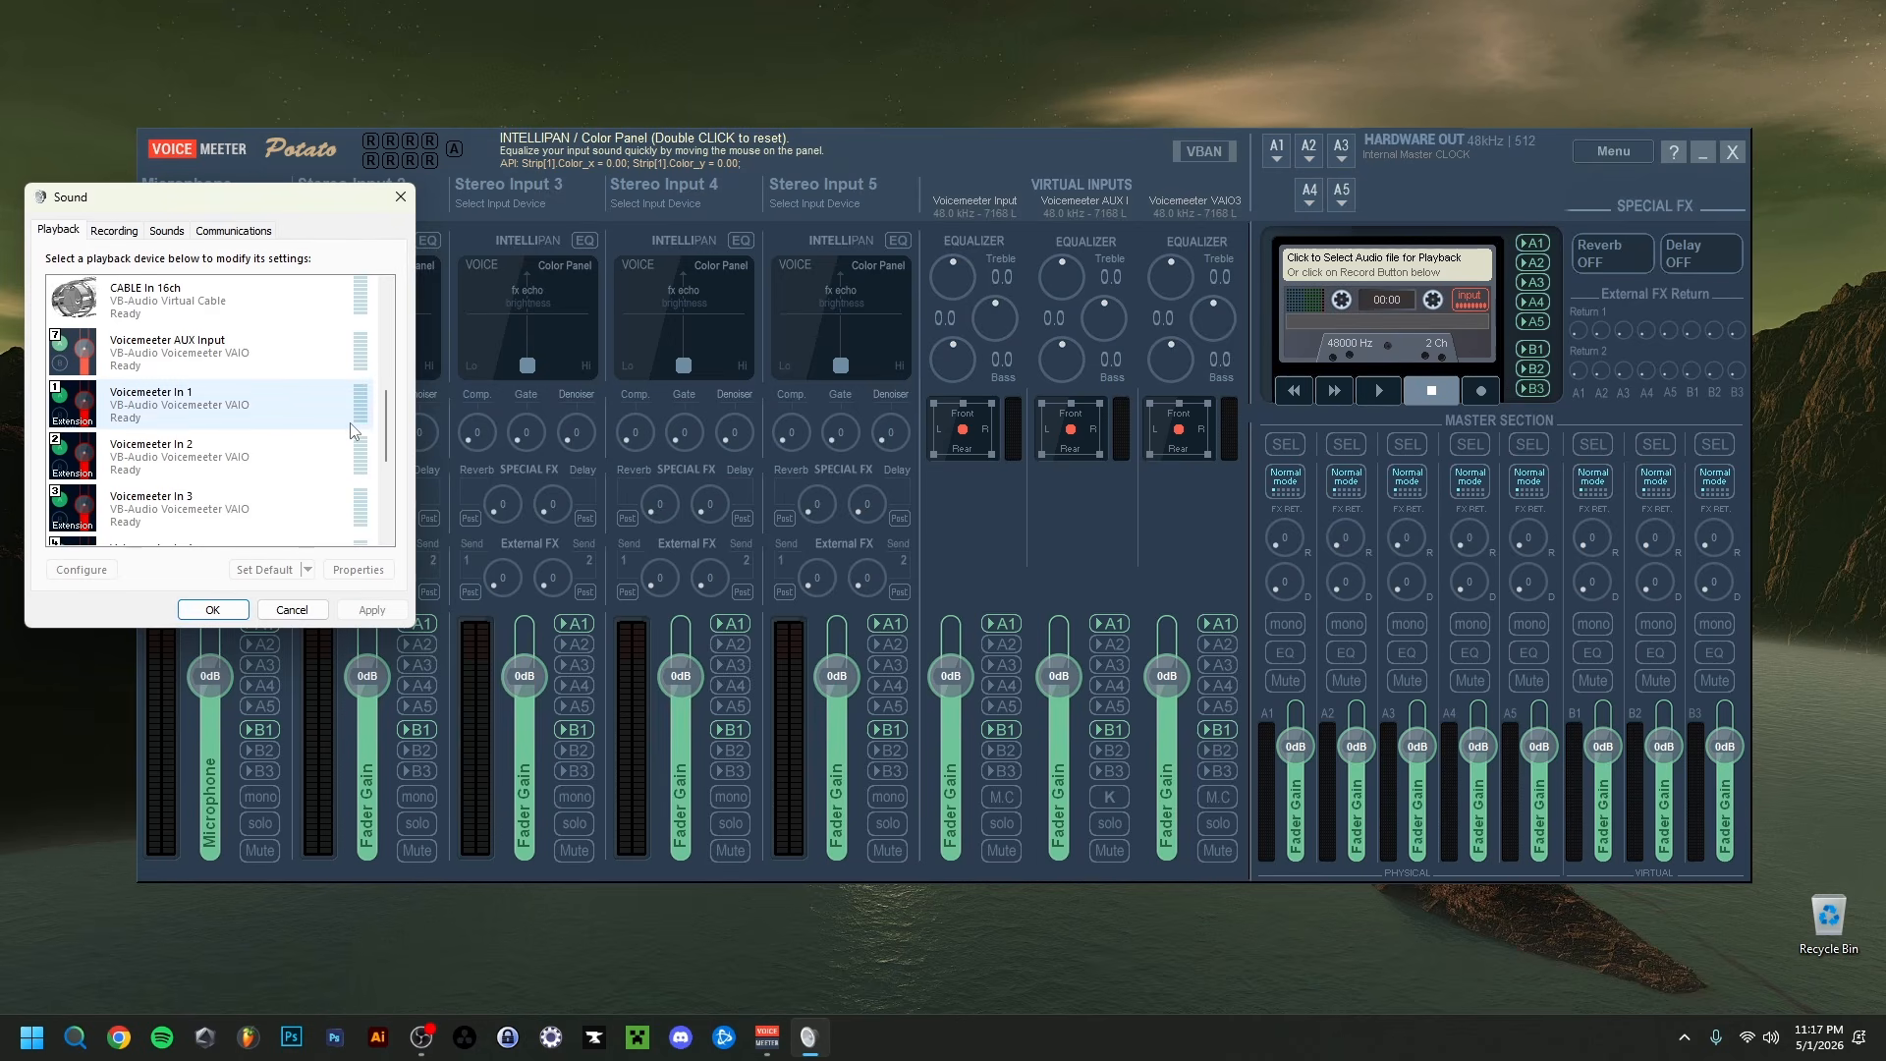
scroll(246, 413, "down", 2)
left_click(165, 381)
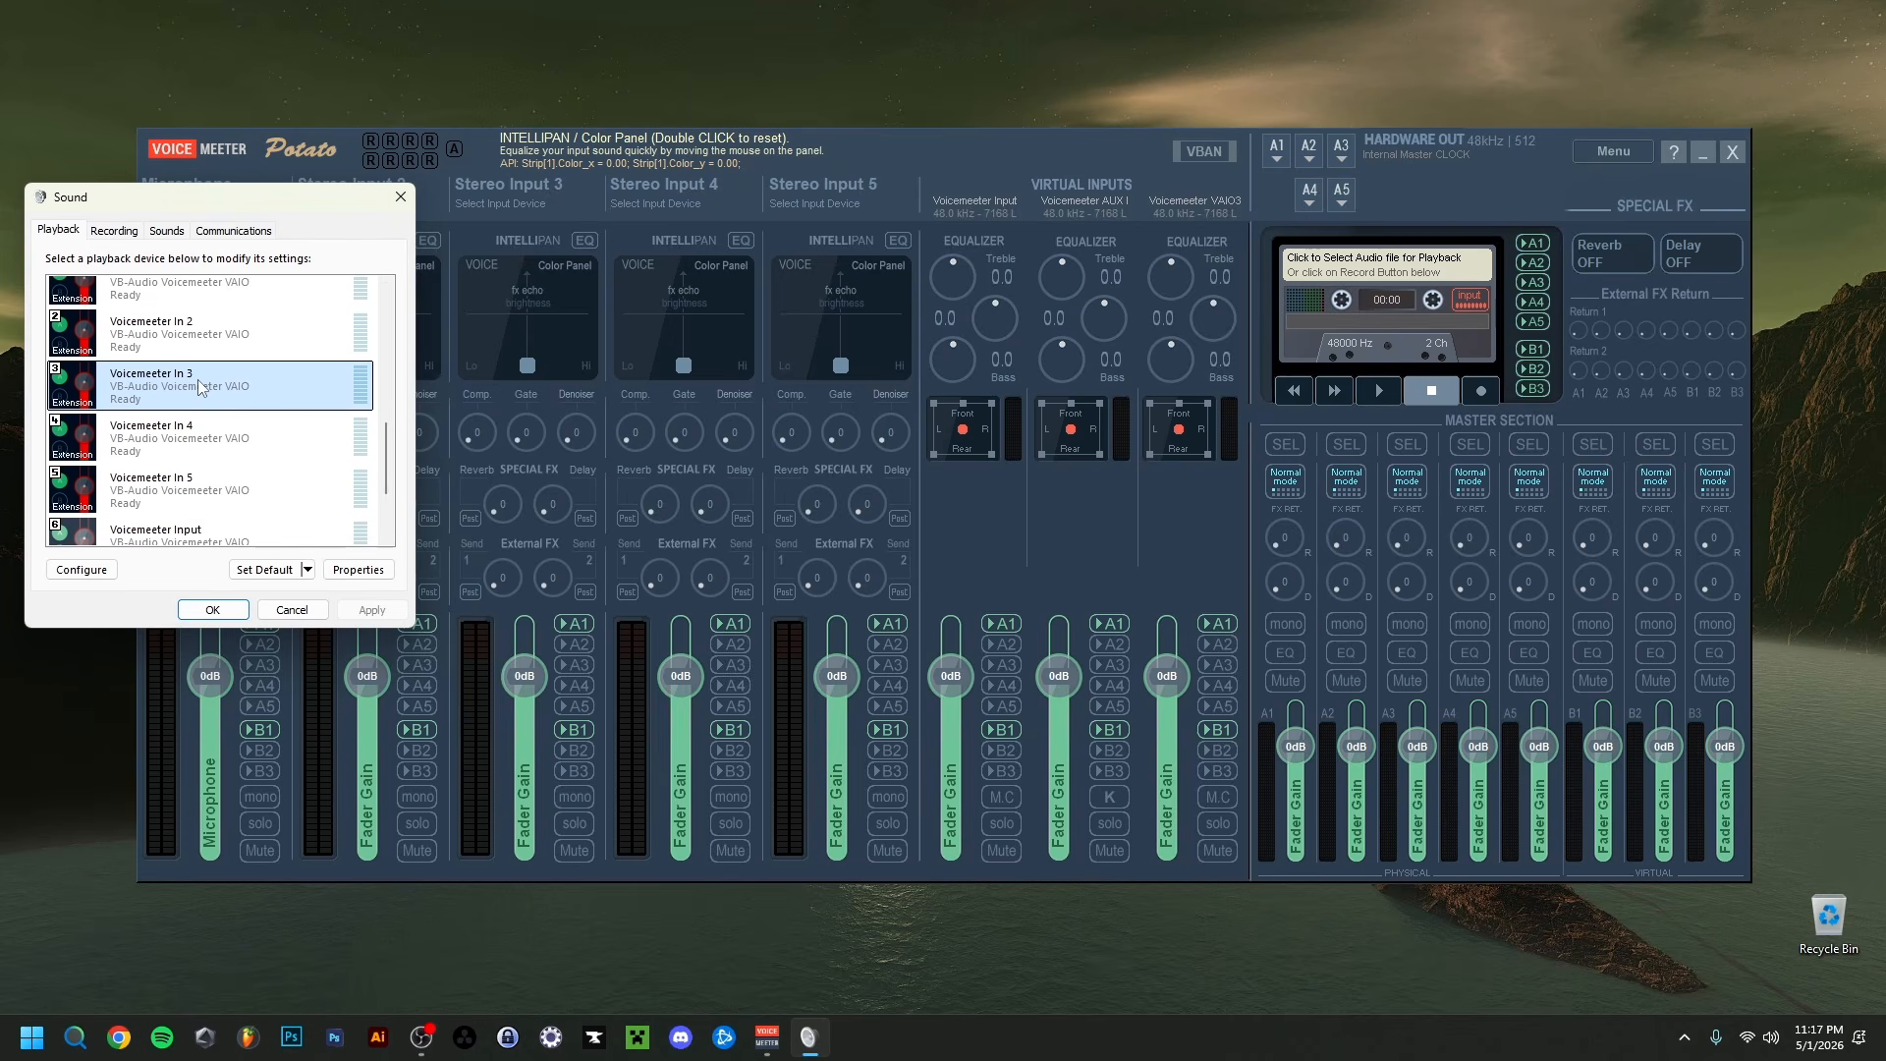
left_click(234, 231)
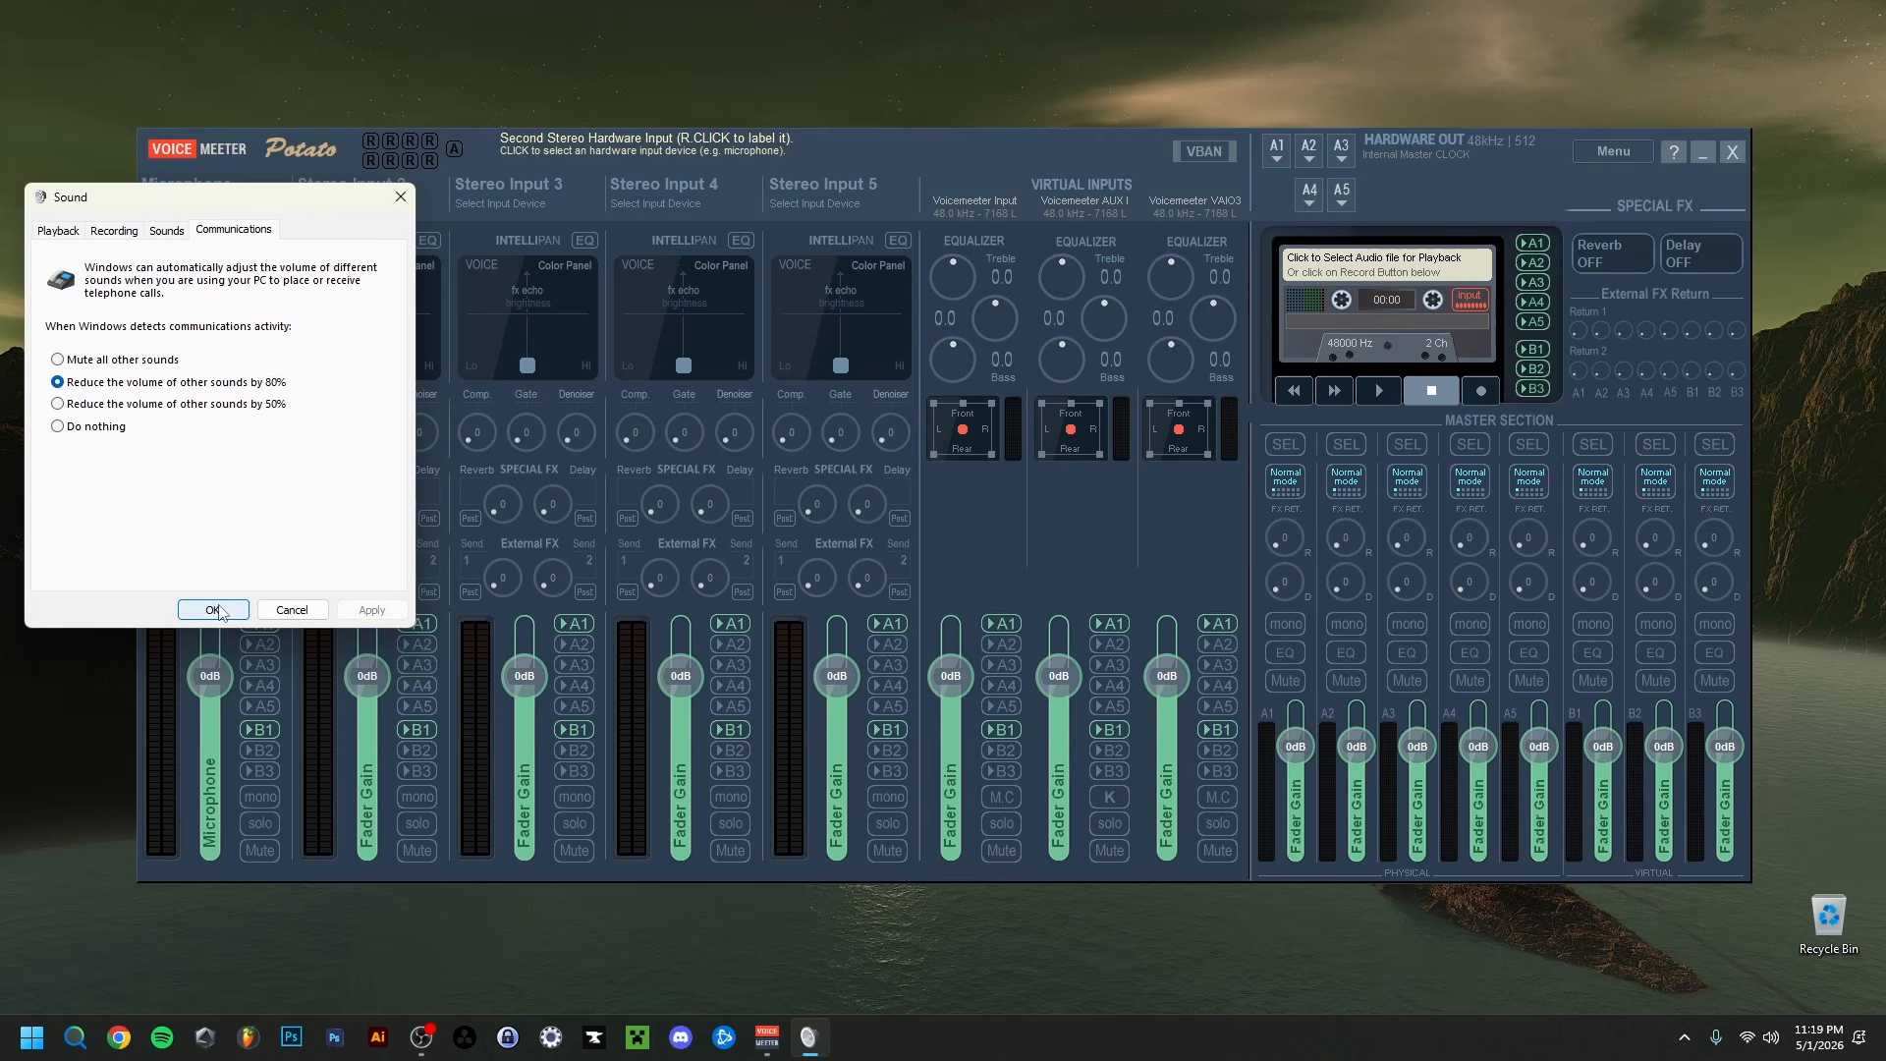
left_click(214, 610)
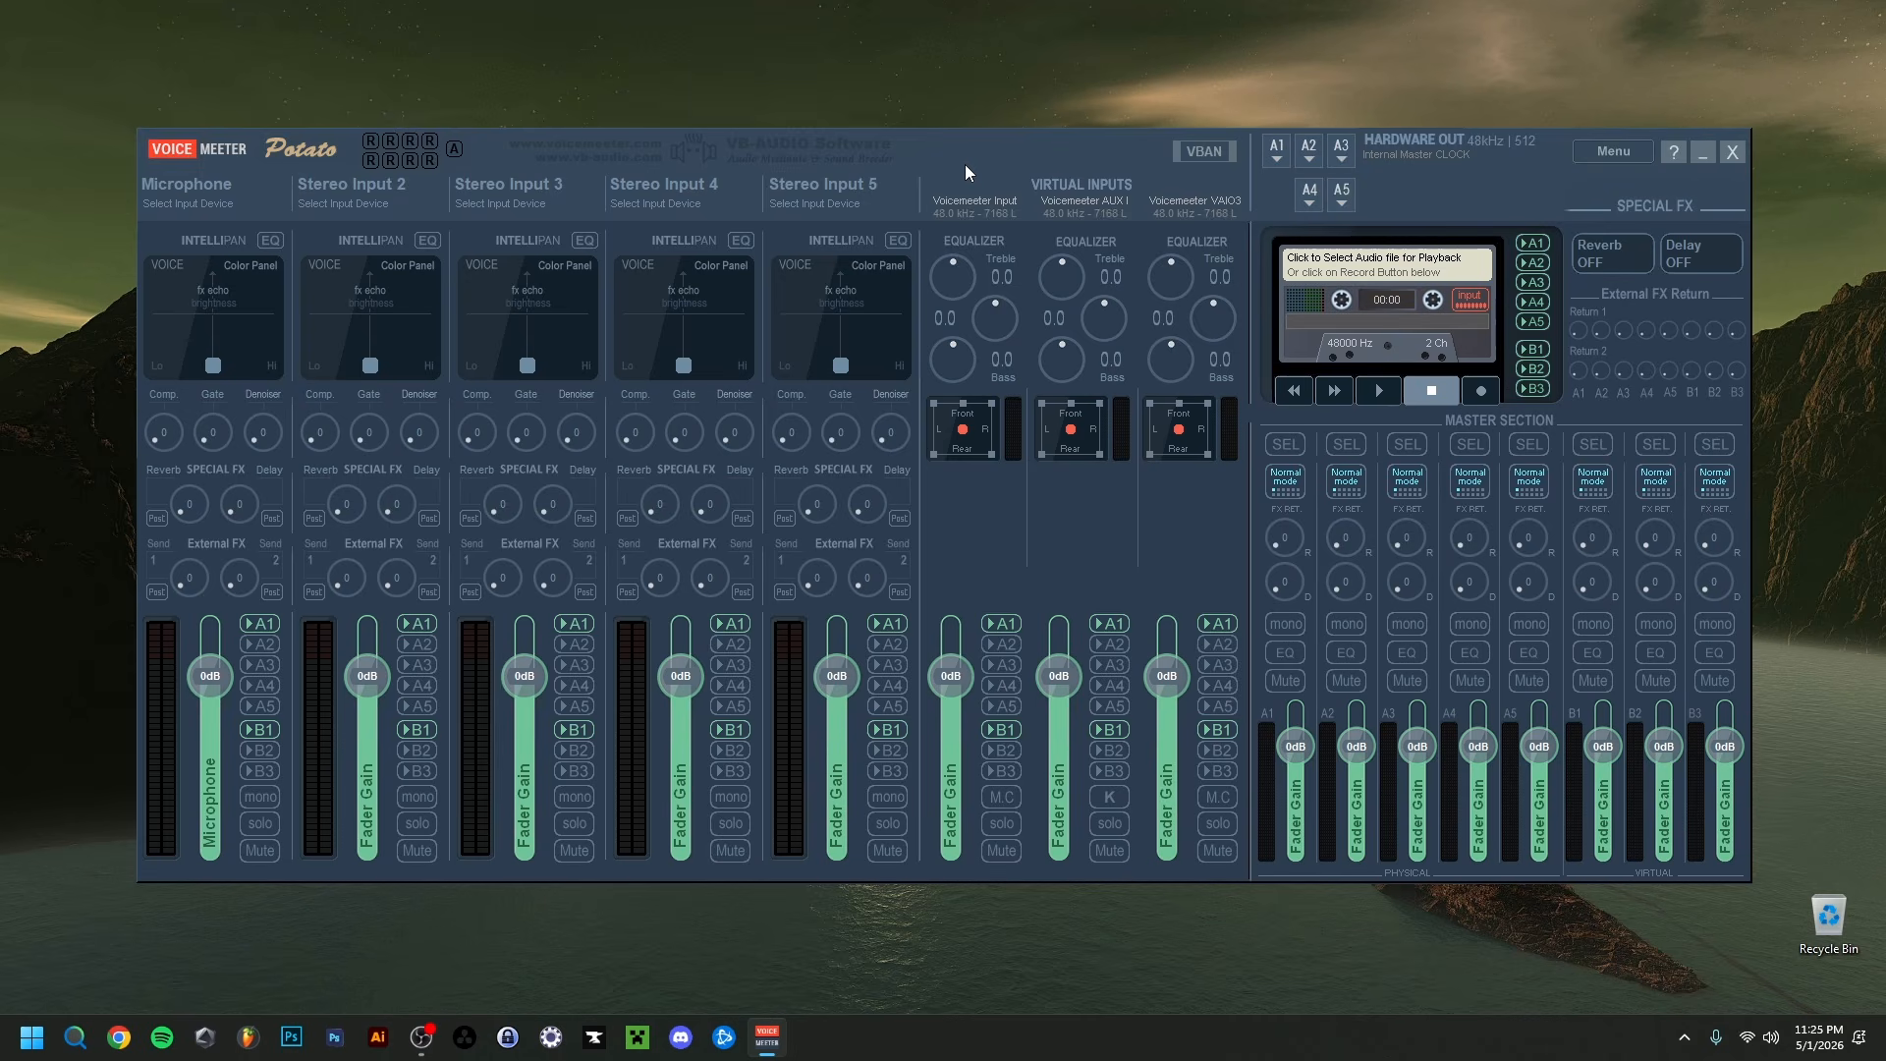
Step: Reset Voicemeeter to its first-installation settings and confirm the re-initialization
left_click(1605, 157)
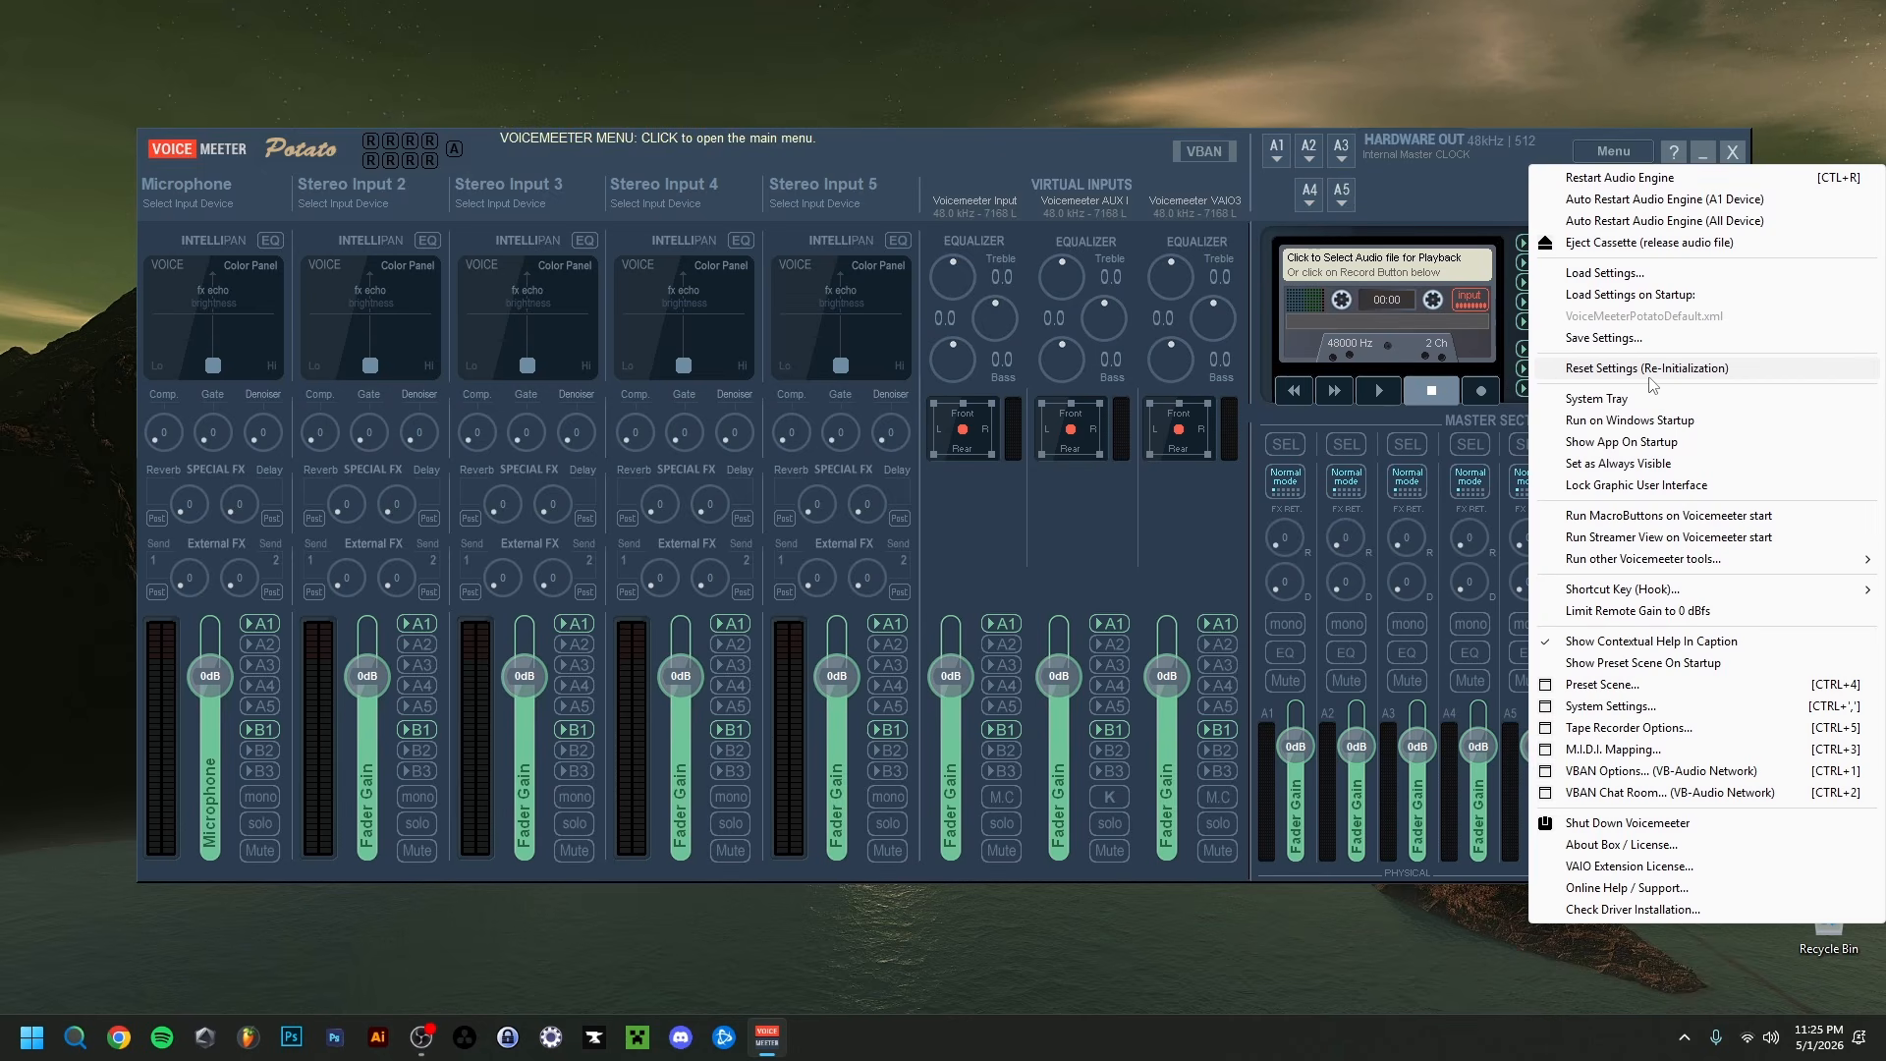
left_click(1688, 370)
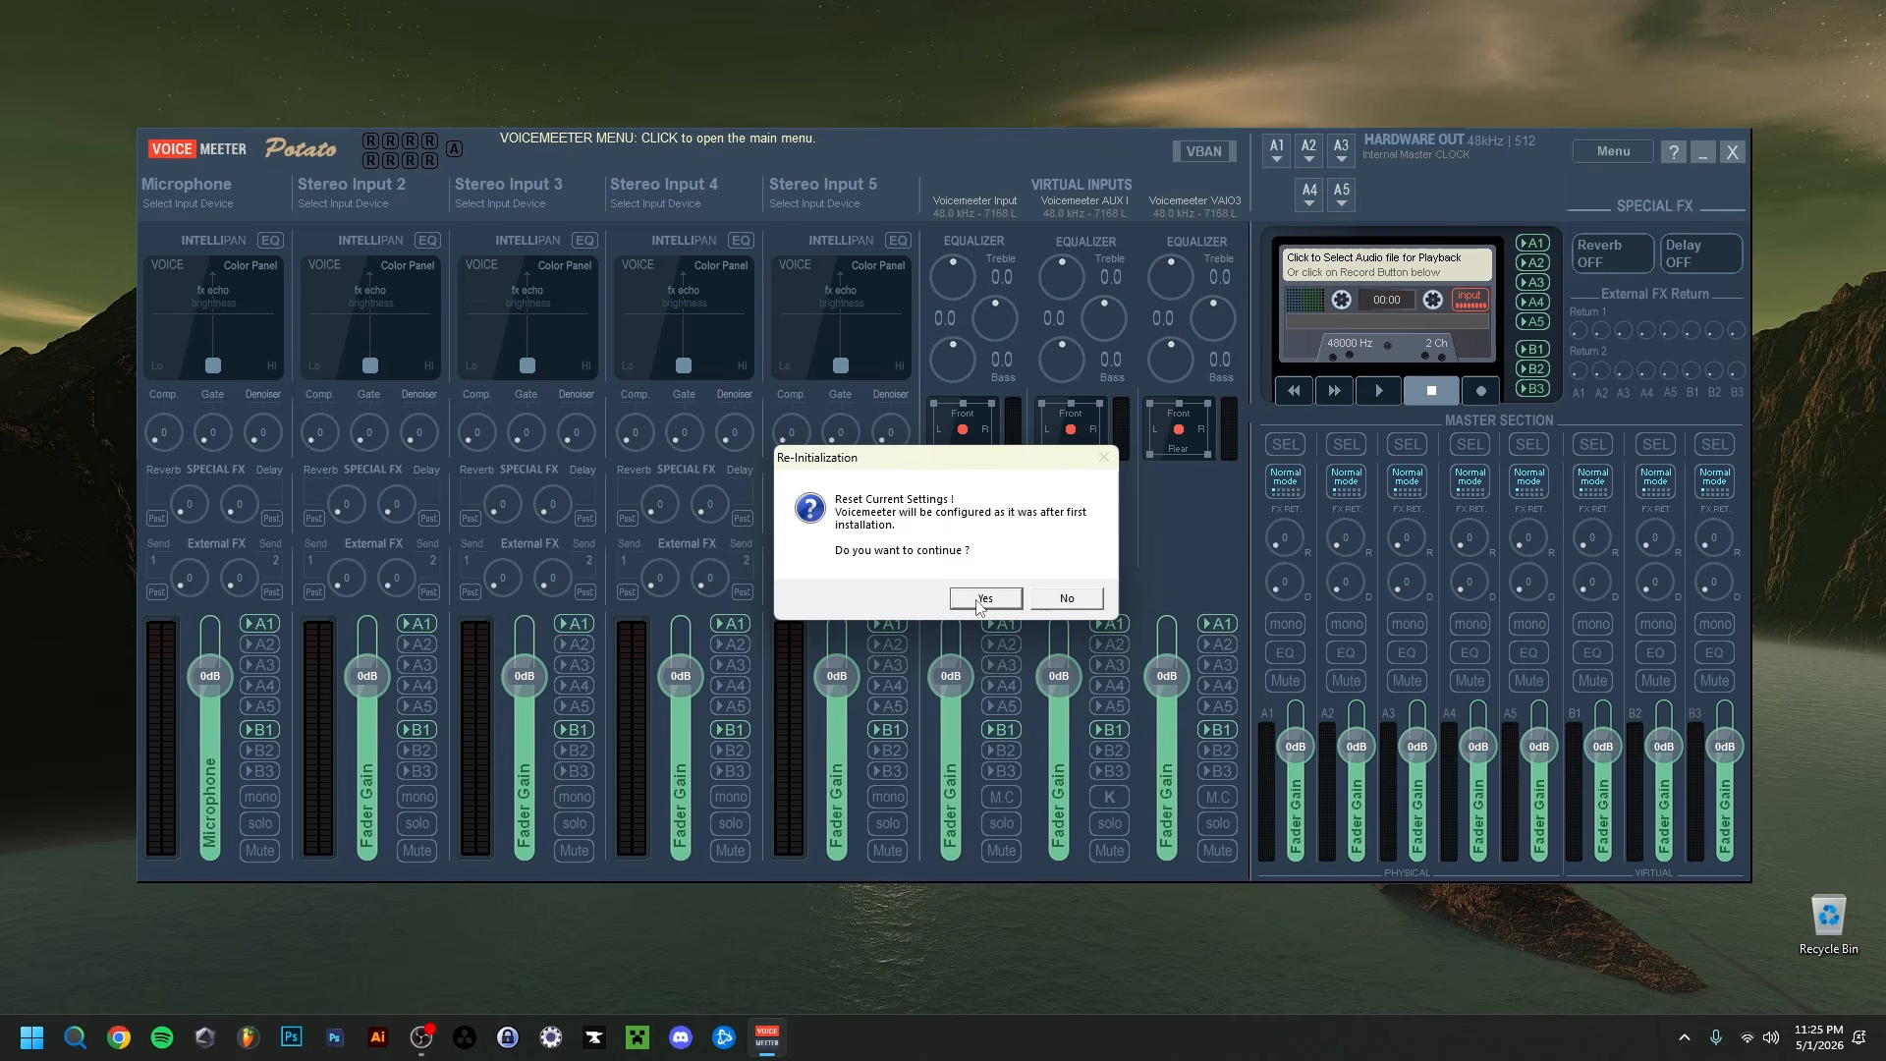
left_click(983, 598)
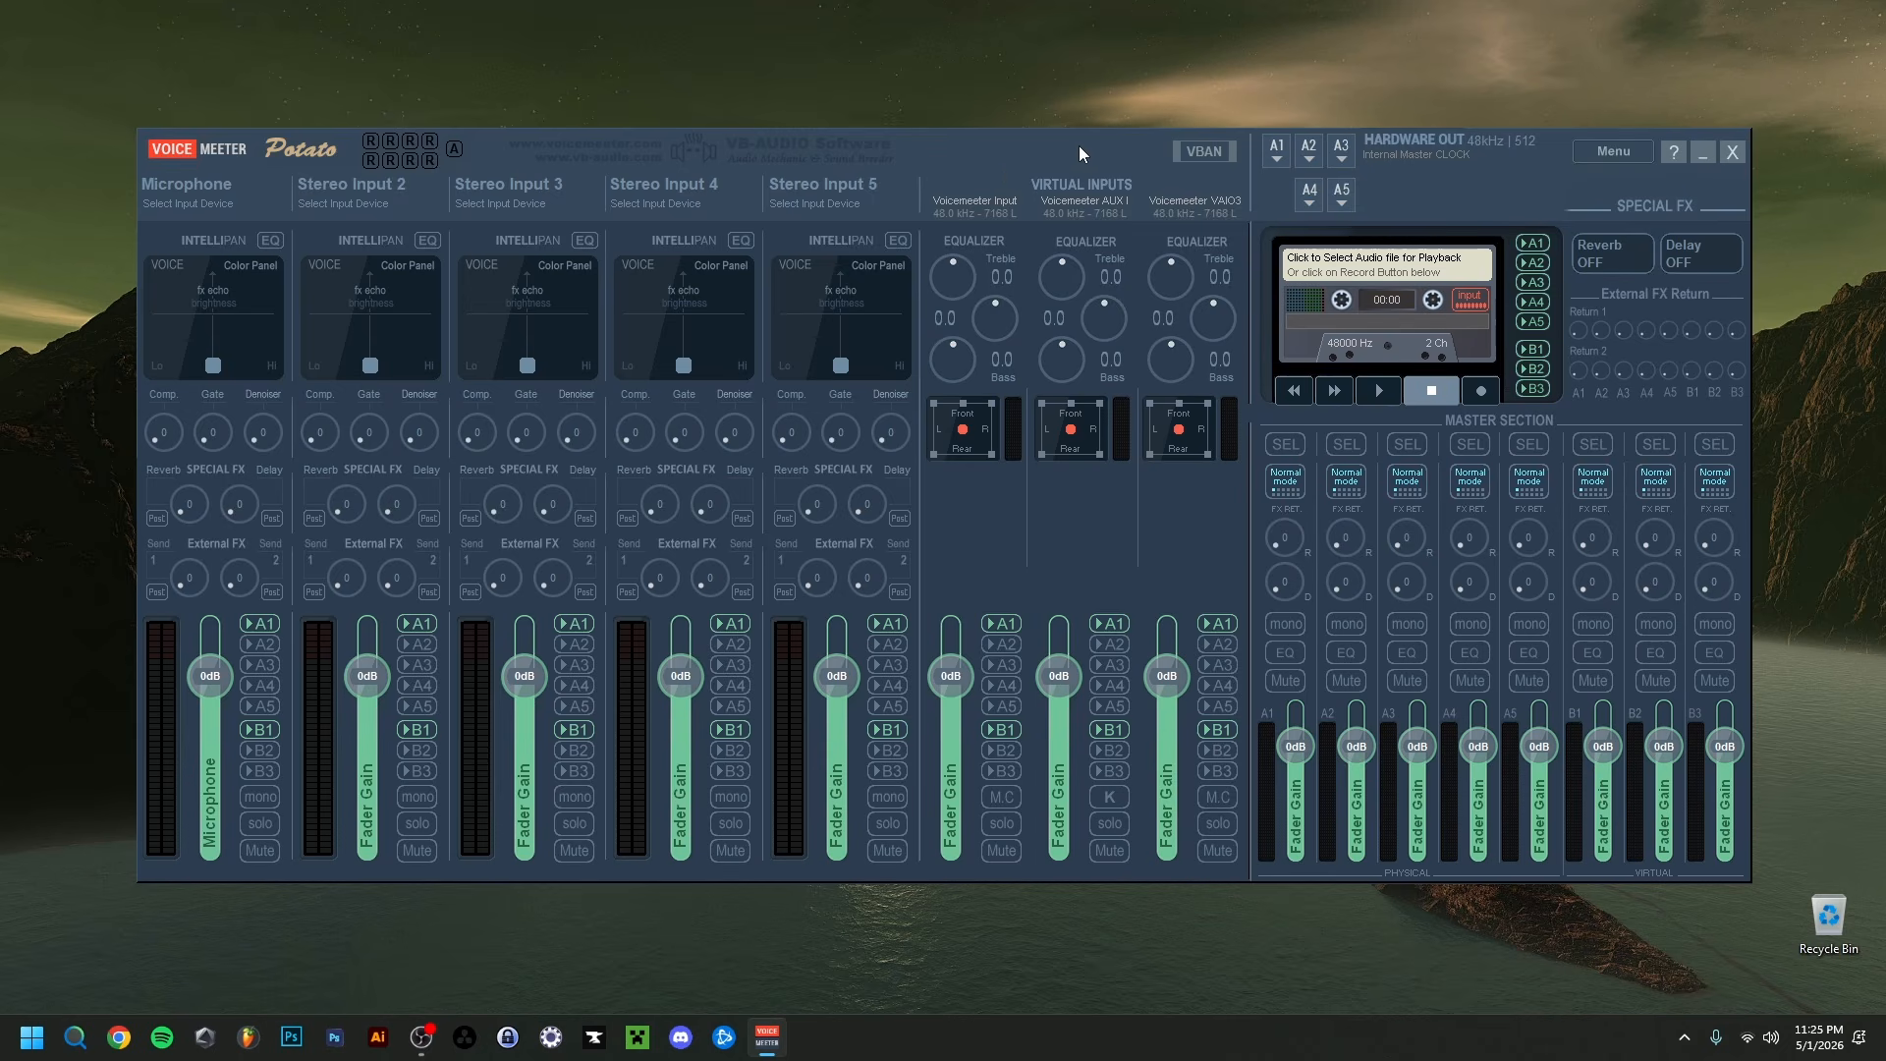
Step: Try the System Tray and Run on Windows Startup options, and check the hidden icons in the Windows taskbar
left_click(1603, 154)
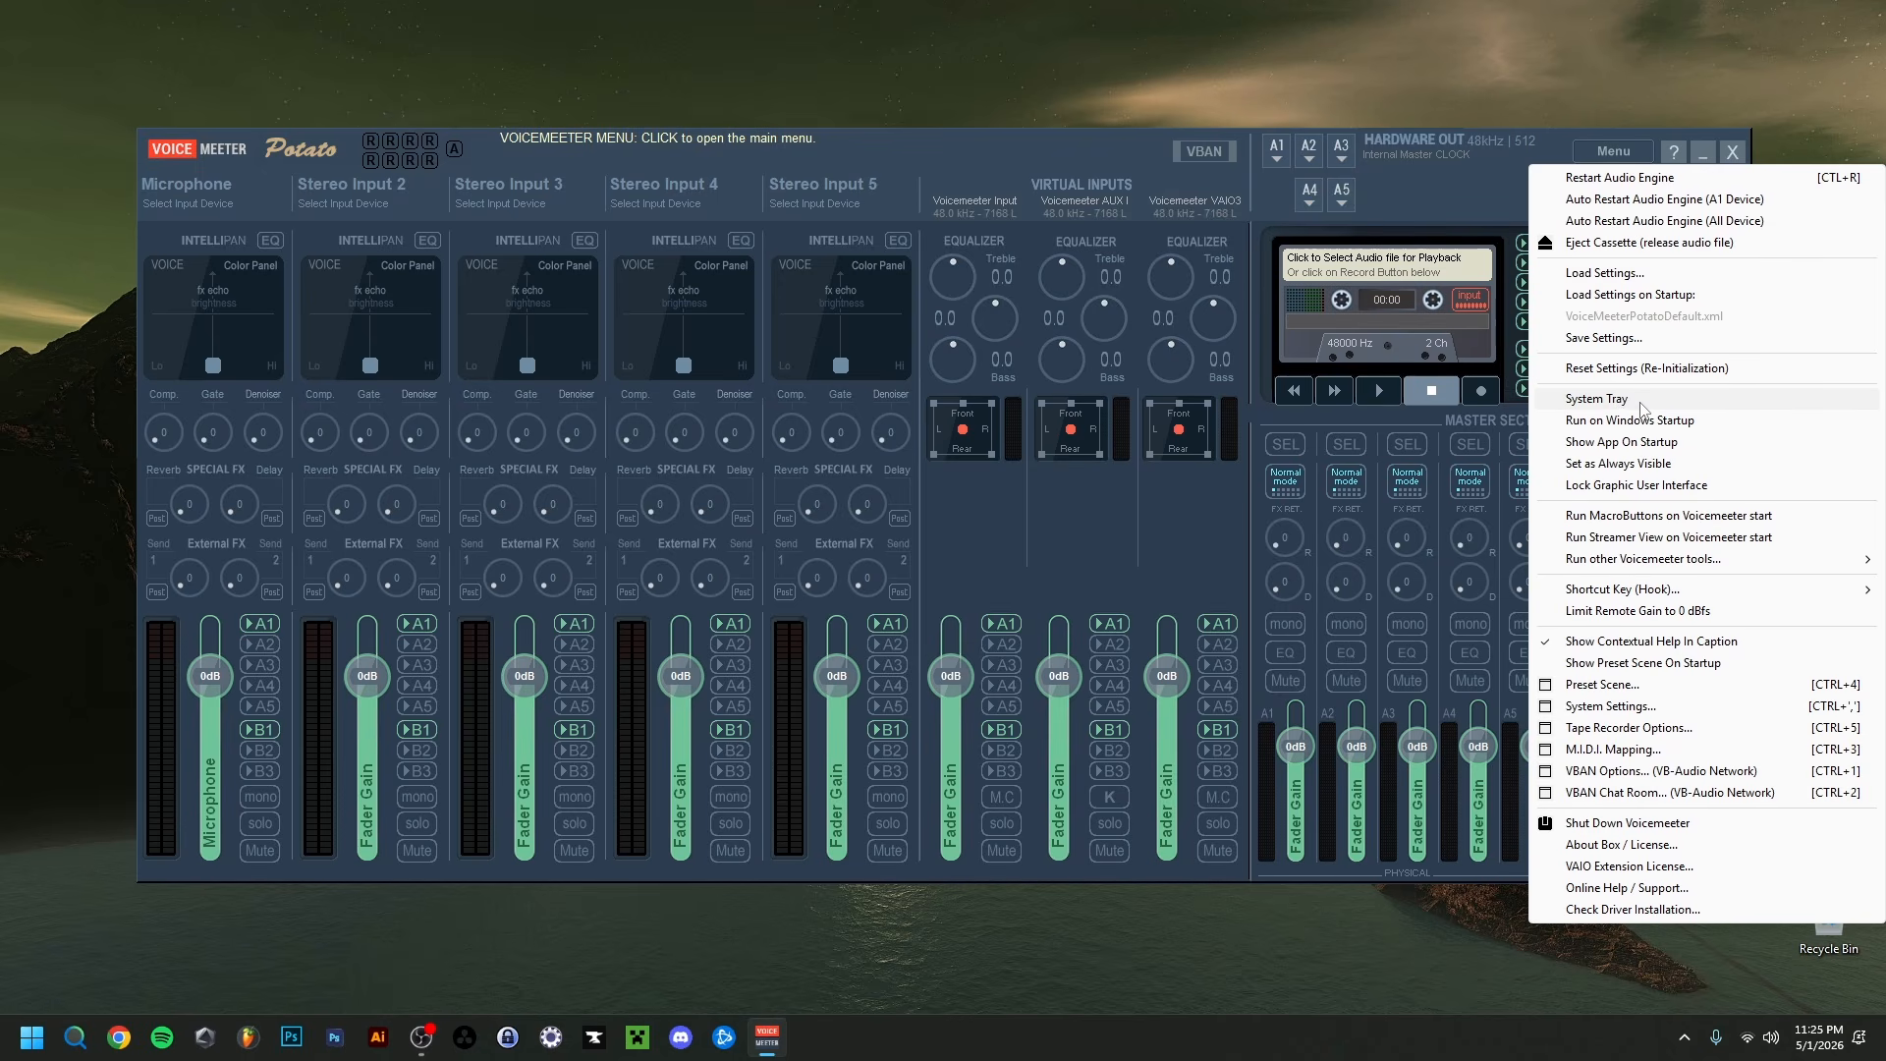
left_click(1641, 408)
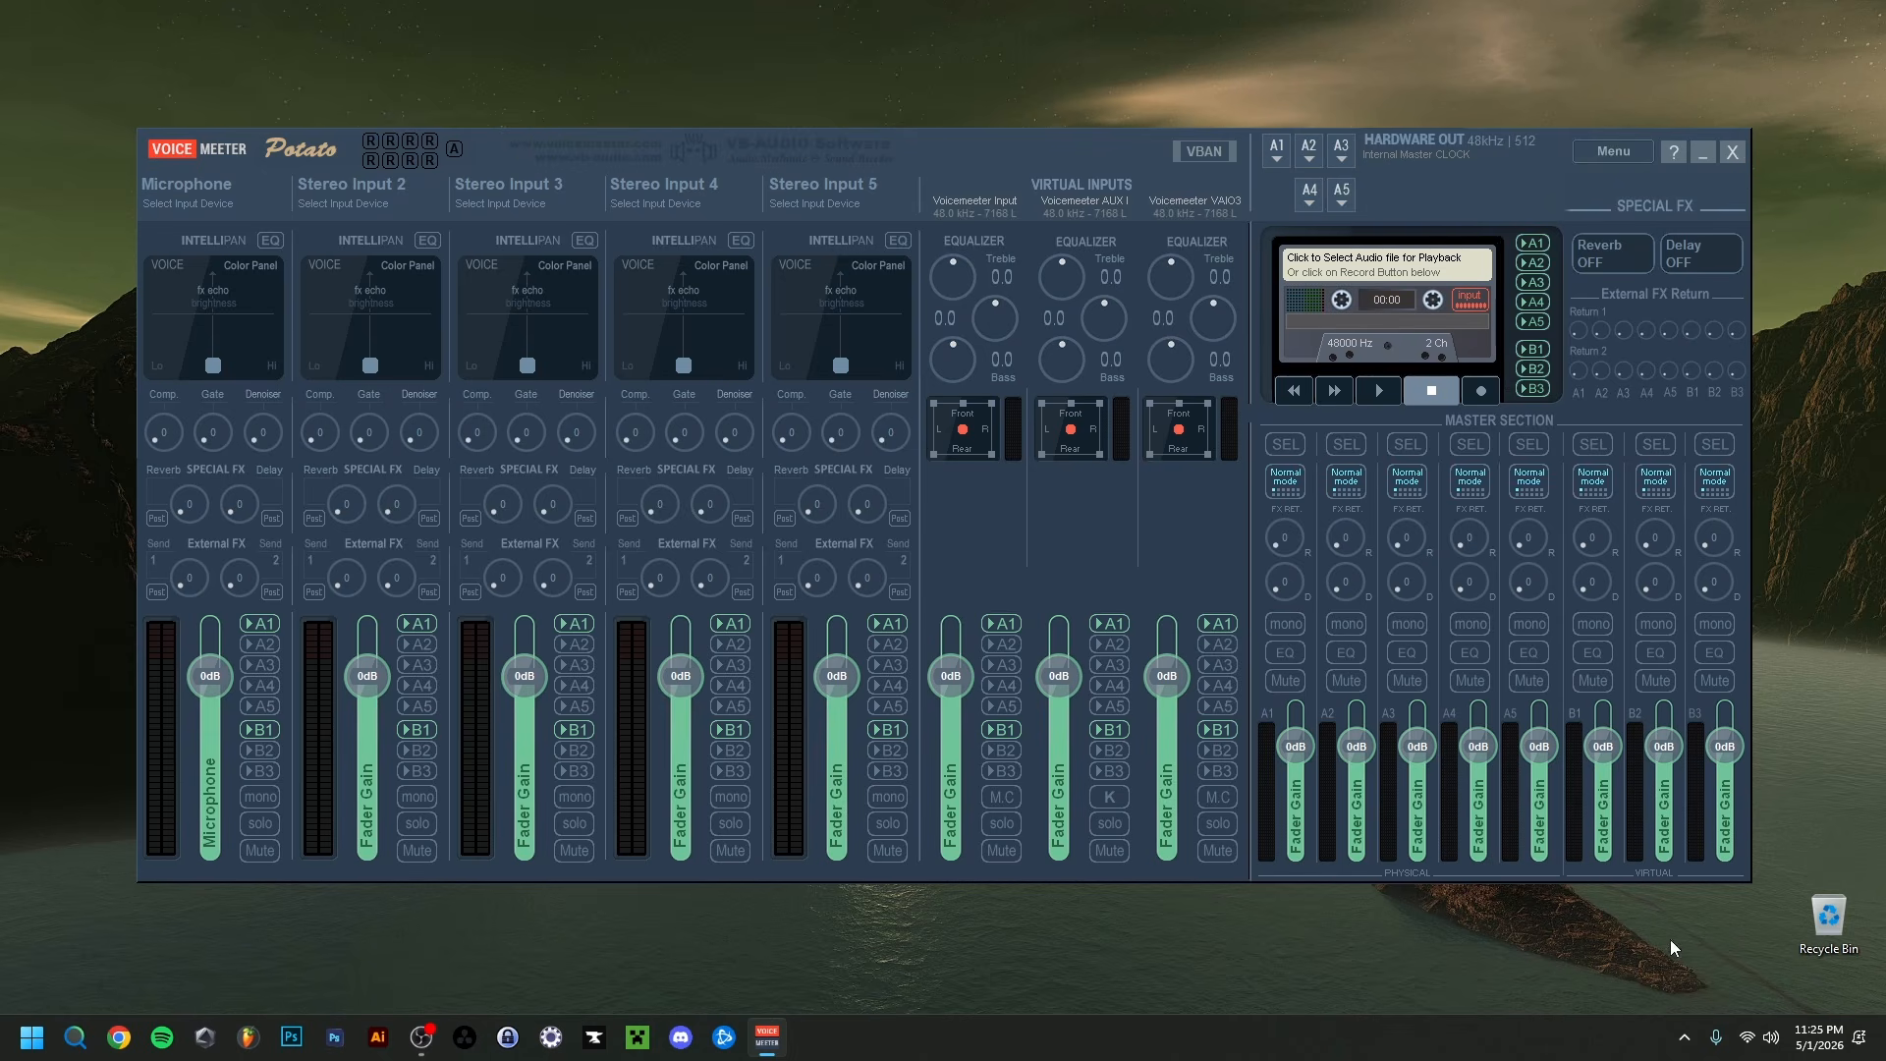
left_click(1682, 1038)
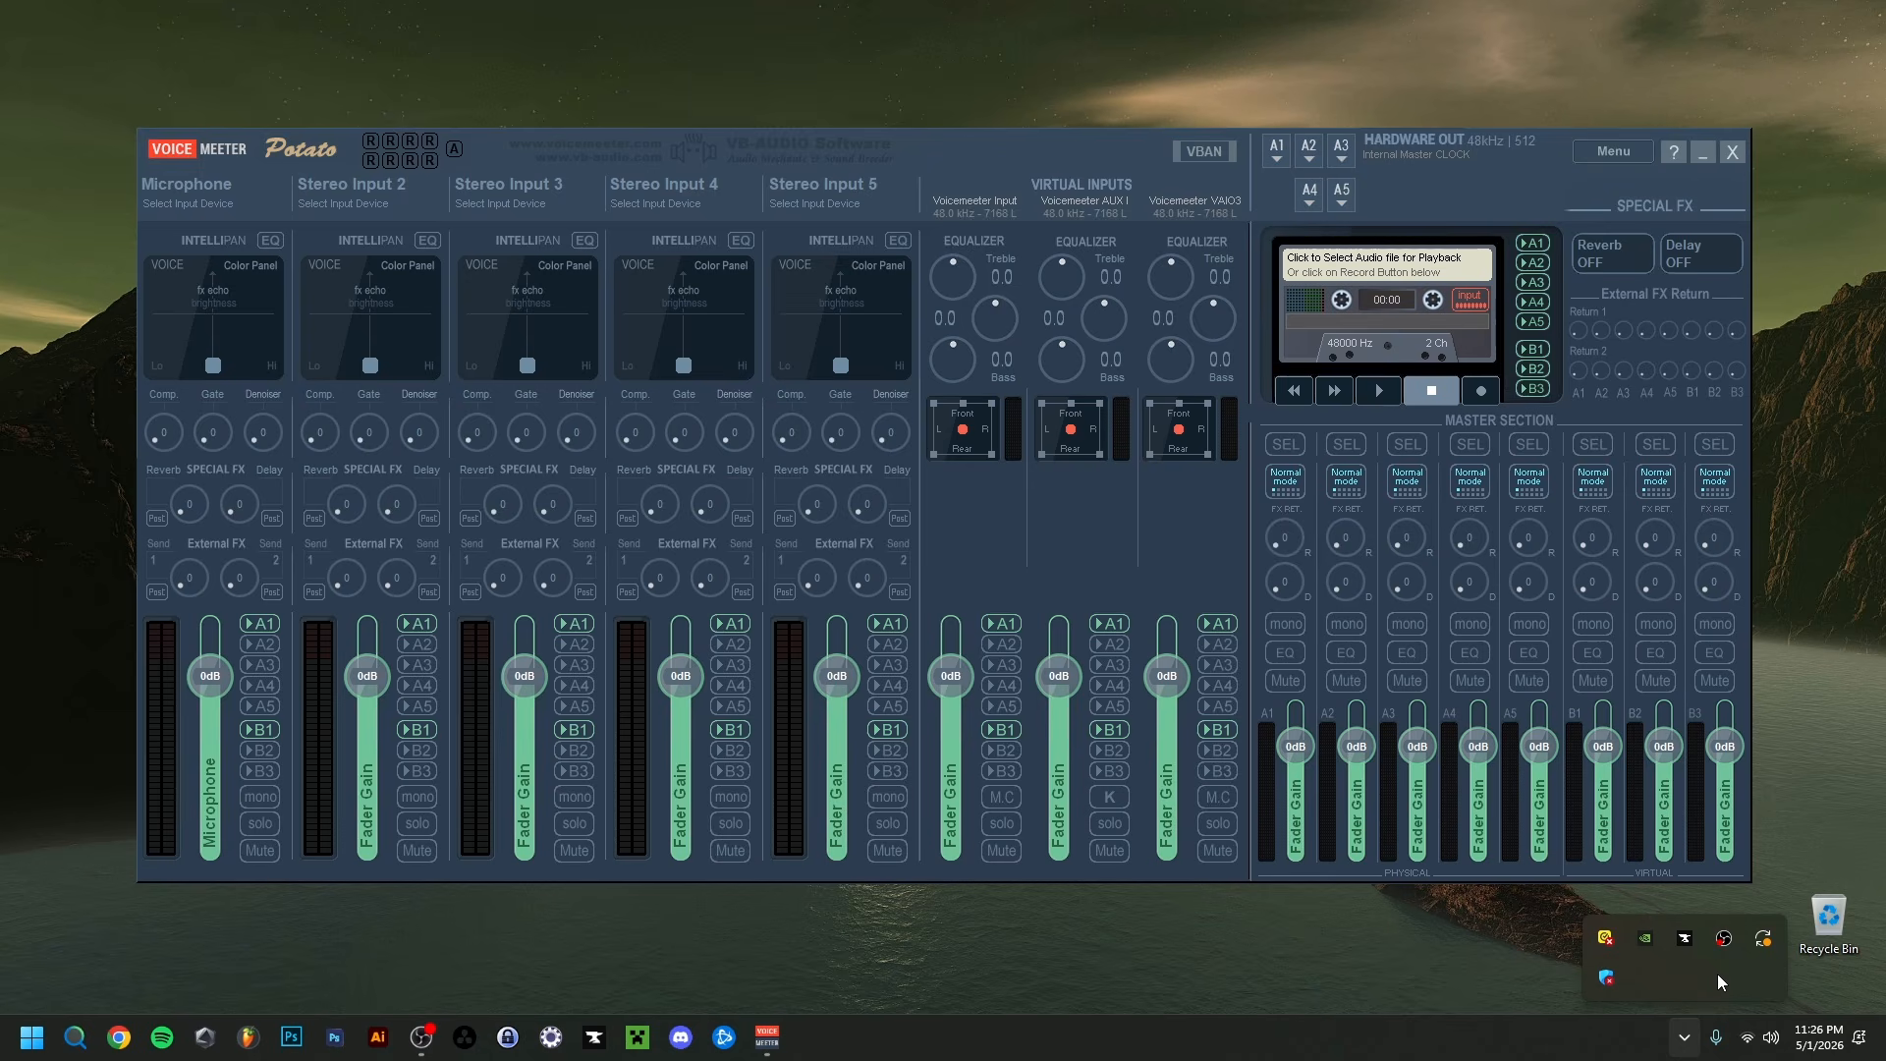
left_click(1613, 153)
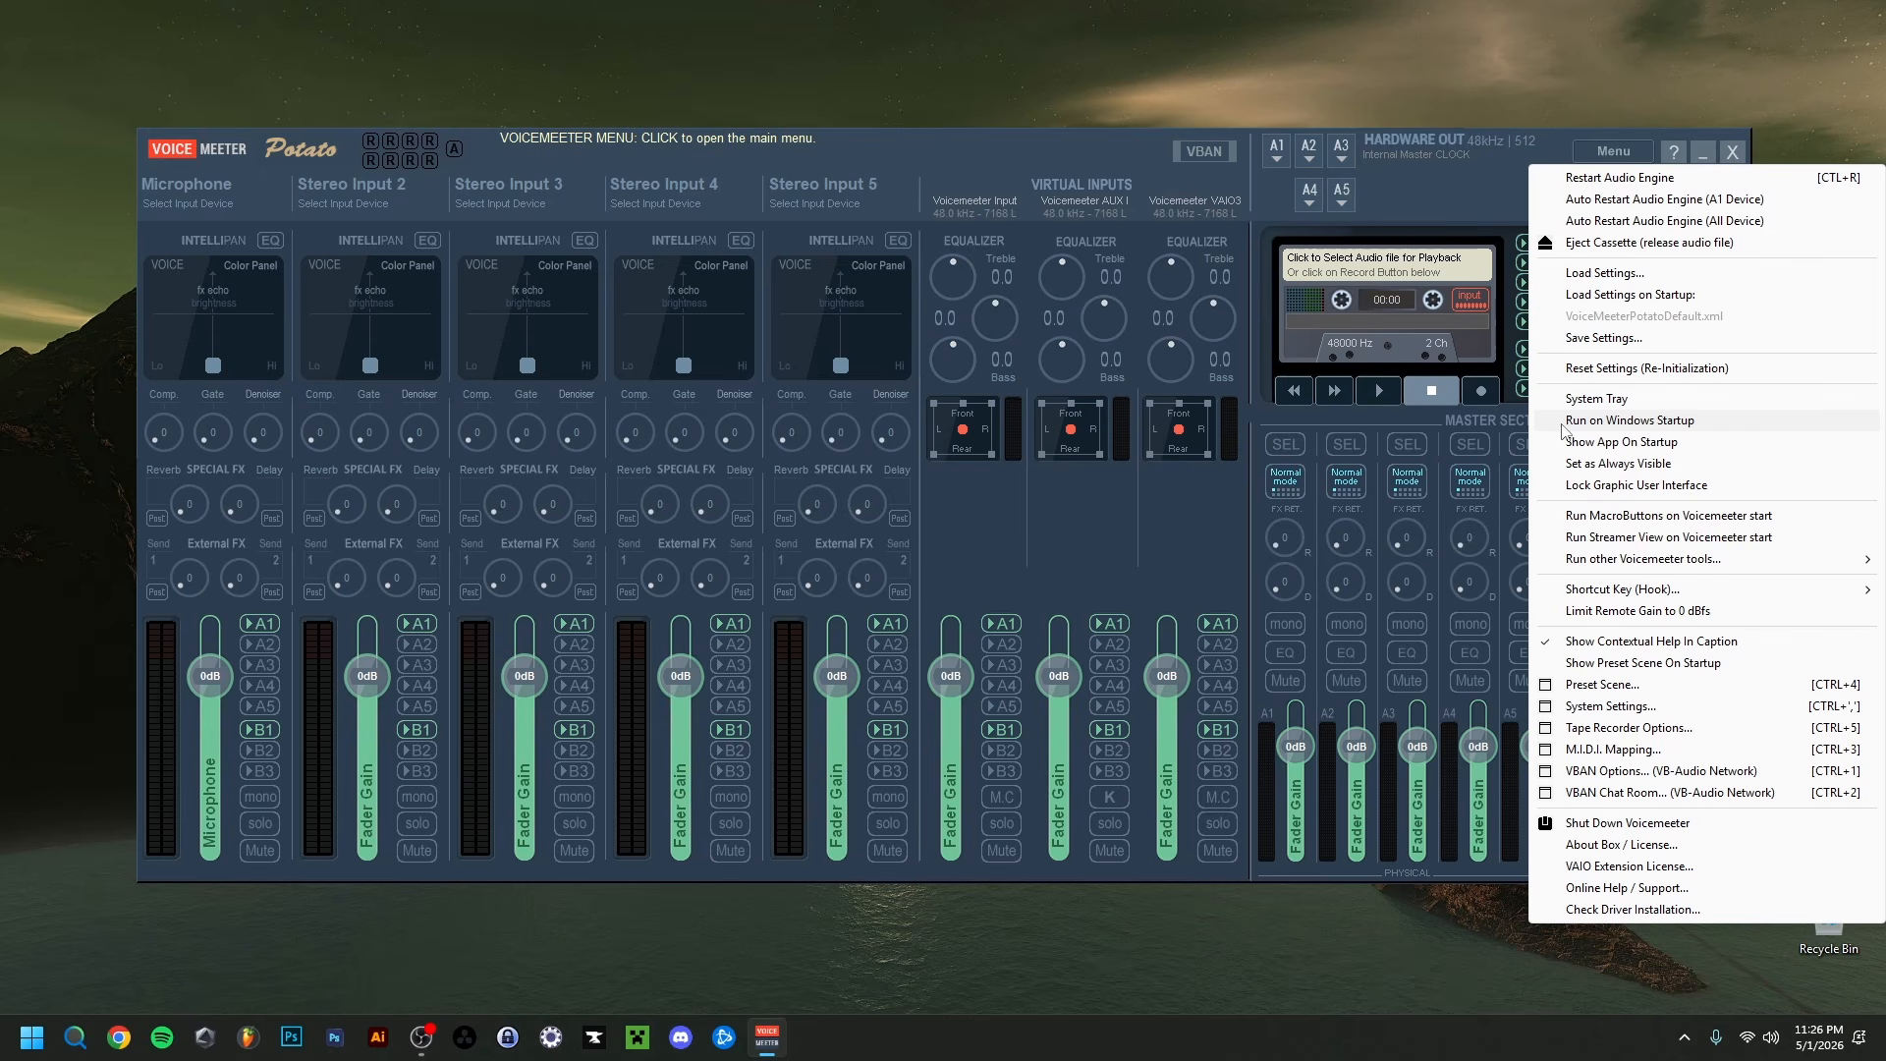
left_click(1598, 427)
left_click(1597, 424)
Step: Set the preferred main sample rate to 48000 Hz in the system settings, and open the WDM buffering setting, dismissing its warning
left_click(1593, 159)
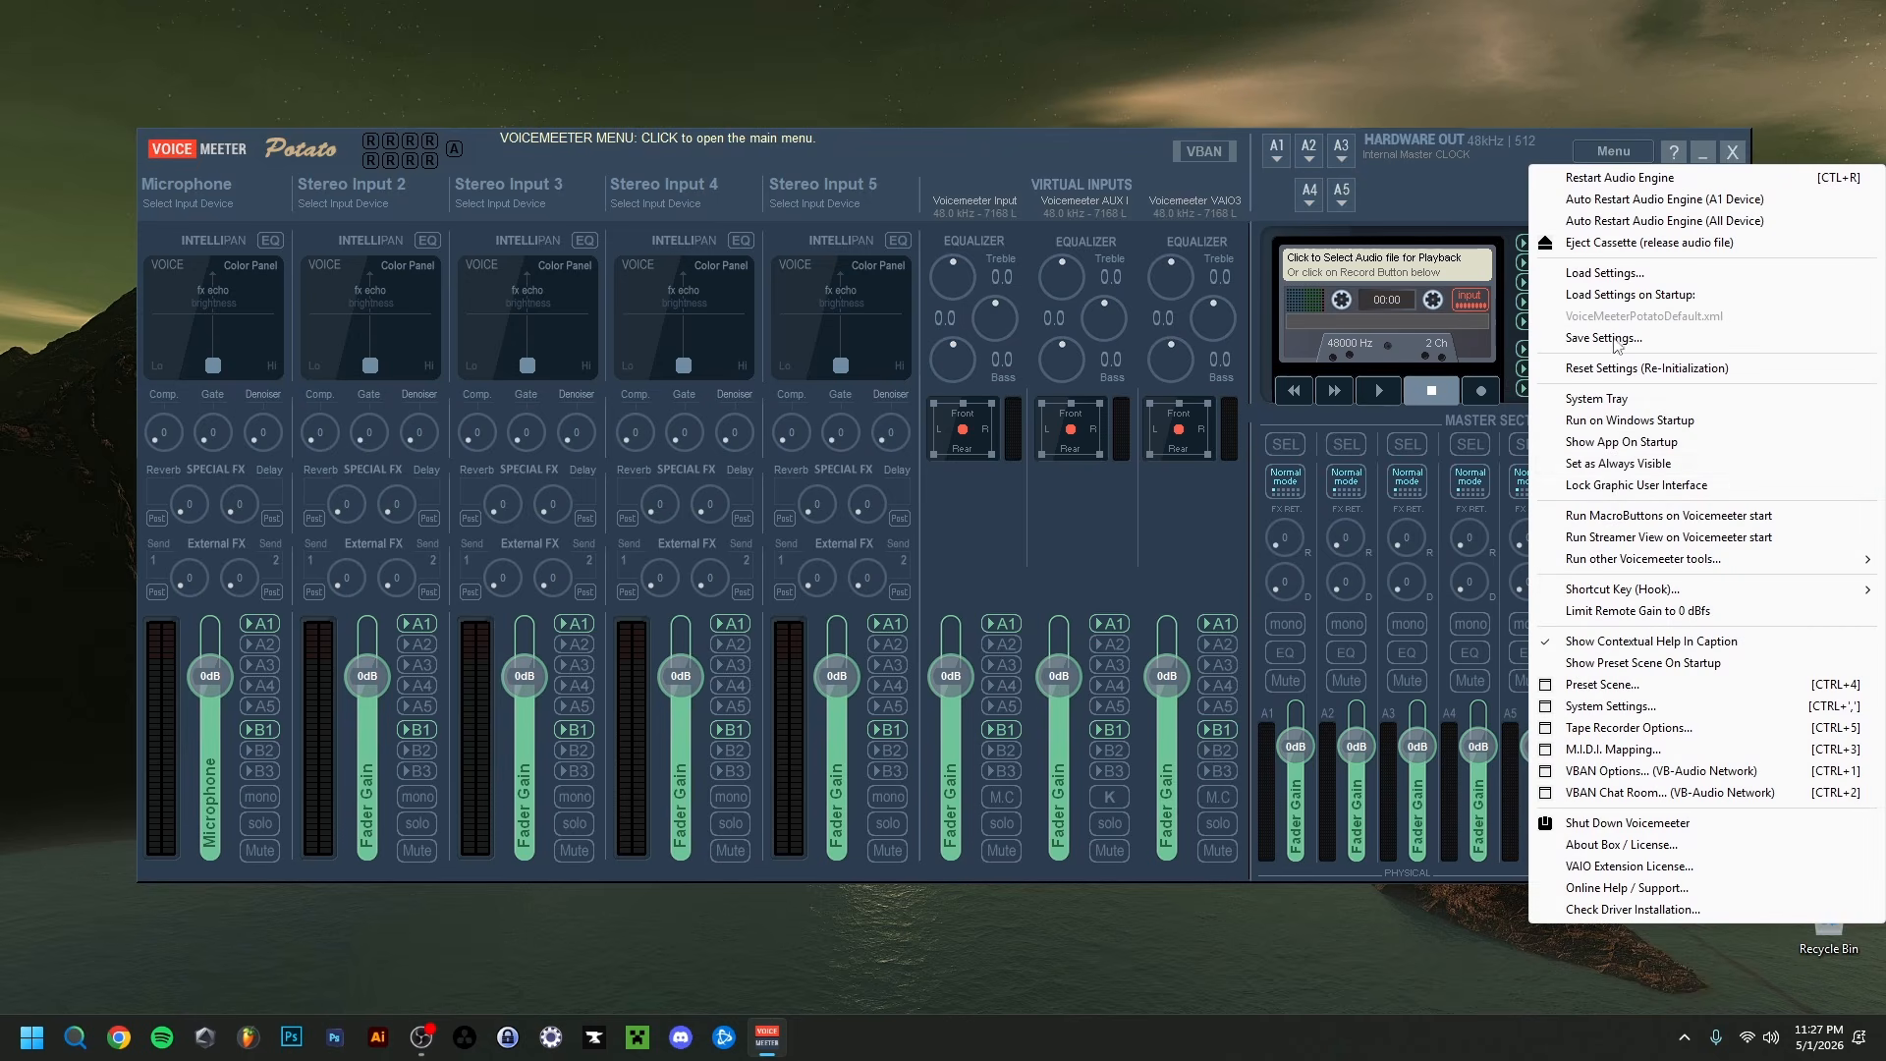
left_click(1622, 713)
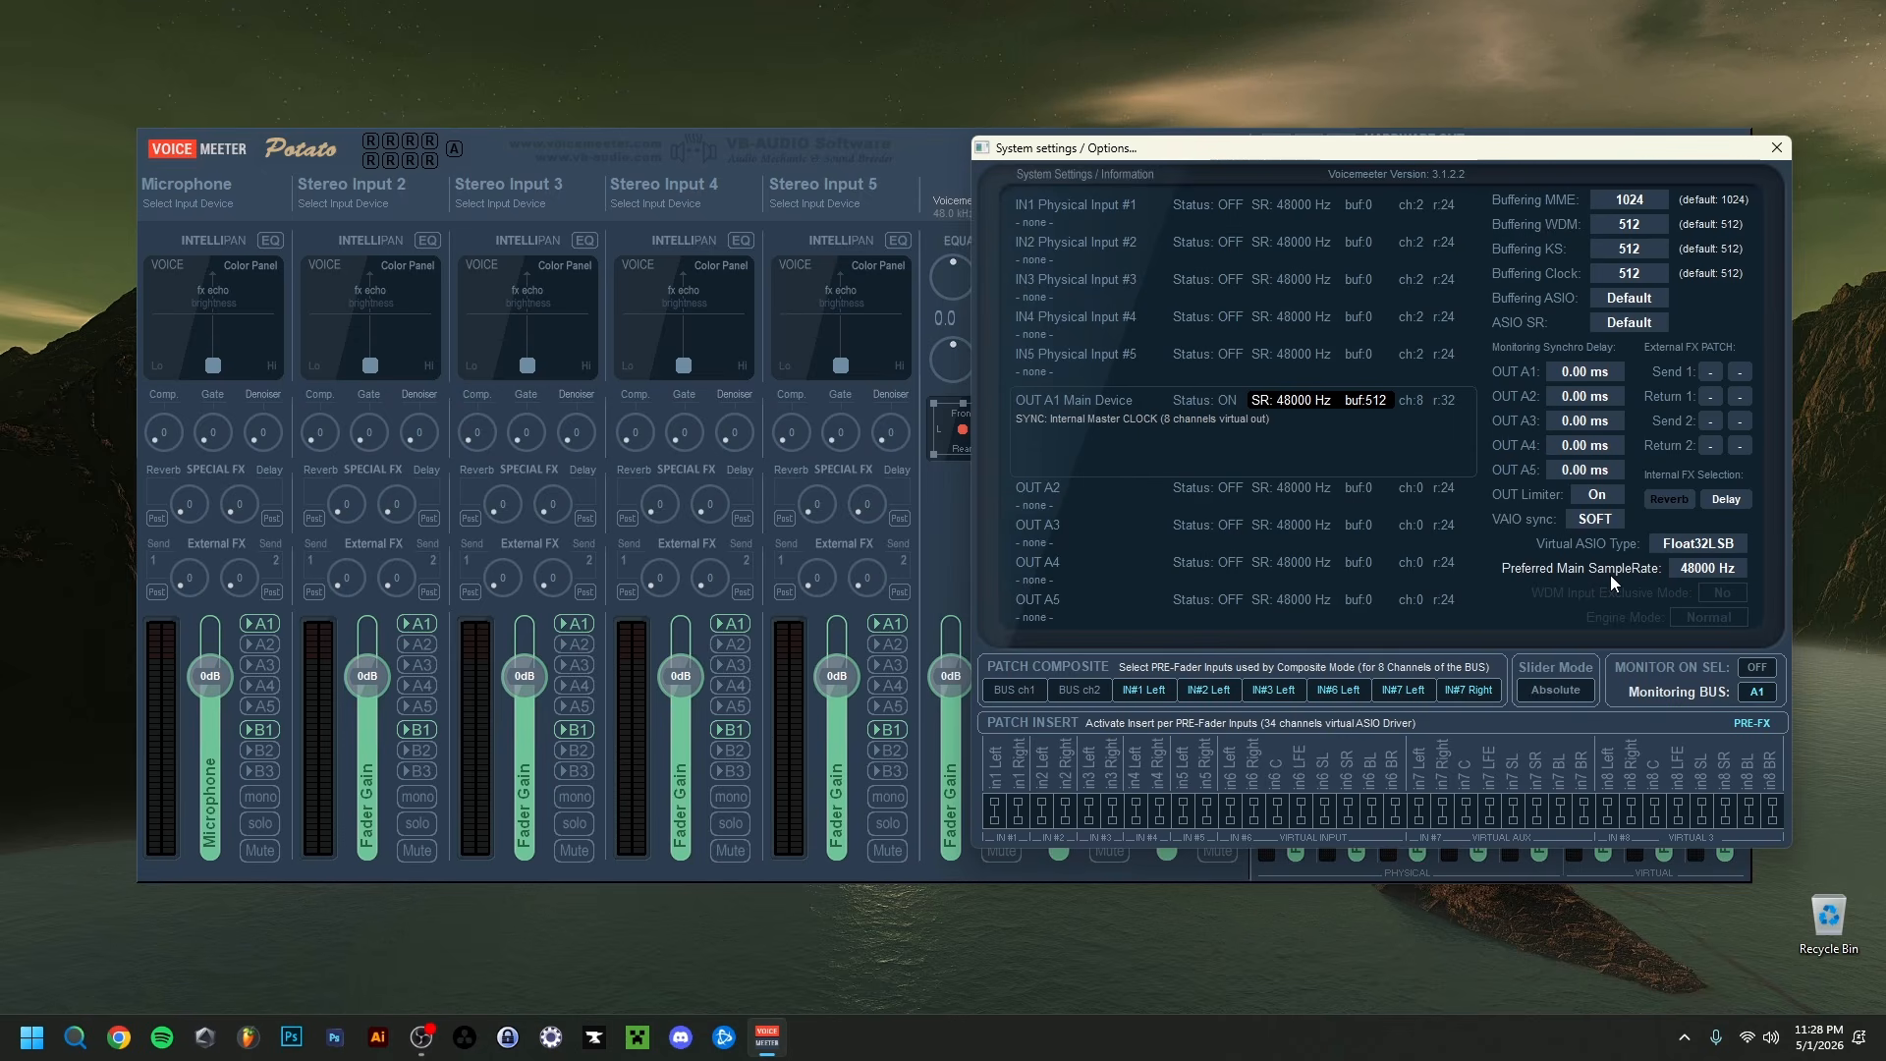
left_click(1701, 577)
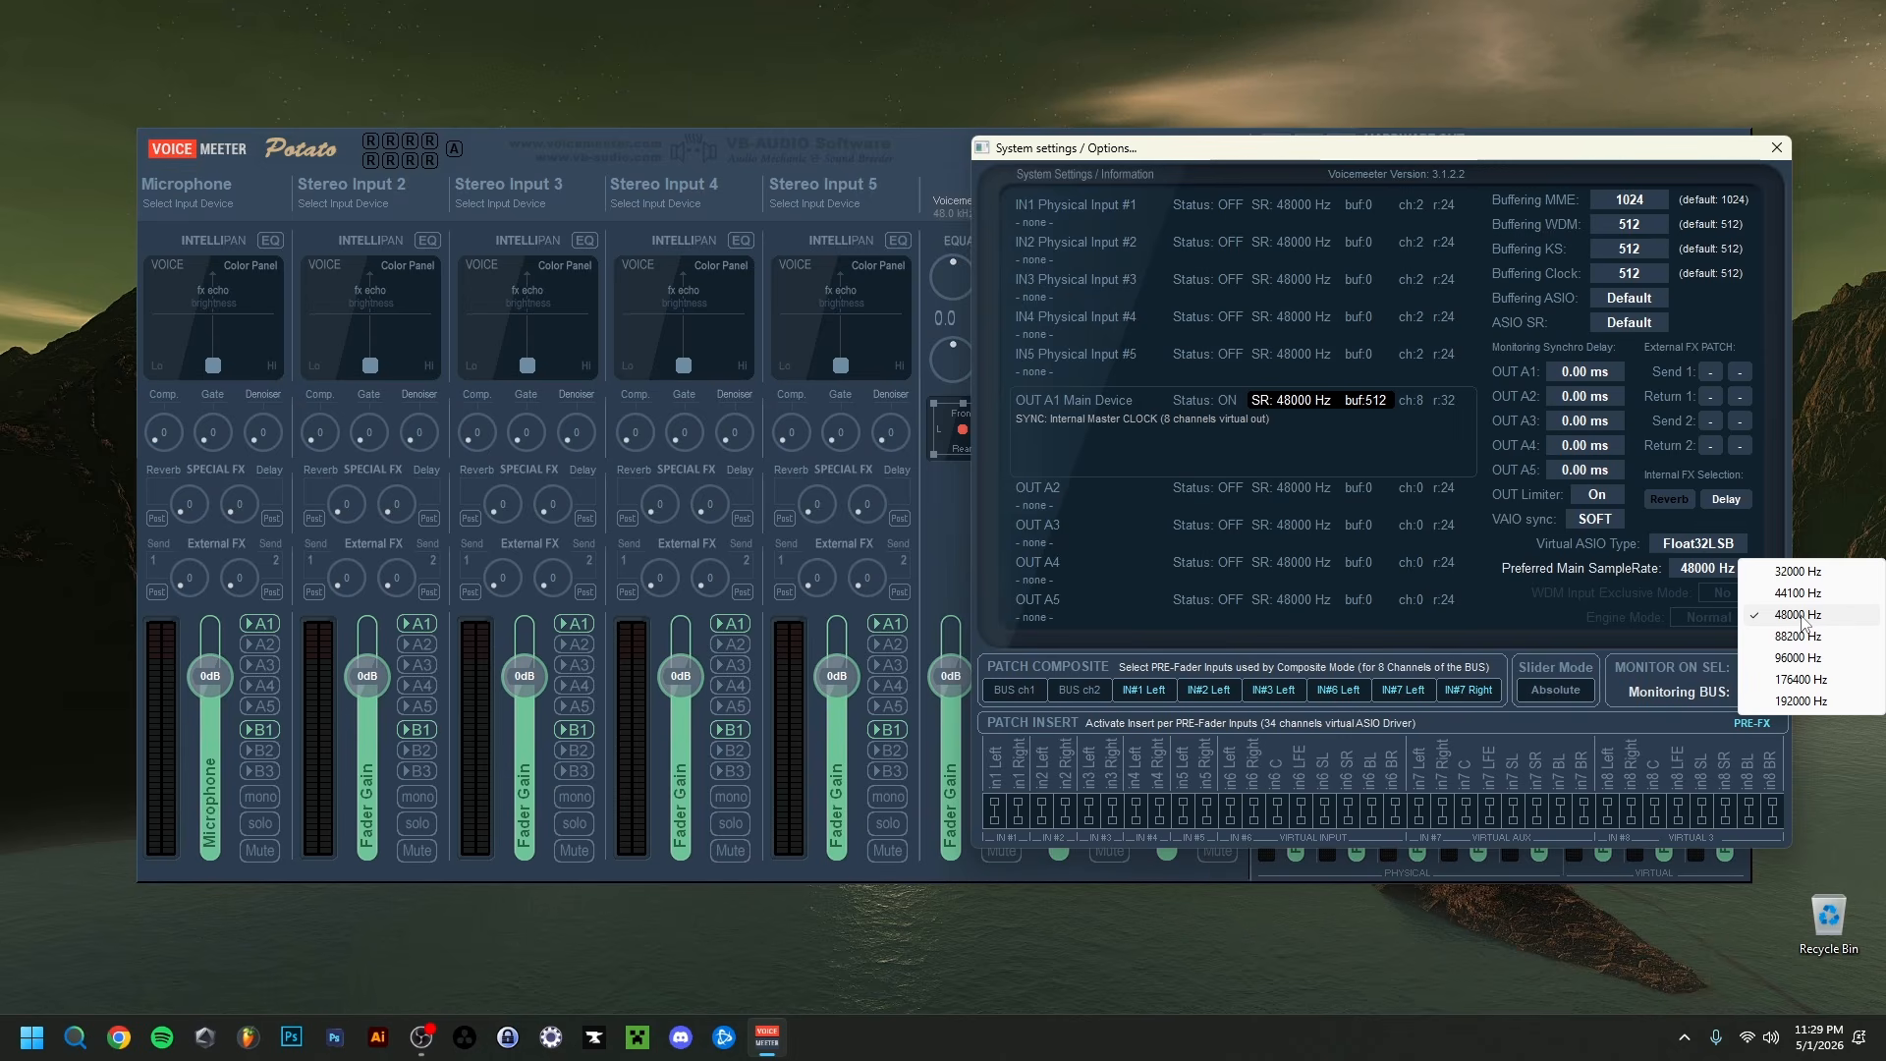
left_click(1799, 615)
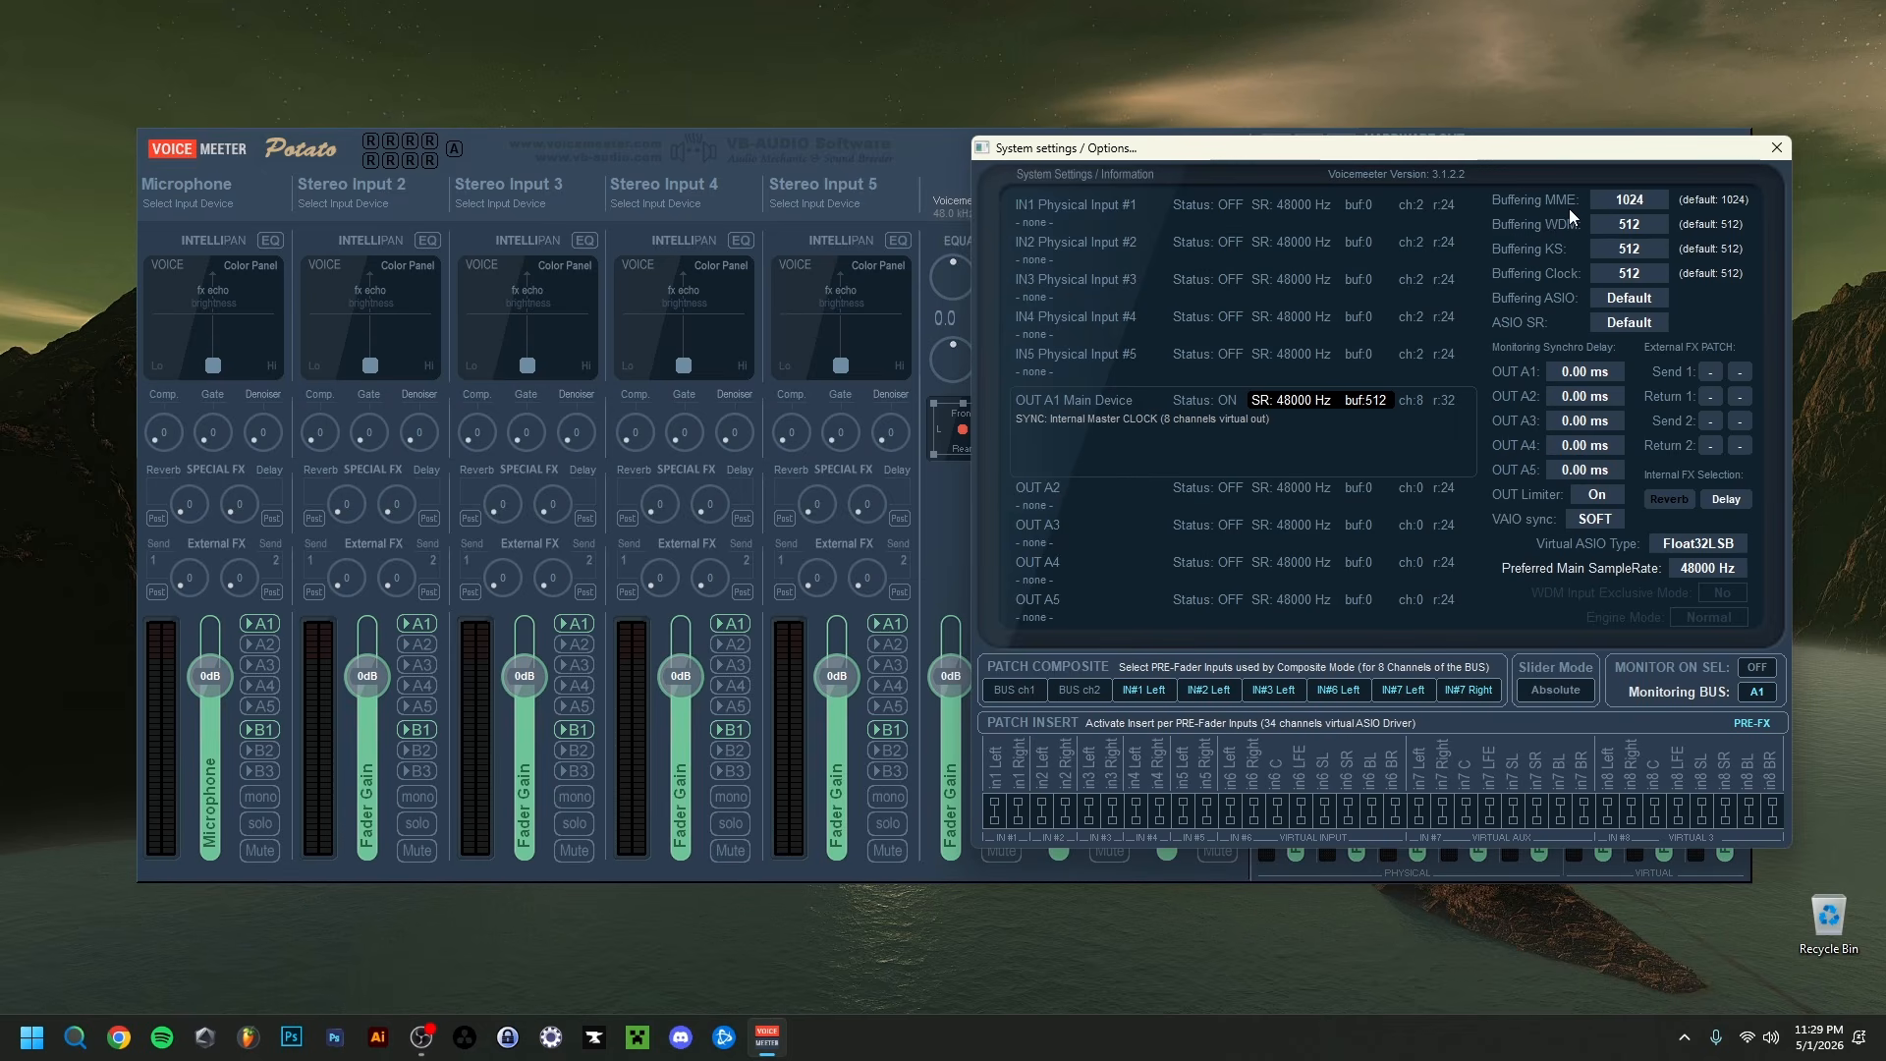
left_click(1617, 232)
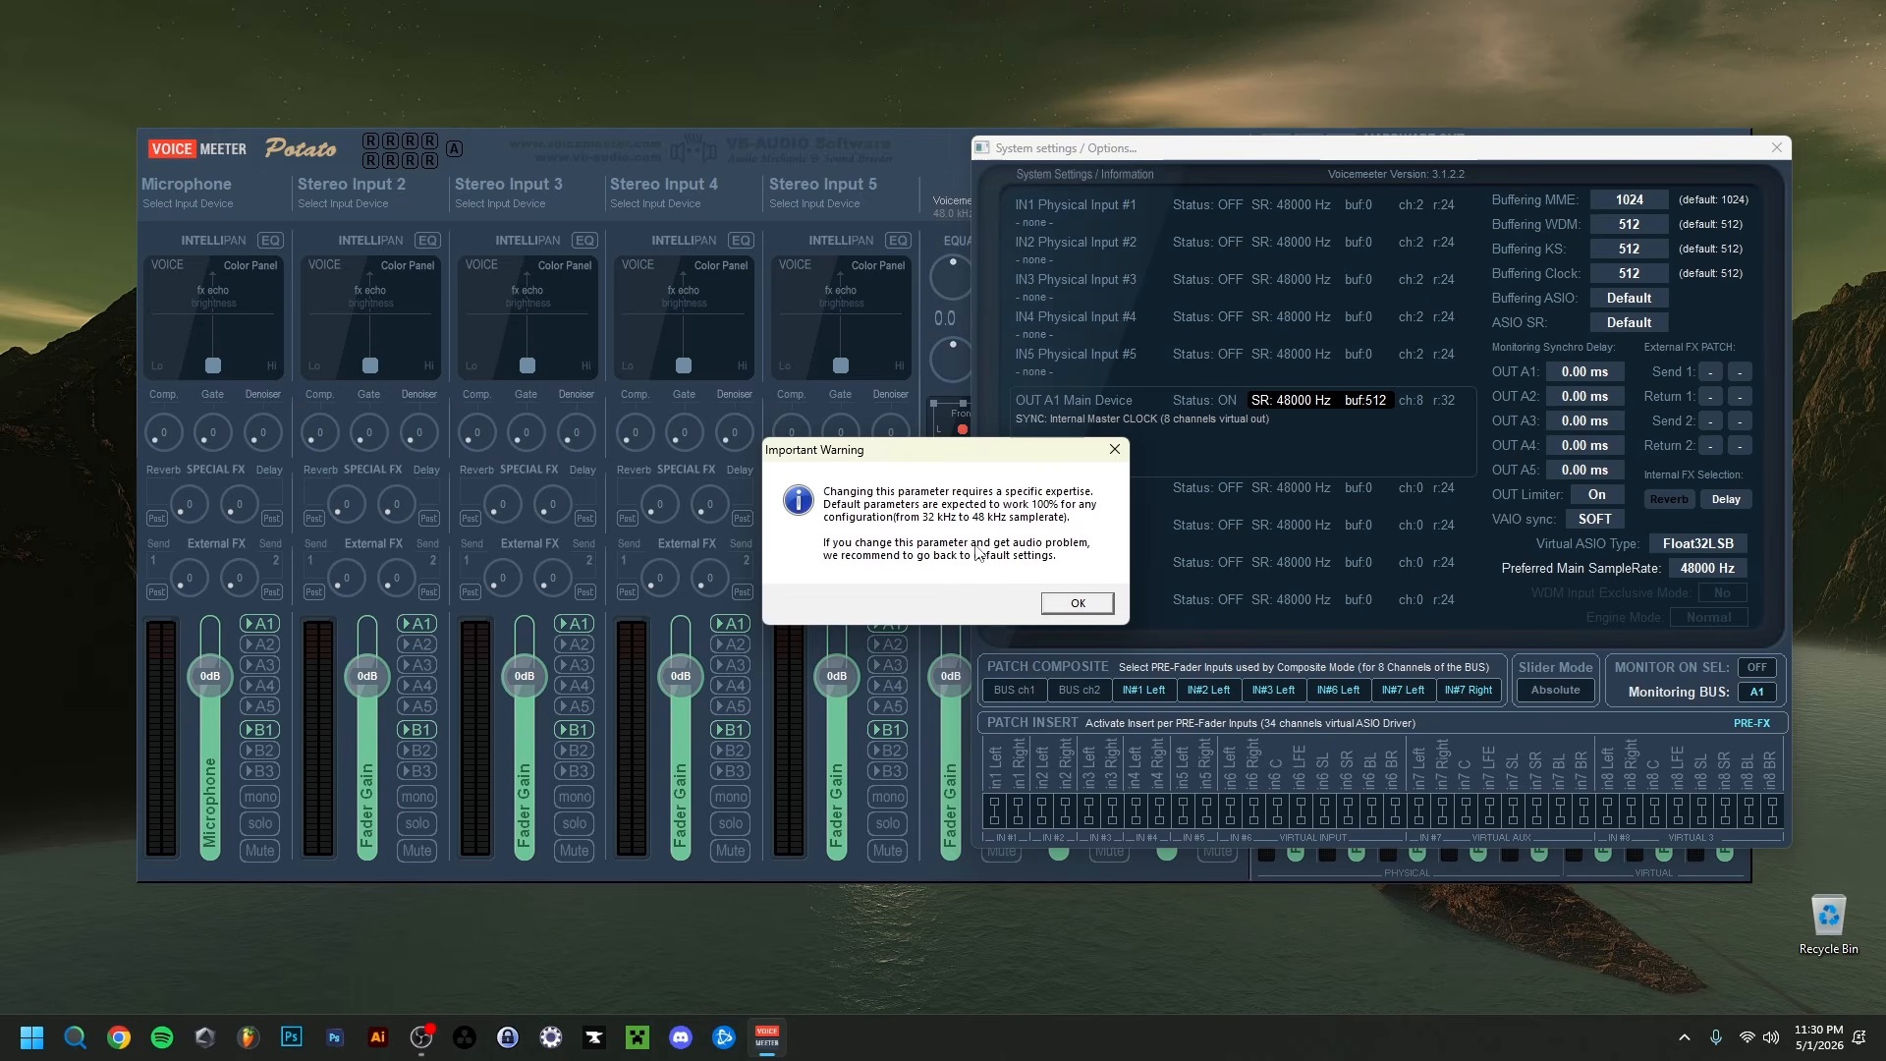
left_click(1052, 604)
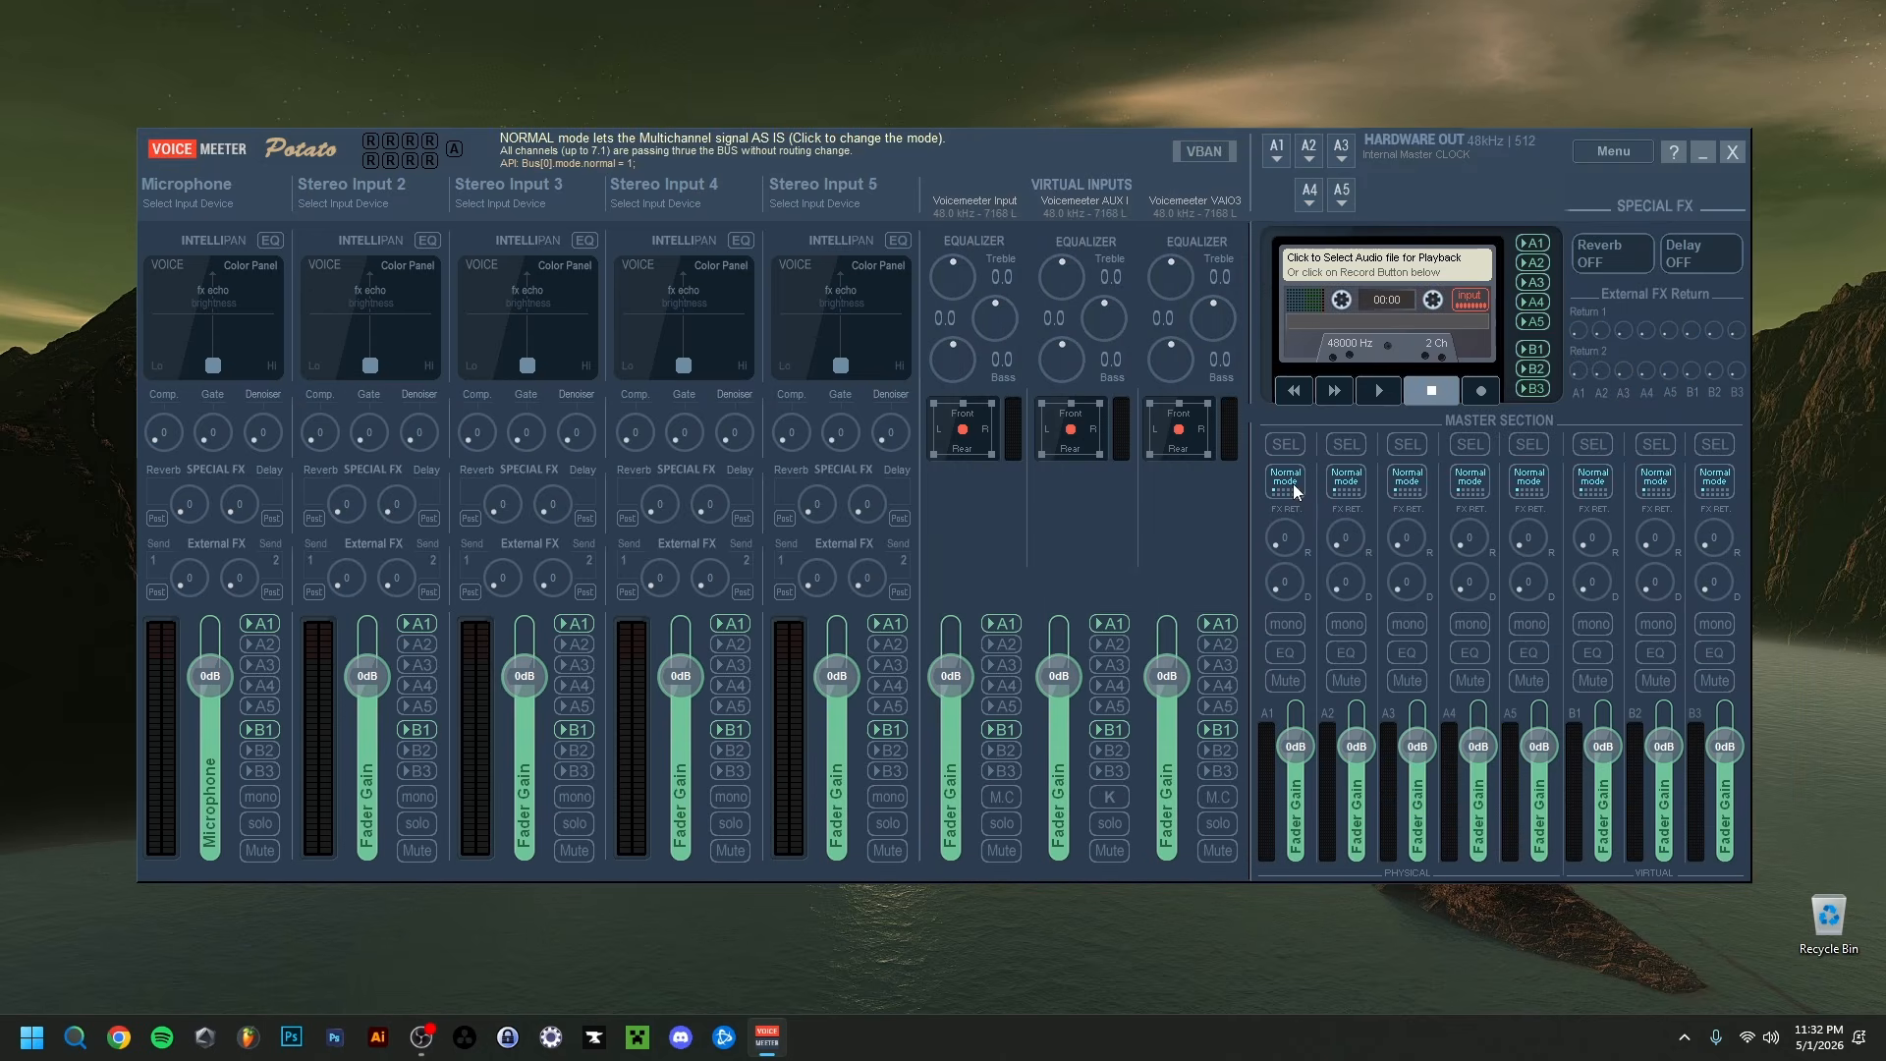
Step: Set the mode of output buses A1, B1 and B2 to Stereo Repeat in the master section
left_click(1293, 484)
left_click(1292, 484)
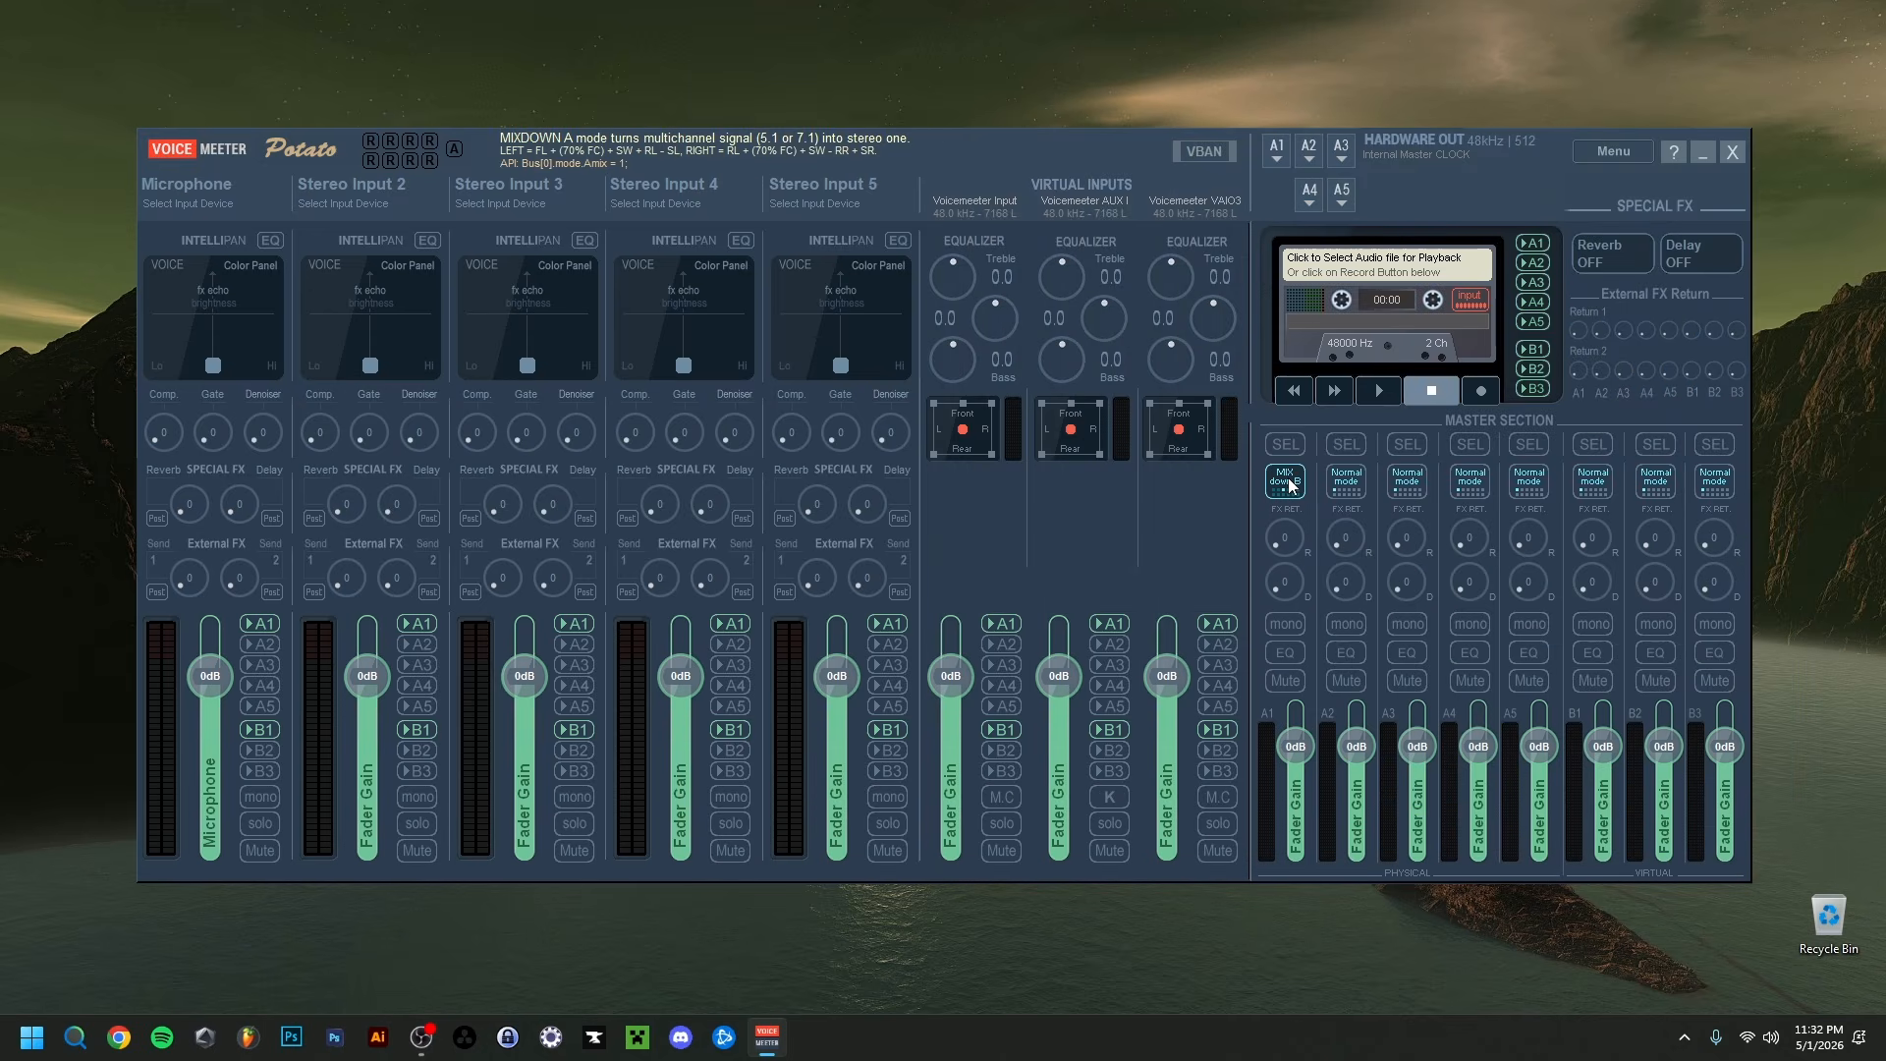
left_click(1292, 484)
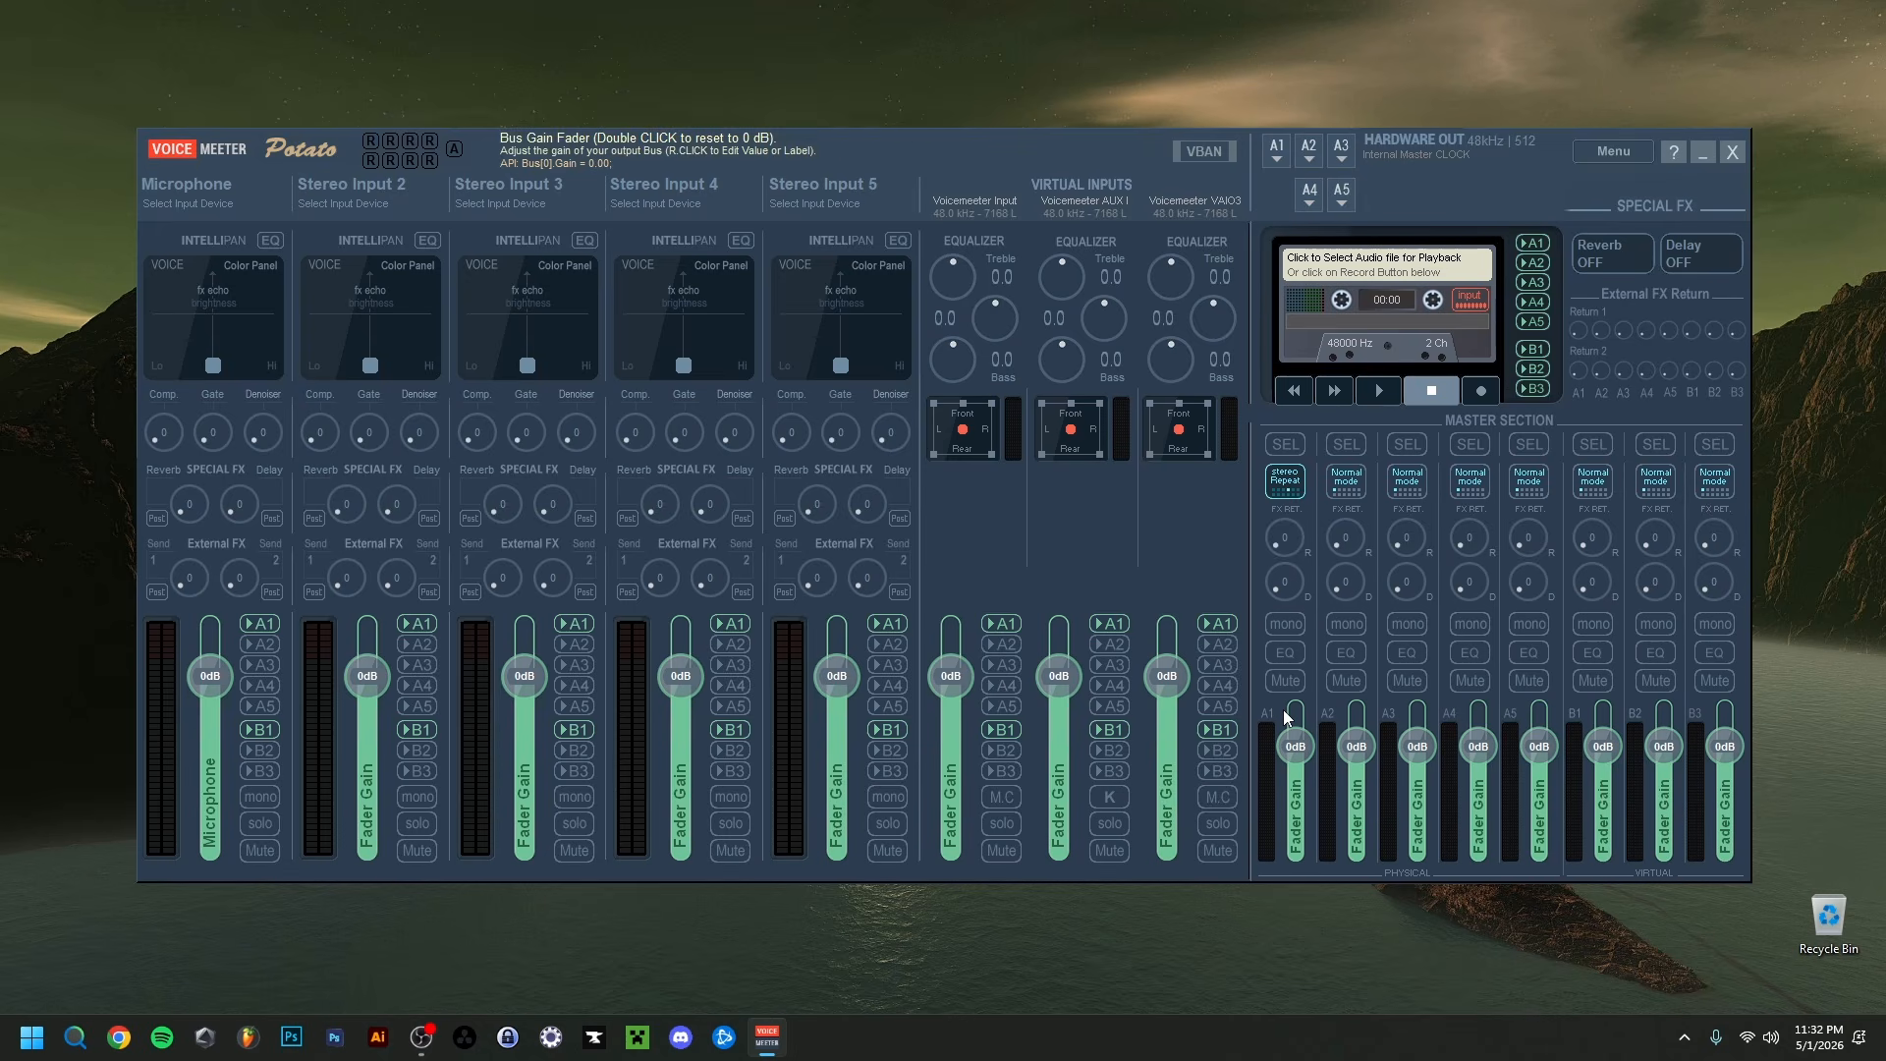
left_click(1598, 486)
left_click(1598, 485)
left_click(1598, 485)
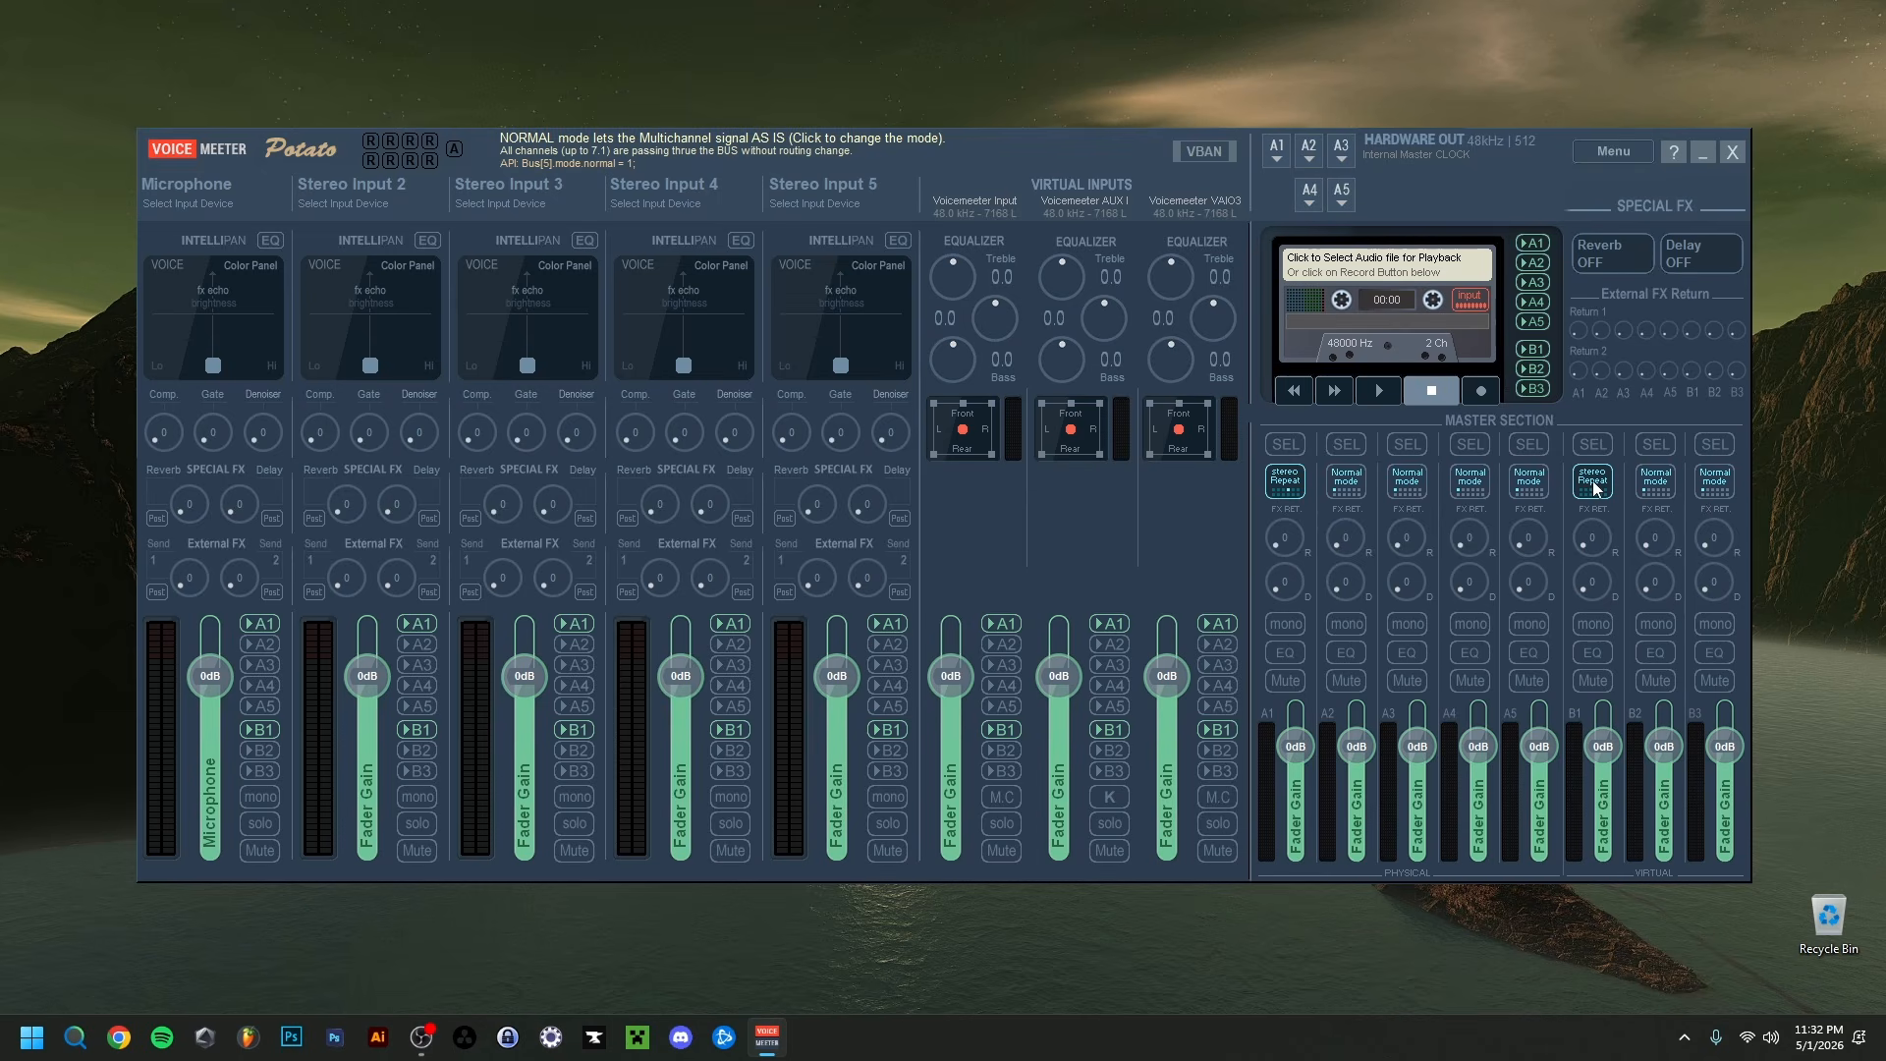
left_click(1656, 484)
left_click(1655, 483)
left_click(1656, 483)
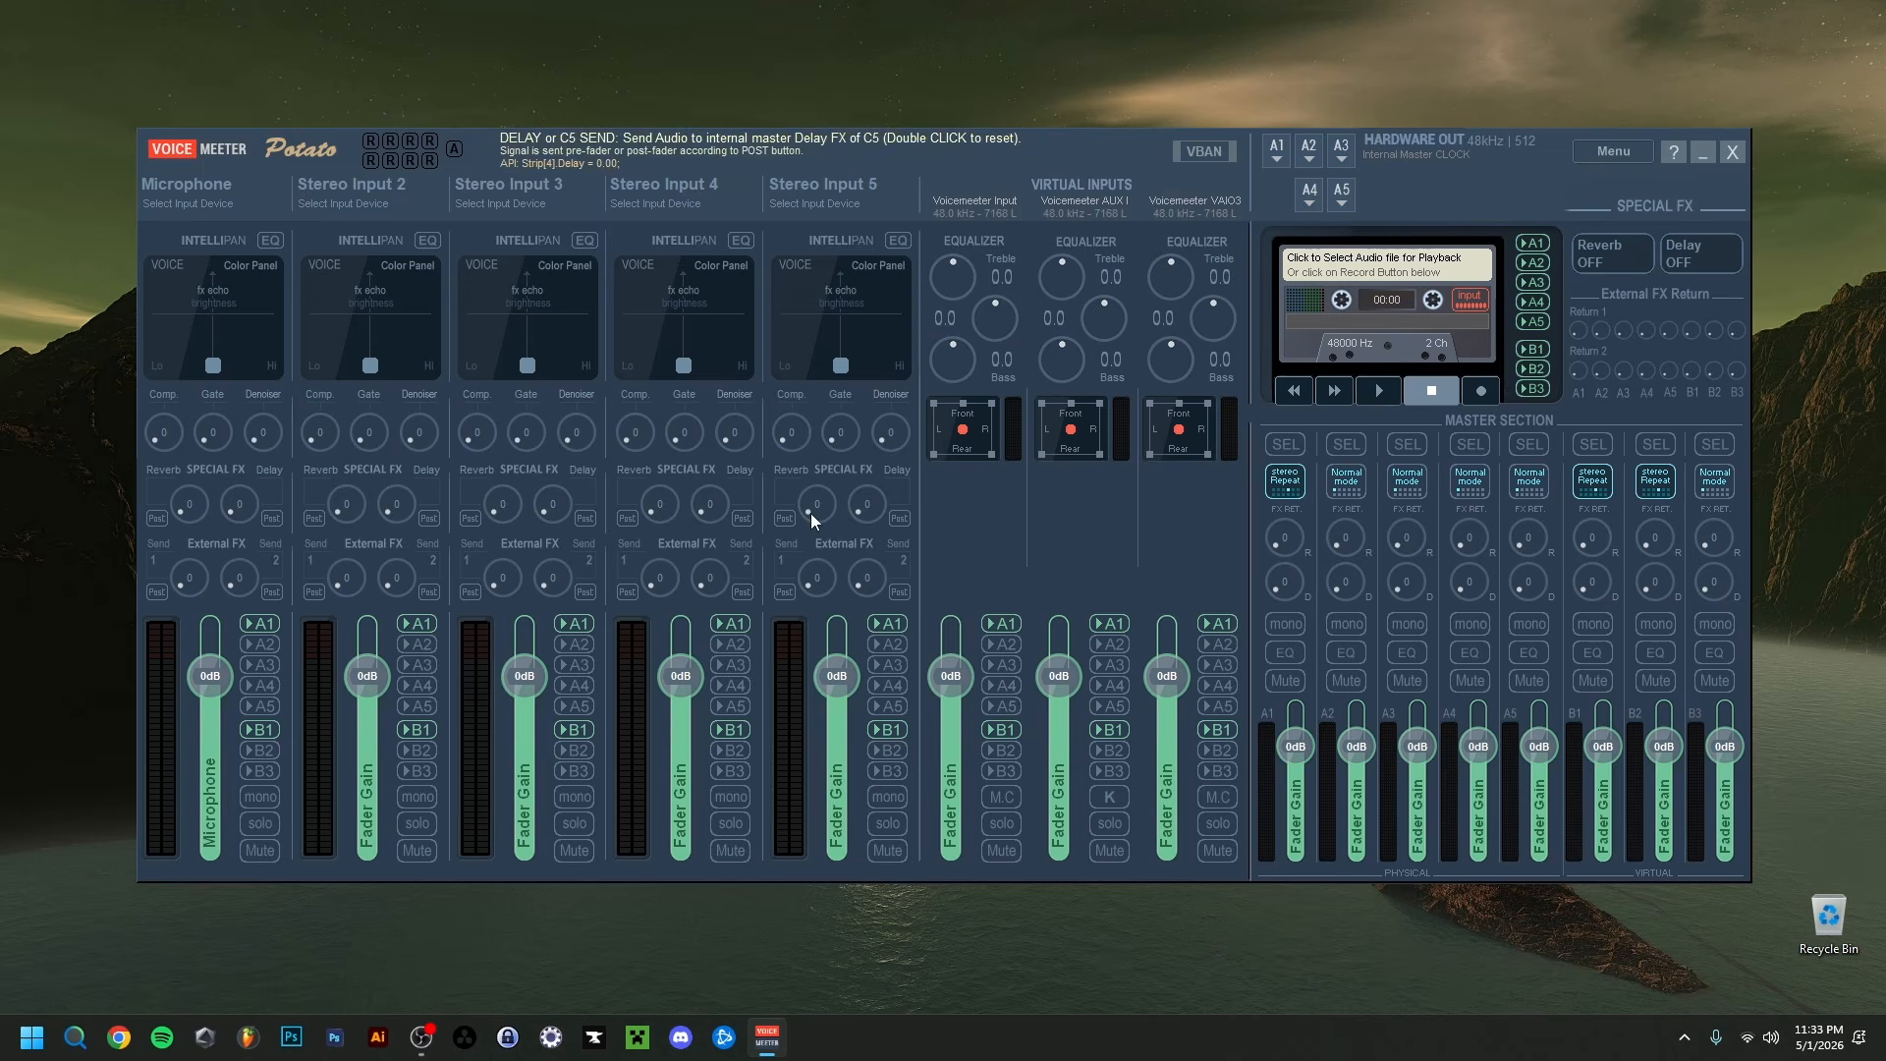
Step: Keep the first hardware strip labelled Microphone and assign the WDM Yeti Stereo Microphone as its input device
right_click(182, 189)
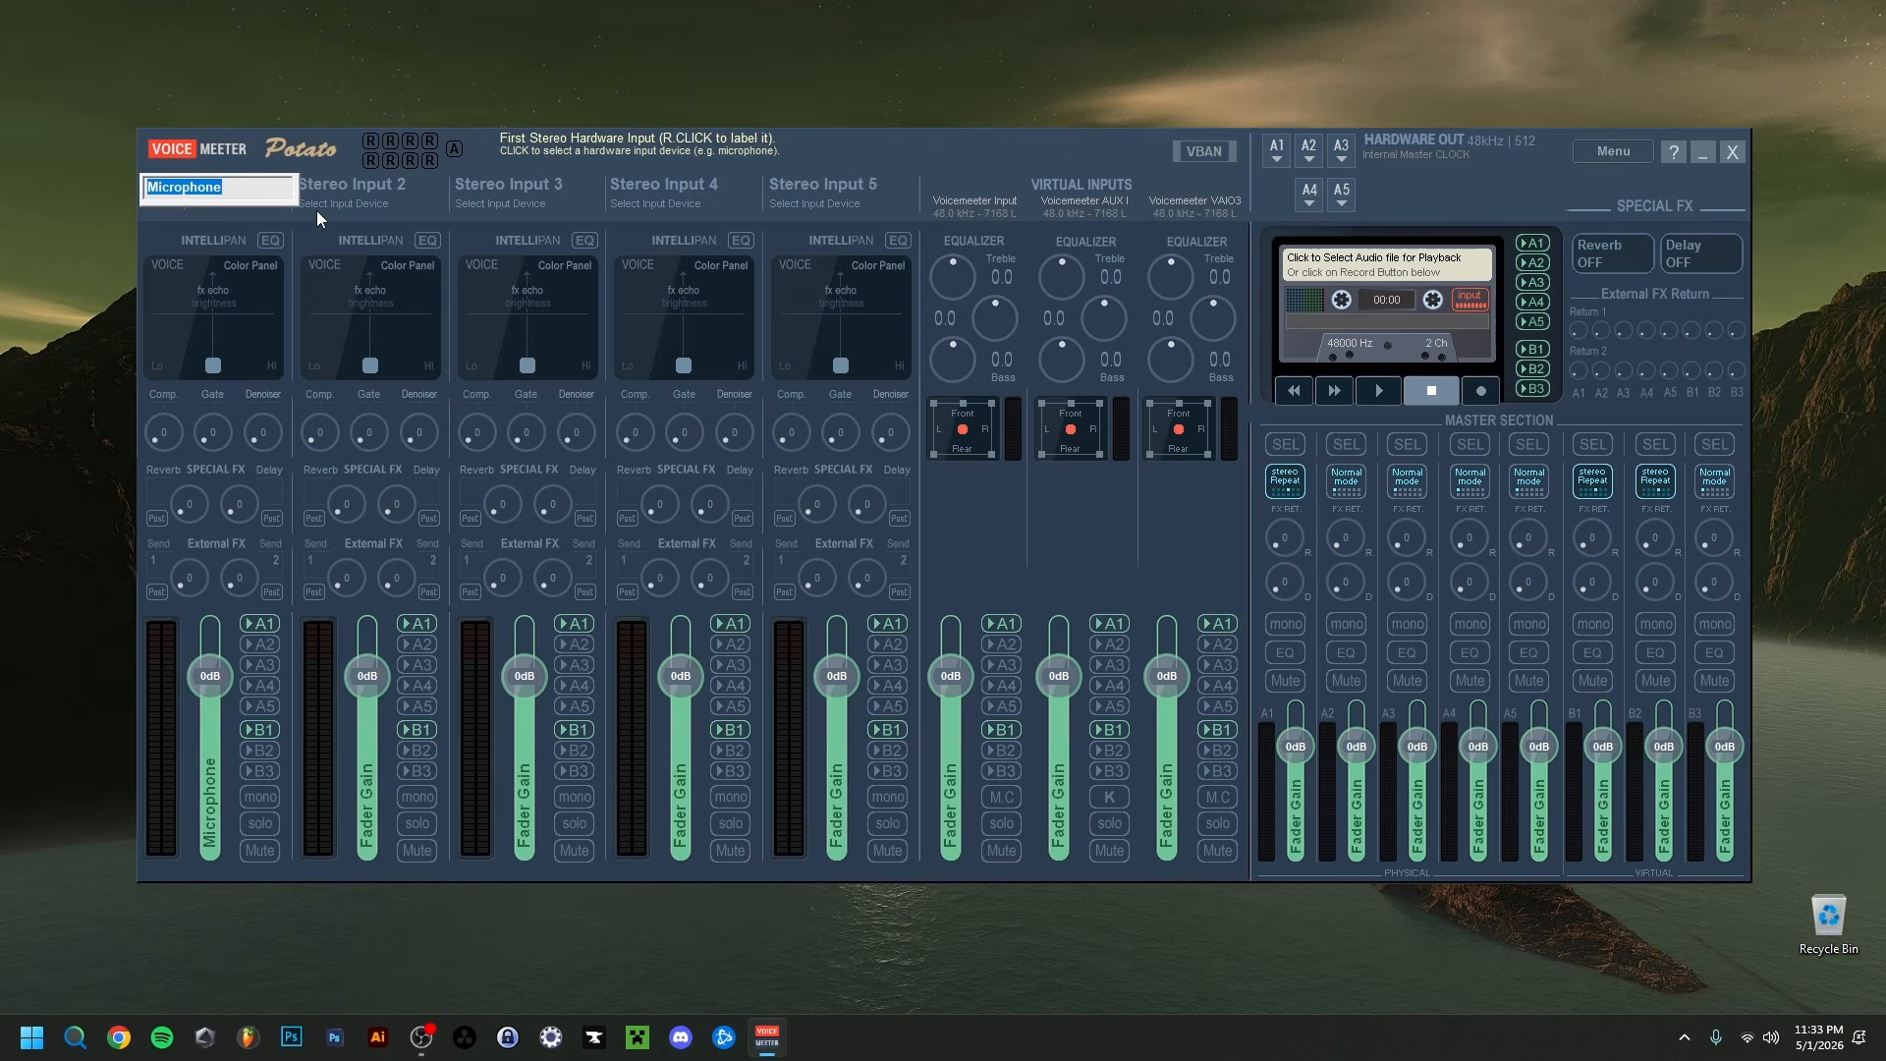
key("Return")
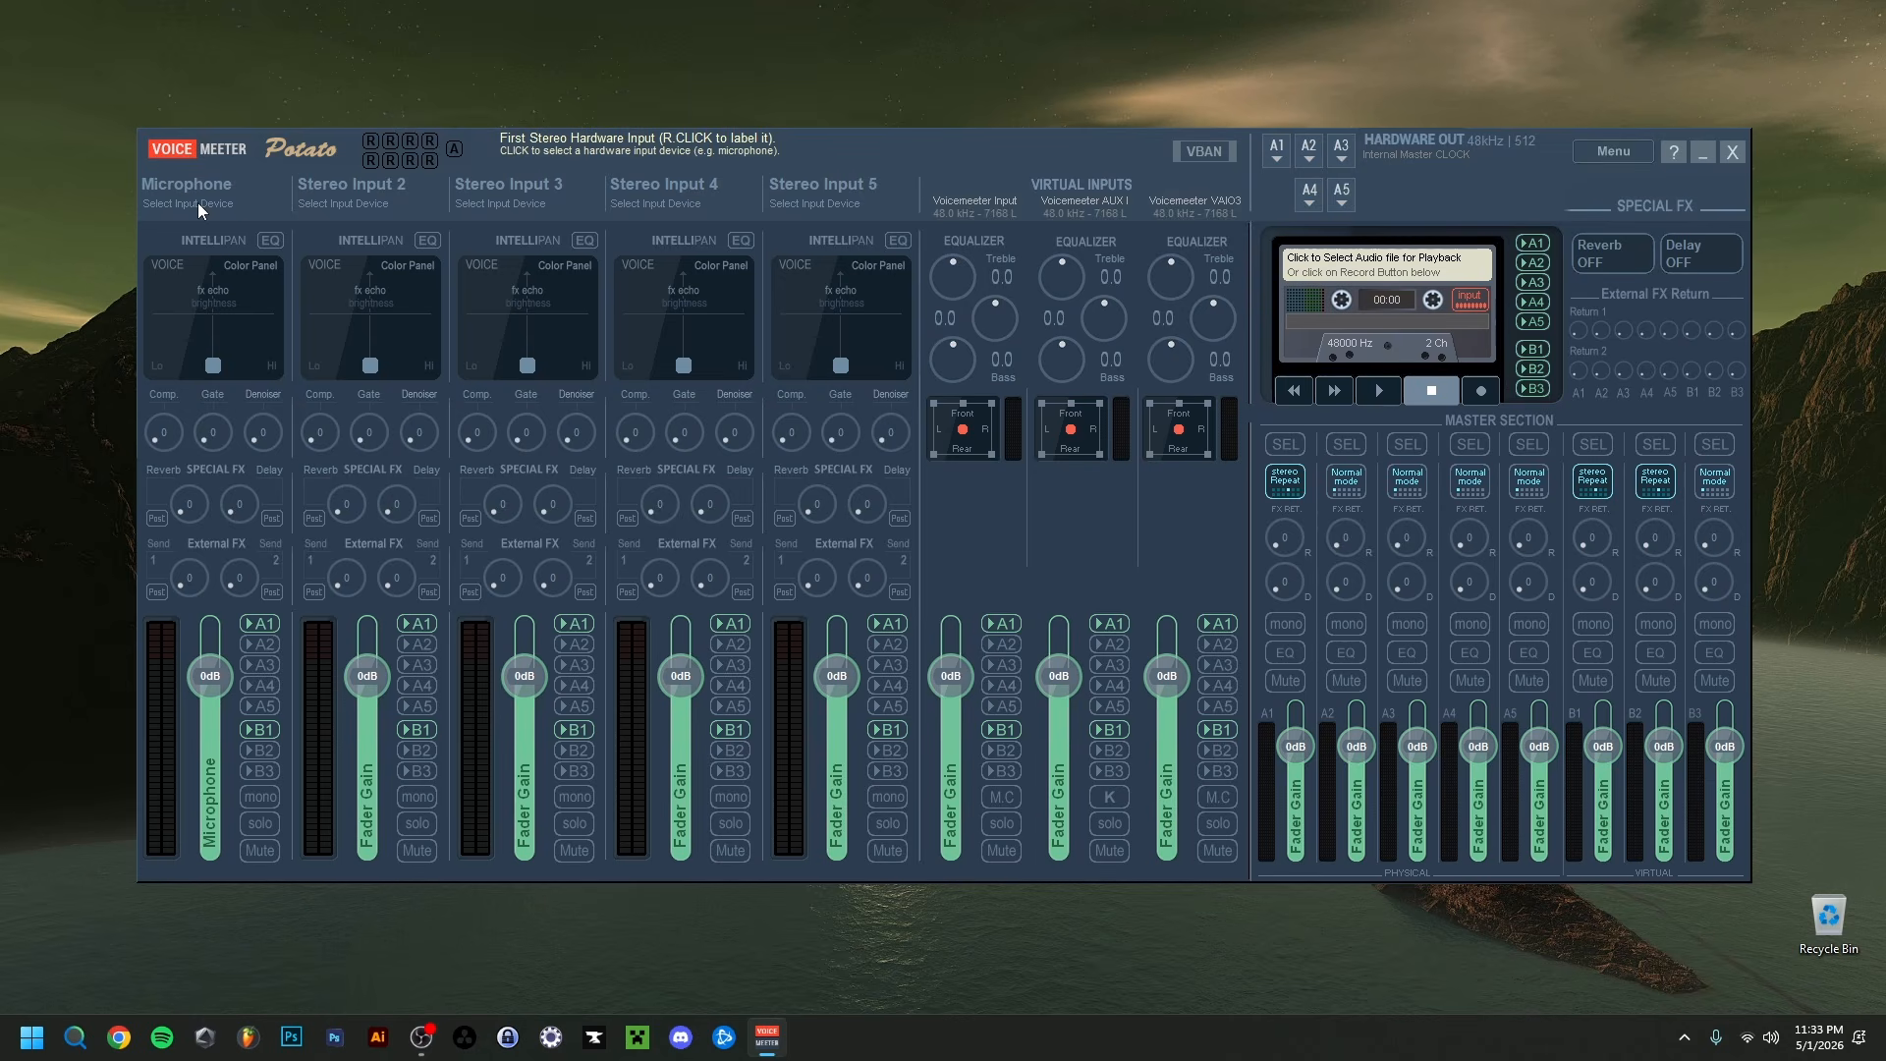
left_click(191, 204)
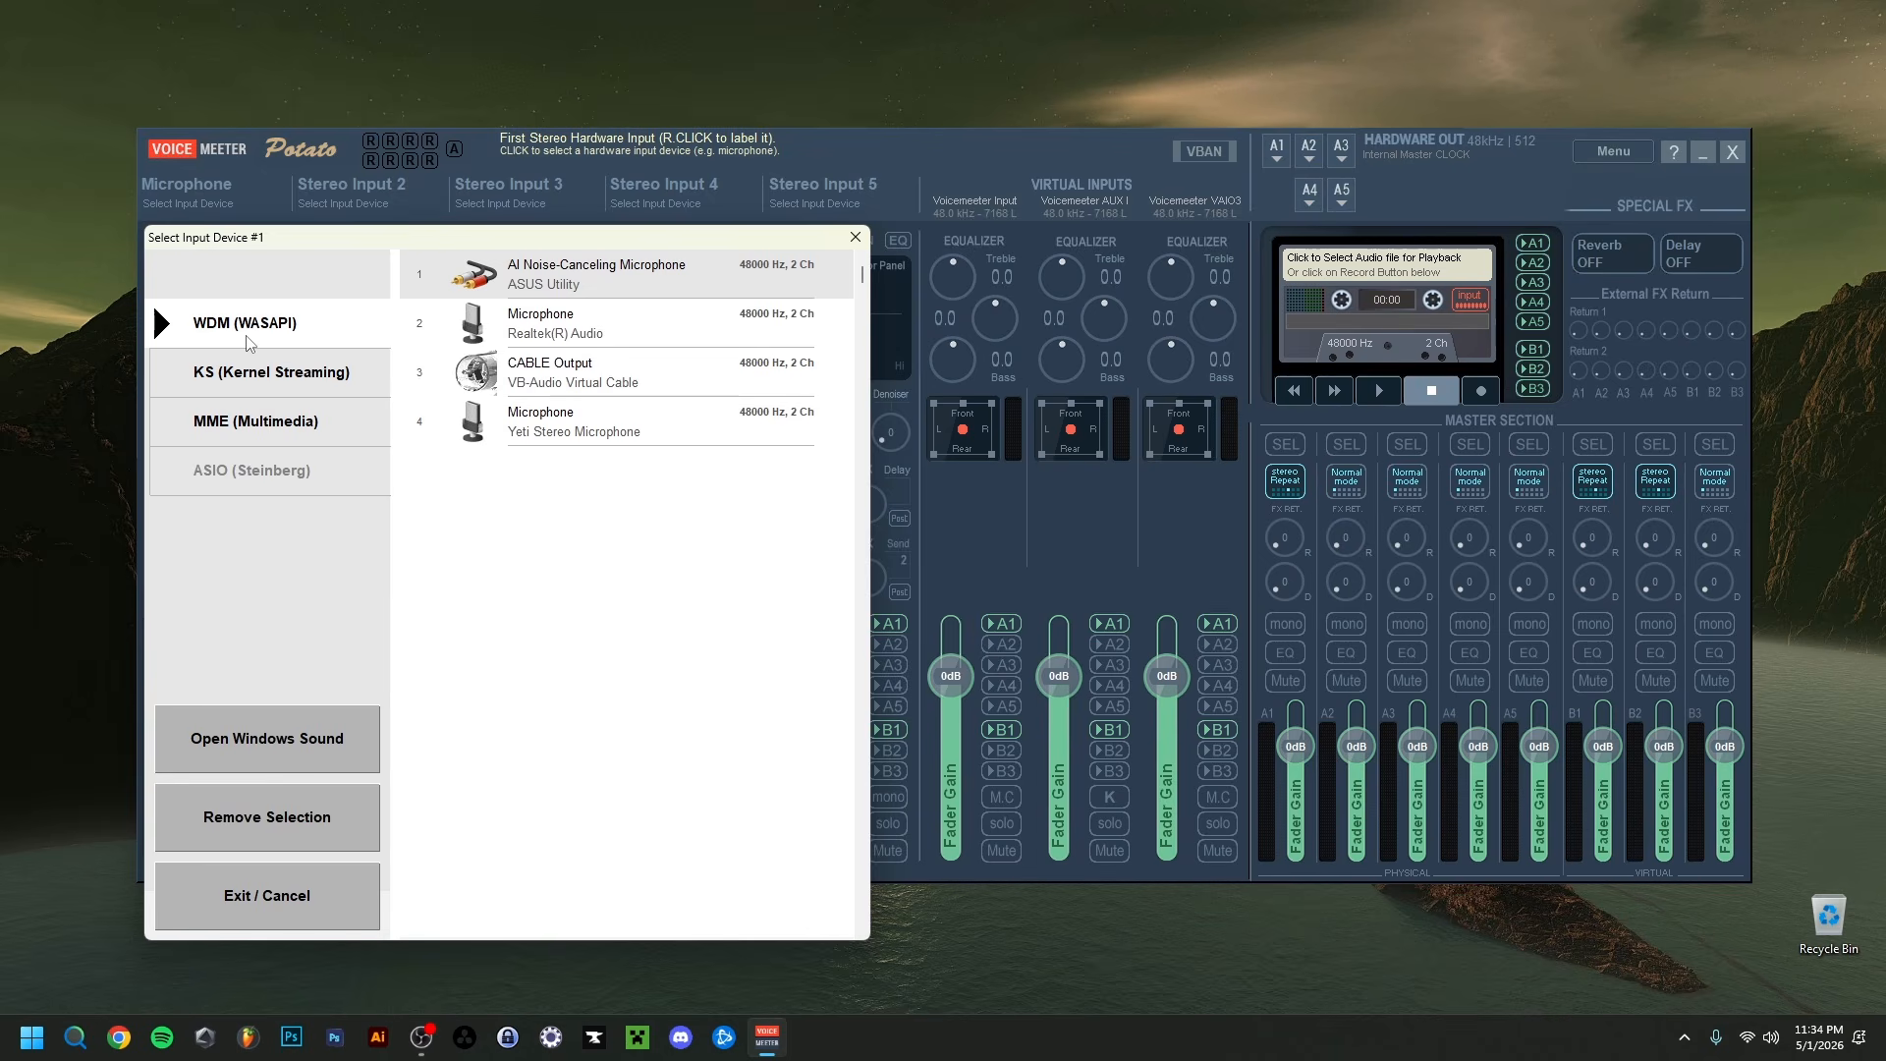
left_click(547, 439)
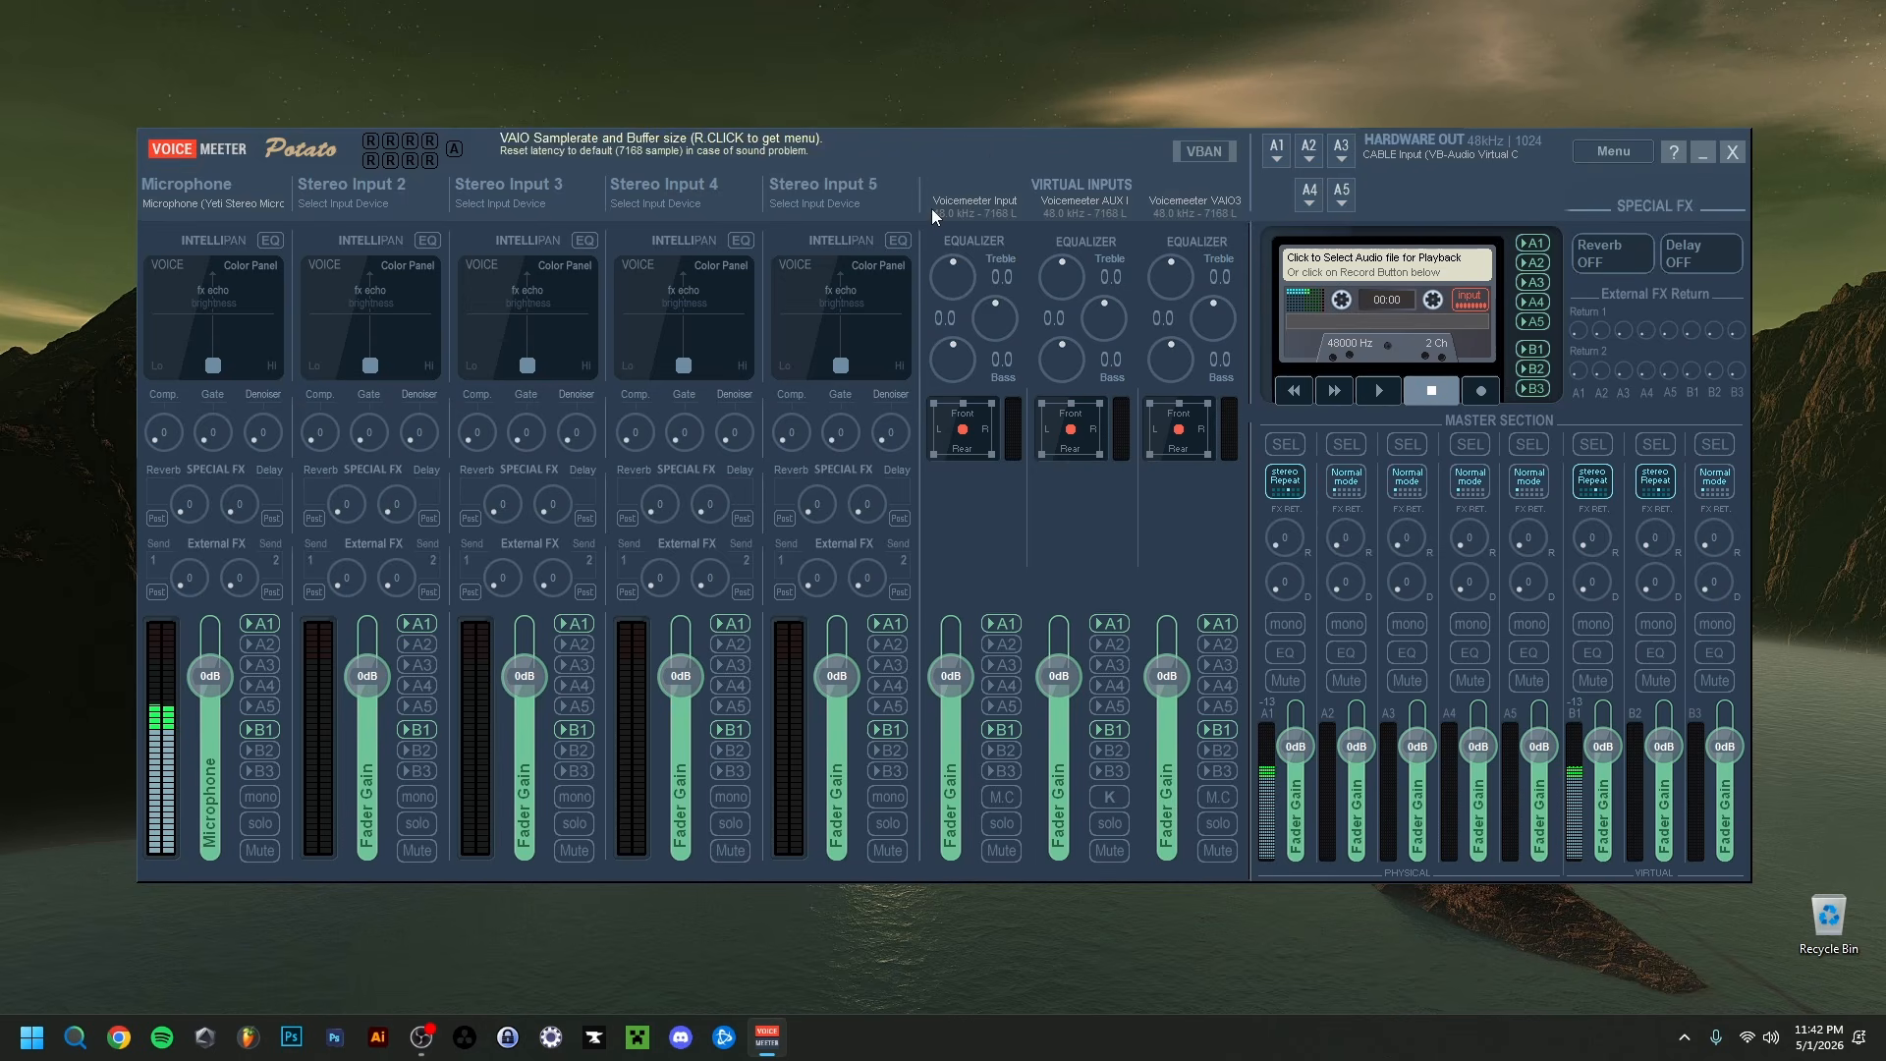
Step: Look through the WDM output devices offered for A2, and close the list without choosing one
left_click(1277, 152)
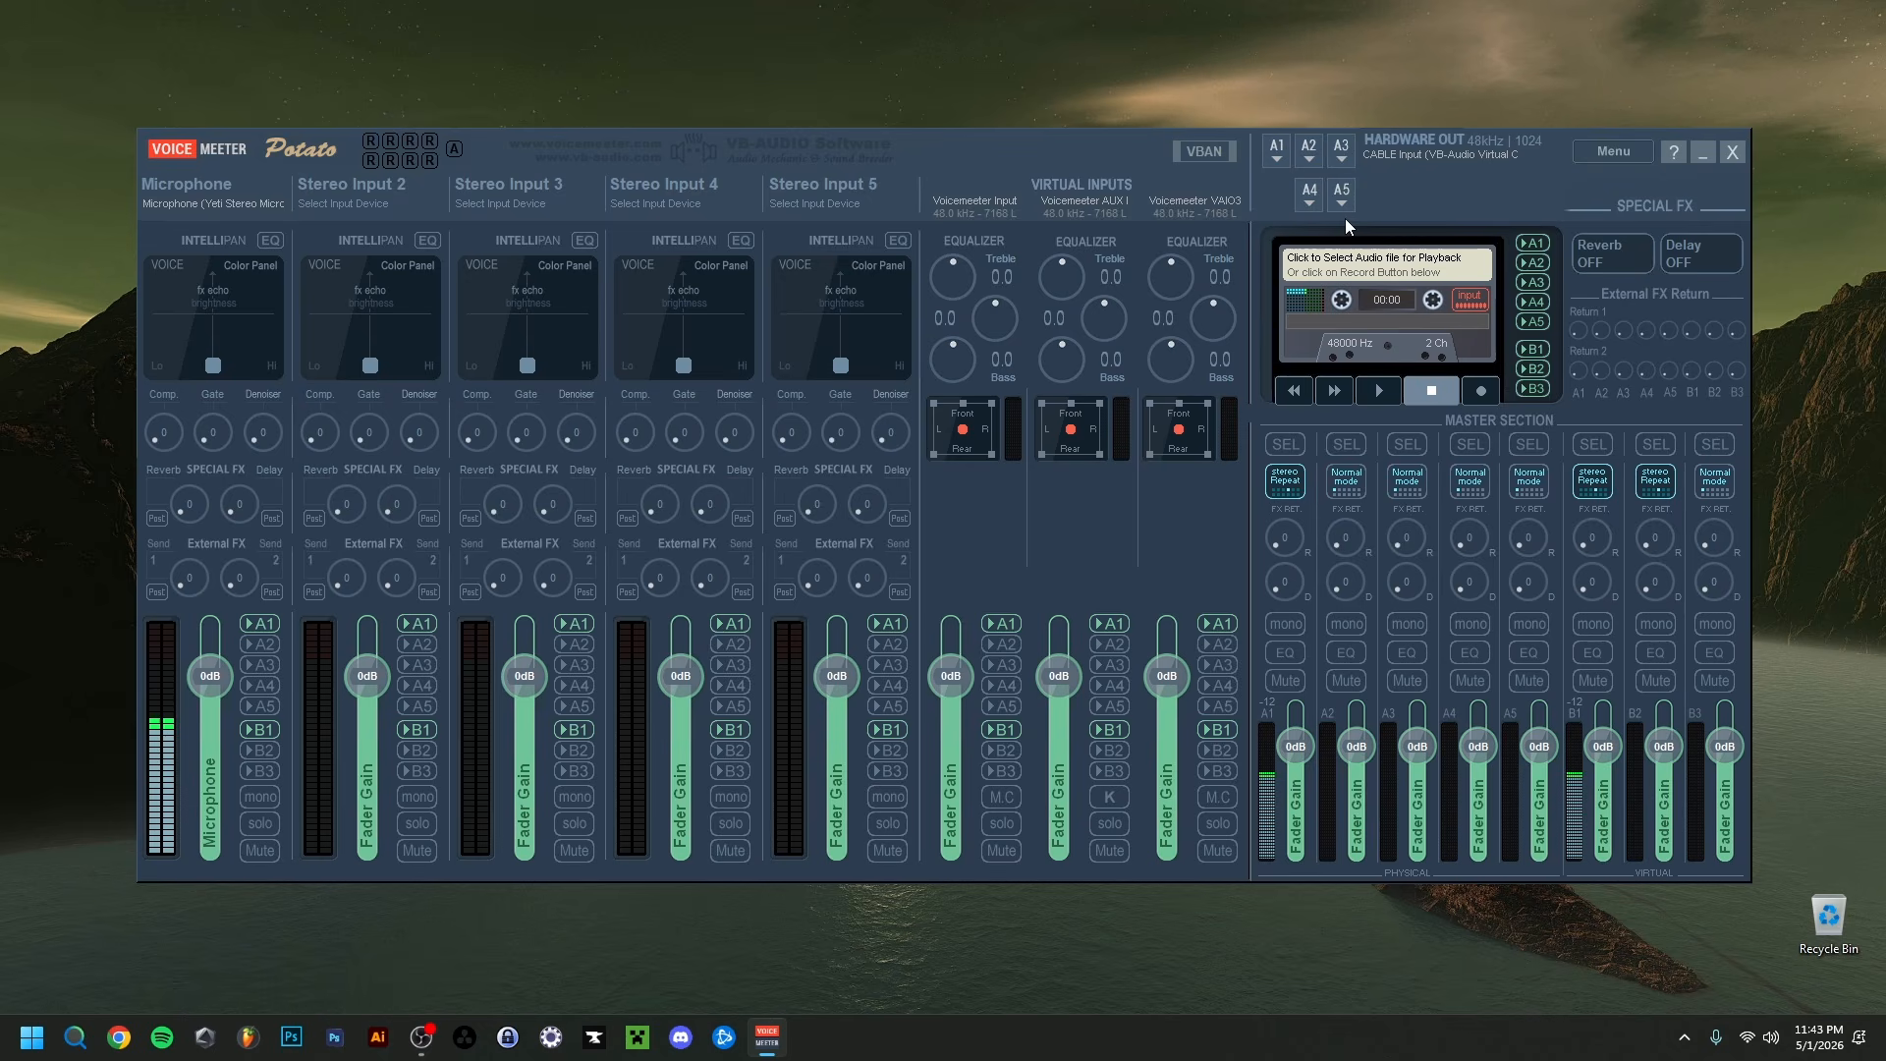
left_click(1308, 158)
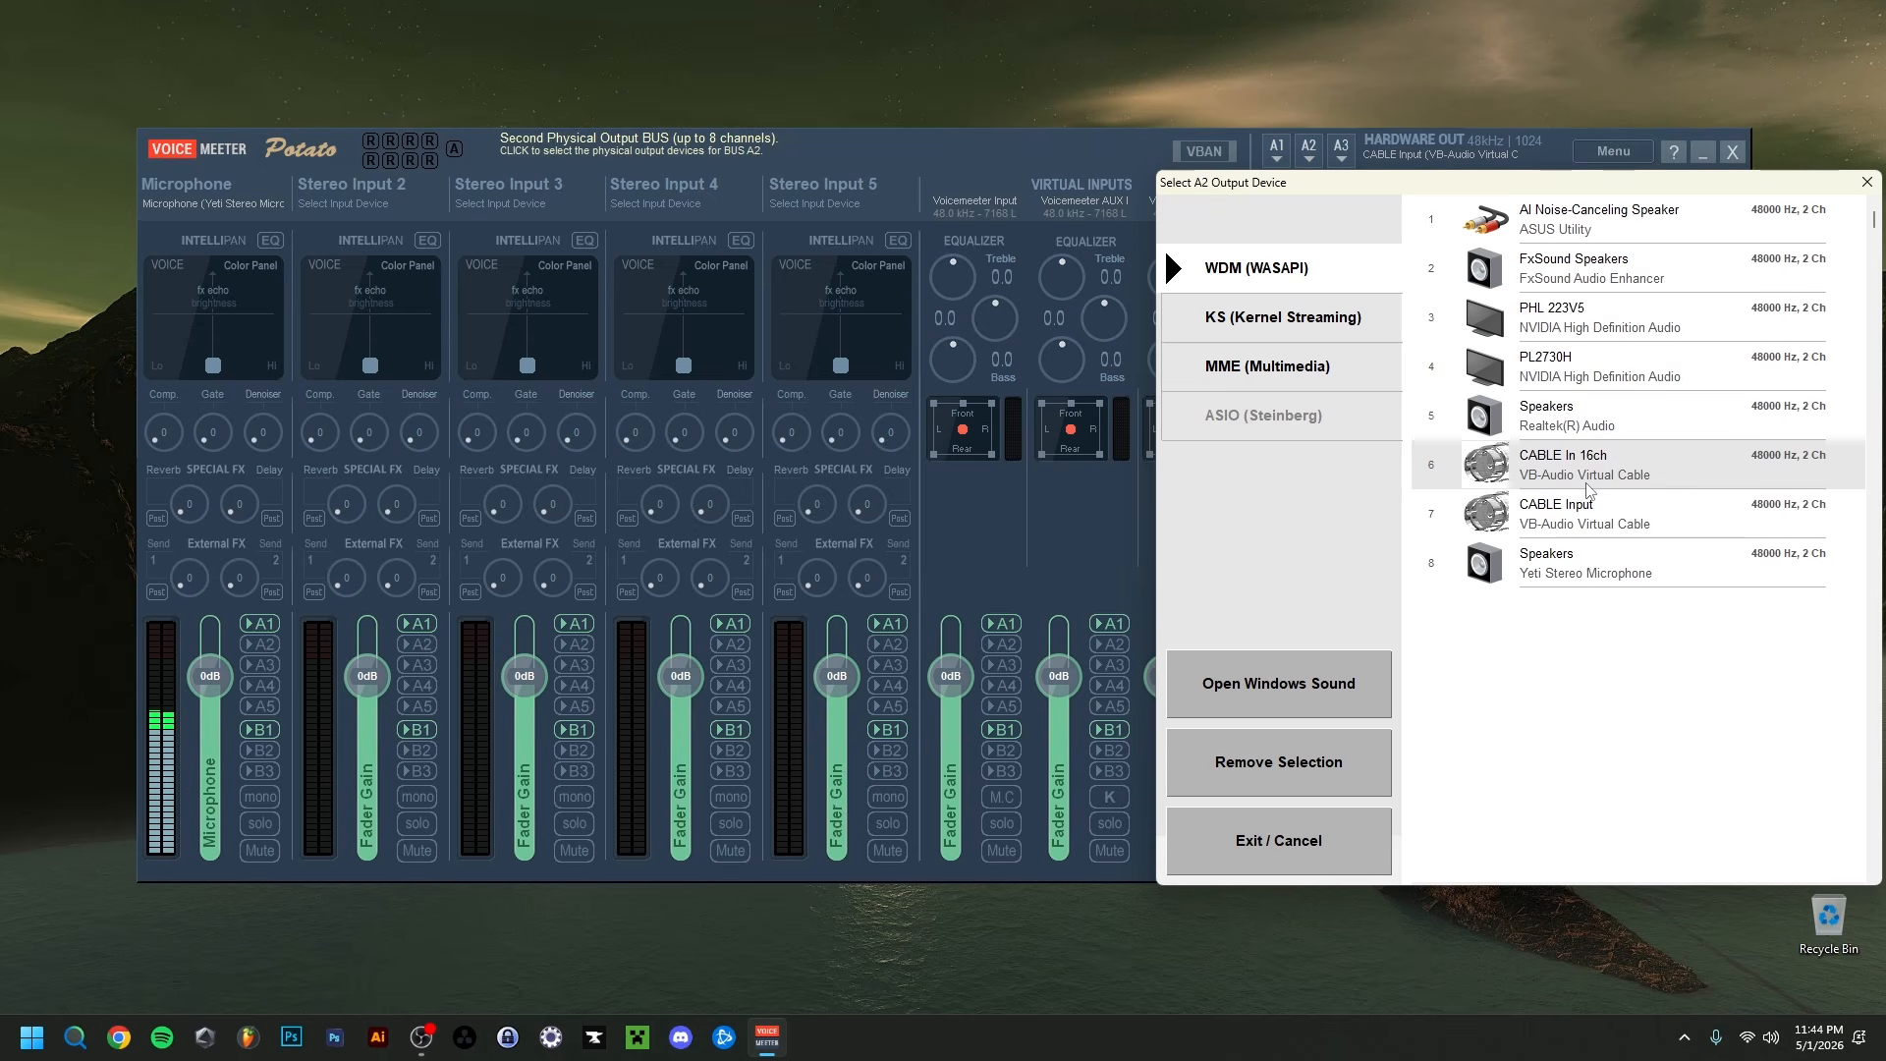
left_click(1870, 184)
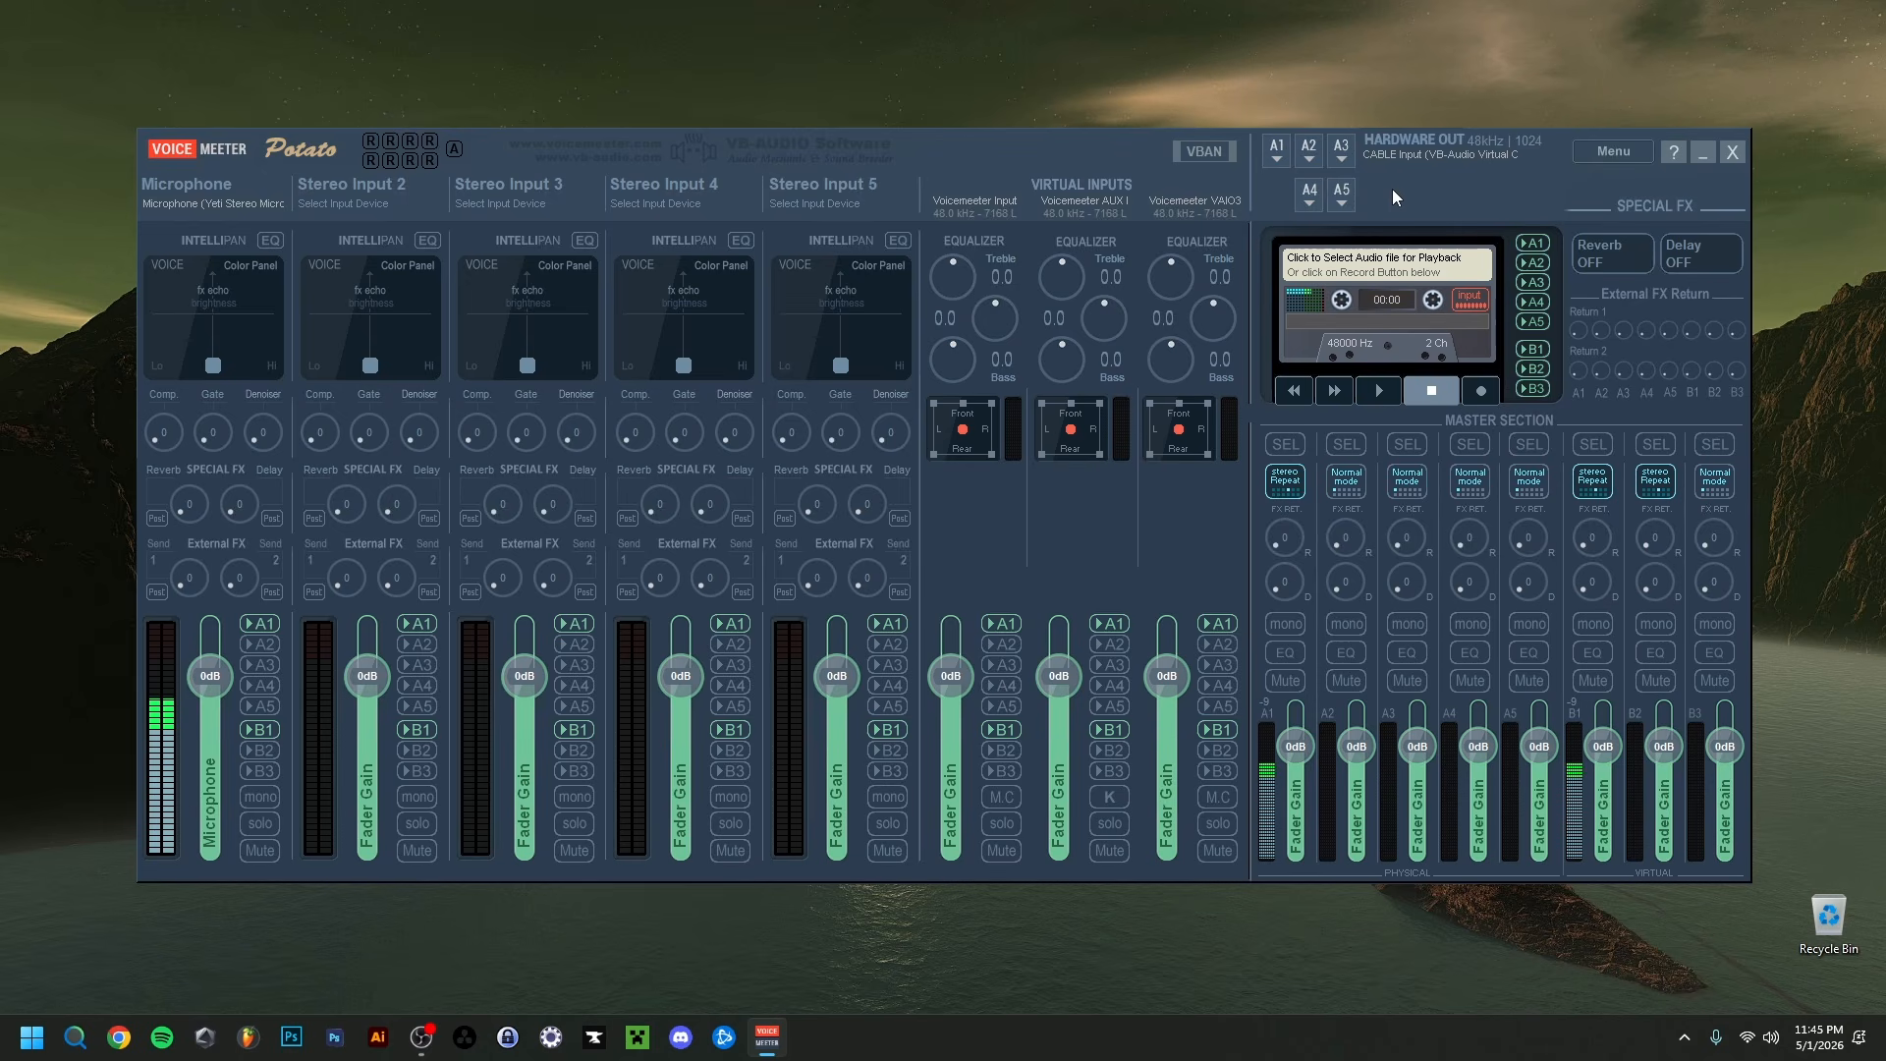
Step: Select the MME CABLE Input (VB-Audio Virtual Cable) as the A1 output device
left_click(1275, 153)
left_click(1276, 147)
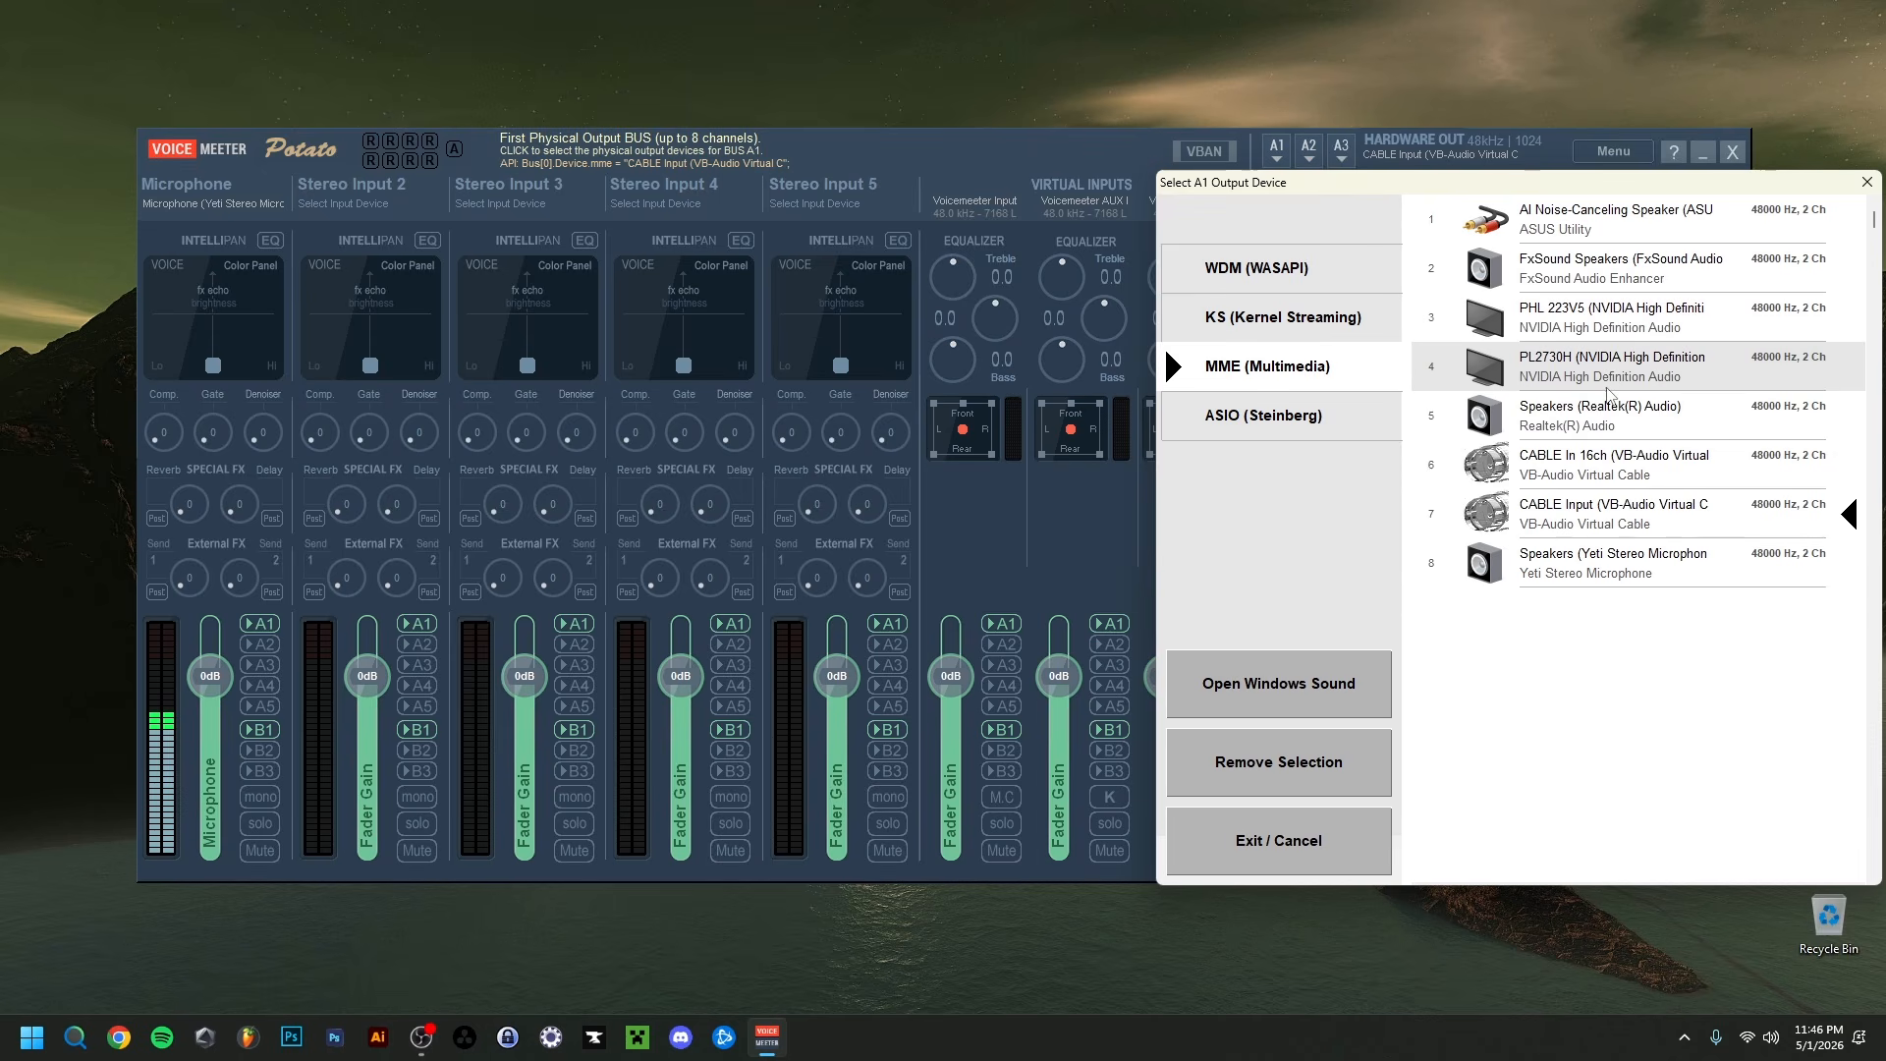
left_click(1631, 528)
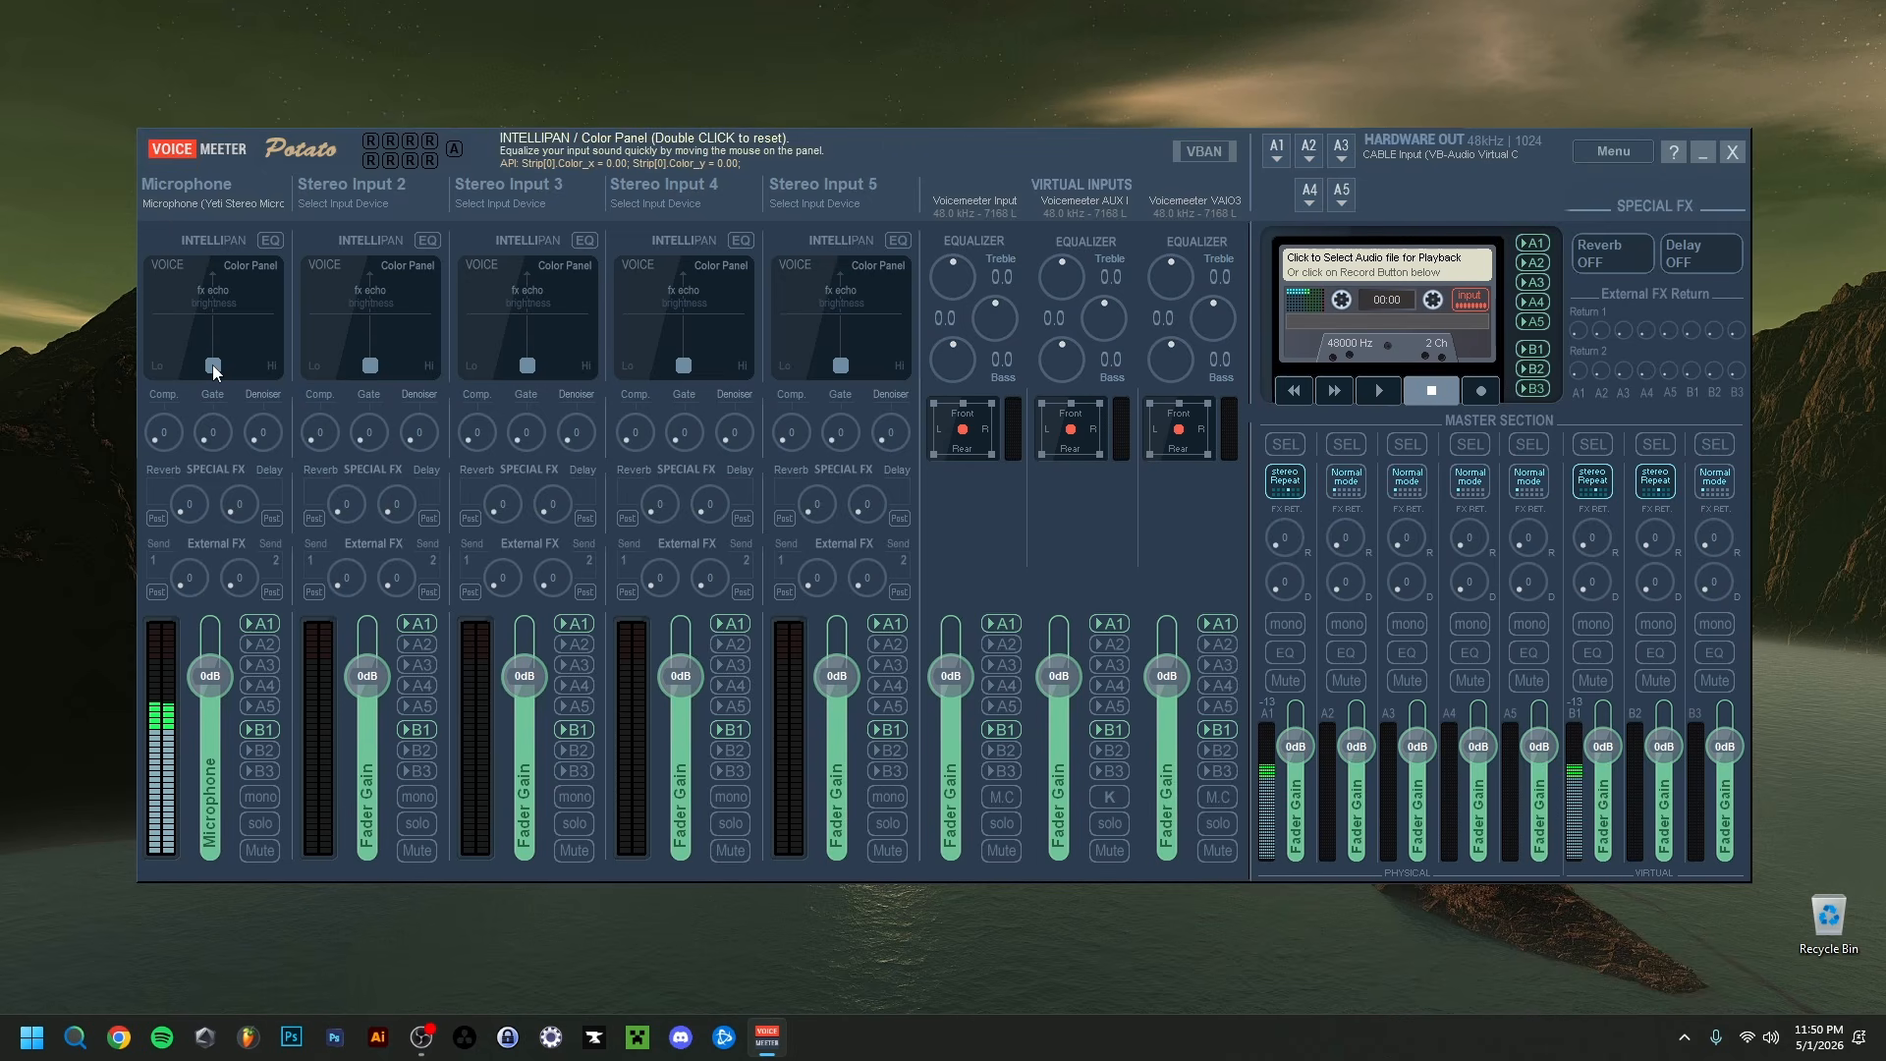
Step: Try the Microphone strip's Color and Modulation panels by moving their markers, resetting the Color Panel
left_click_drag(212, 364, 234, 309)
left_click_drag(202, 302, 216, 302)
double_click(220, 314)
right_click(209, 326)
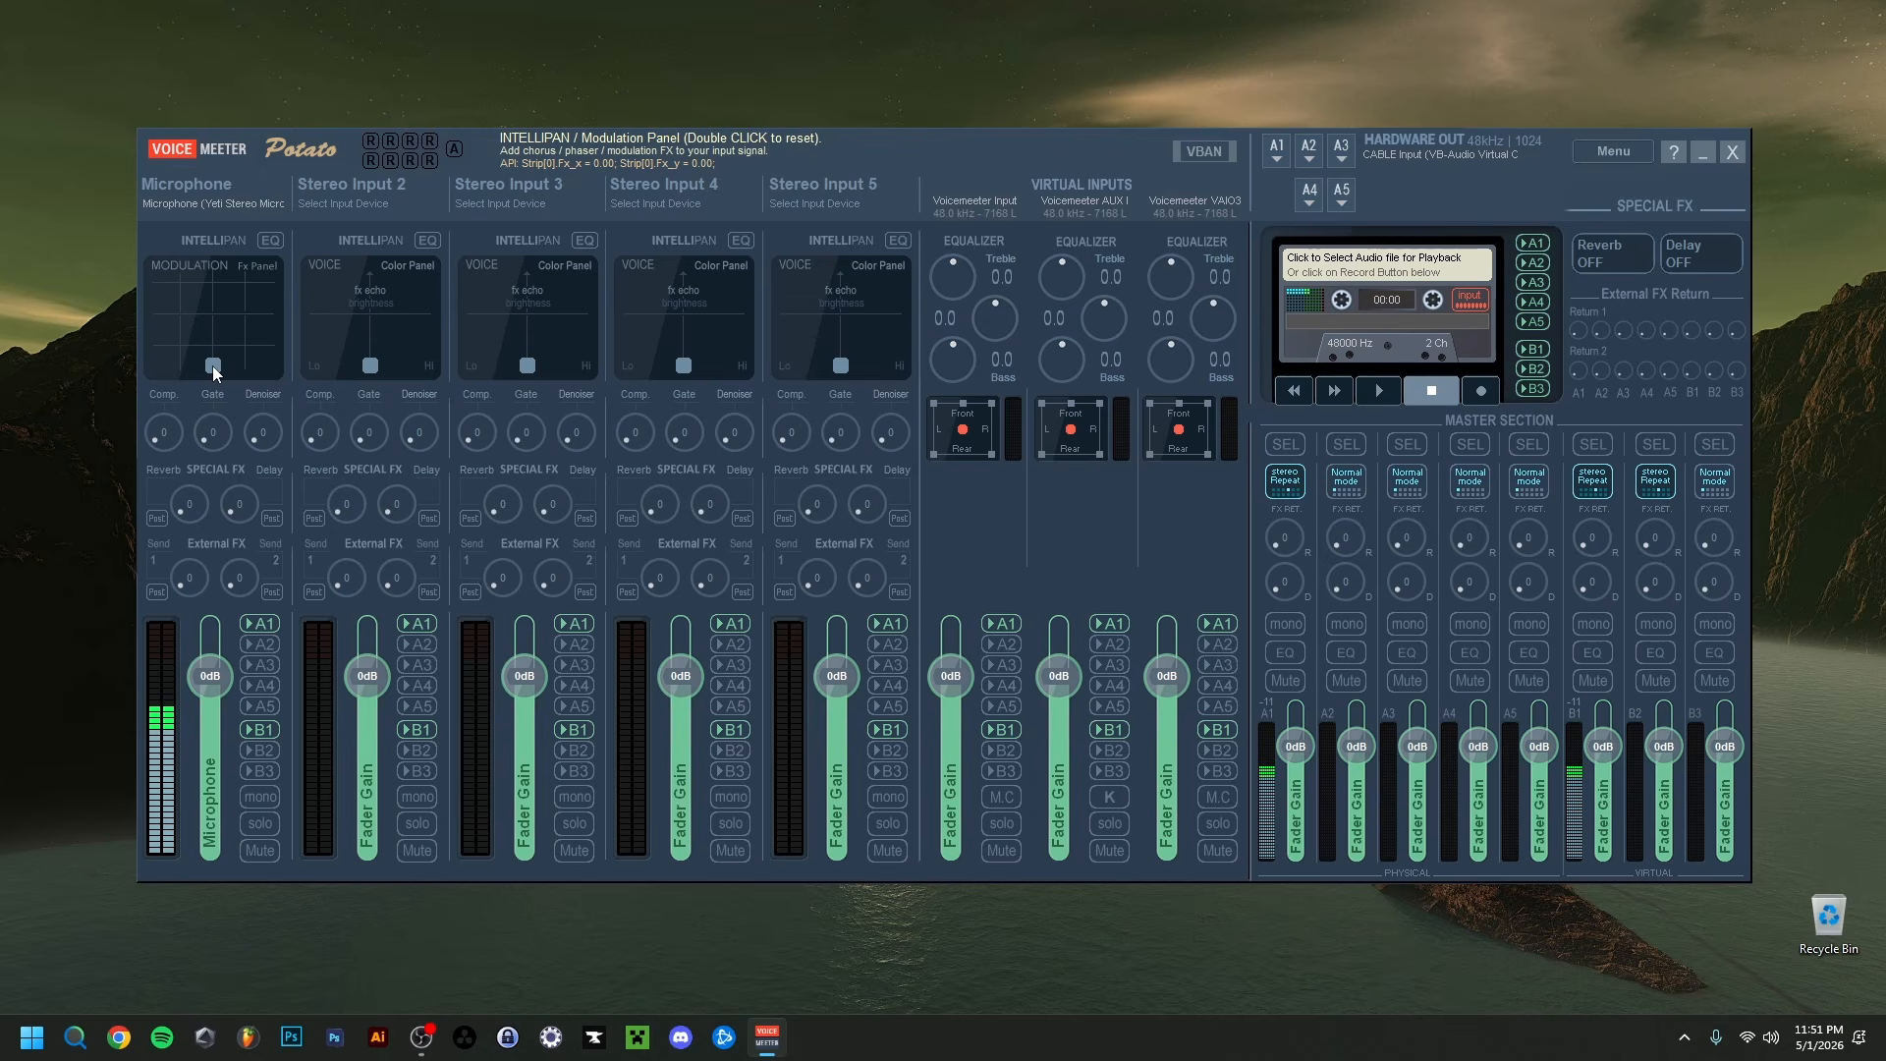
left_click_drag(212, 366, 222, 361)
Step: Try panning the Microphone in its 3D position panel, recentre the sound, and return to the Color Panel
right_click(212, 325)
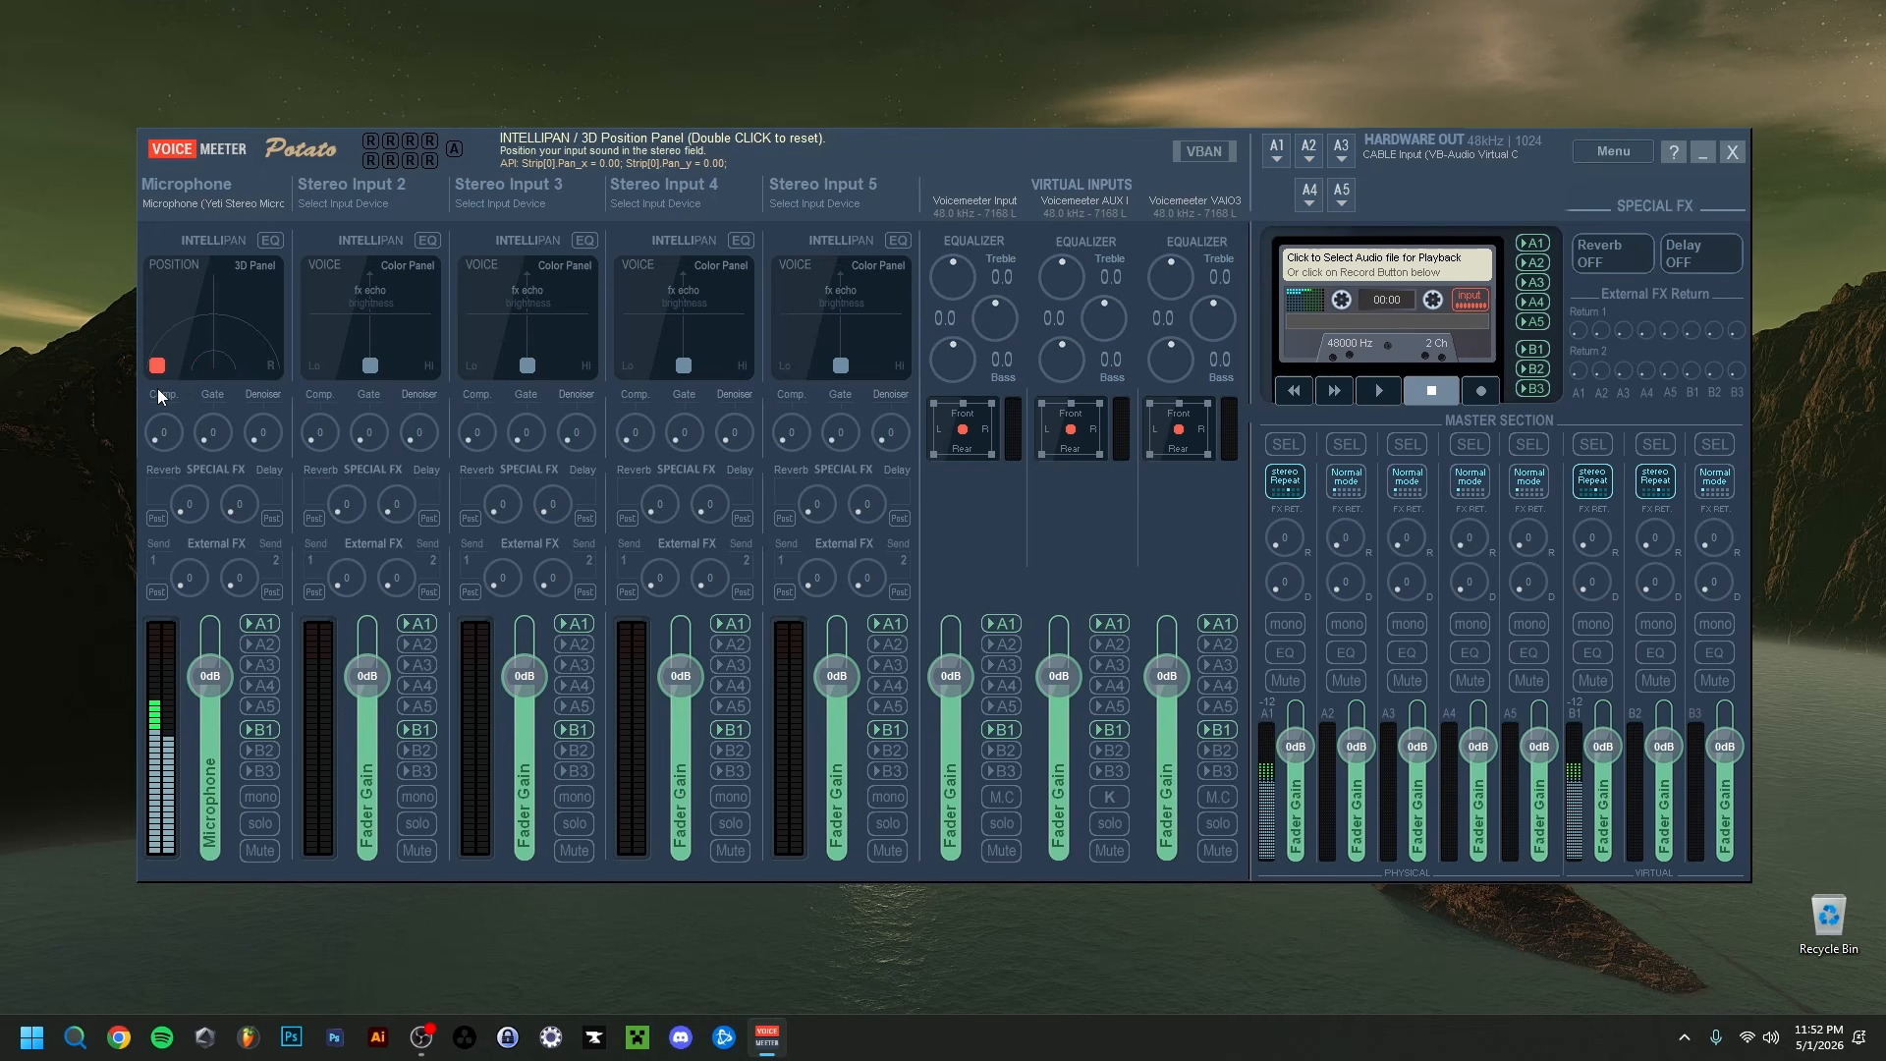
left_click_drag(157, 387, 212, 392)
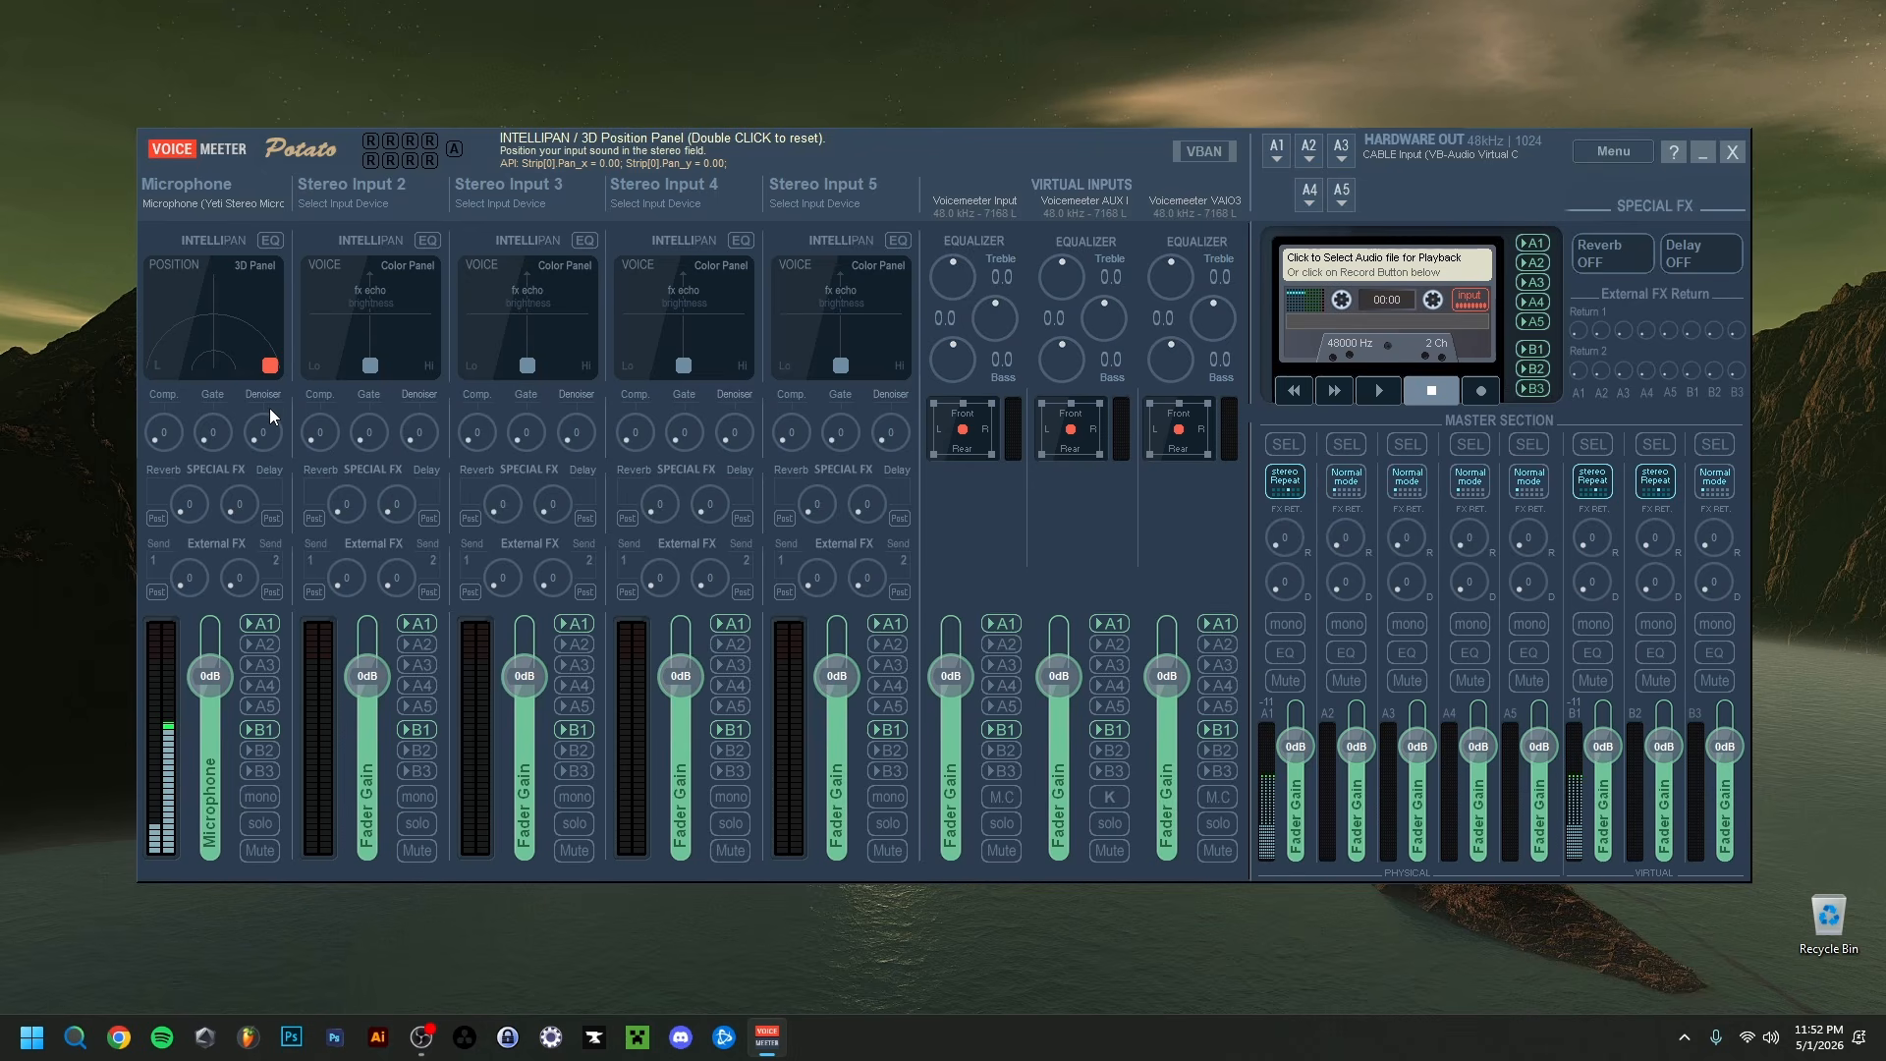
double_click(216, 377)
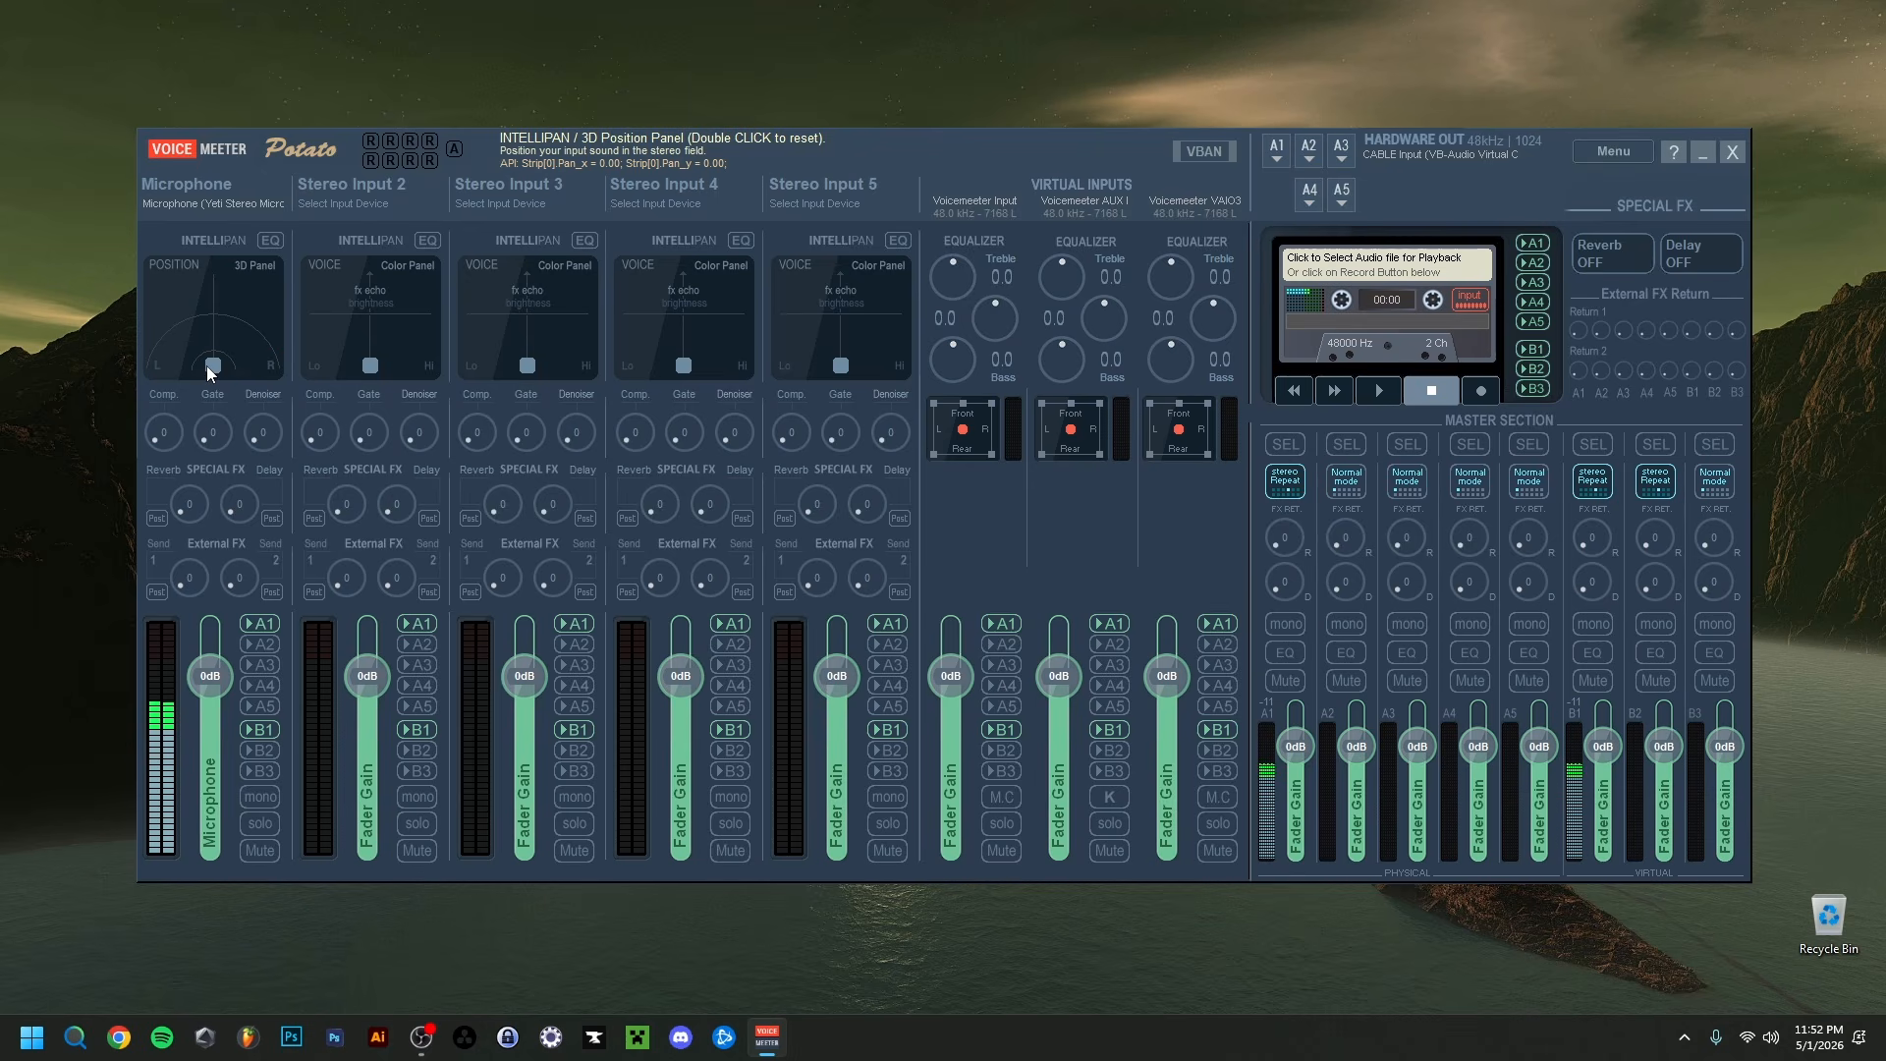
mouse_move(206, 366)
left_mouse_down()
mouse_move(201, 342)
mouse_move(228, 342)
left_mouse_up()
right_click(205, 337)
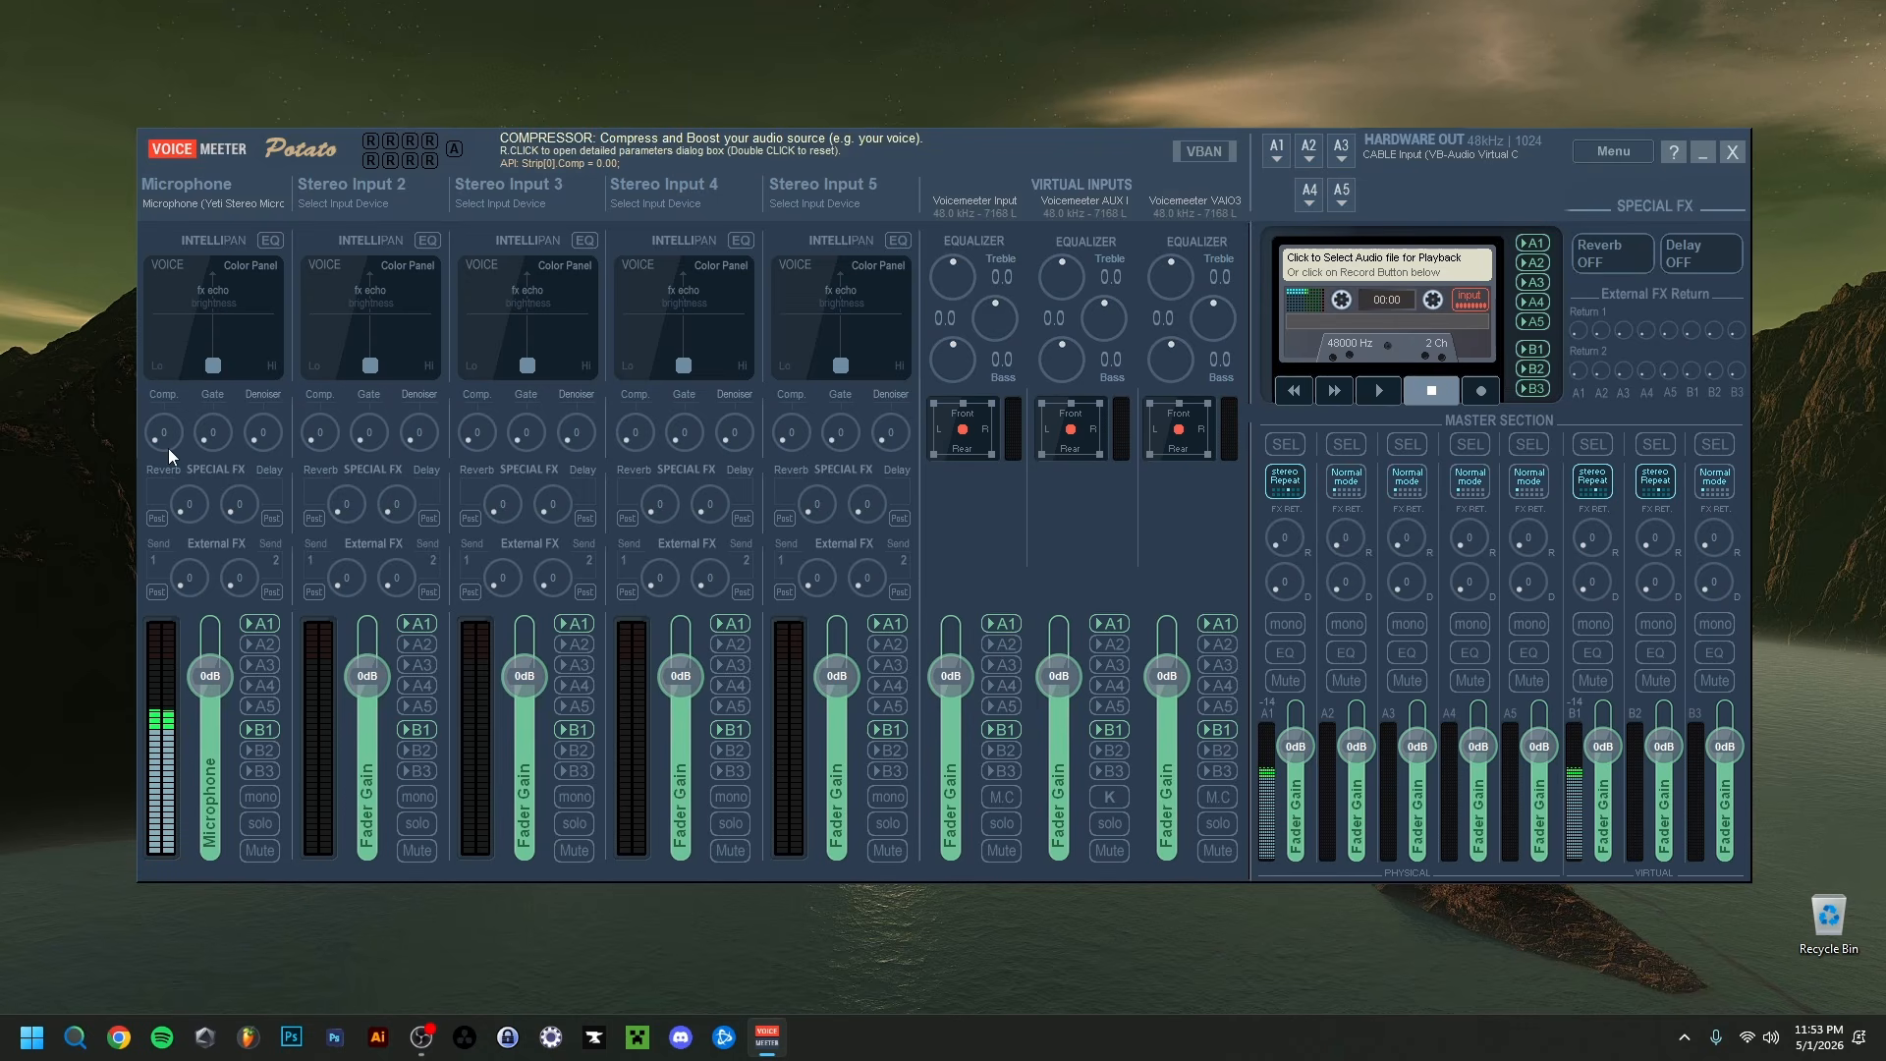
Step: Open the Microphone's compressor details, trying the compressor amount and ratio and resetting both
left_click_drag(161, 436, 163, 446)
right_click(169, 438)
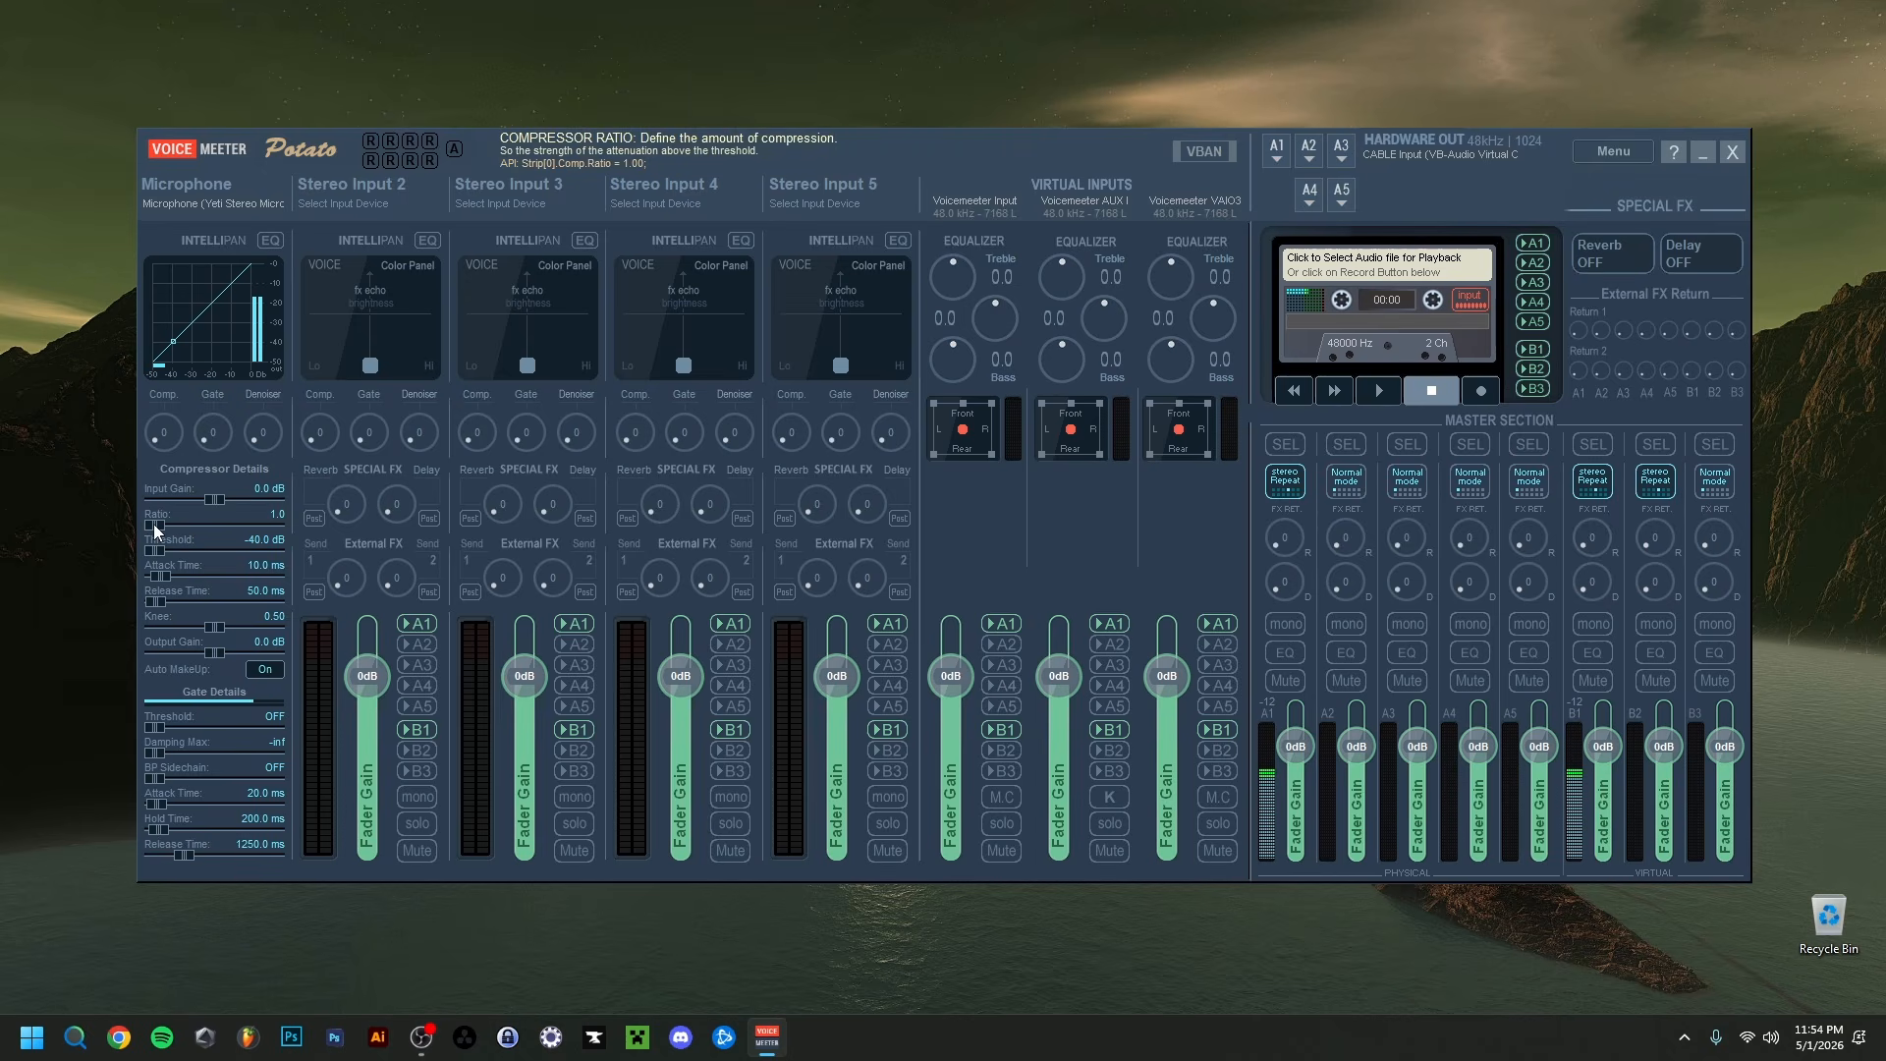
left_click_drag(153, 523, 161, 523)
double_click(168, 442)
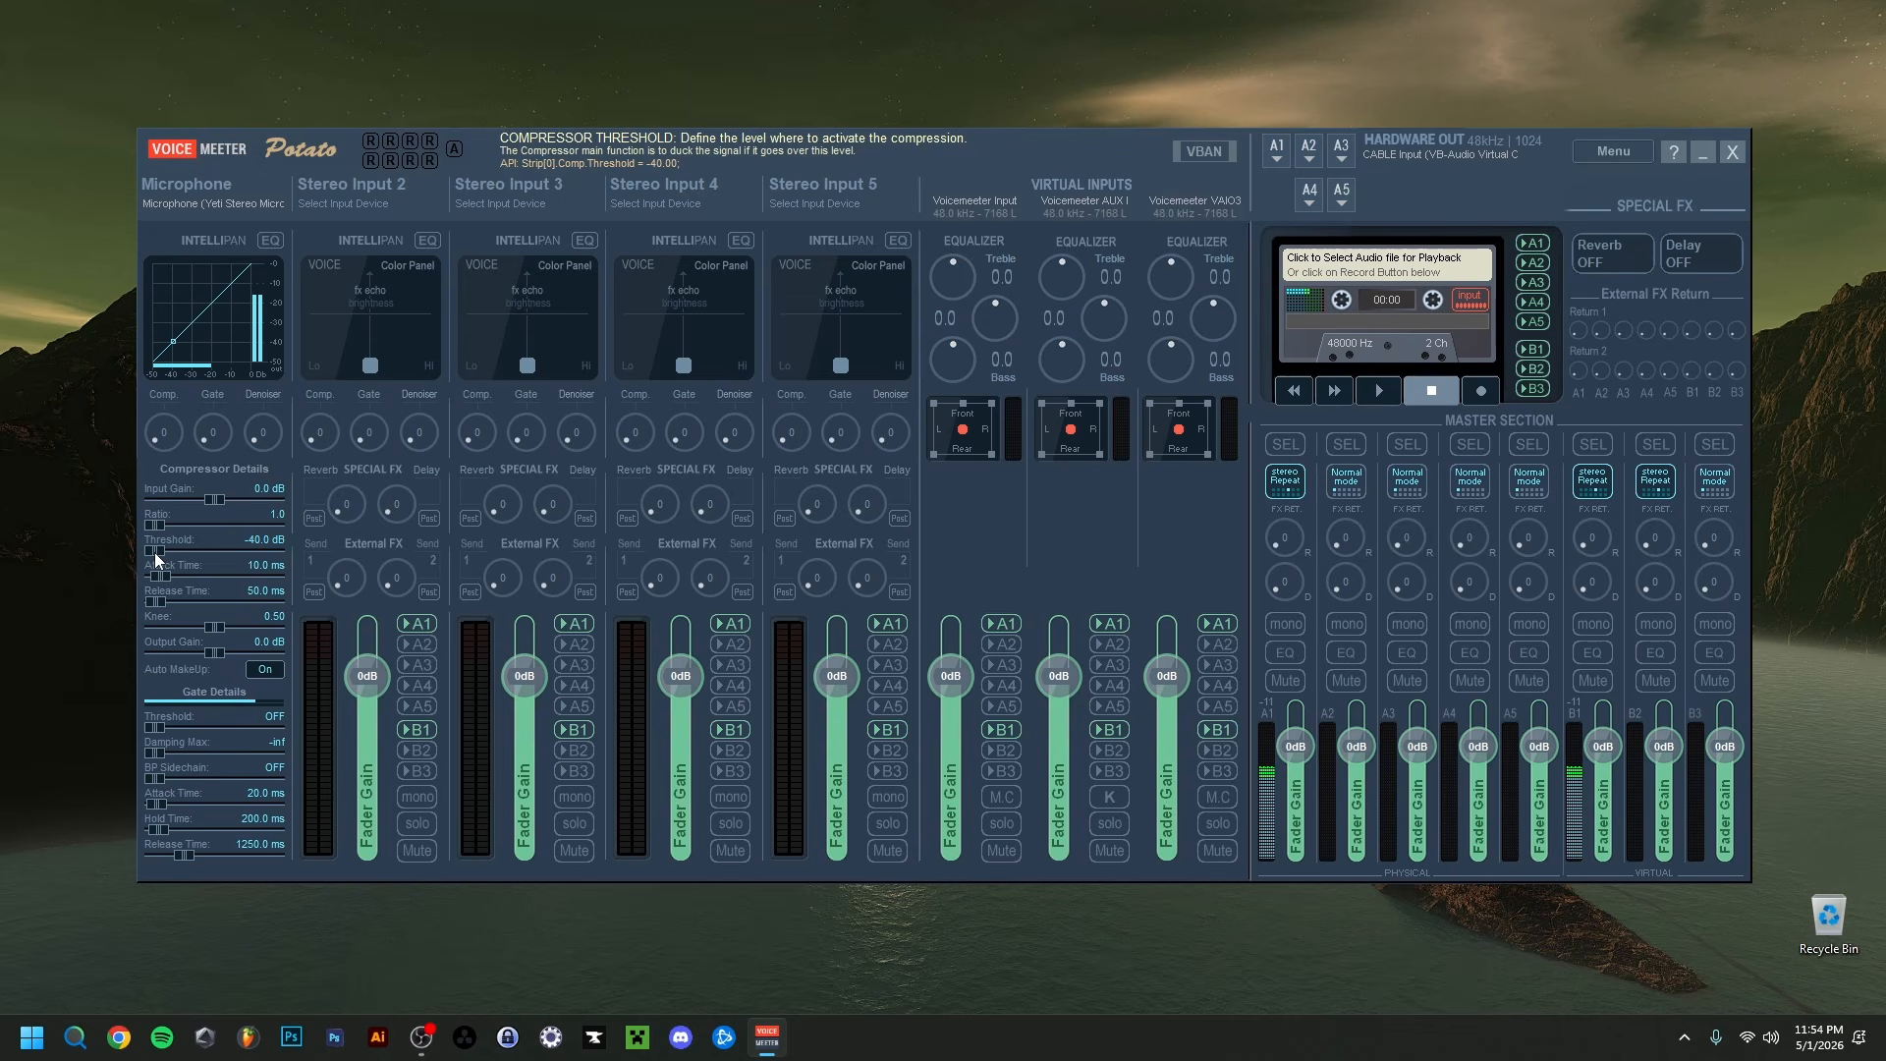
Step: Try the Microphone compressor's threshold at -18 dB and different attack and release times, resetting the compressor
left_click_drag(155, 550, 224, 546)
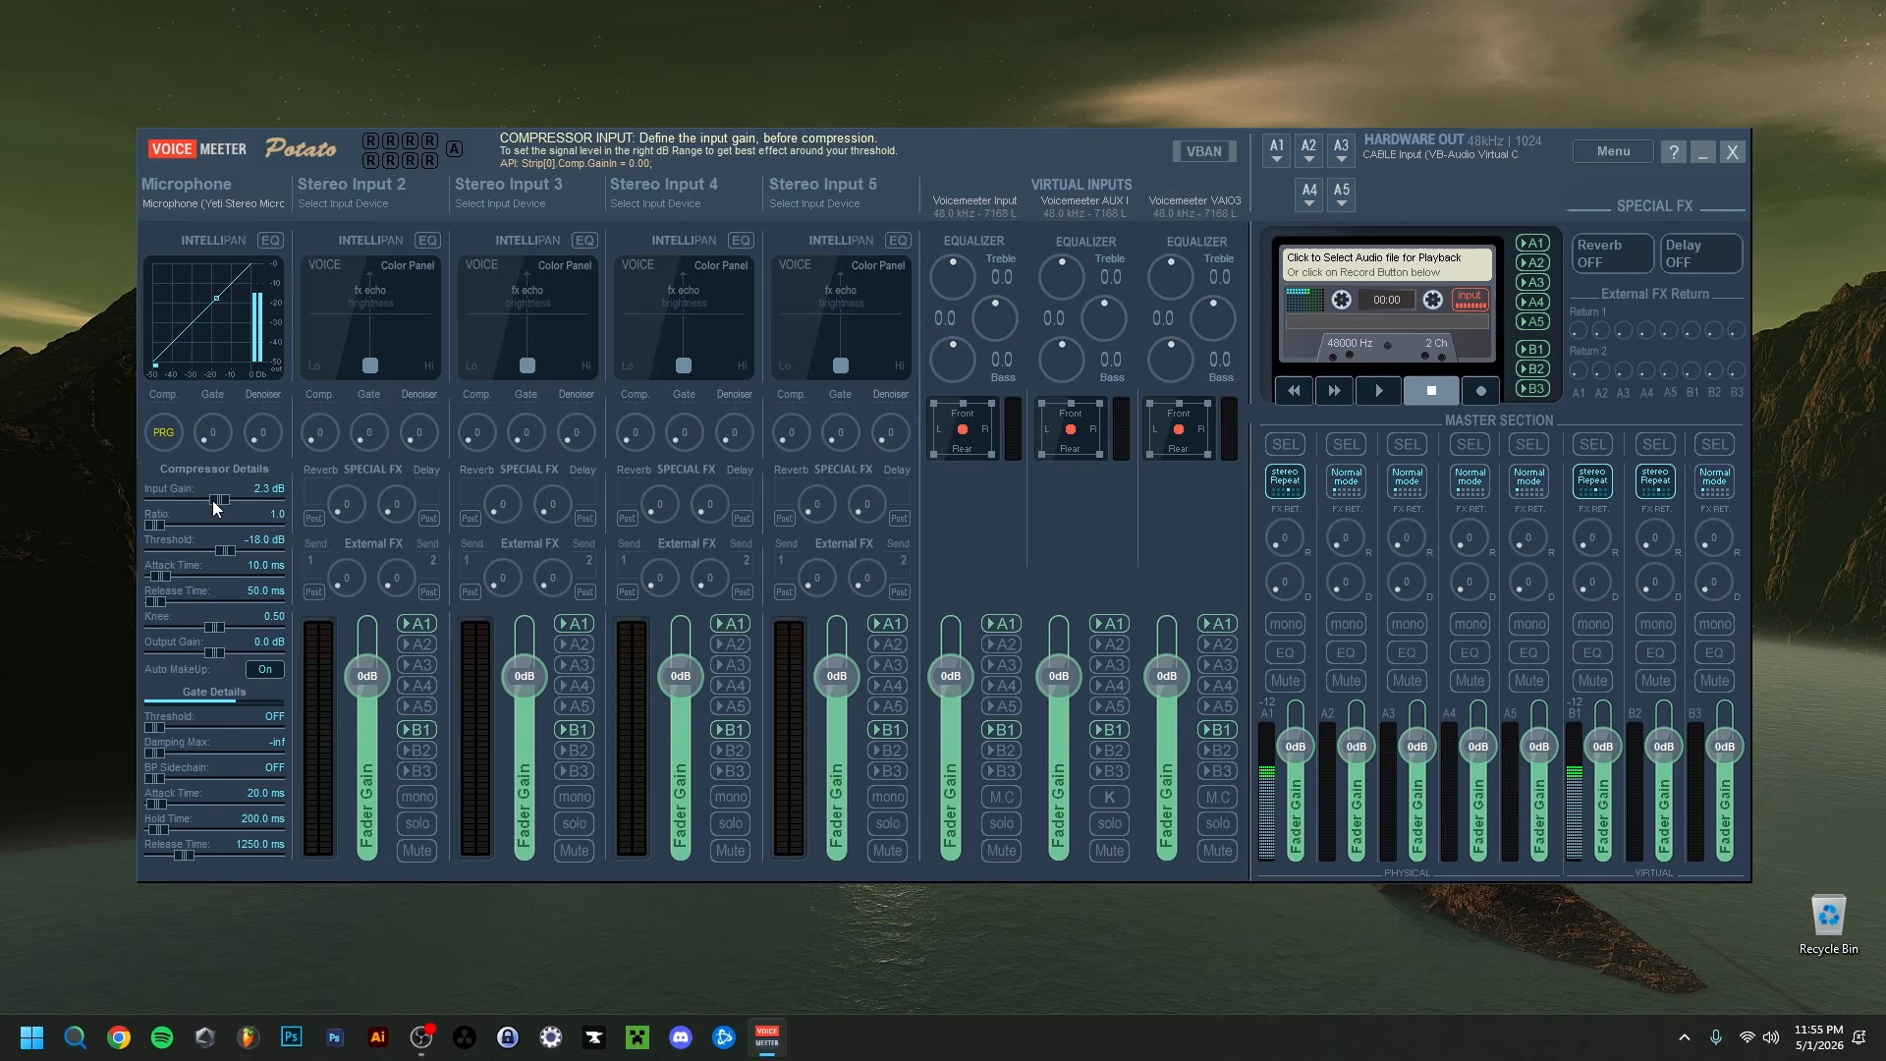
left_click_drag(224, 549, 160, 609)
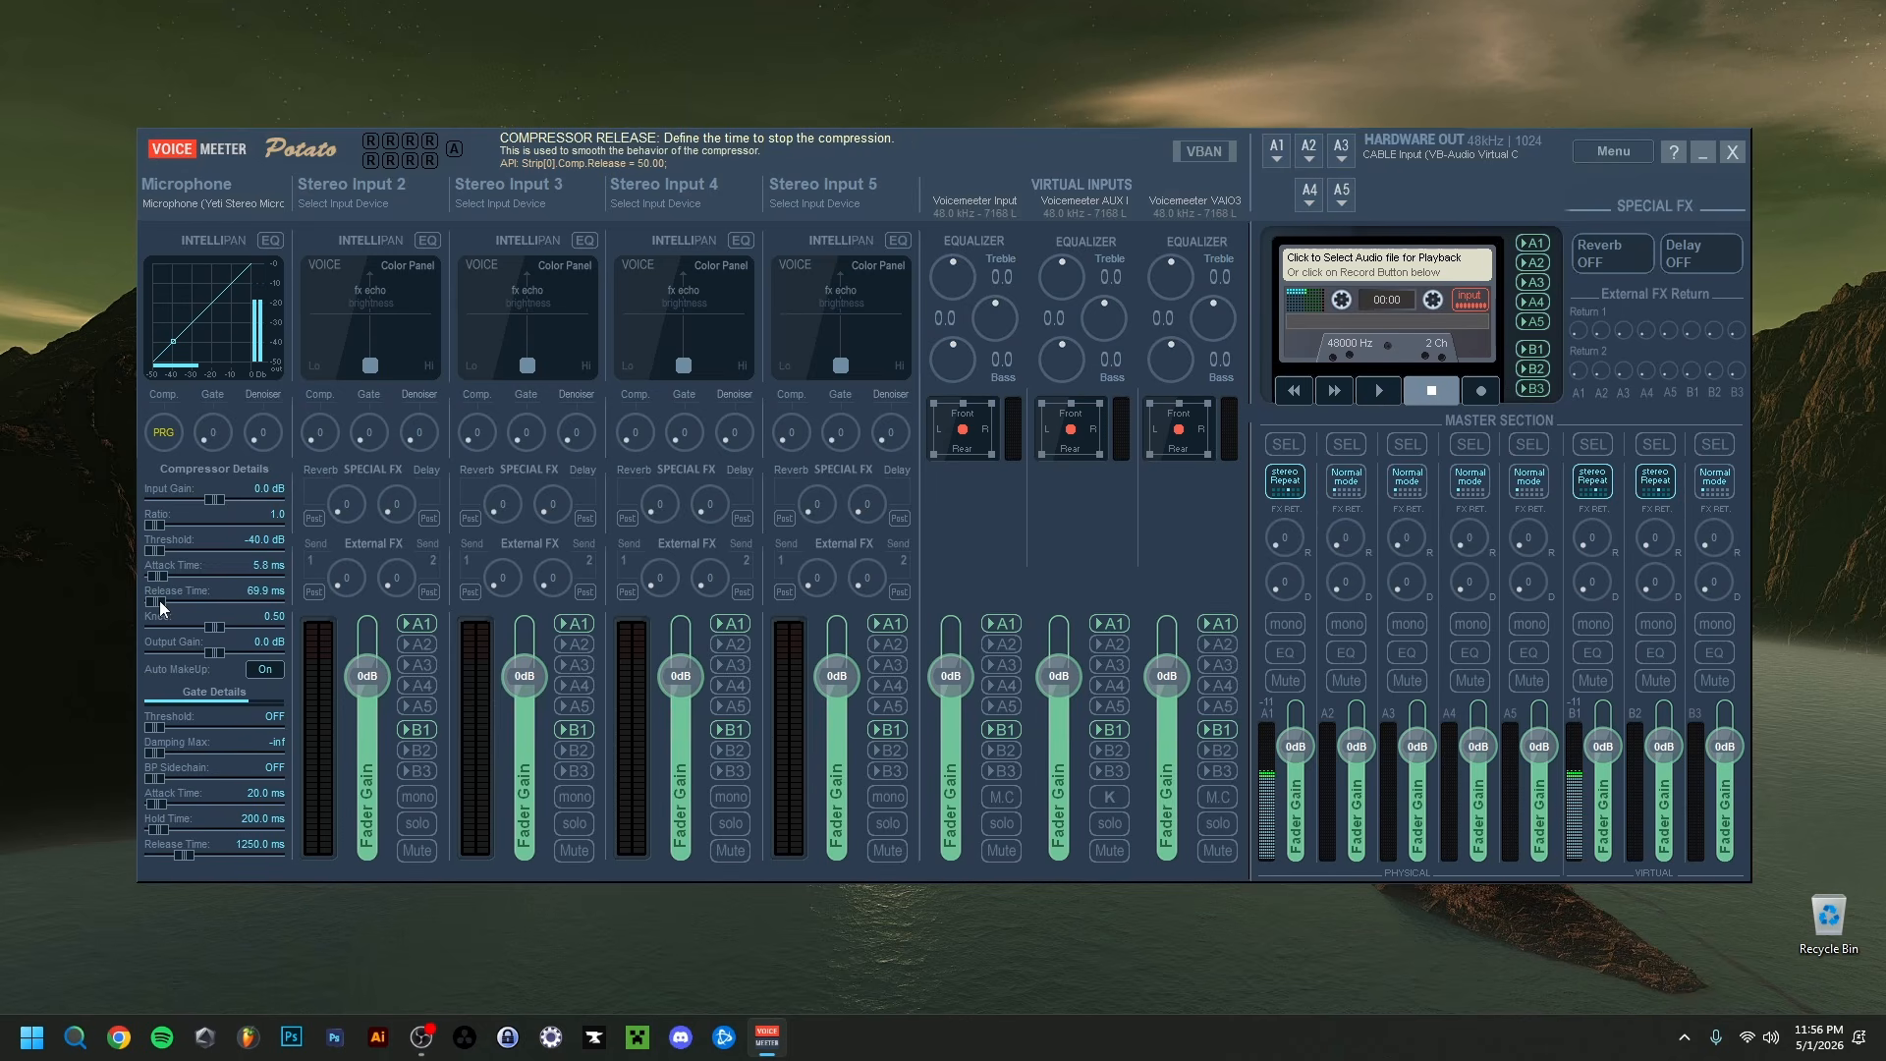
scroll(159, 601, "up", 5)
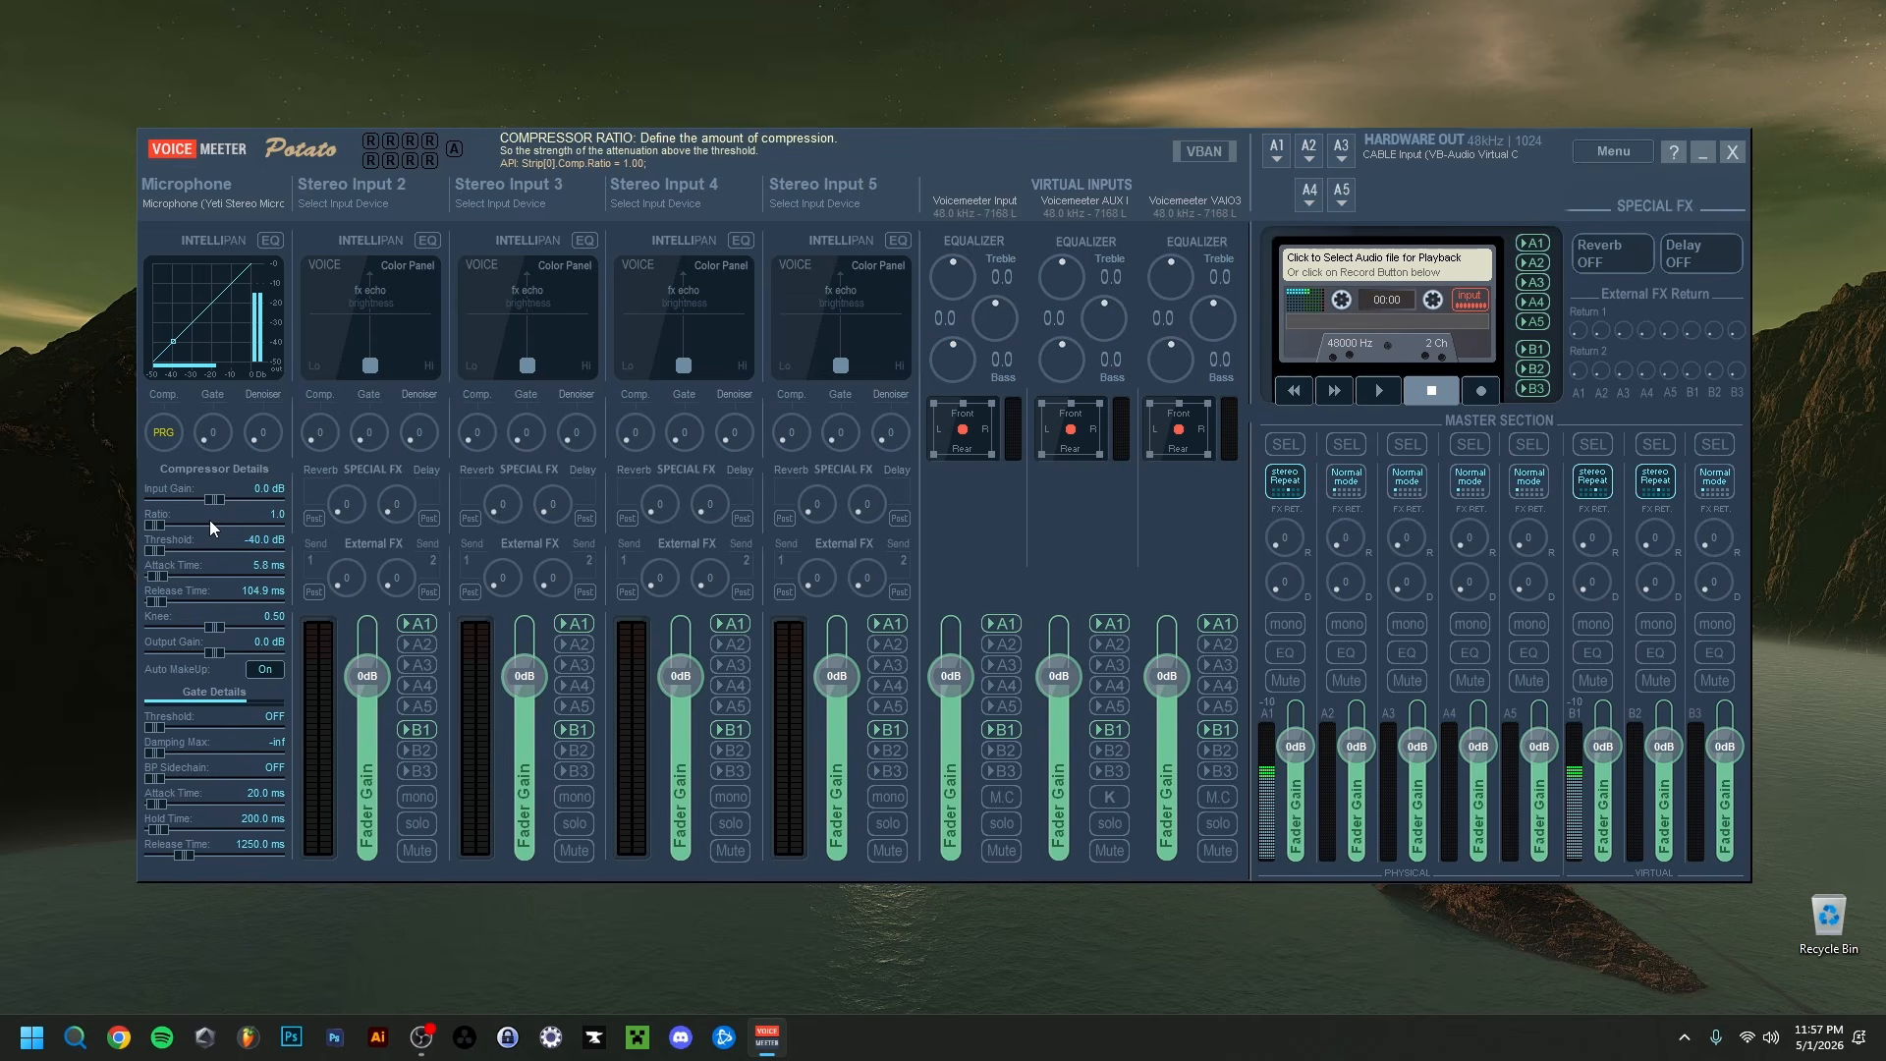
double_click(163, 433)
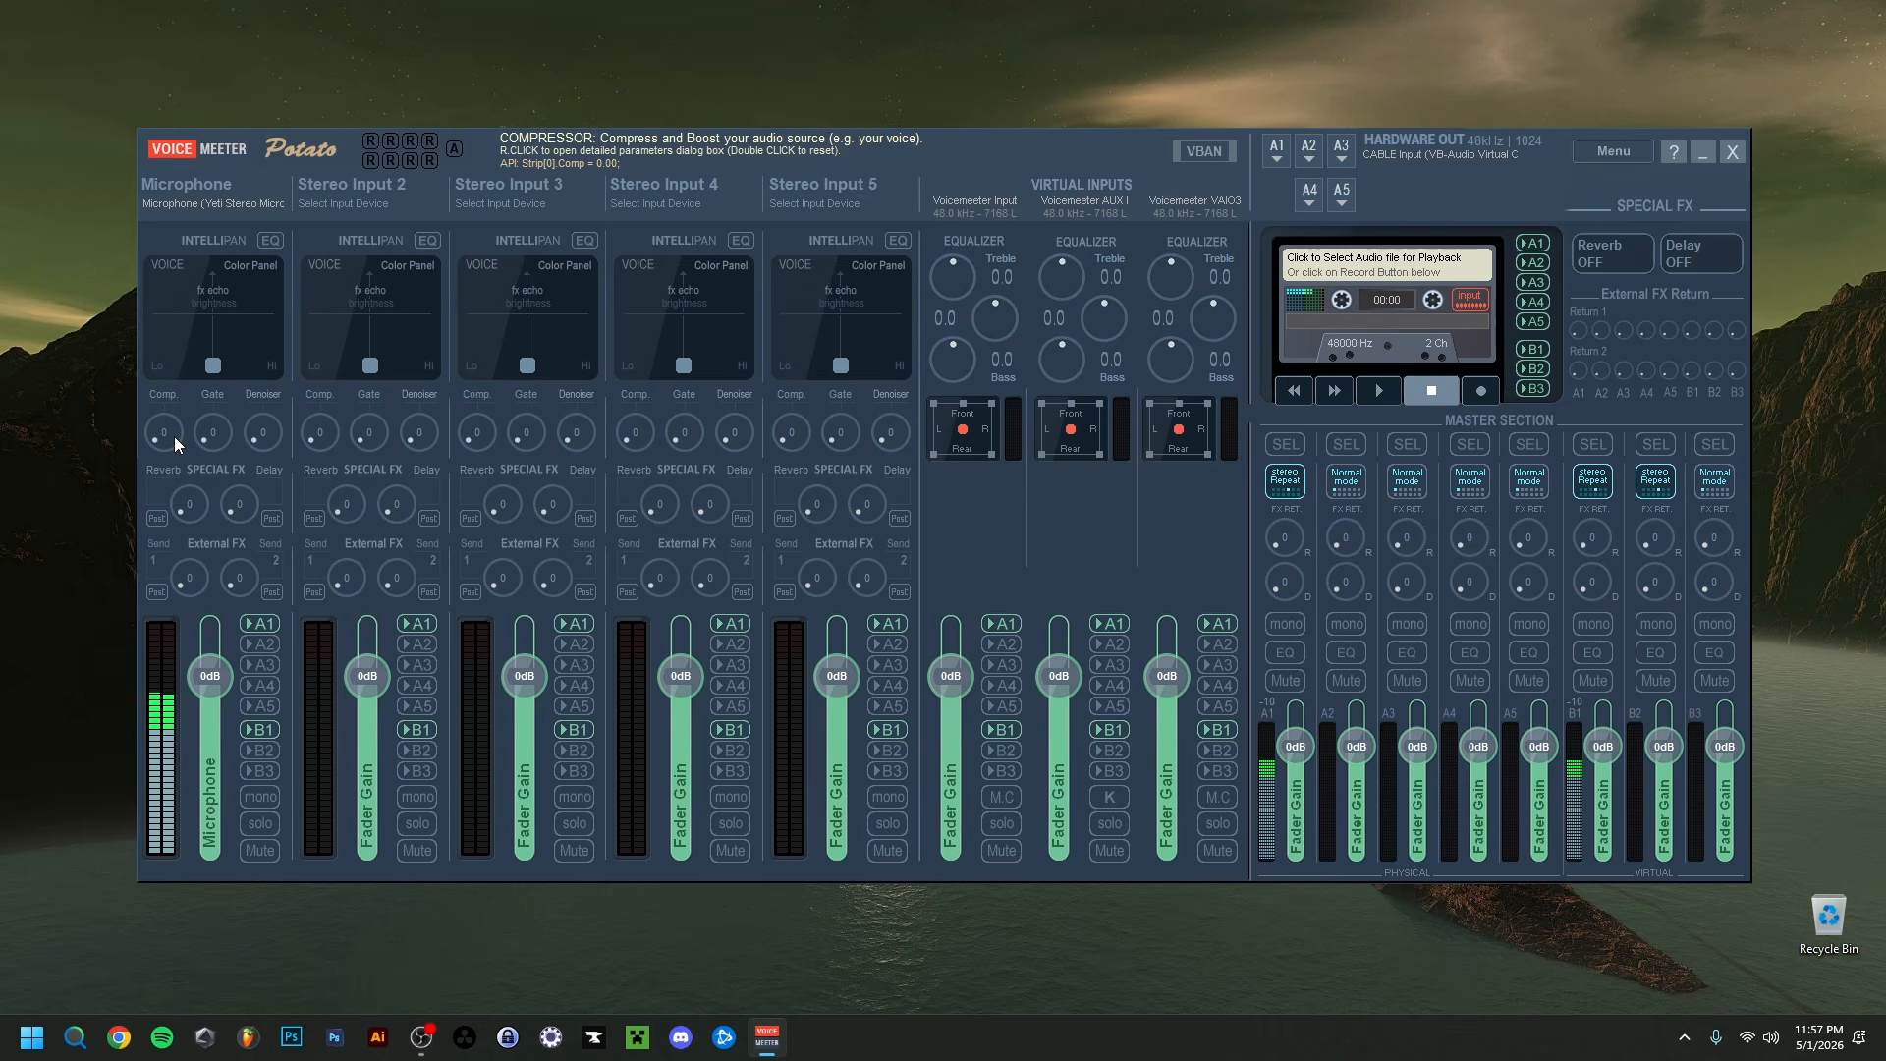
Step: Try a gate threshold of -45 dB on the Microphone, reset the gate, and reopen its details
mouse_move(174, 437)
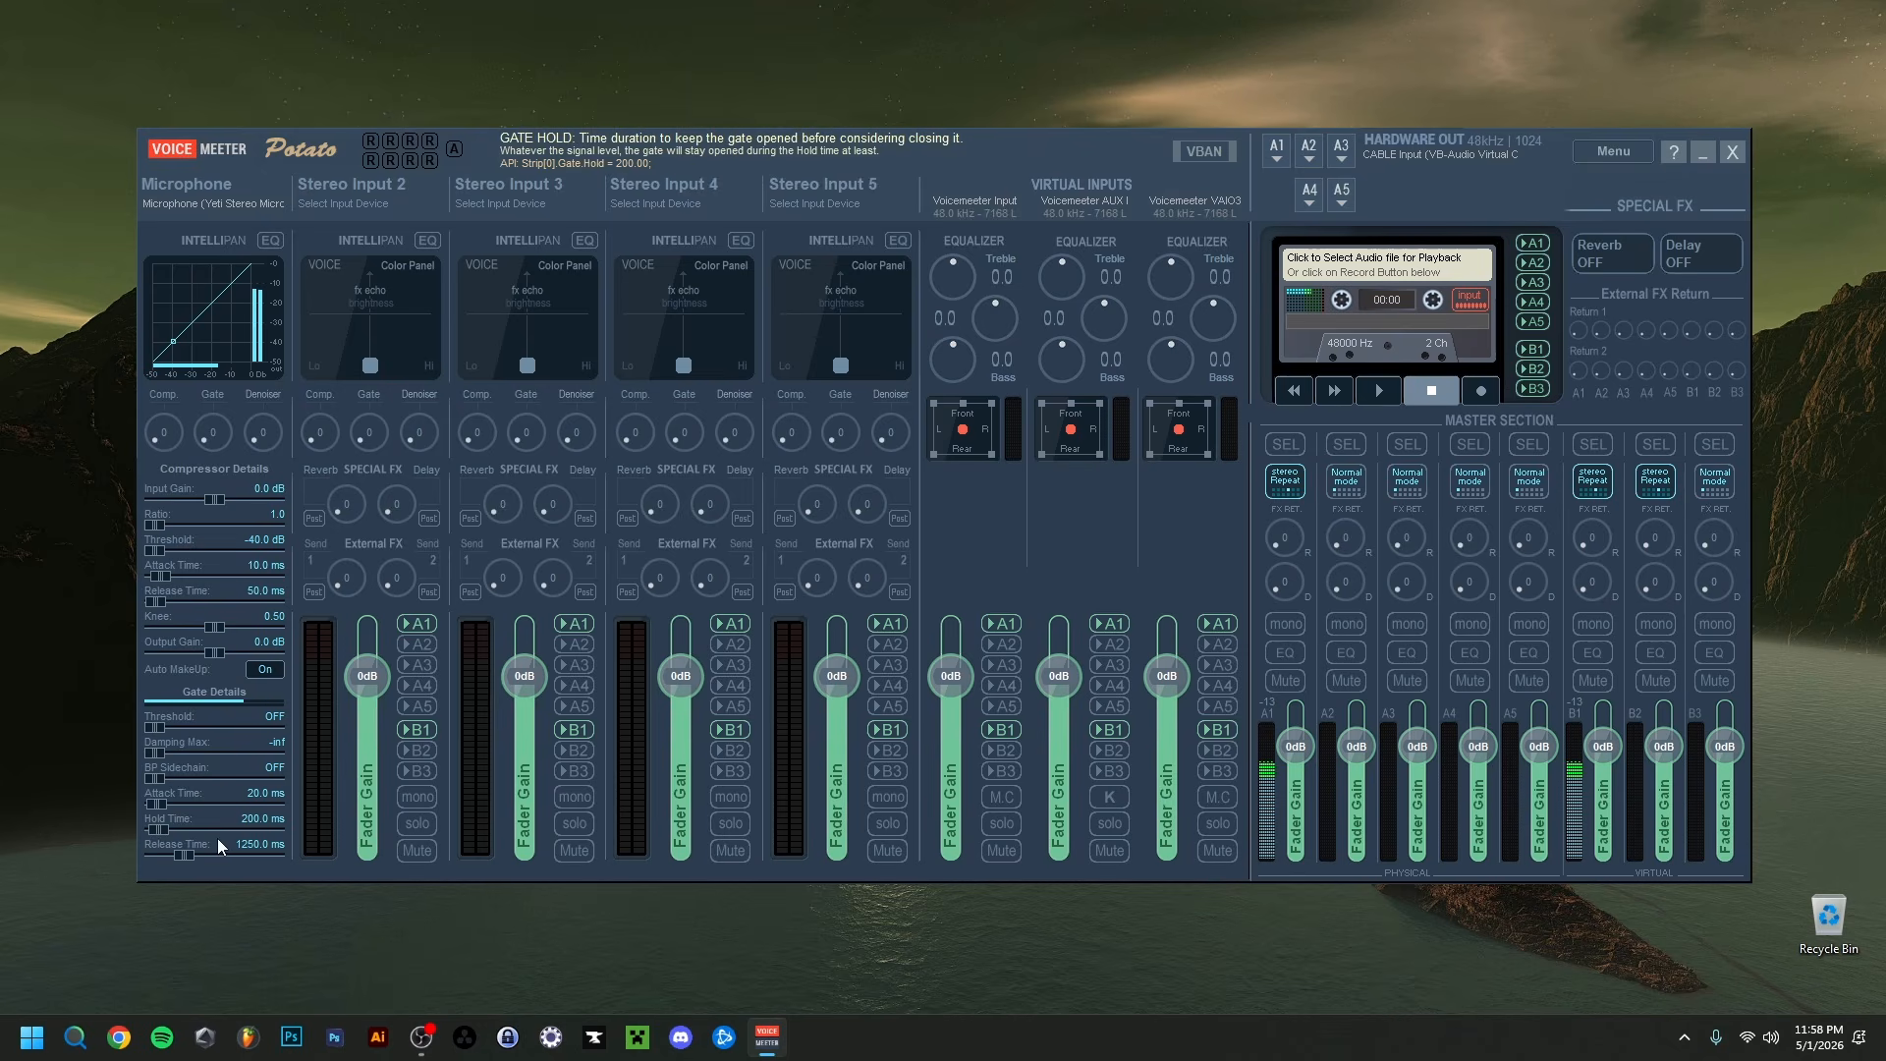
left_click_drag(153, 728, 191, 729)
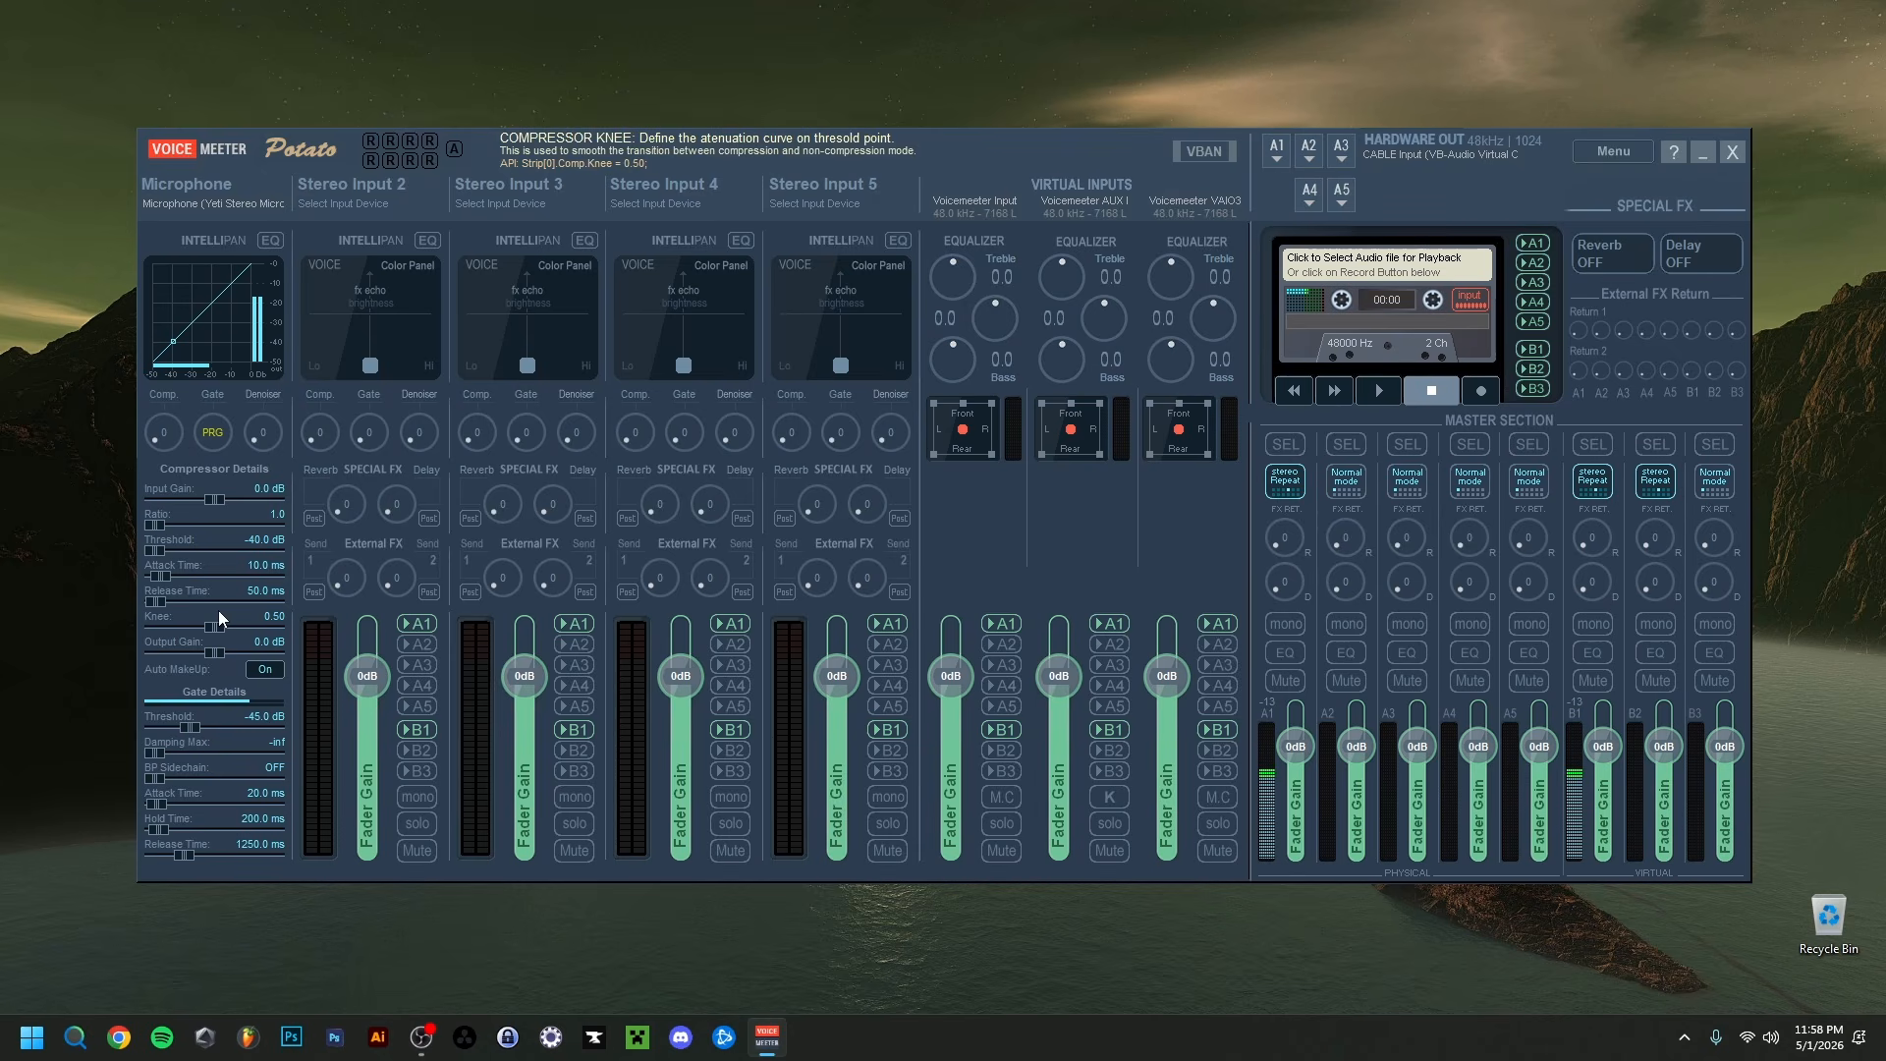
right_click(214, 434)
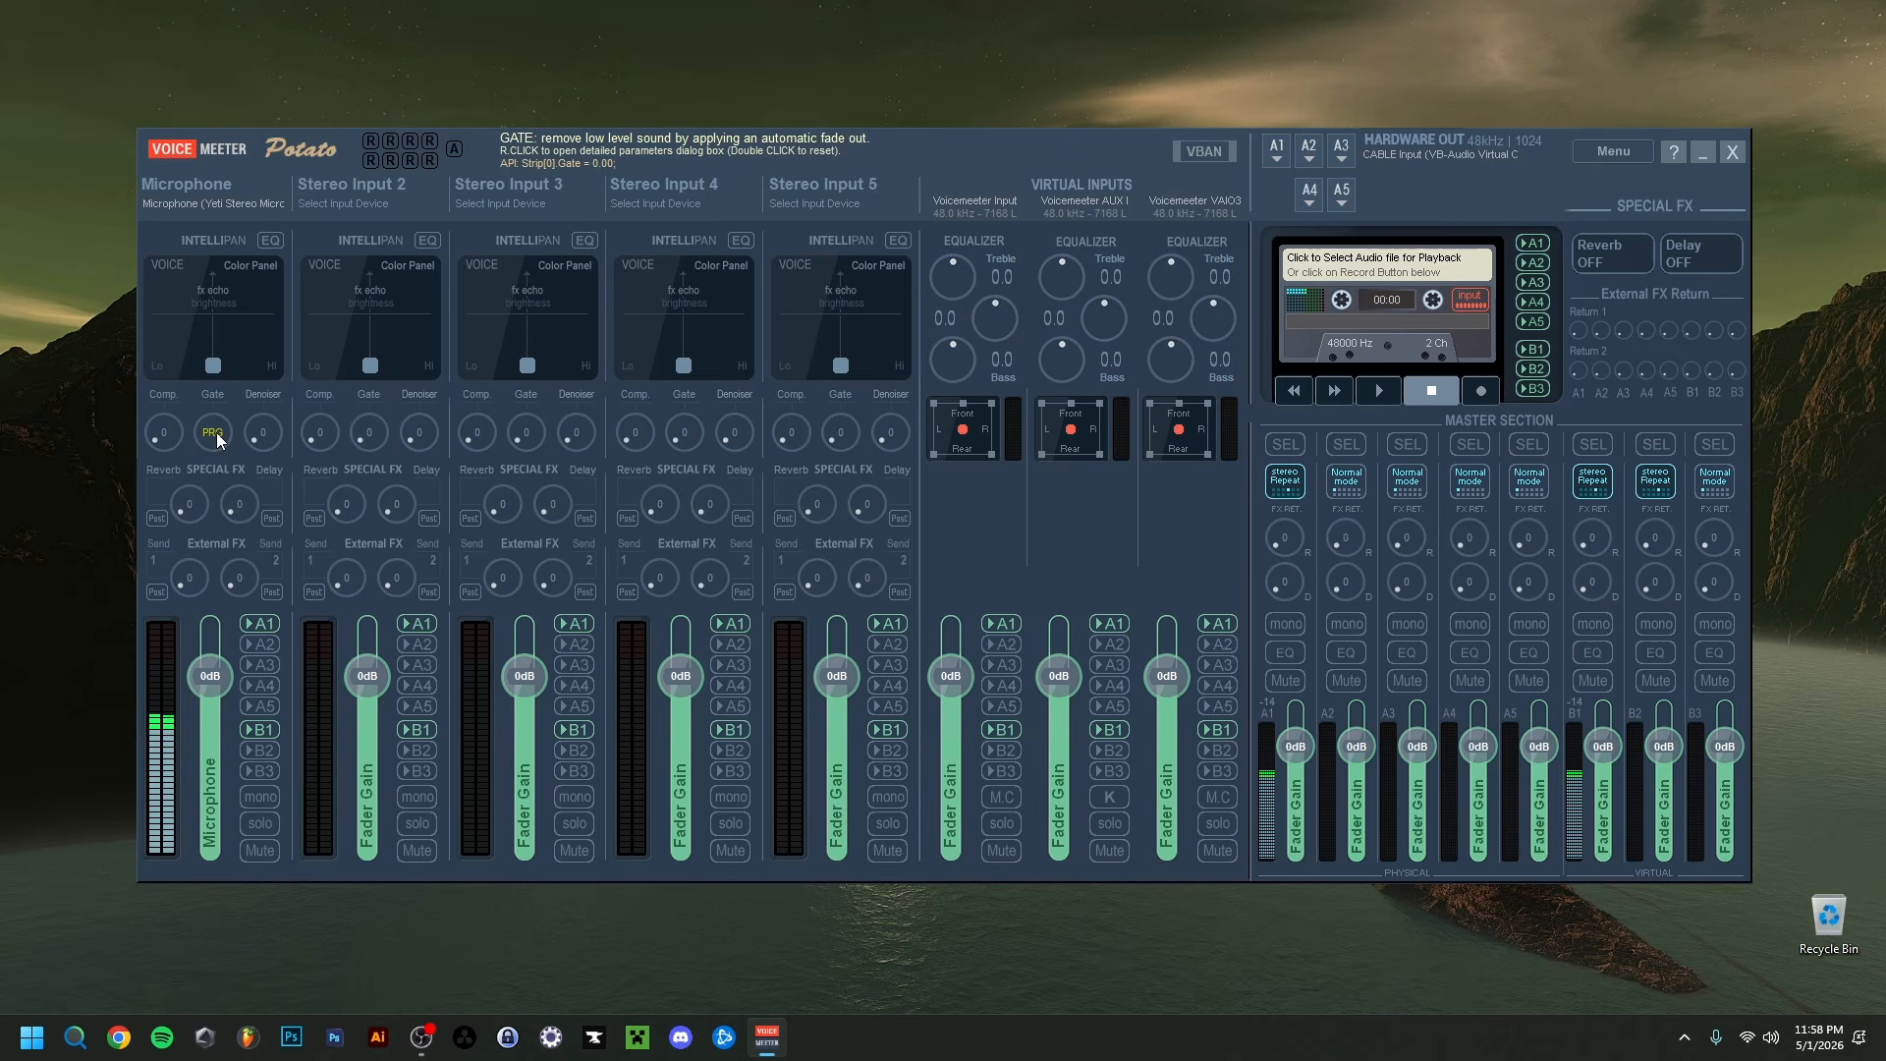
mouse_move(202, 433)
left_mouse_down()
mouse_move(244, 338)
mouse_move(222, 444)
left_mouse_up()
right_click(216, 439)
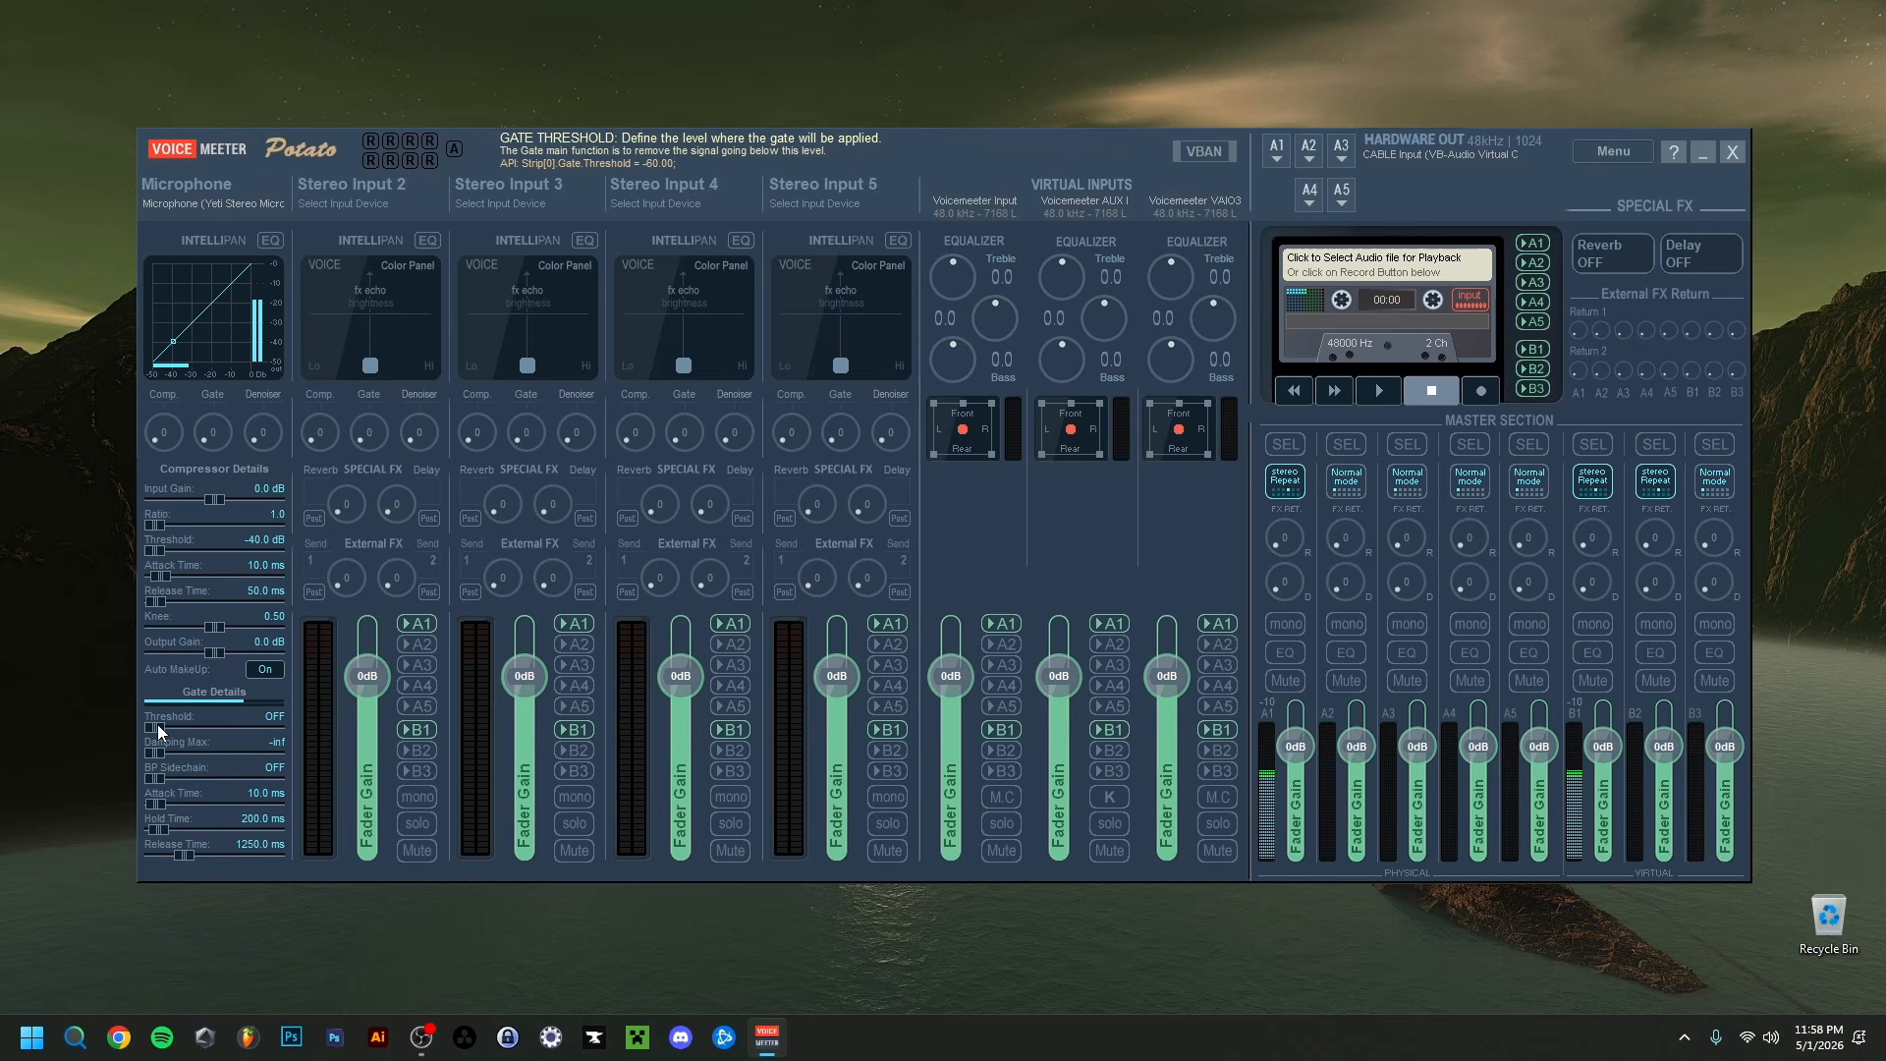
Step: Try raising the Microphone's gate threshold and adjusting the maximum damping, returning the threshold to OFF
left_click_drag(156, 724, 198, 721)
left_click_drag(199, 721, 212, 721)
left_click_drag(208, 723, 161, 727)
mouse_move(163, 728)
left_mouse_down()
mouse_move(180, 727)
mouse_move(120, 731)
mouse_move(180, 751)
mouse_move(147, 752)
left_mouse_up()
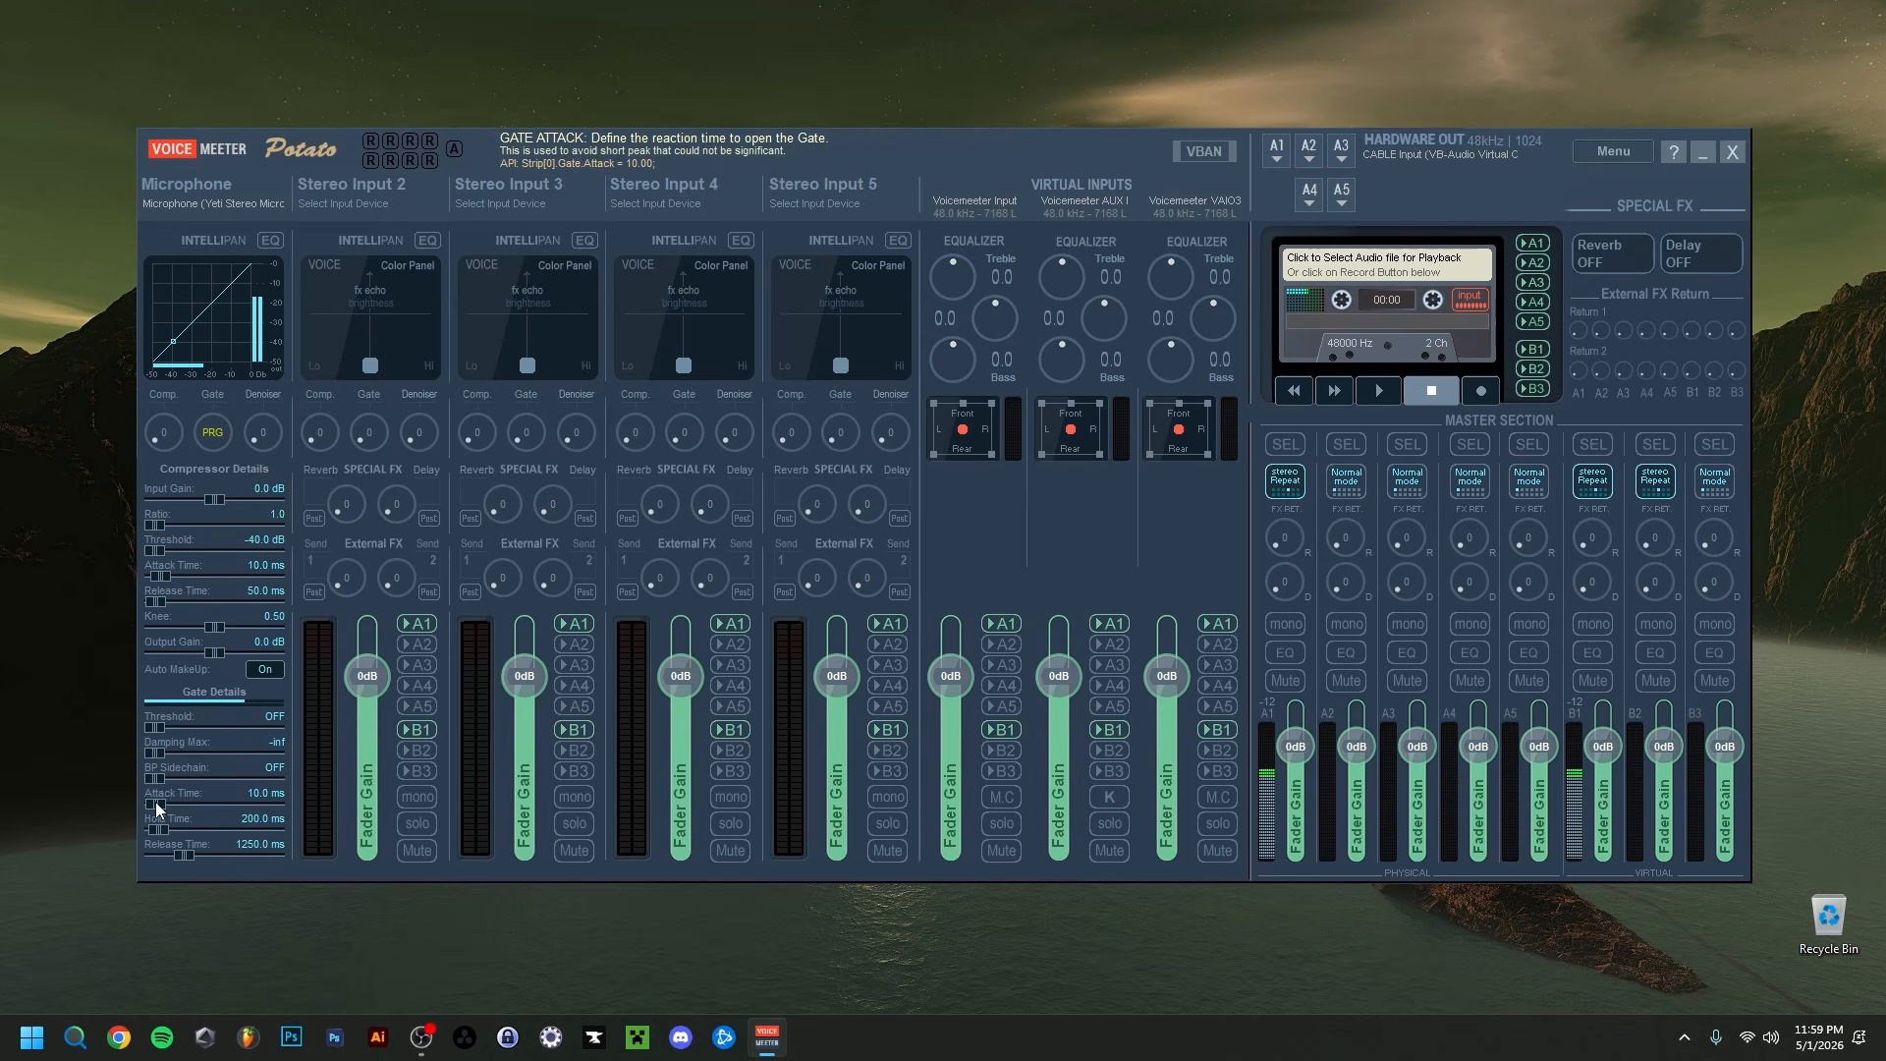
Step: Try the Microphone gate's attack at 0 ms, a longer hold time and a release of about 550 ms, resetting the gate
left_click_drag(155, 802, 156, 801)
left_click_drag(151, 799, 148, 799)
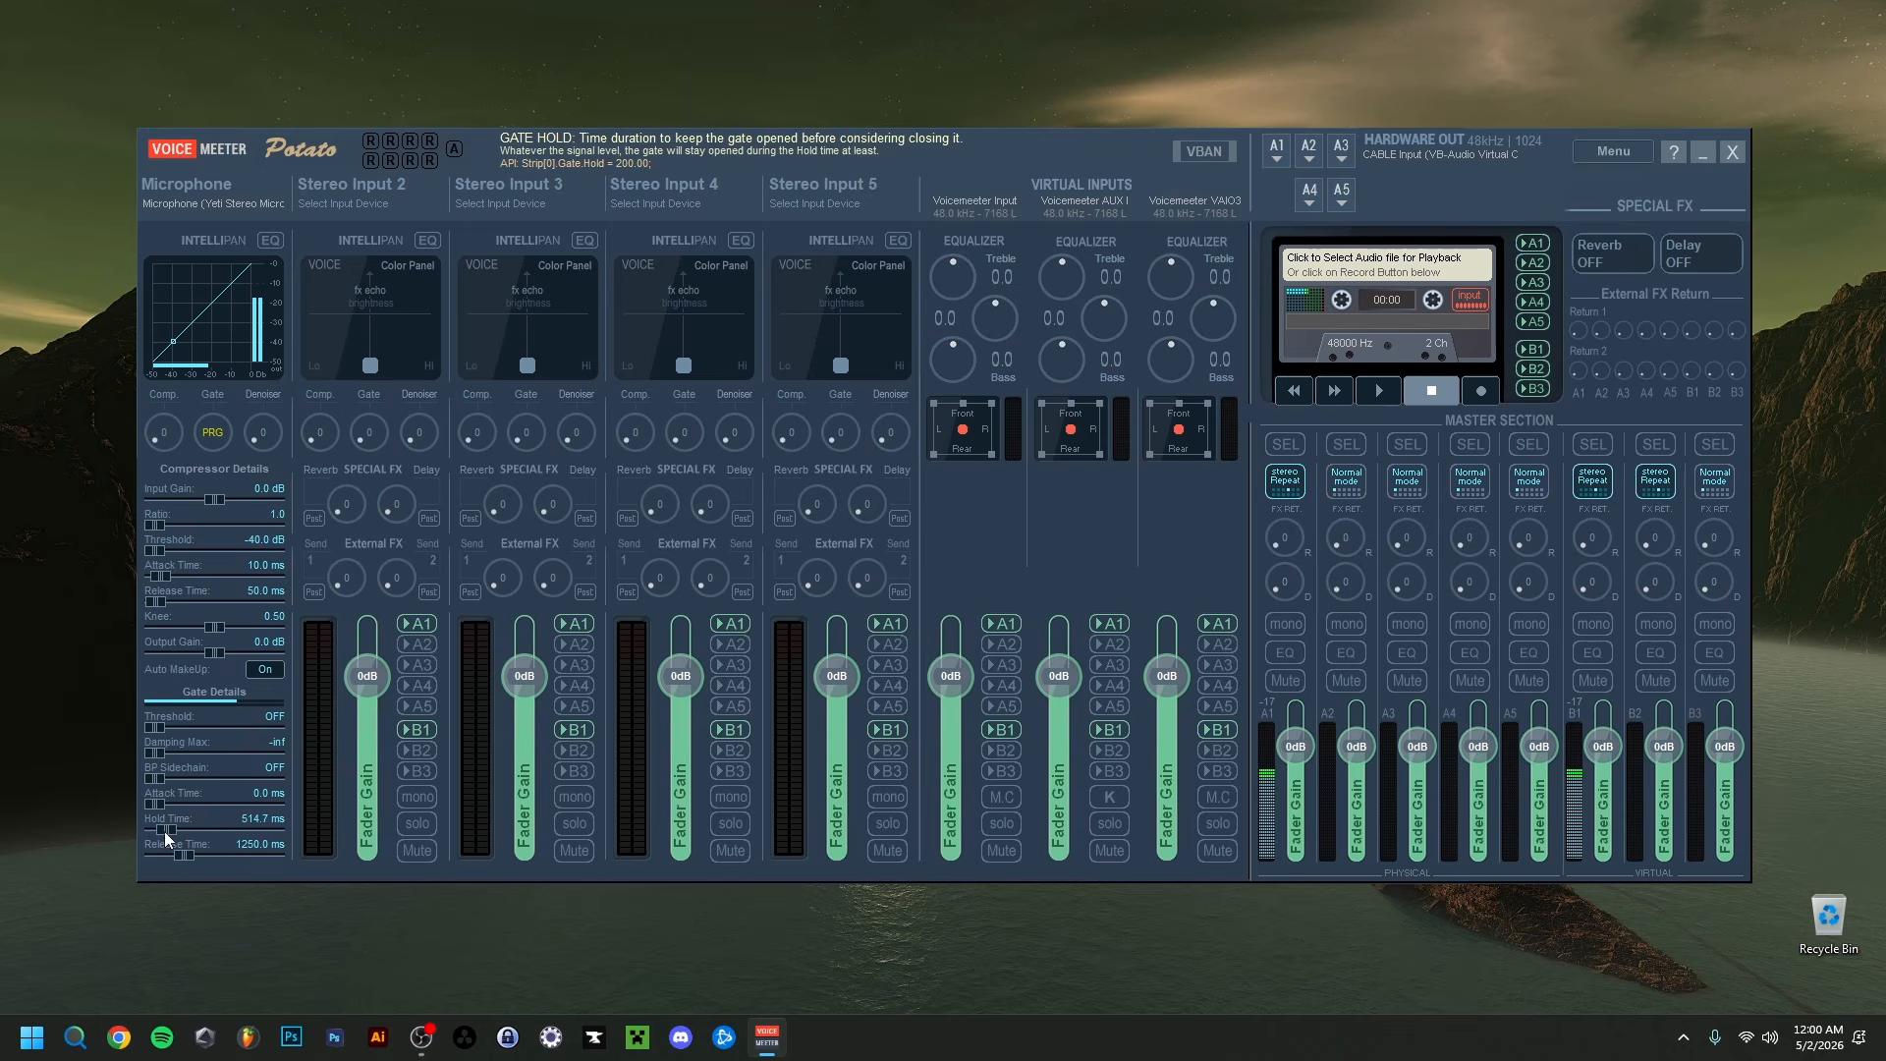
double_click(163, 831)
left_click_drag(183, 856, 163, 857)
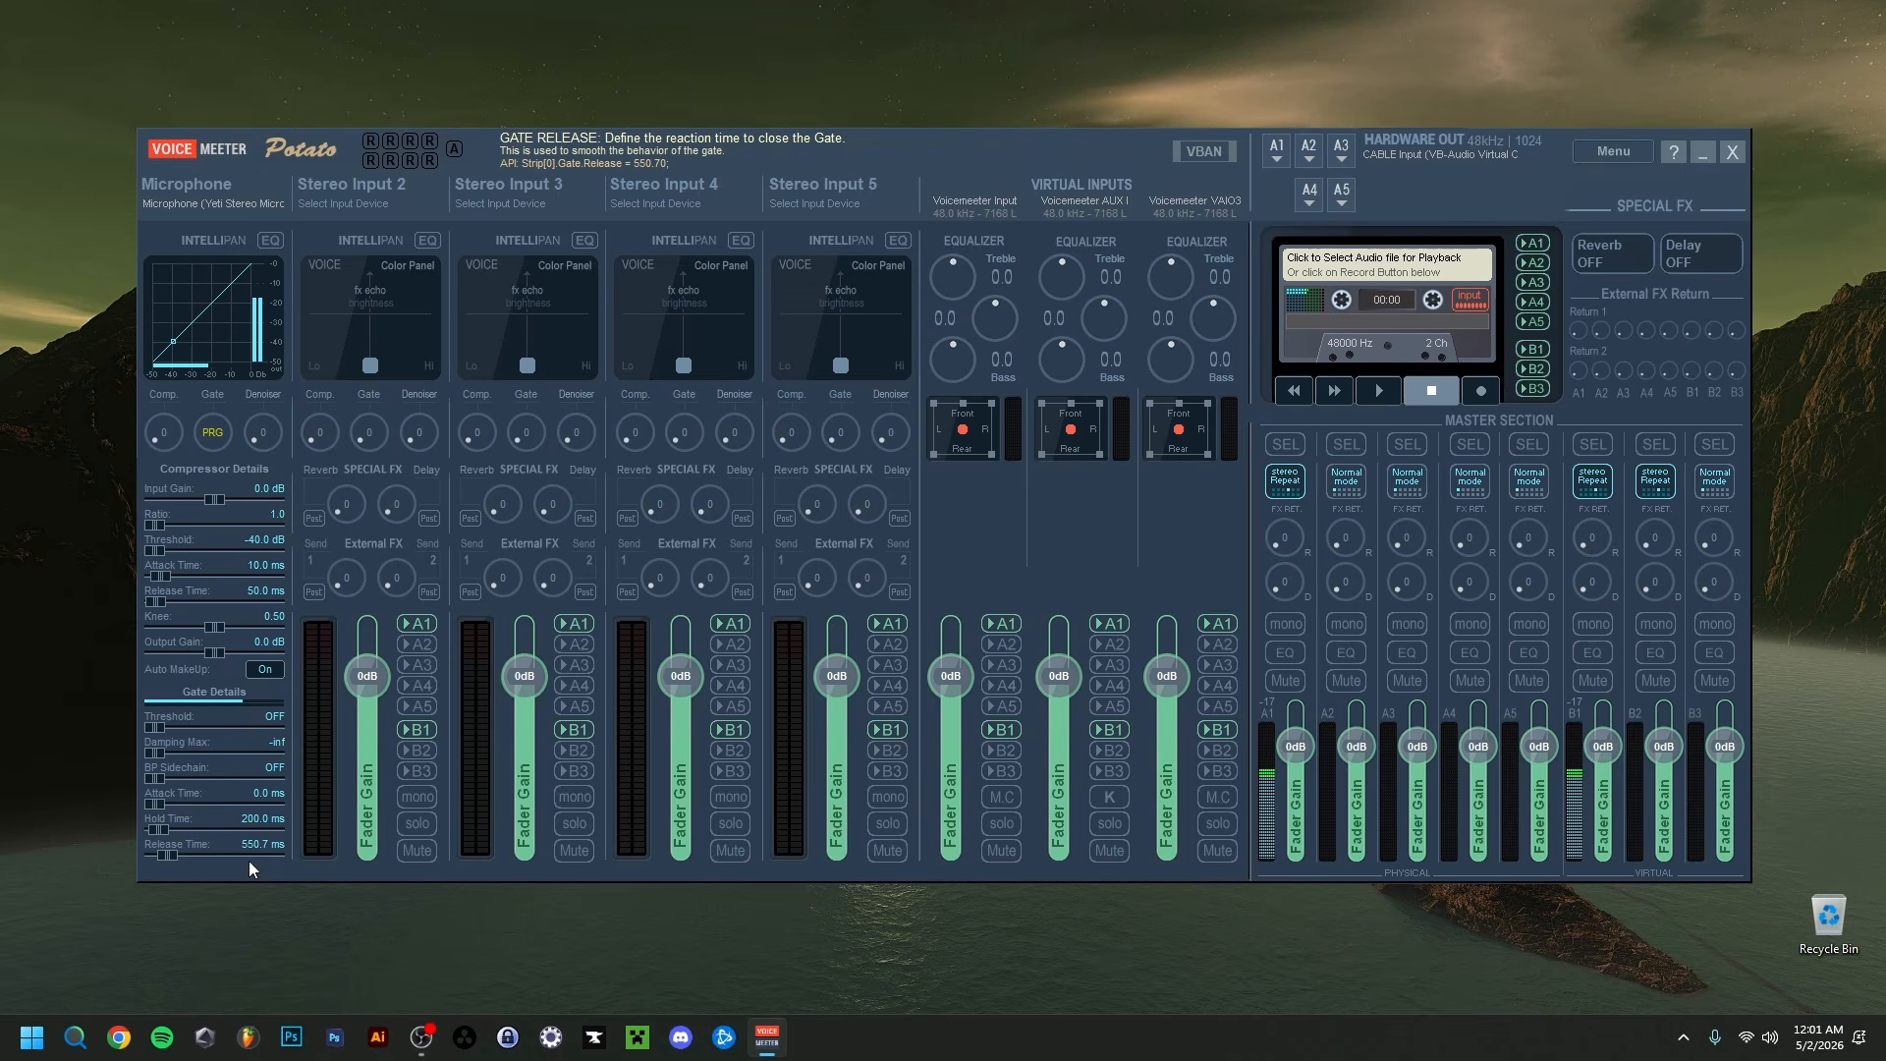
double_click(217, 437)
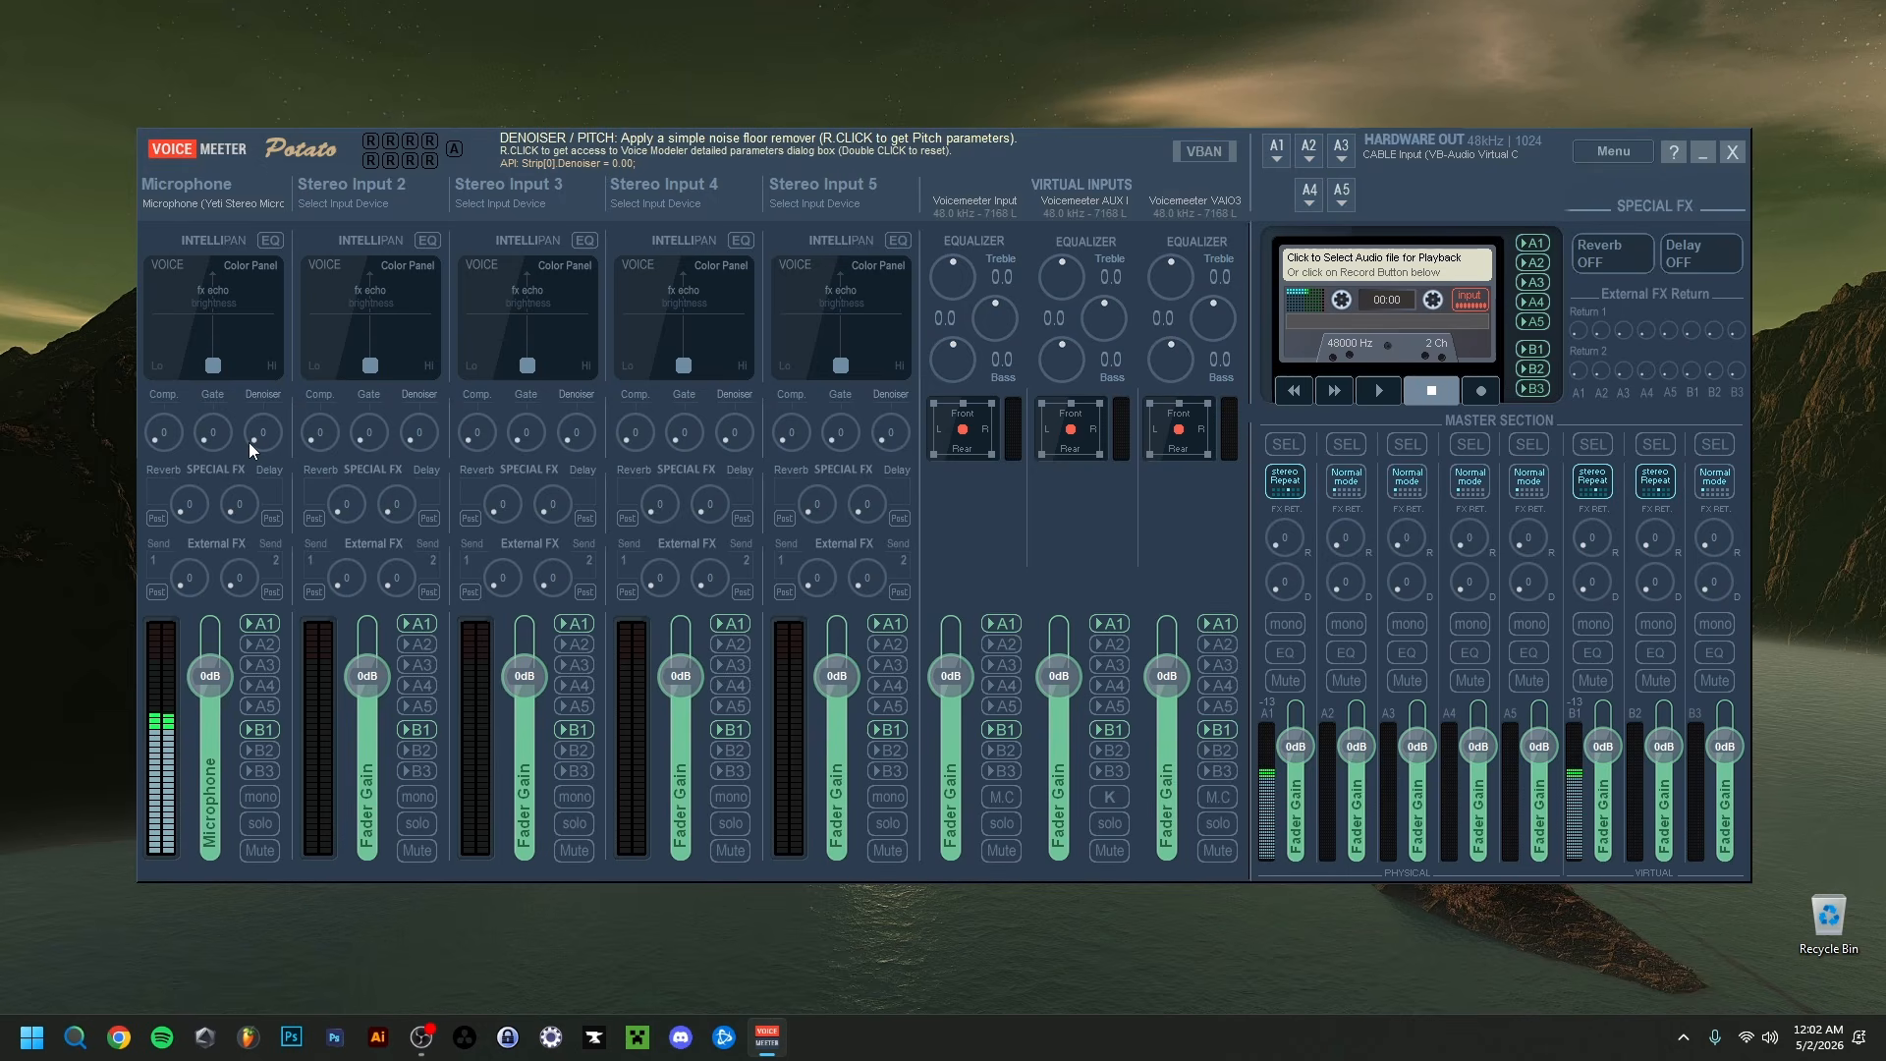
Step: Open the Microphone's denoiser and voice modeler details, trying the noise remover and the dry/wet balance and resetting both
mouse_move(263, 441)
left_mouse_down()
mouse_move(300, 359)
mouse_move(263, 438)
left_mouse_up()
right_click(263, 438)
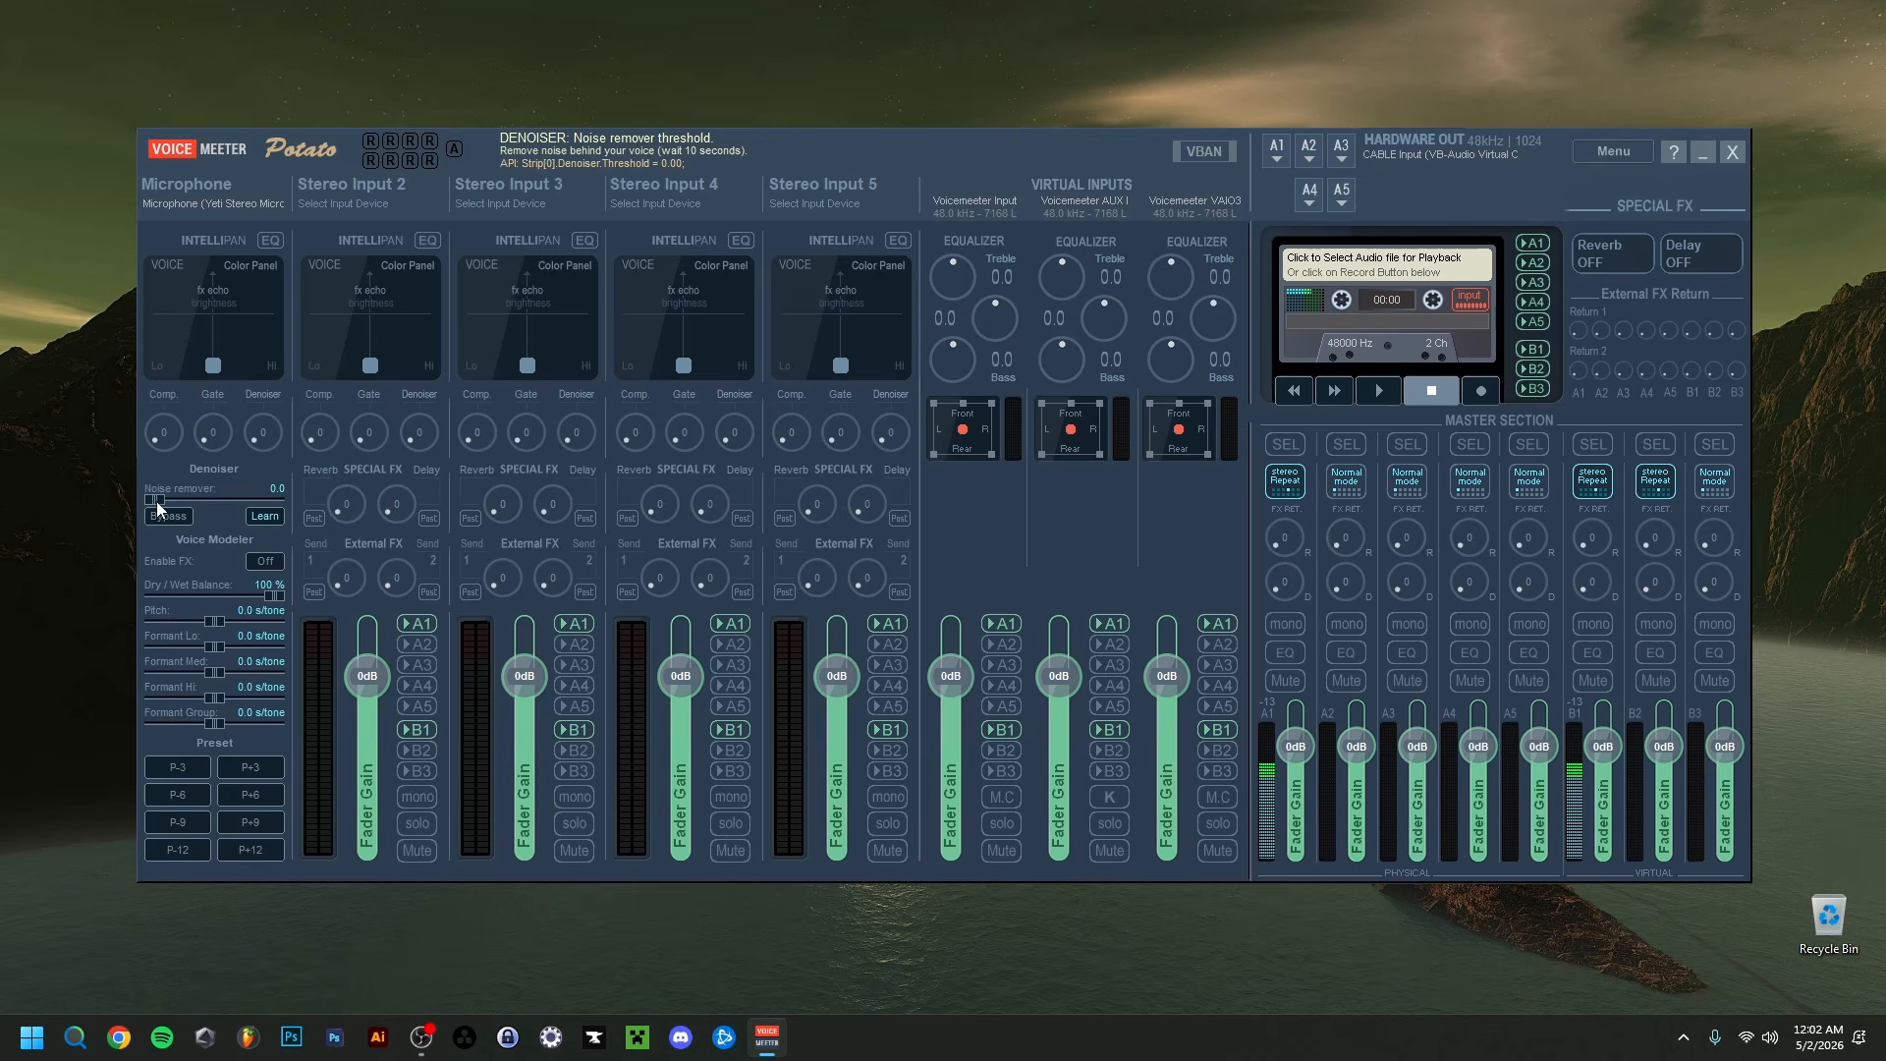
left_click_drag(156, 501, 172, 507)
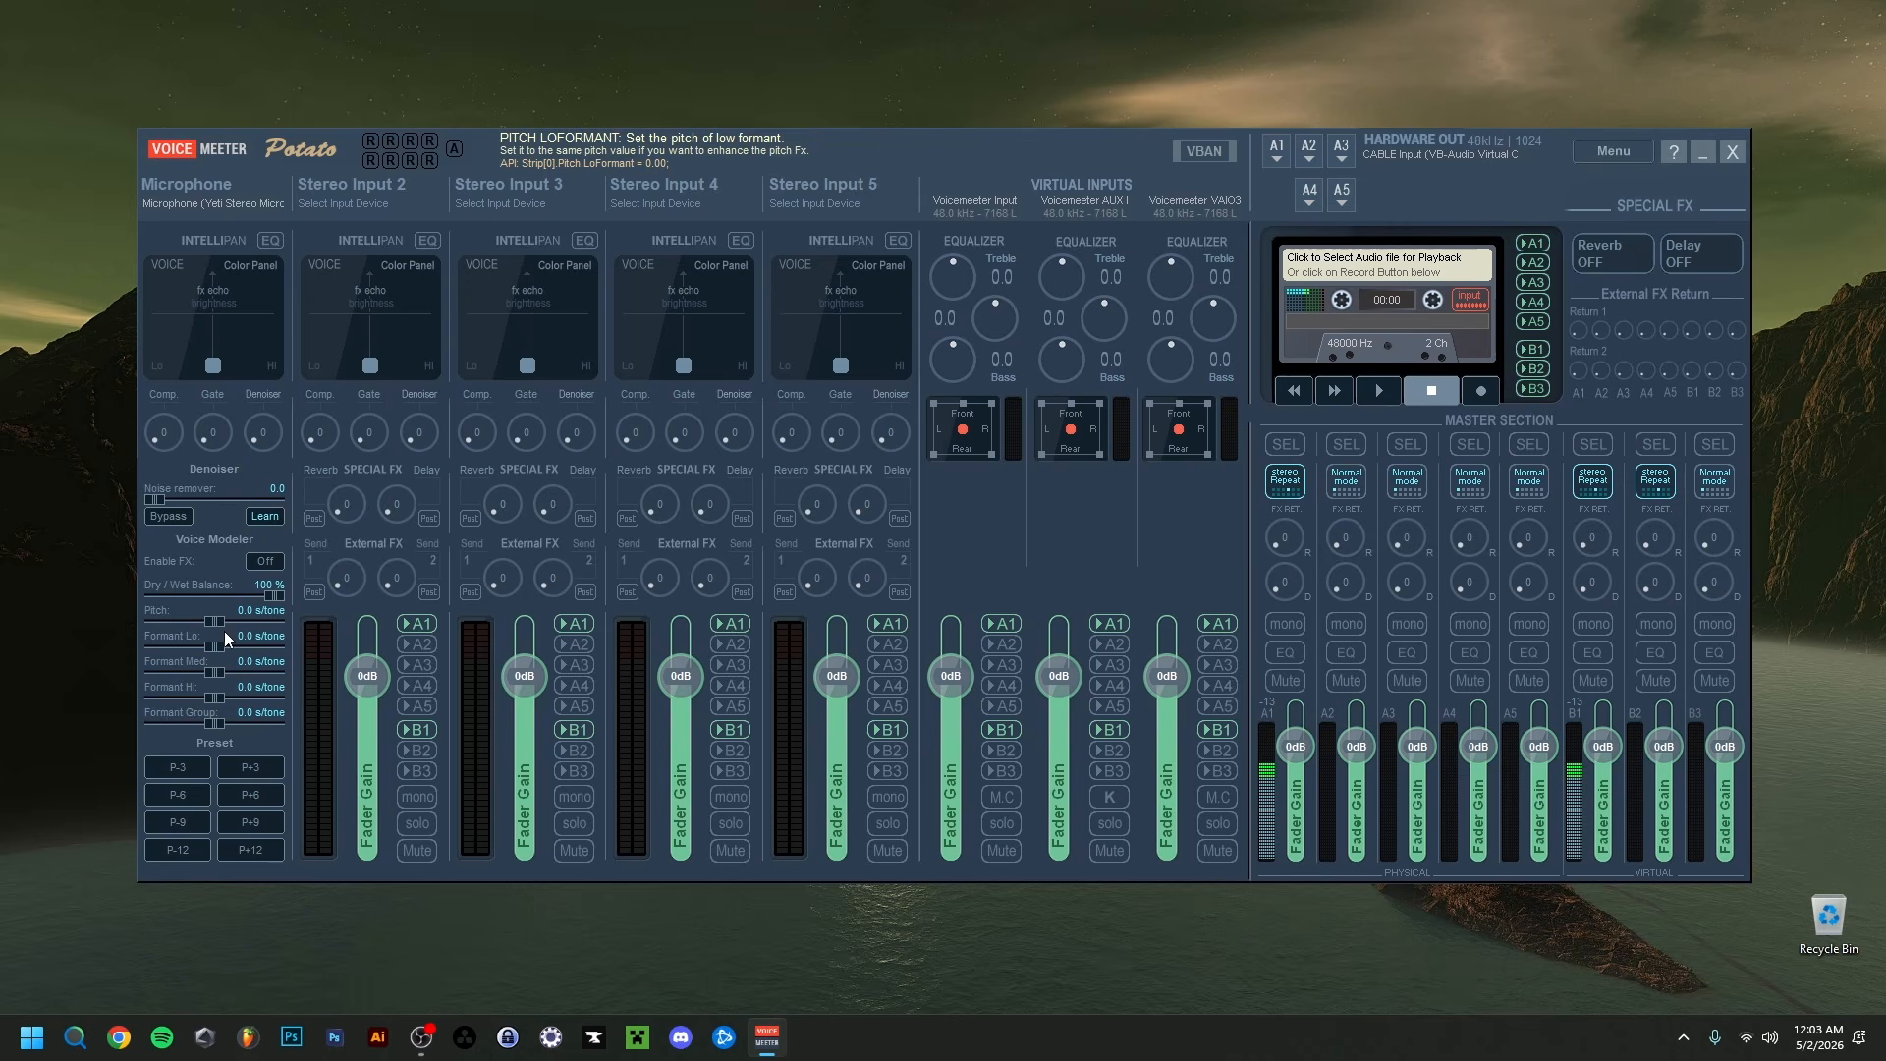
scroll(273, 603, "down", 1)
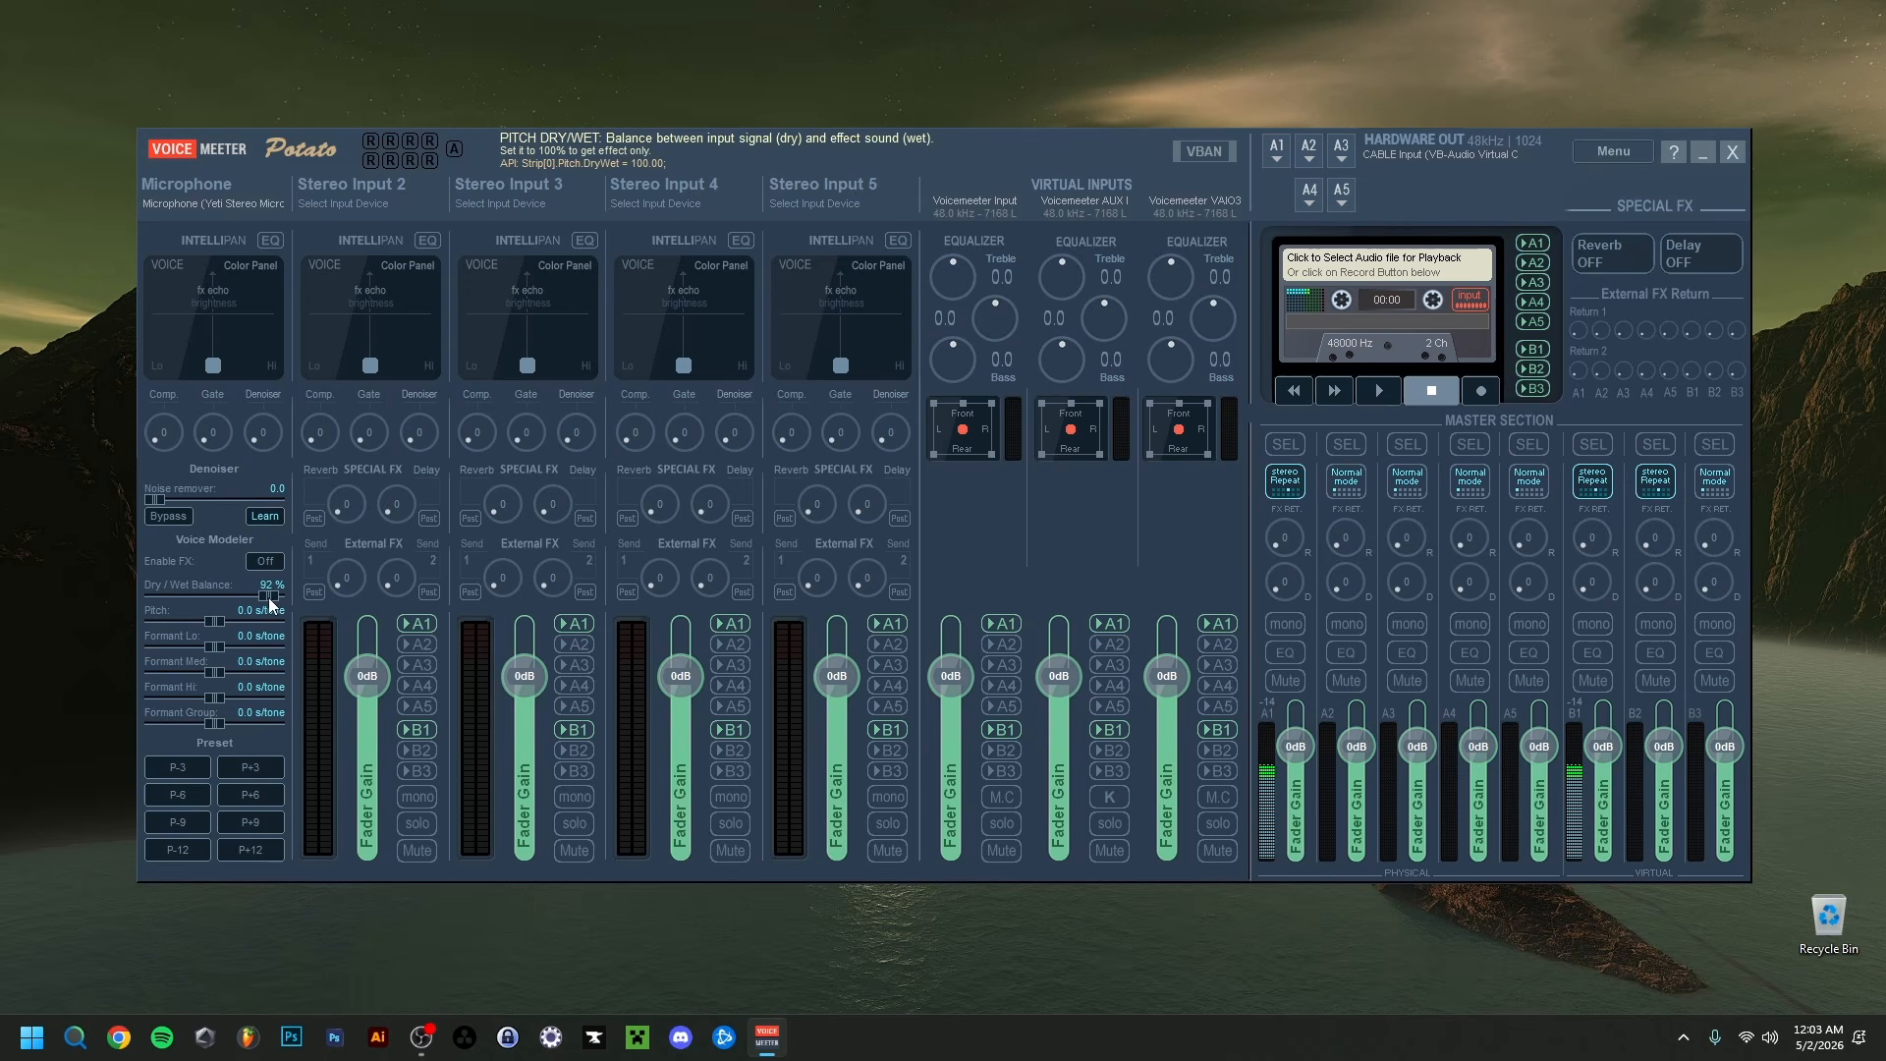
double_click(242, 598)
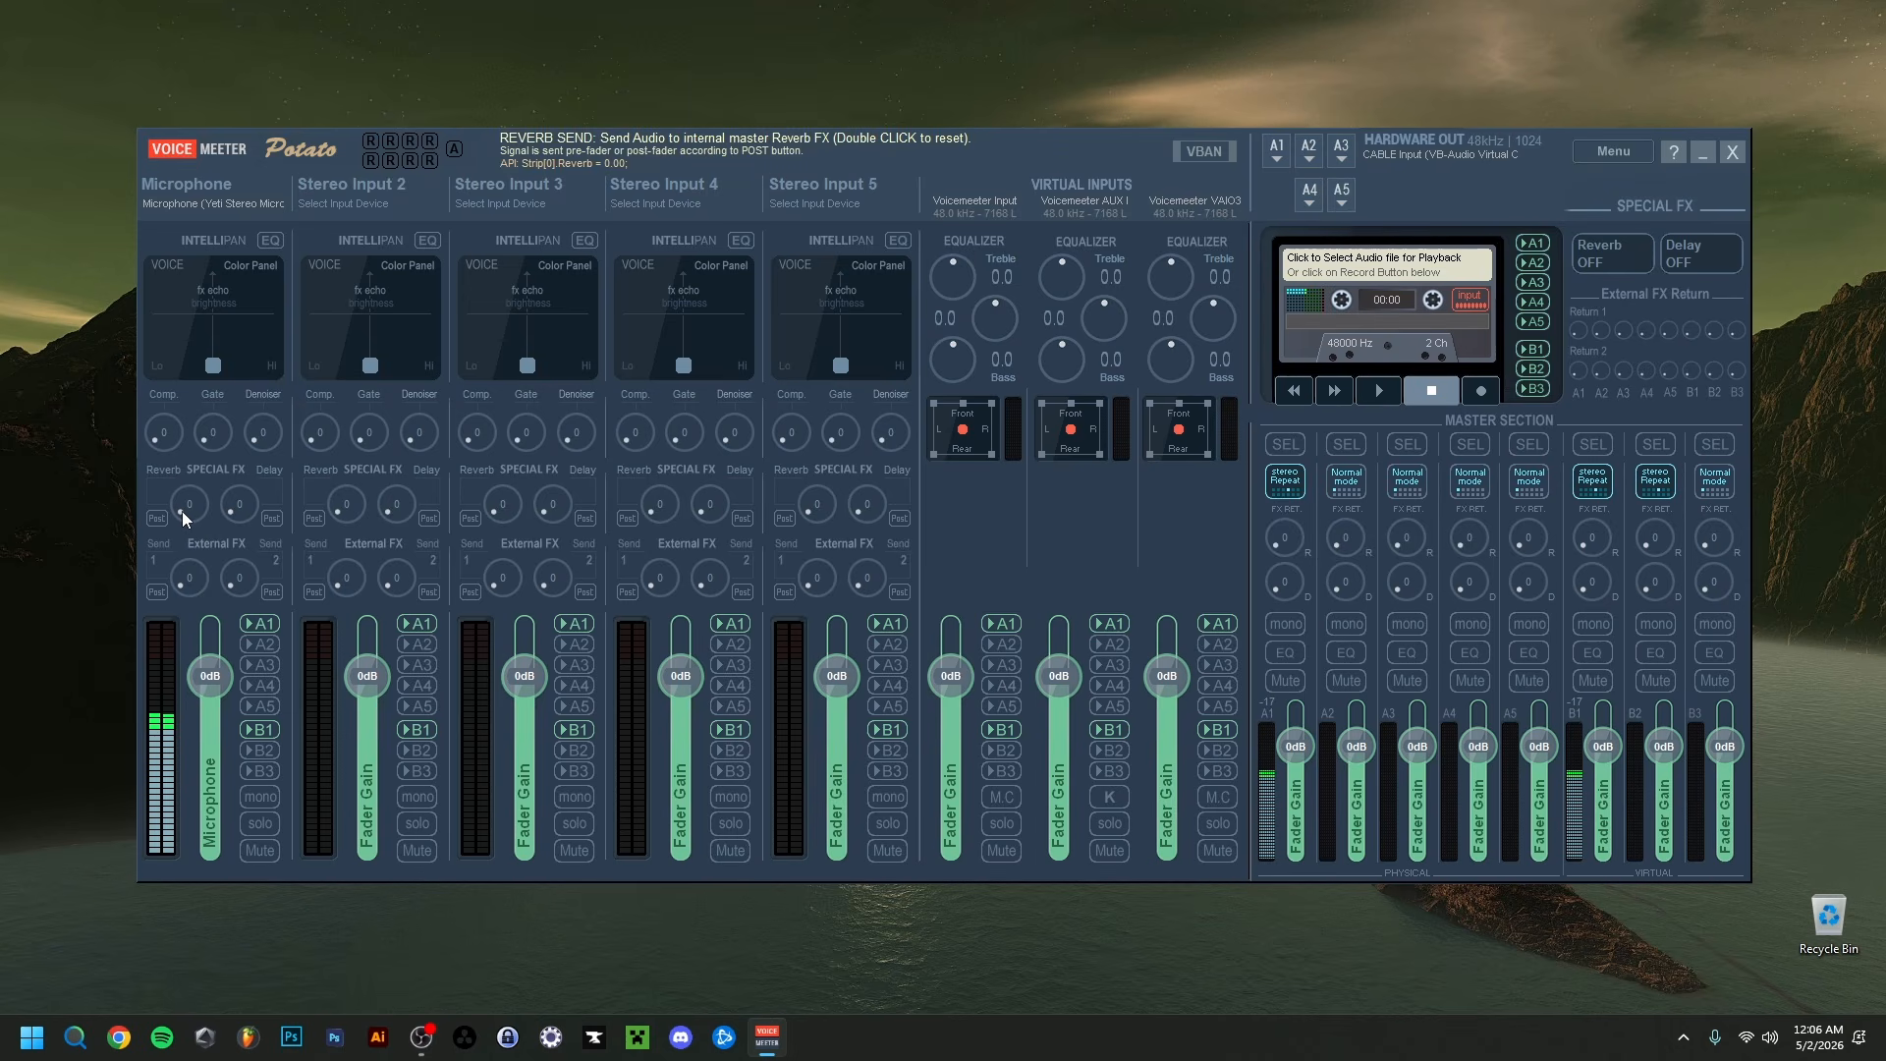
Step: Try the Microphone's reverb send with the master Vocal med reverb enabled and its settings opened, returning both to off
left_click_drag(181, 511, 182, 502)
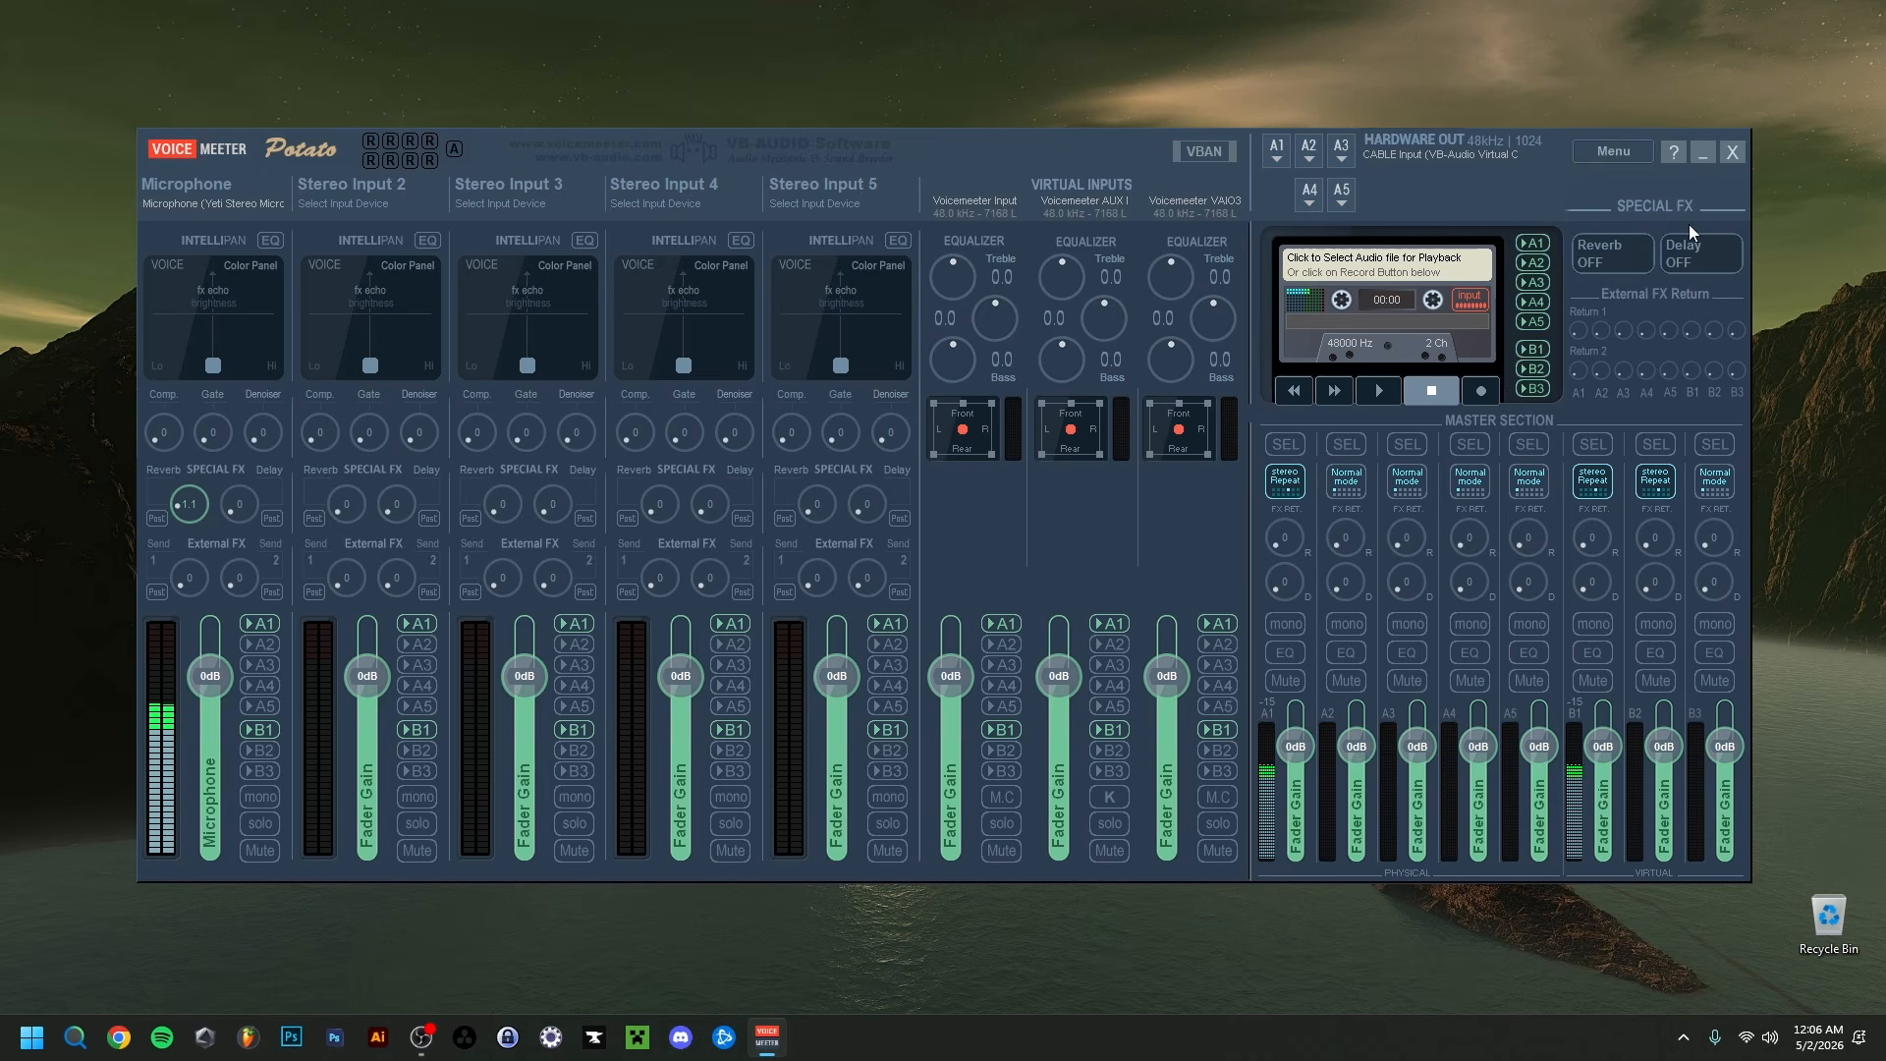
left_click(1610, 254)
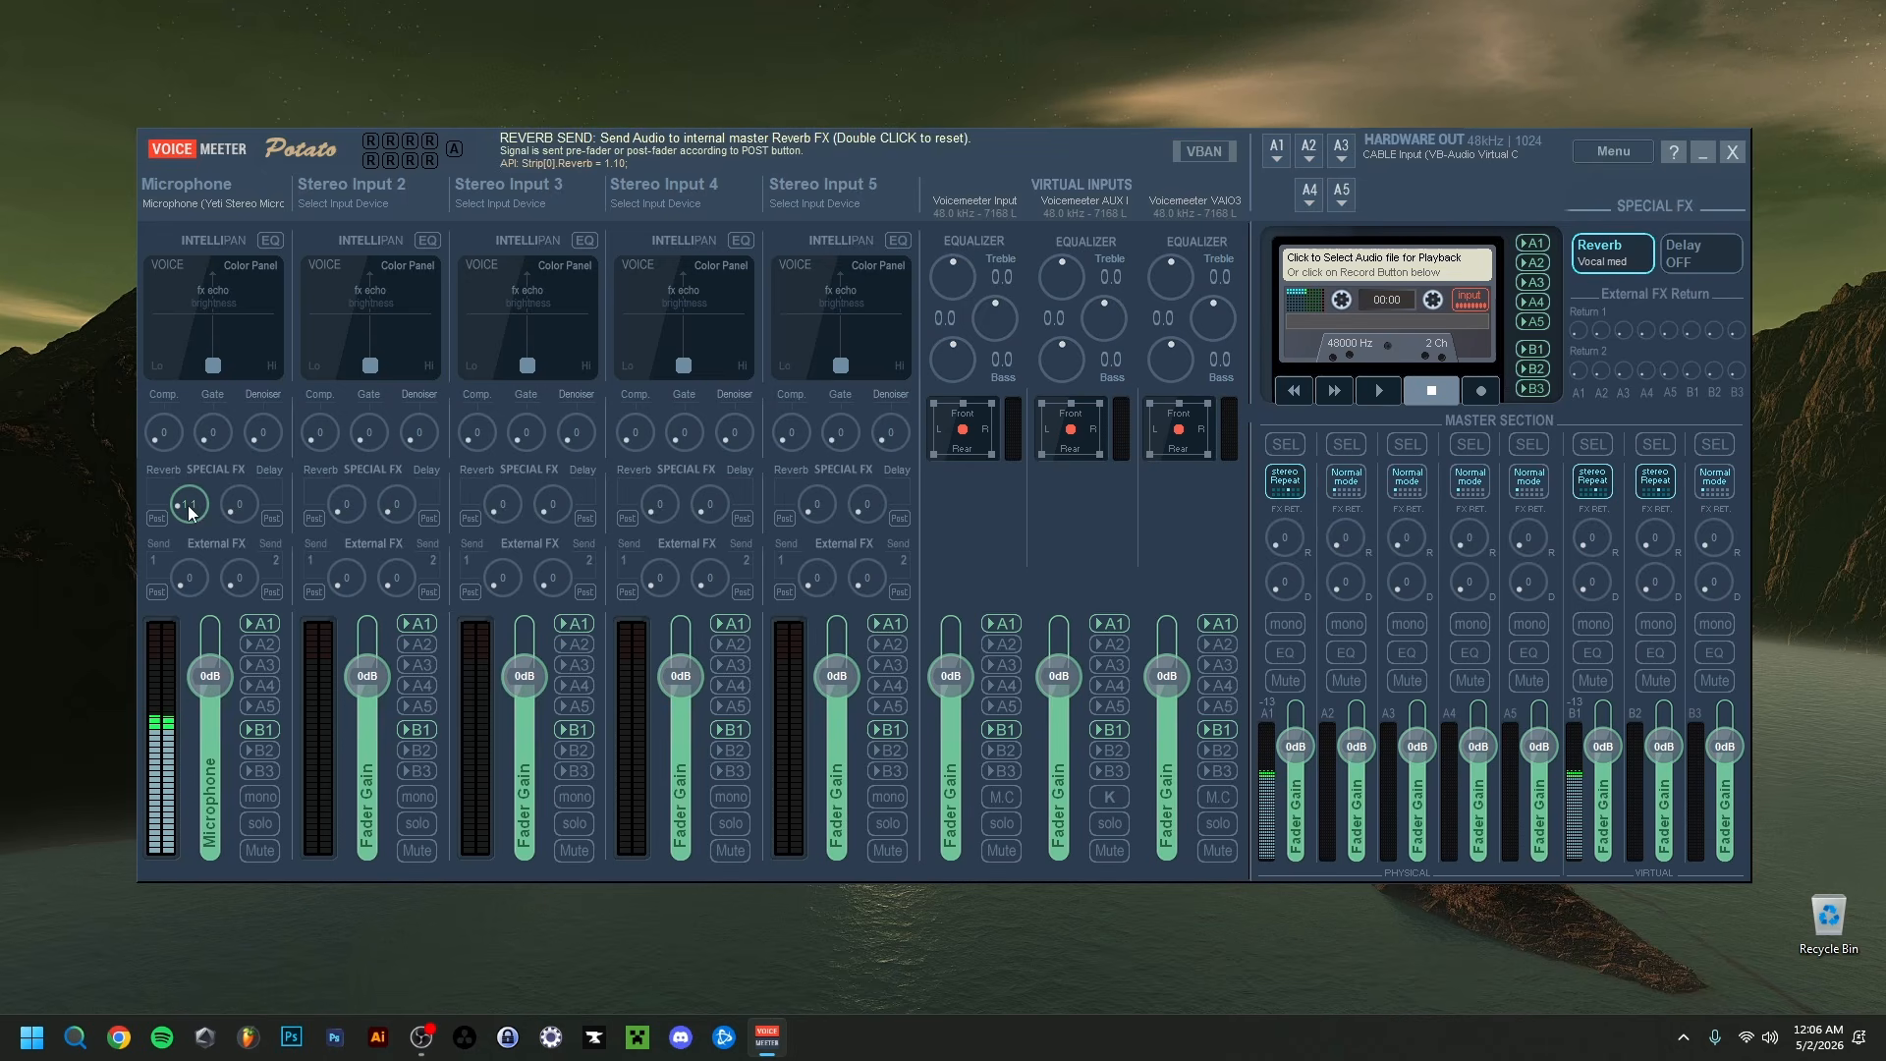
left_click_drag(188, 505, 183, 503)
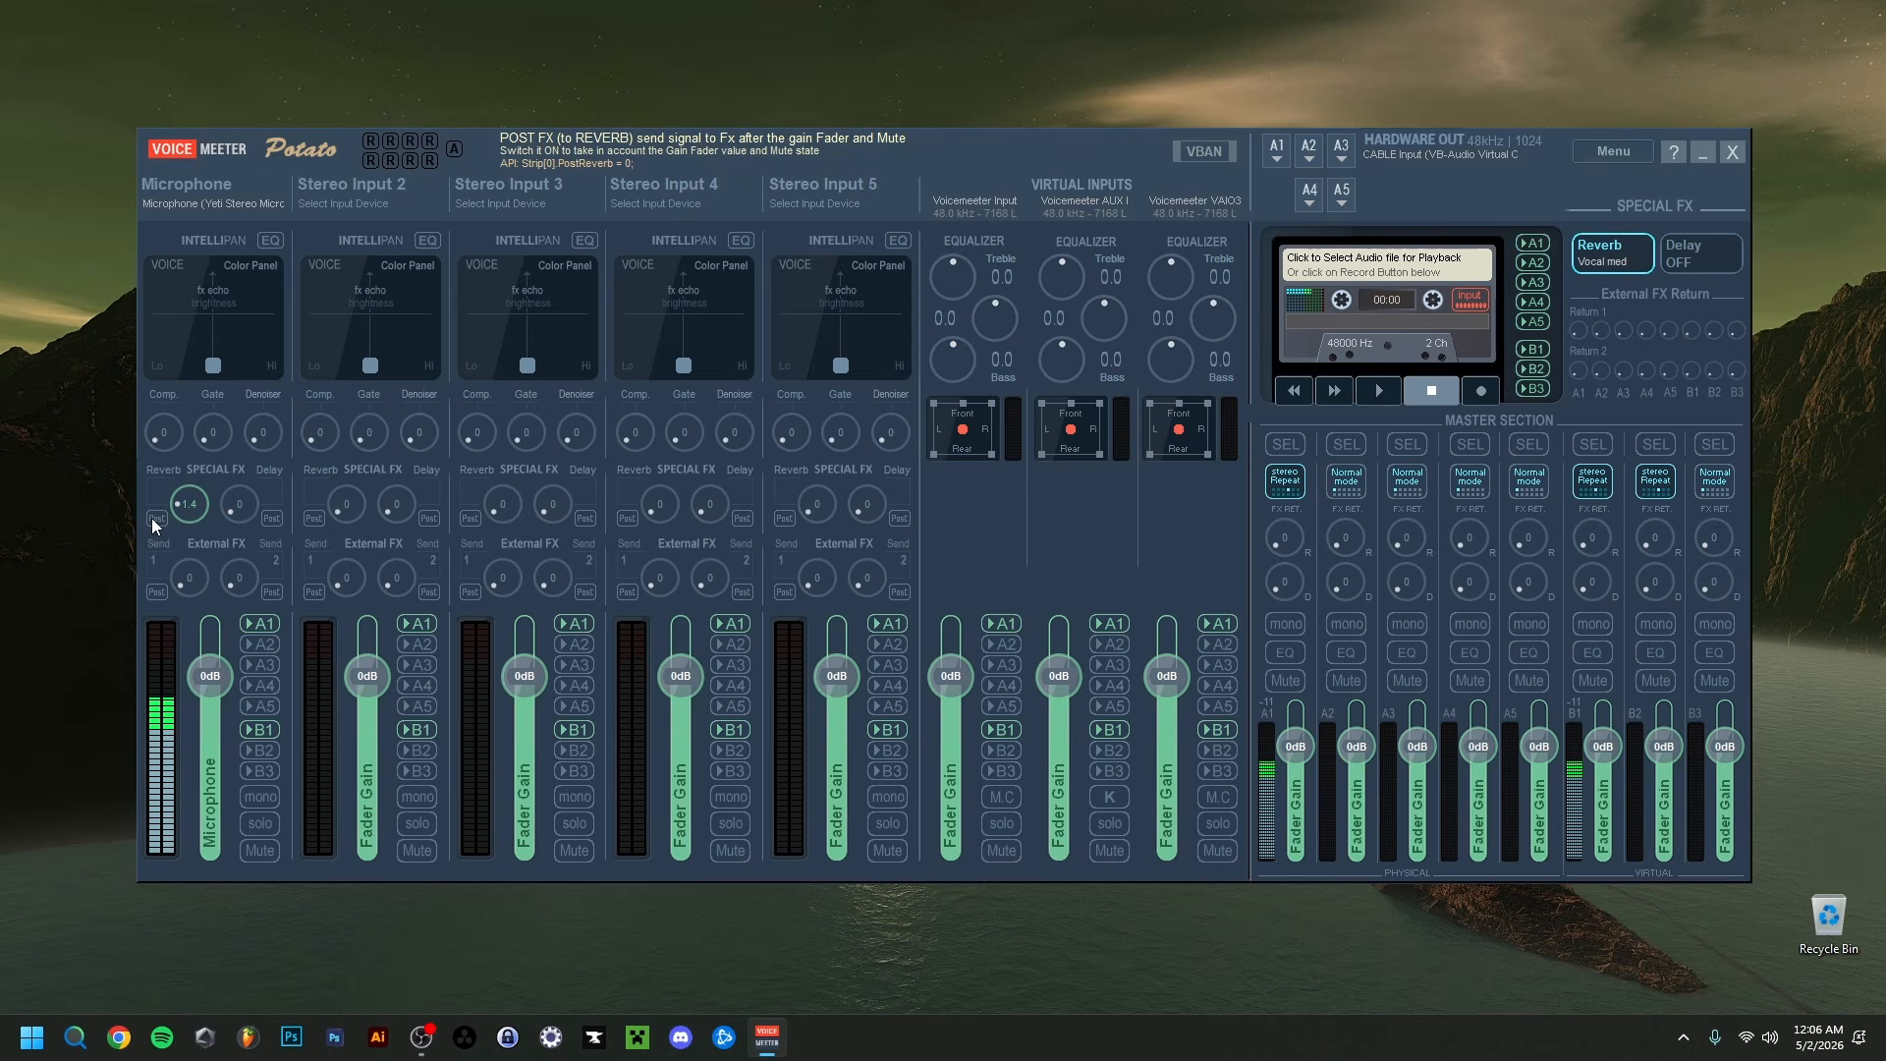
left_click_drag(181, 517, 169, 514)
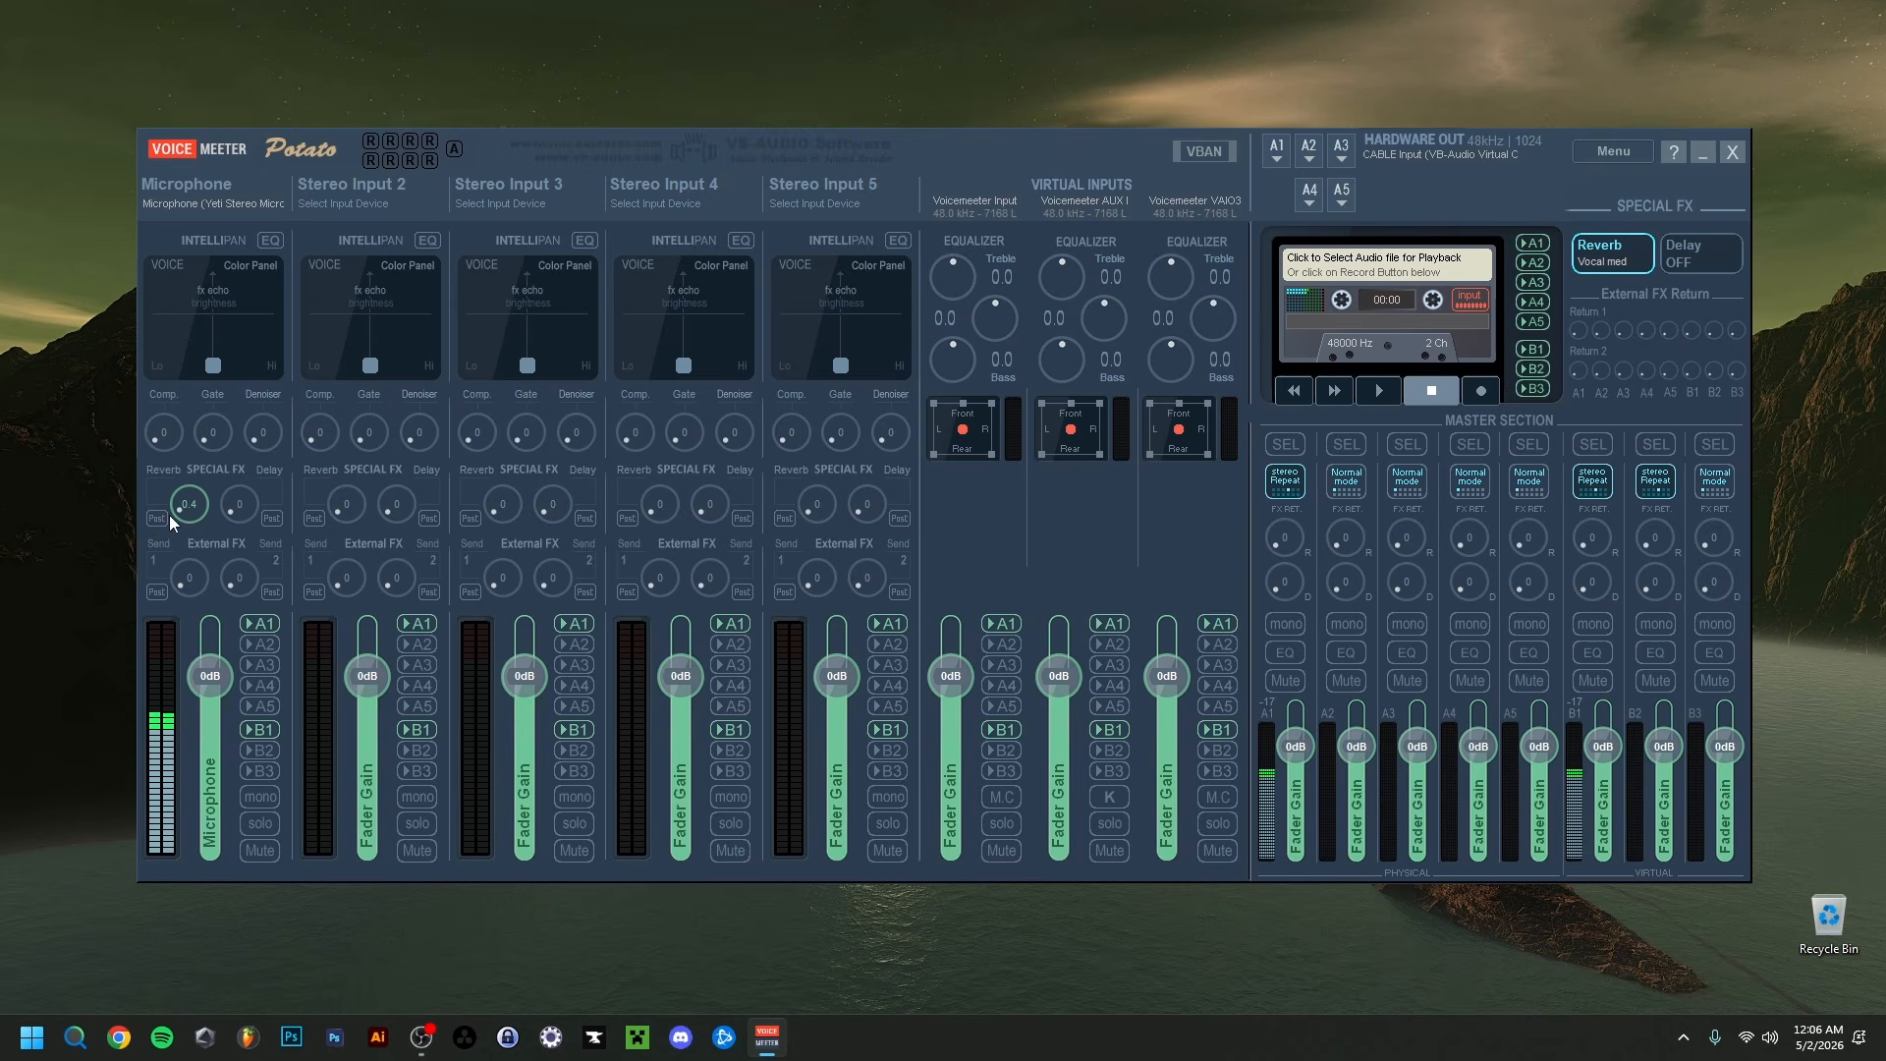
right_click(1598, 261)
left_click_drag(1626, 244, 1440, 212)
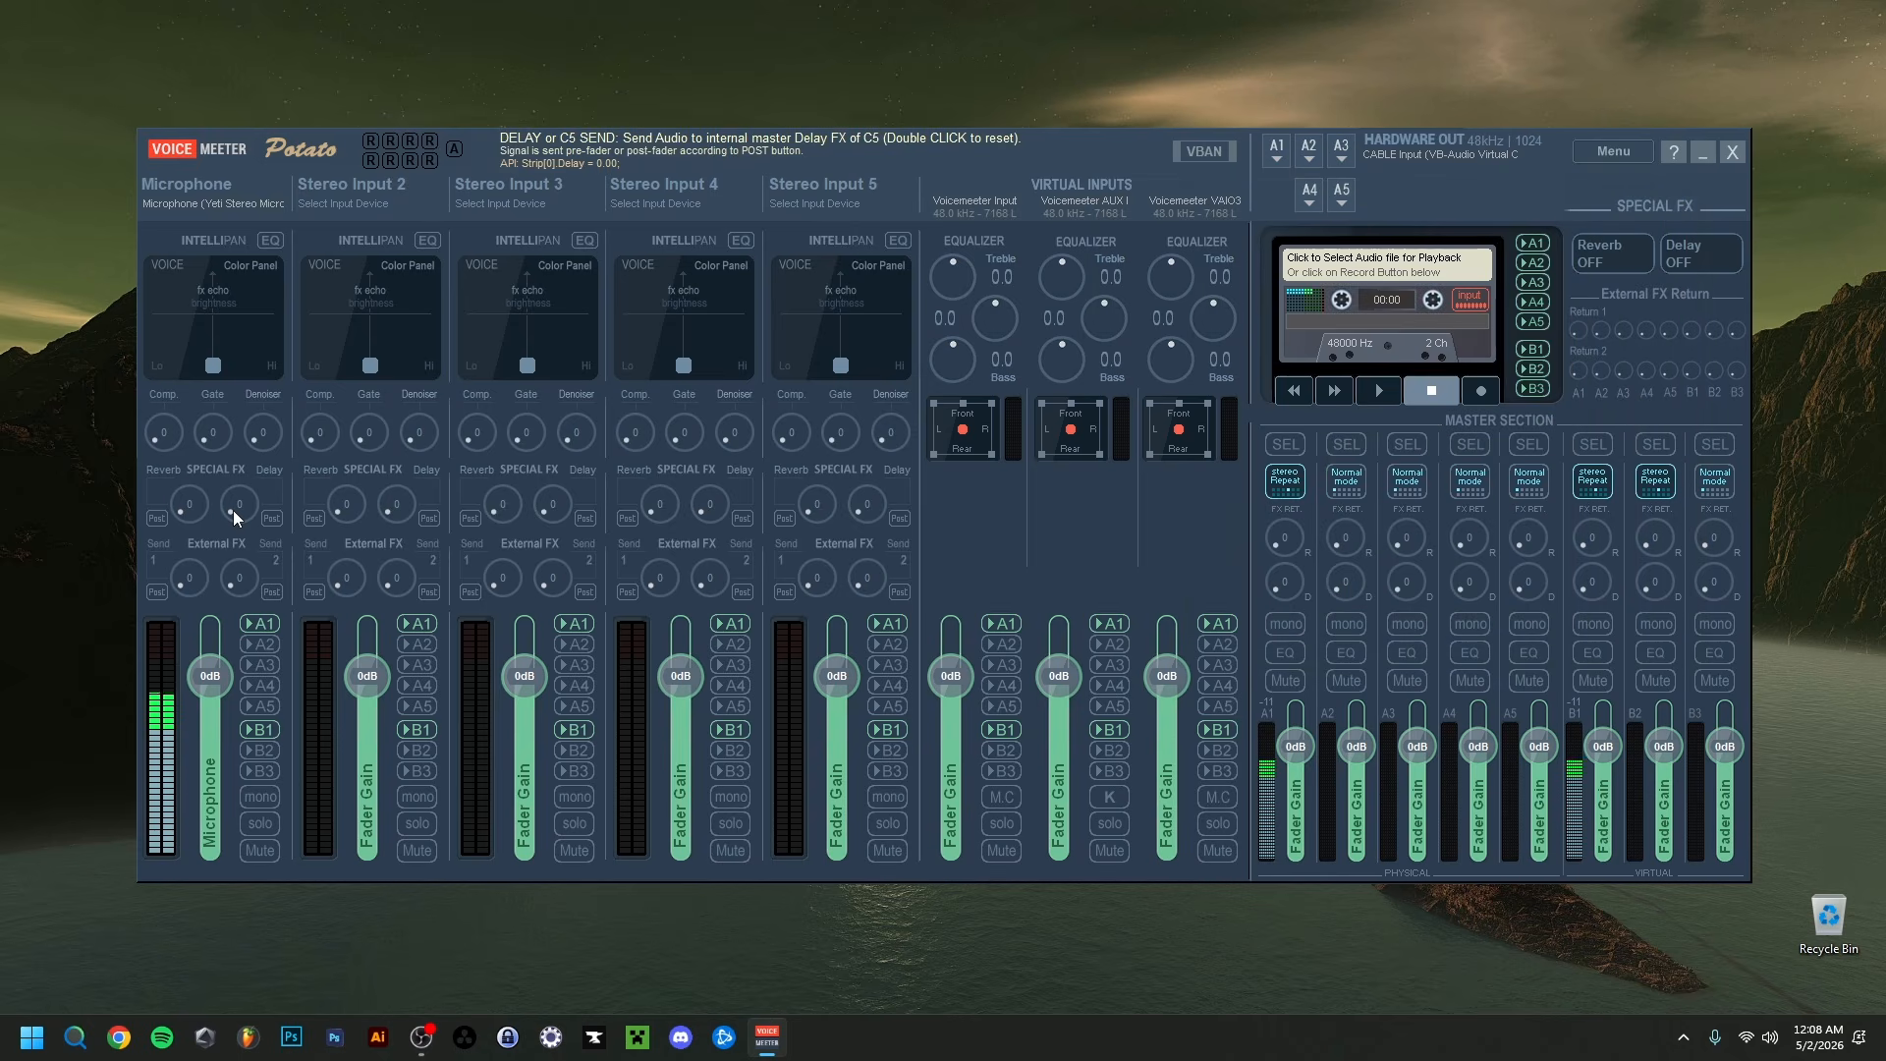
Step: Try the Microphone's delay send at 0.5 with the master delay and its MultiTap settings, returning both to off
left_click_drag(233, 509, 220, 501)
left_click_drag(222, 505, 239, 510)
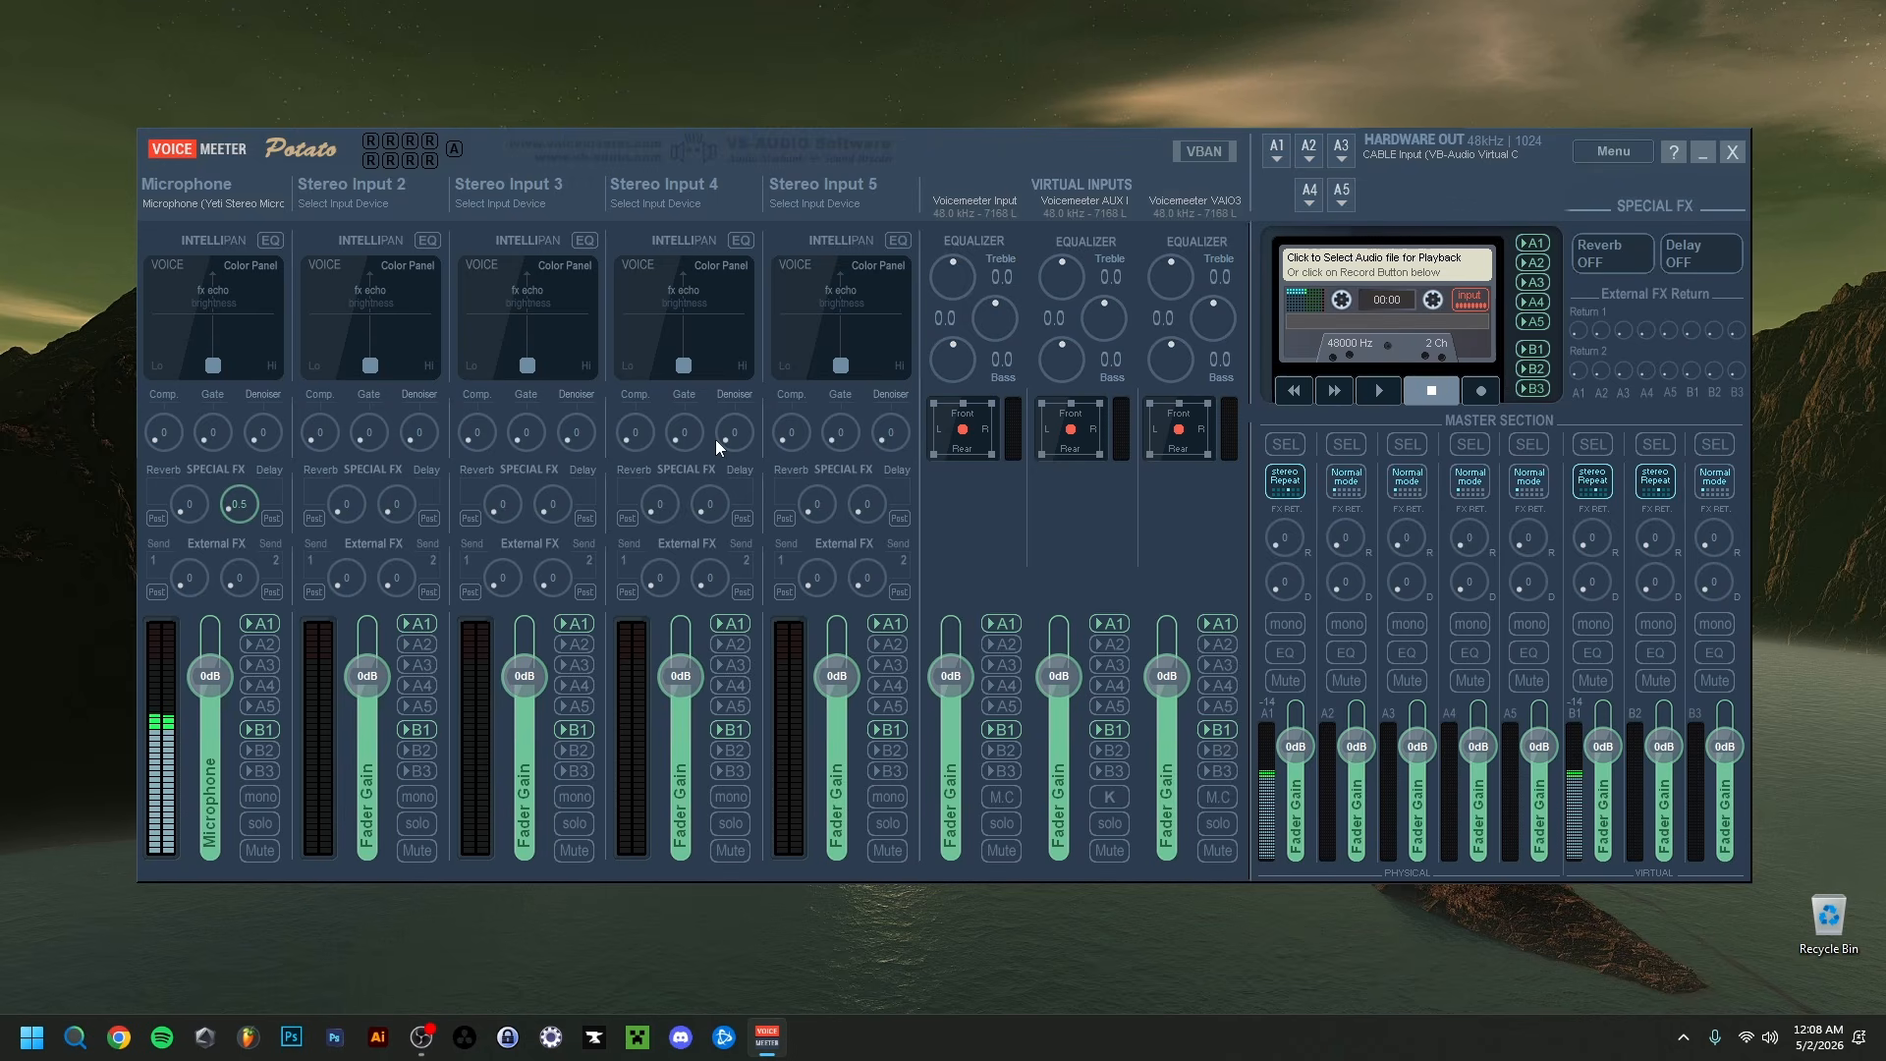
left_click(1699, 257)
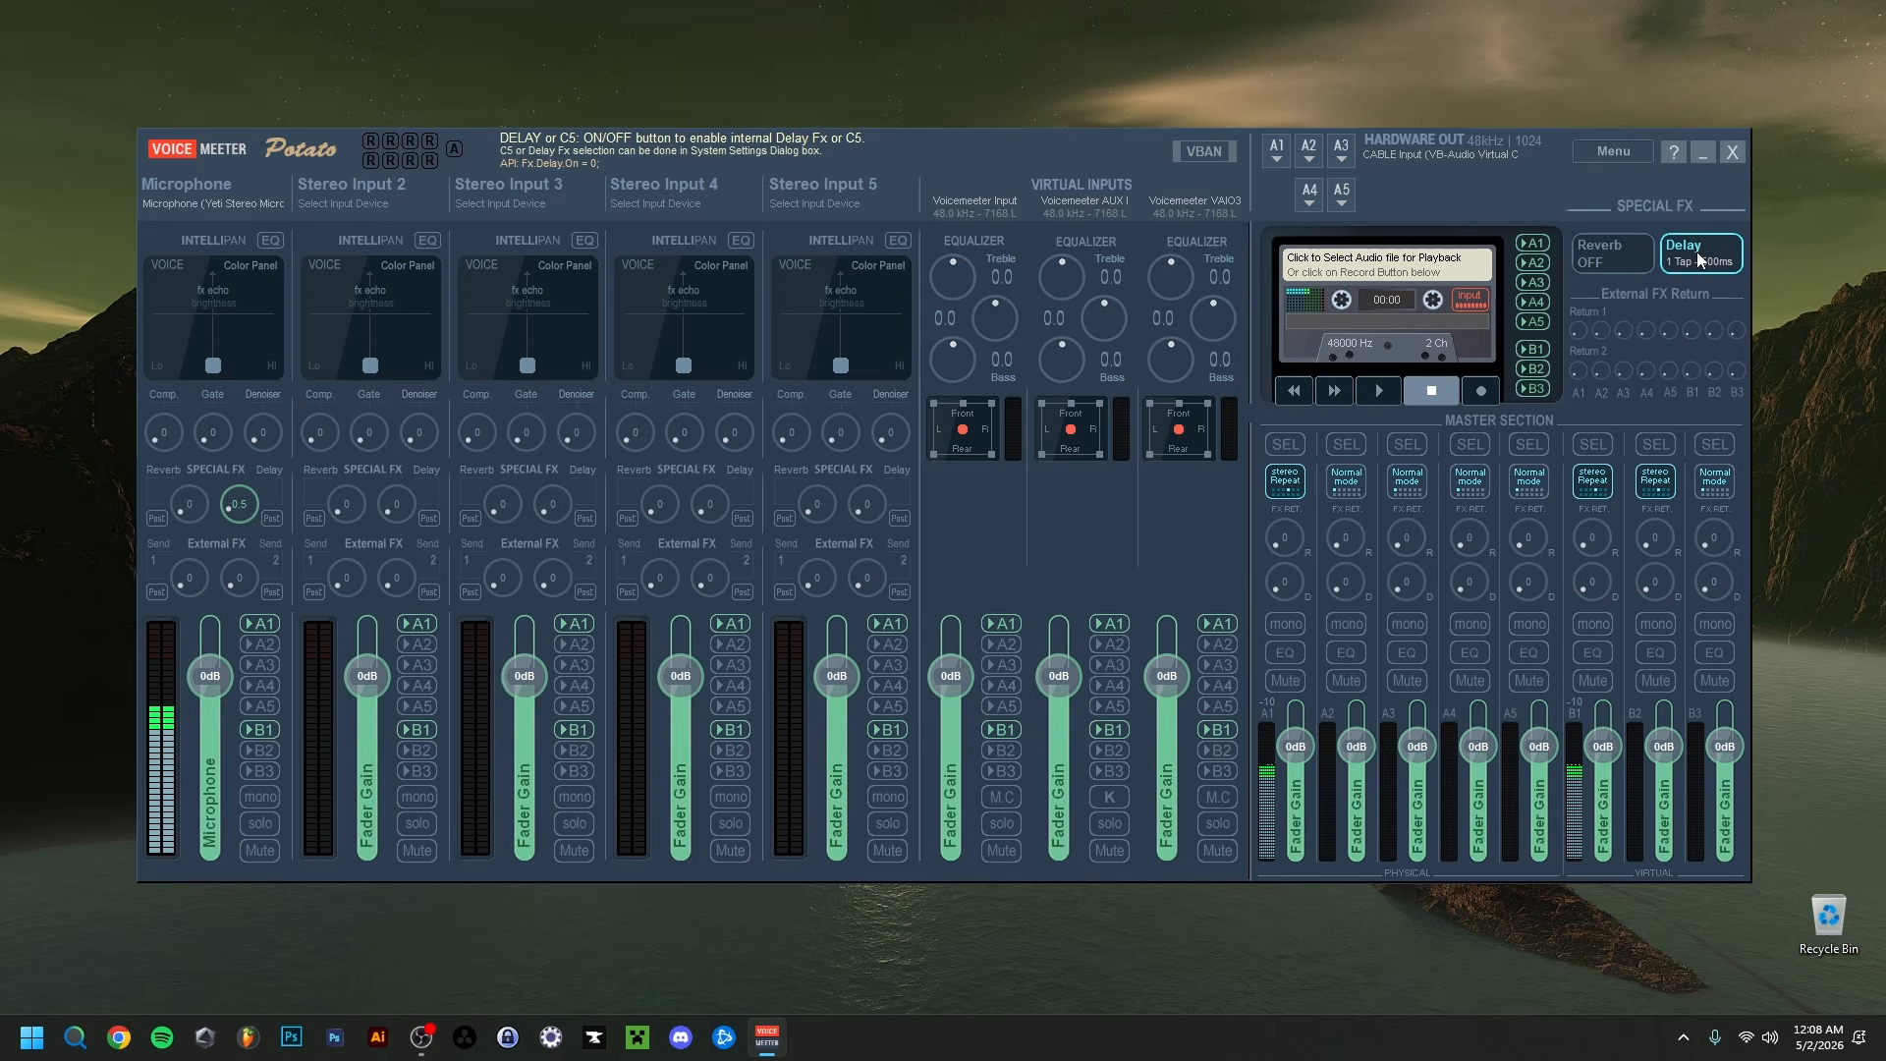
right_click(1695, 251)
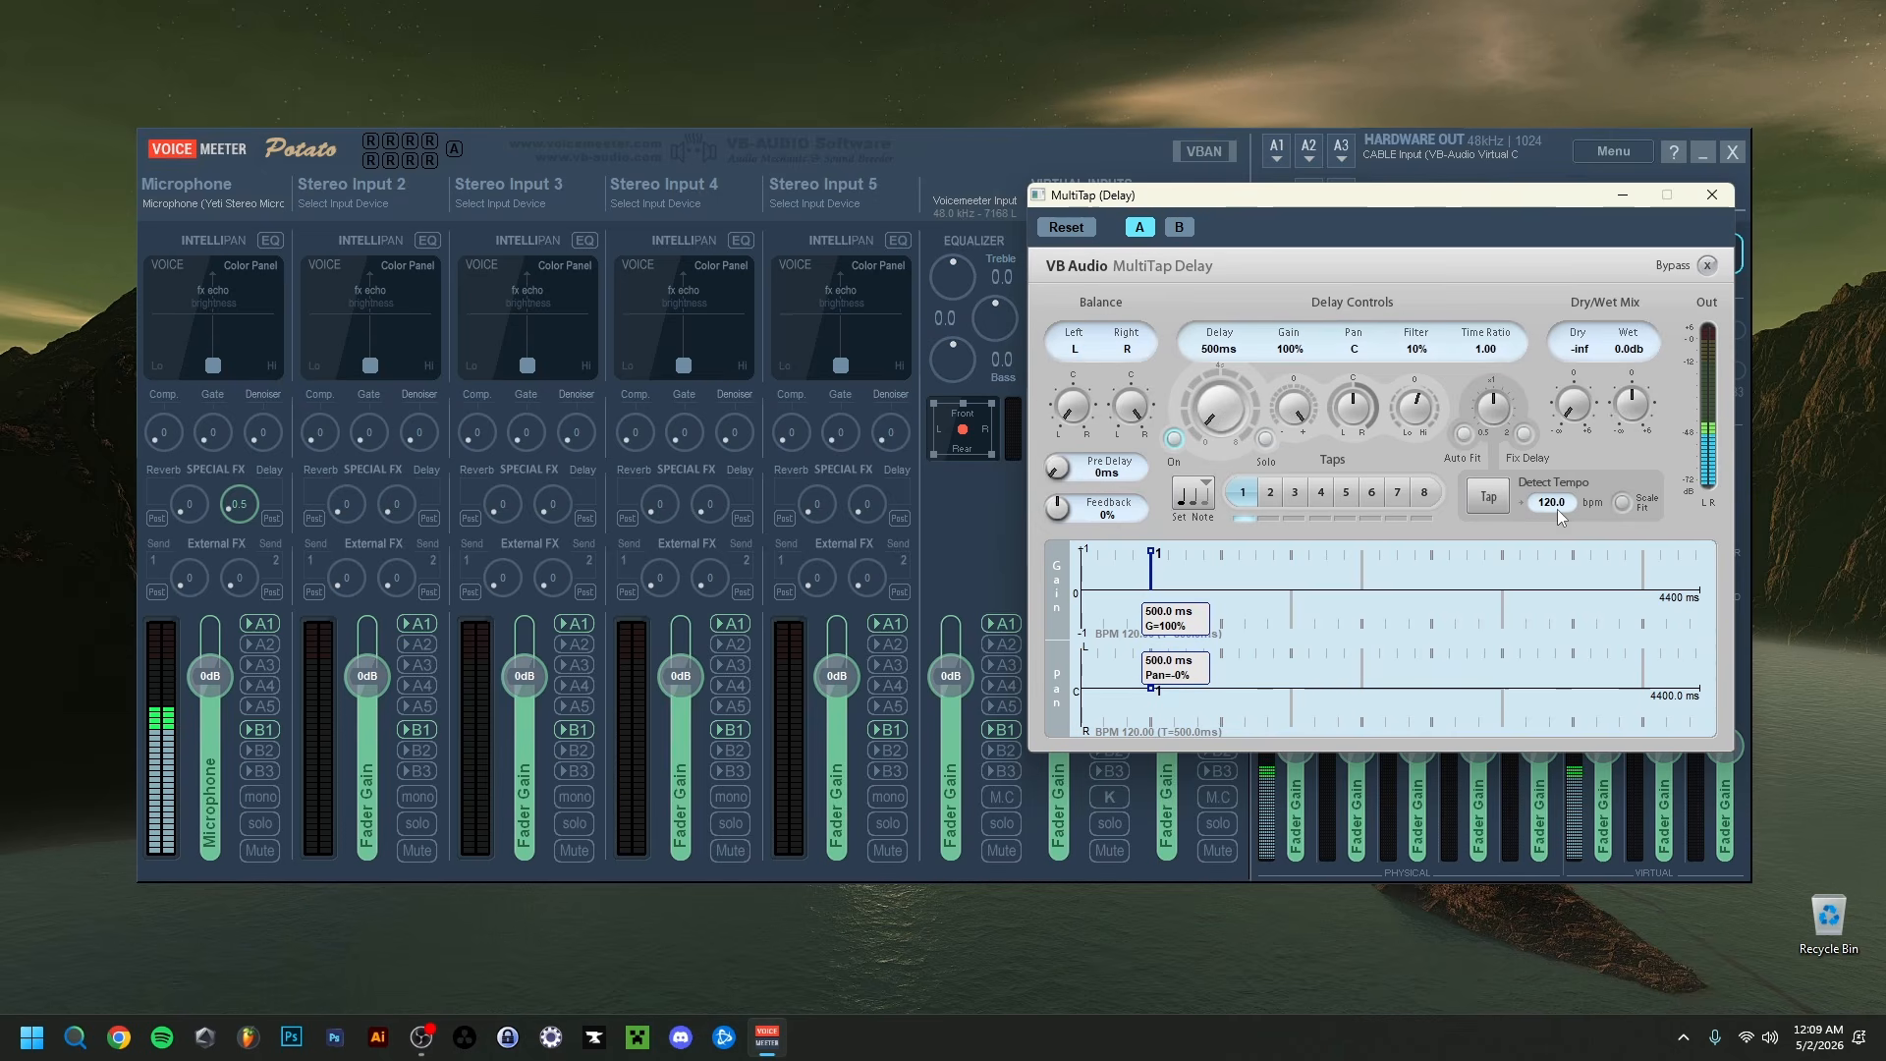
left_click(1711, 194)
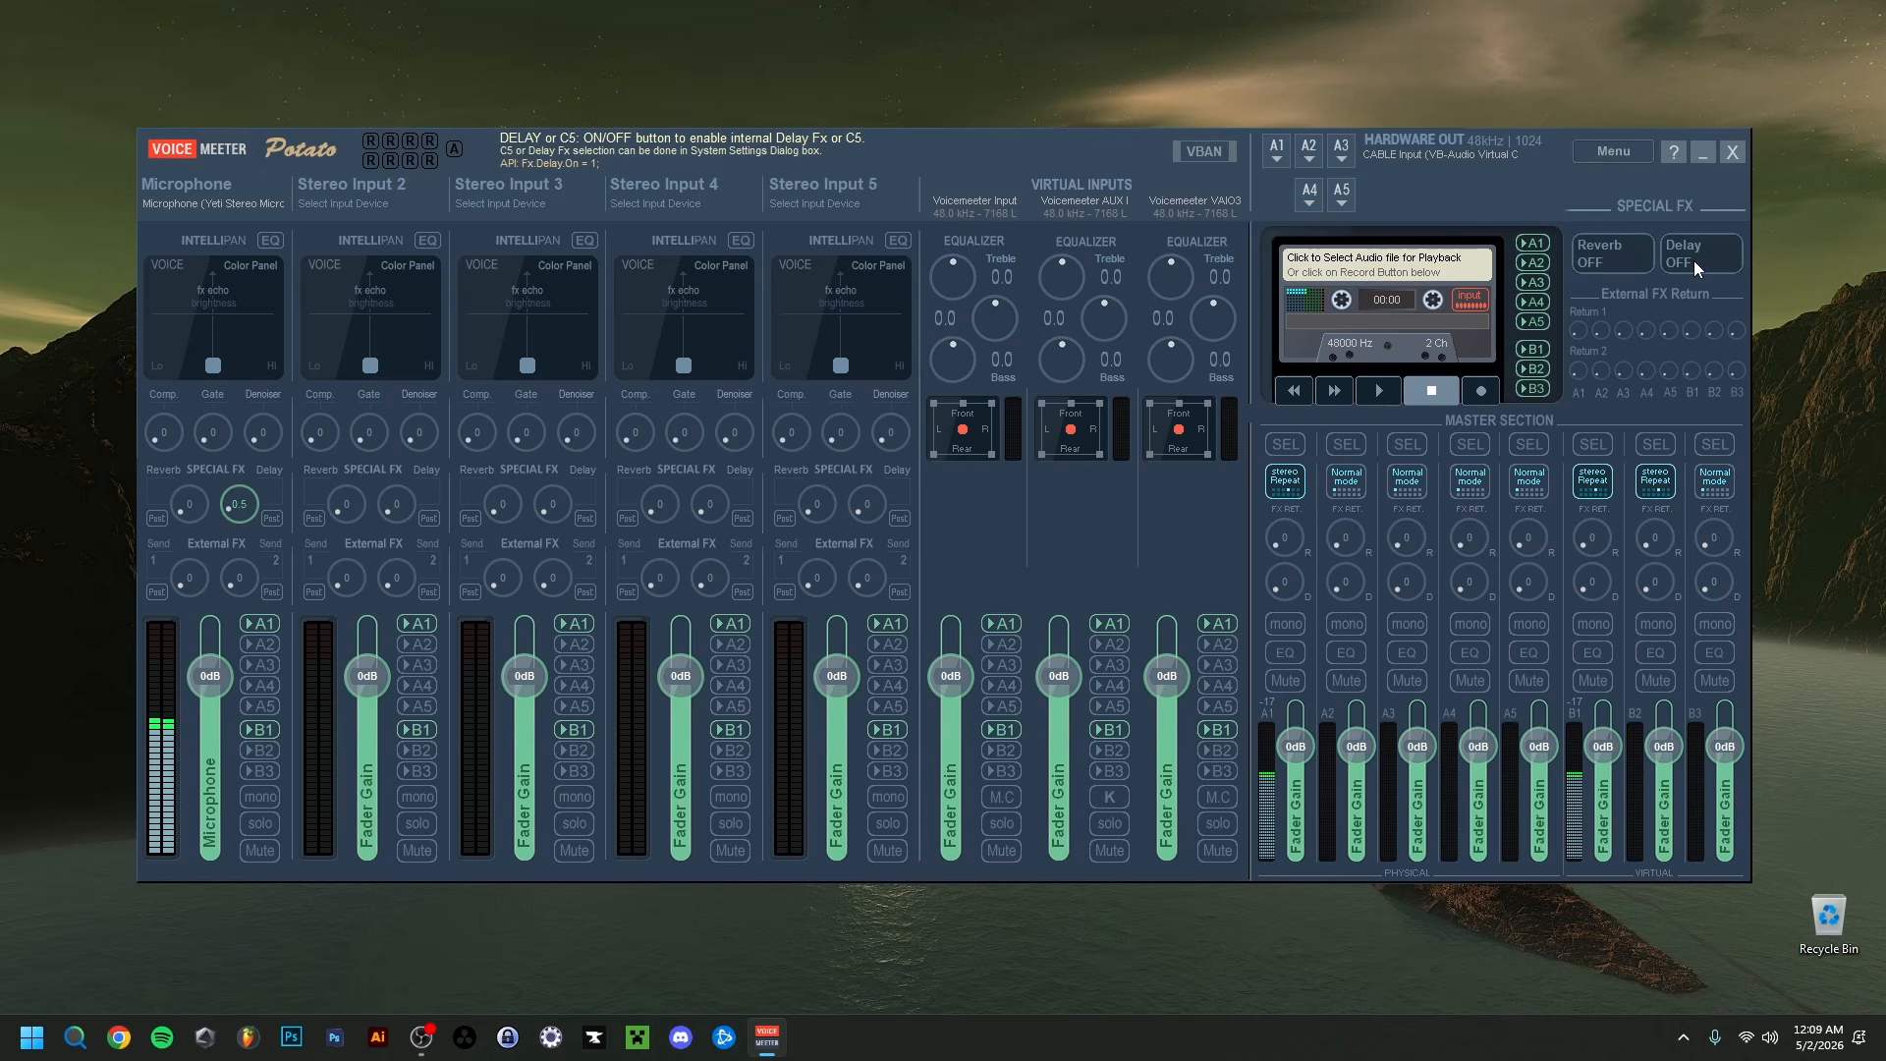
left_click(1693, 262)
left_click_drag(243, 507, 246, 534)
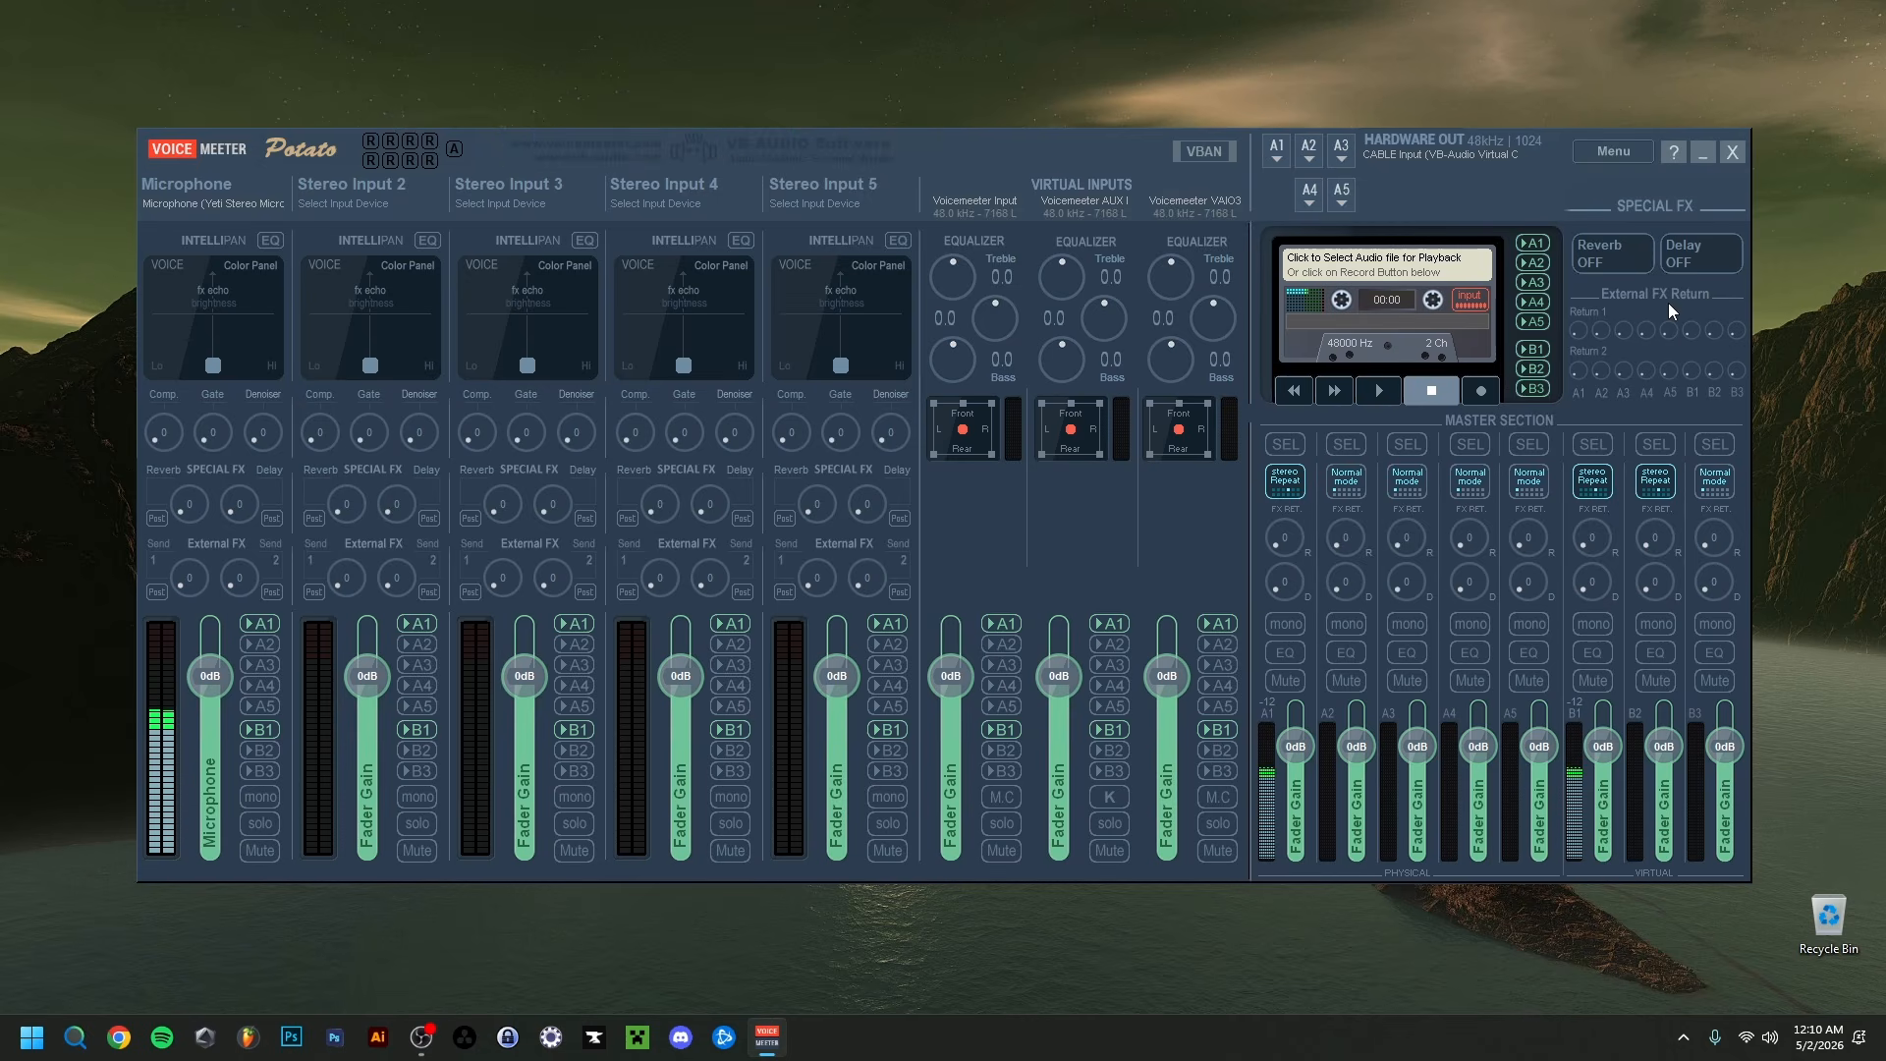
Step: Try the external effects levels, including the Microphone's External FX send 2, leaving them at zero
scroll(1581, 326, "up", 3)
scroll(1576, 374, "up", 7)
scroll(174, 581, "up", 1)
left_click_drag(231, 584, 225, 577)
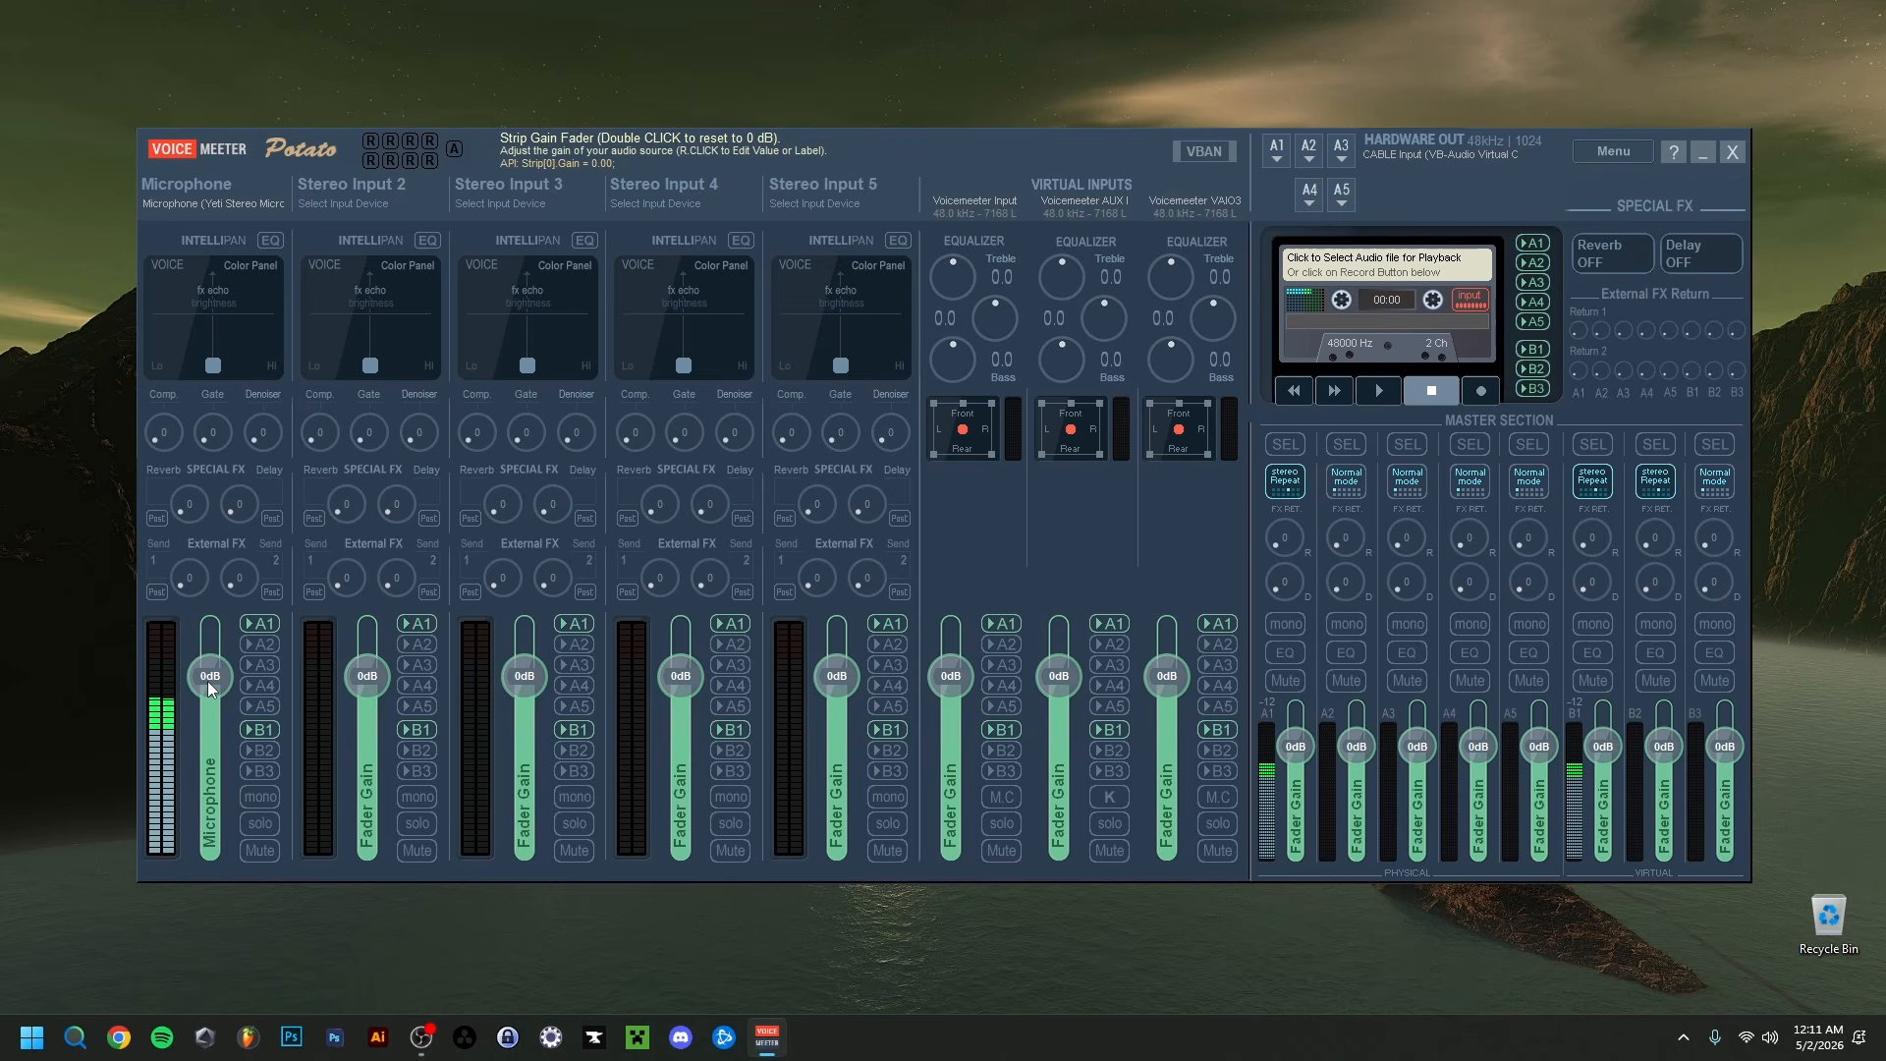
Step: Try the Microphone's gain fader at about 0.8 dB and a signal limit of 3 dB, restoring both defaults
left_click_drag(208, 681, 202, 680)
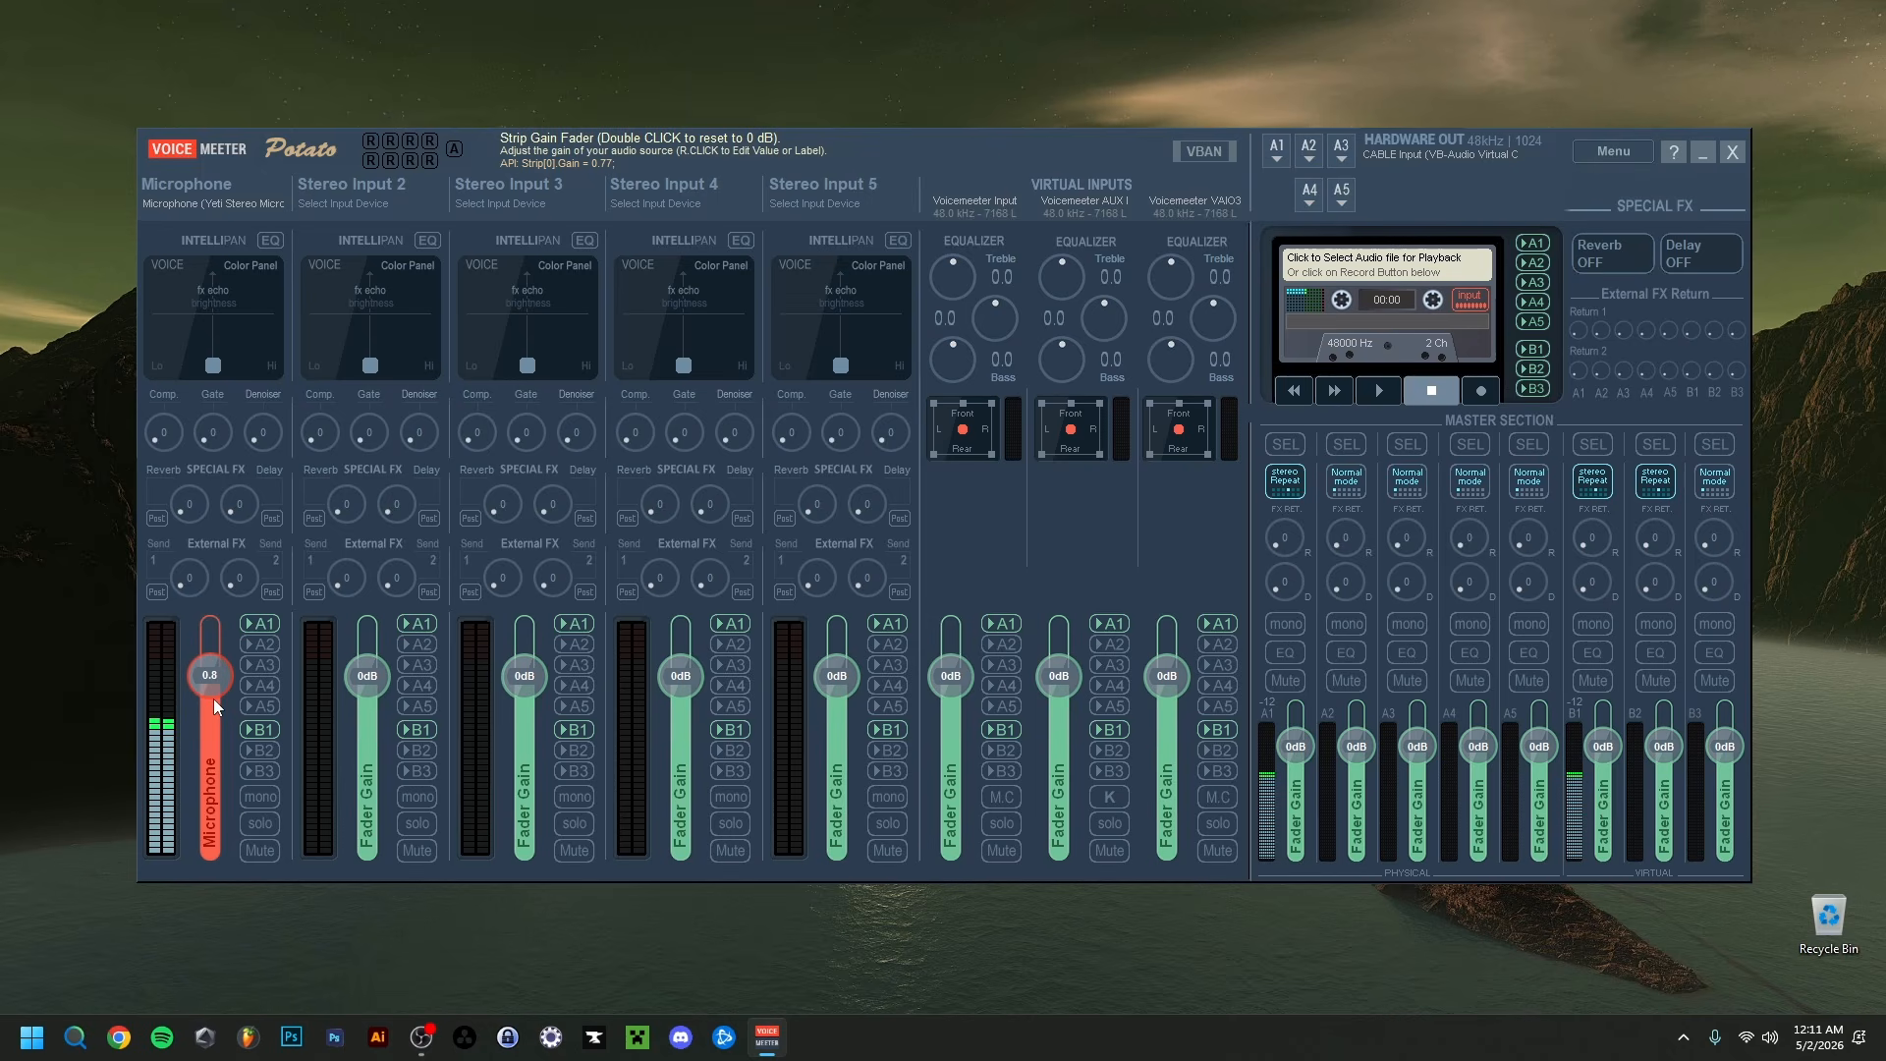
left_click_drag(225, 680, 203, 689)
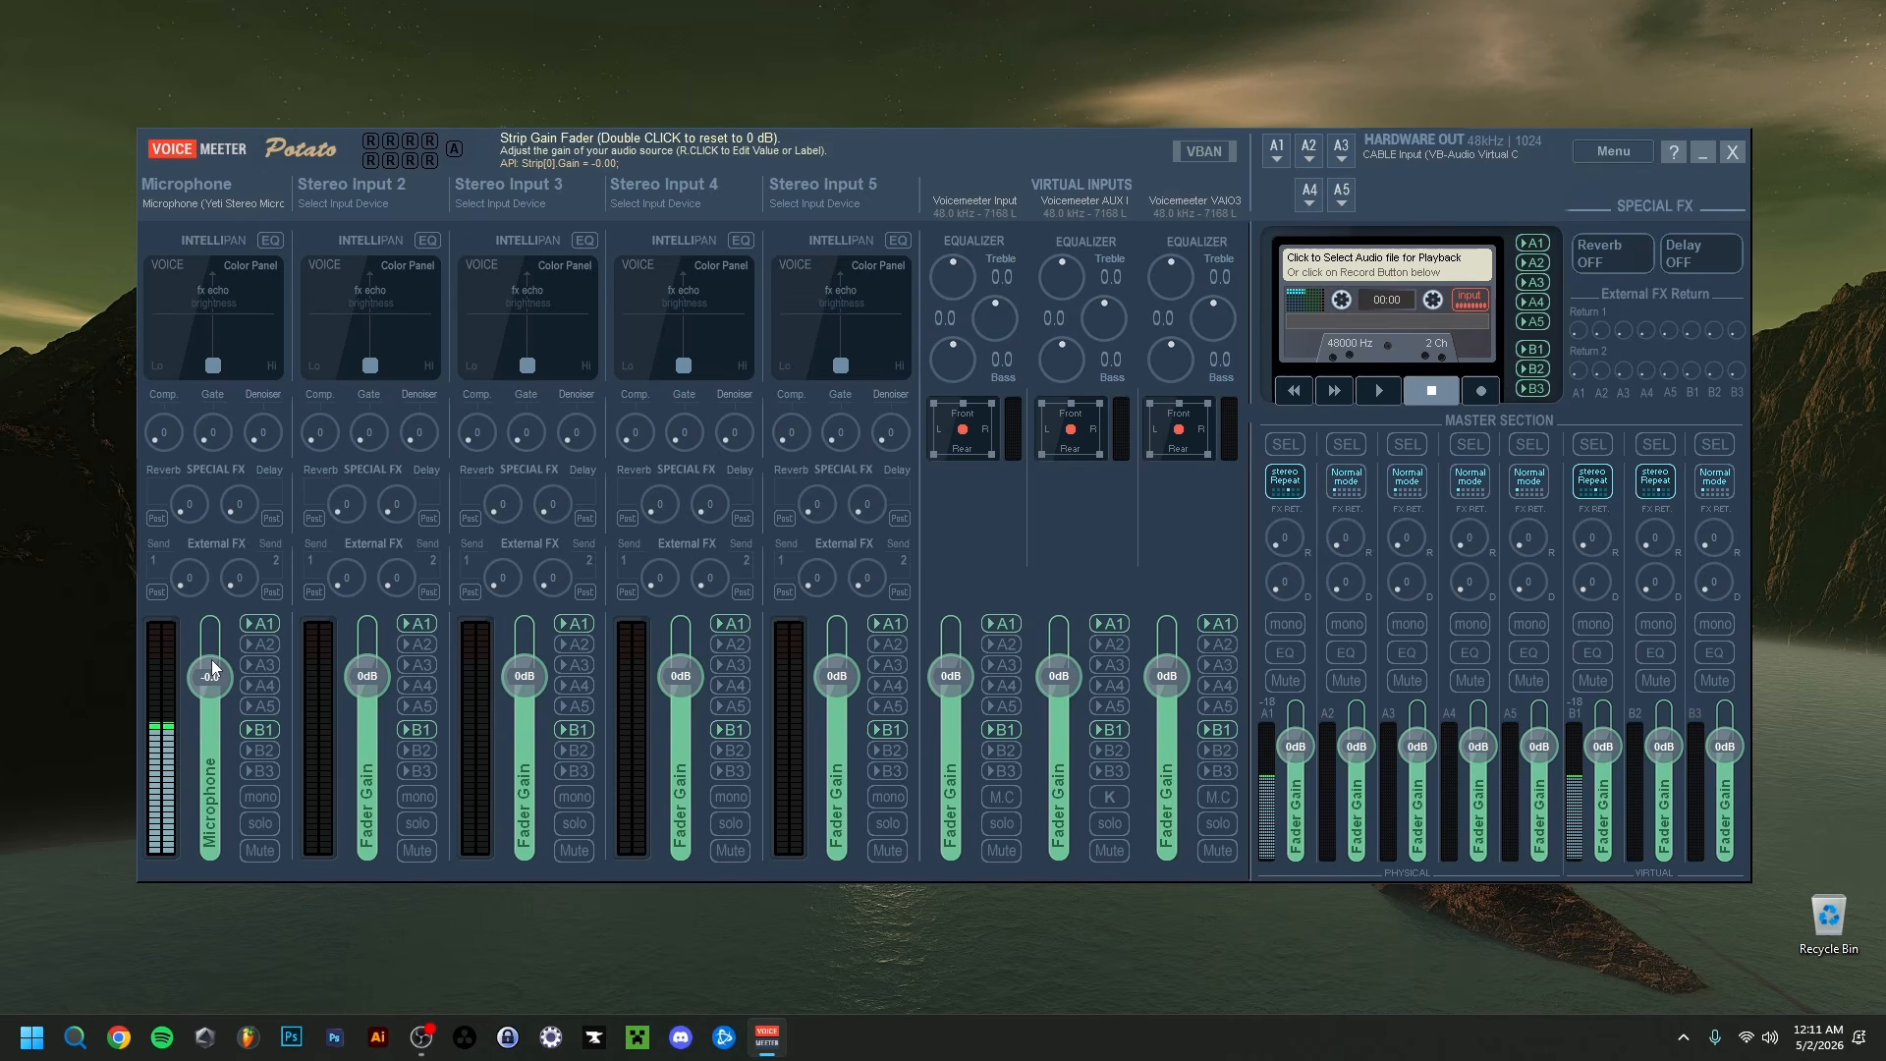
left_click(161, 621)
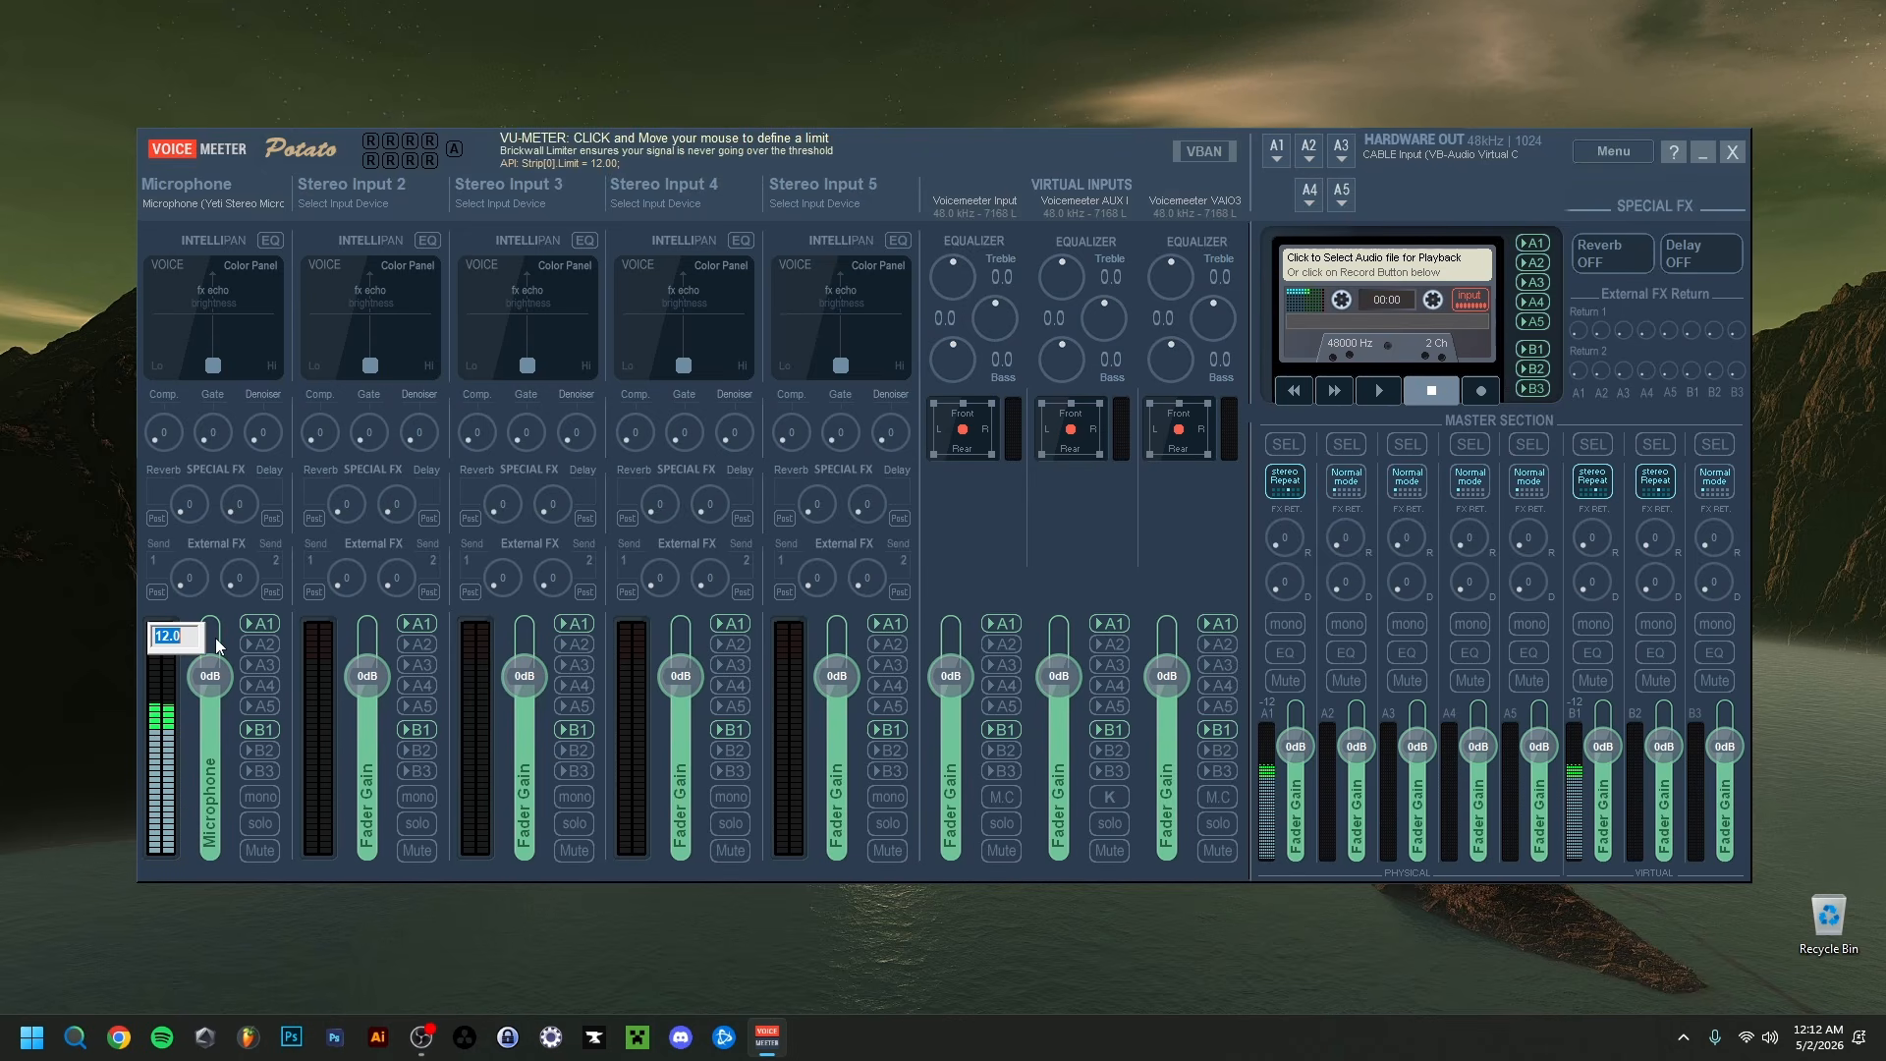
type("3")
key("Return")
double_click(173, 650)
key("Return")
double_click(153, 649)
left_click(285, 787)
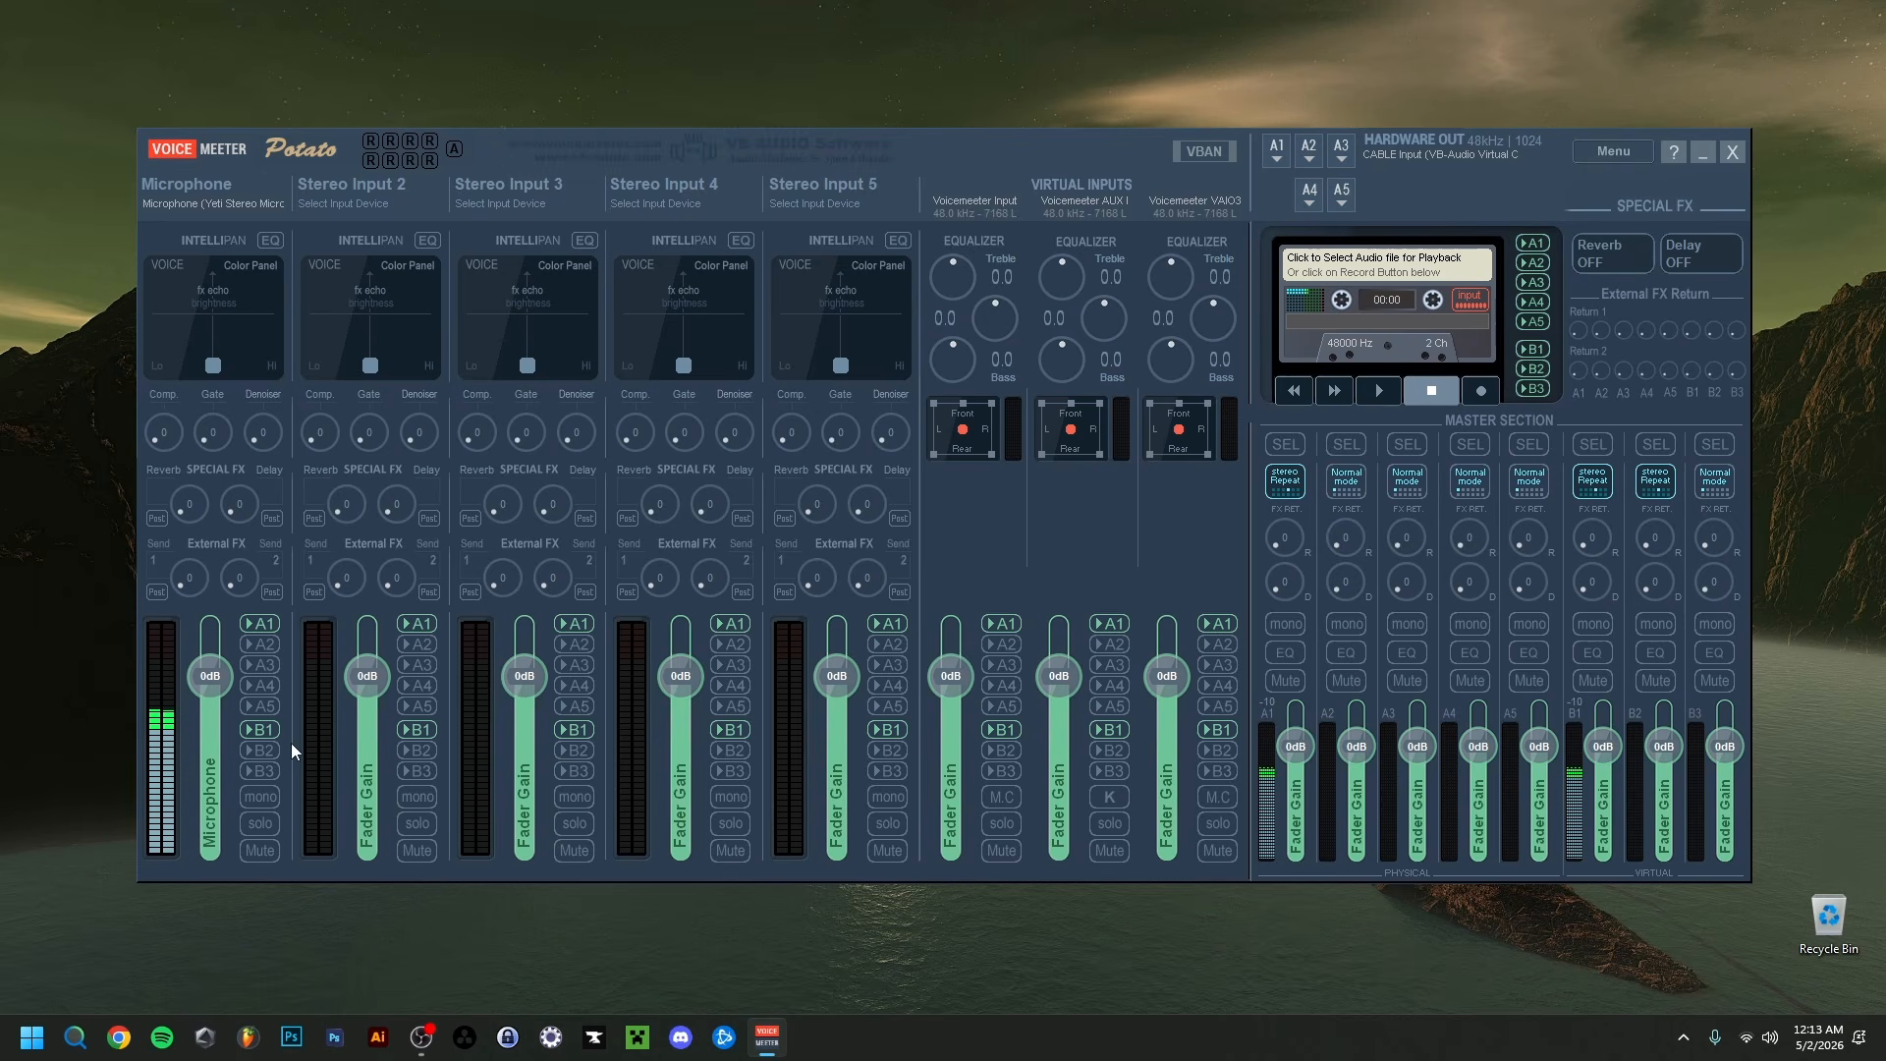
Step: Switch the Microphone strip's mono mode and solo mode on and back off in turn
left_click(258, 797)
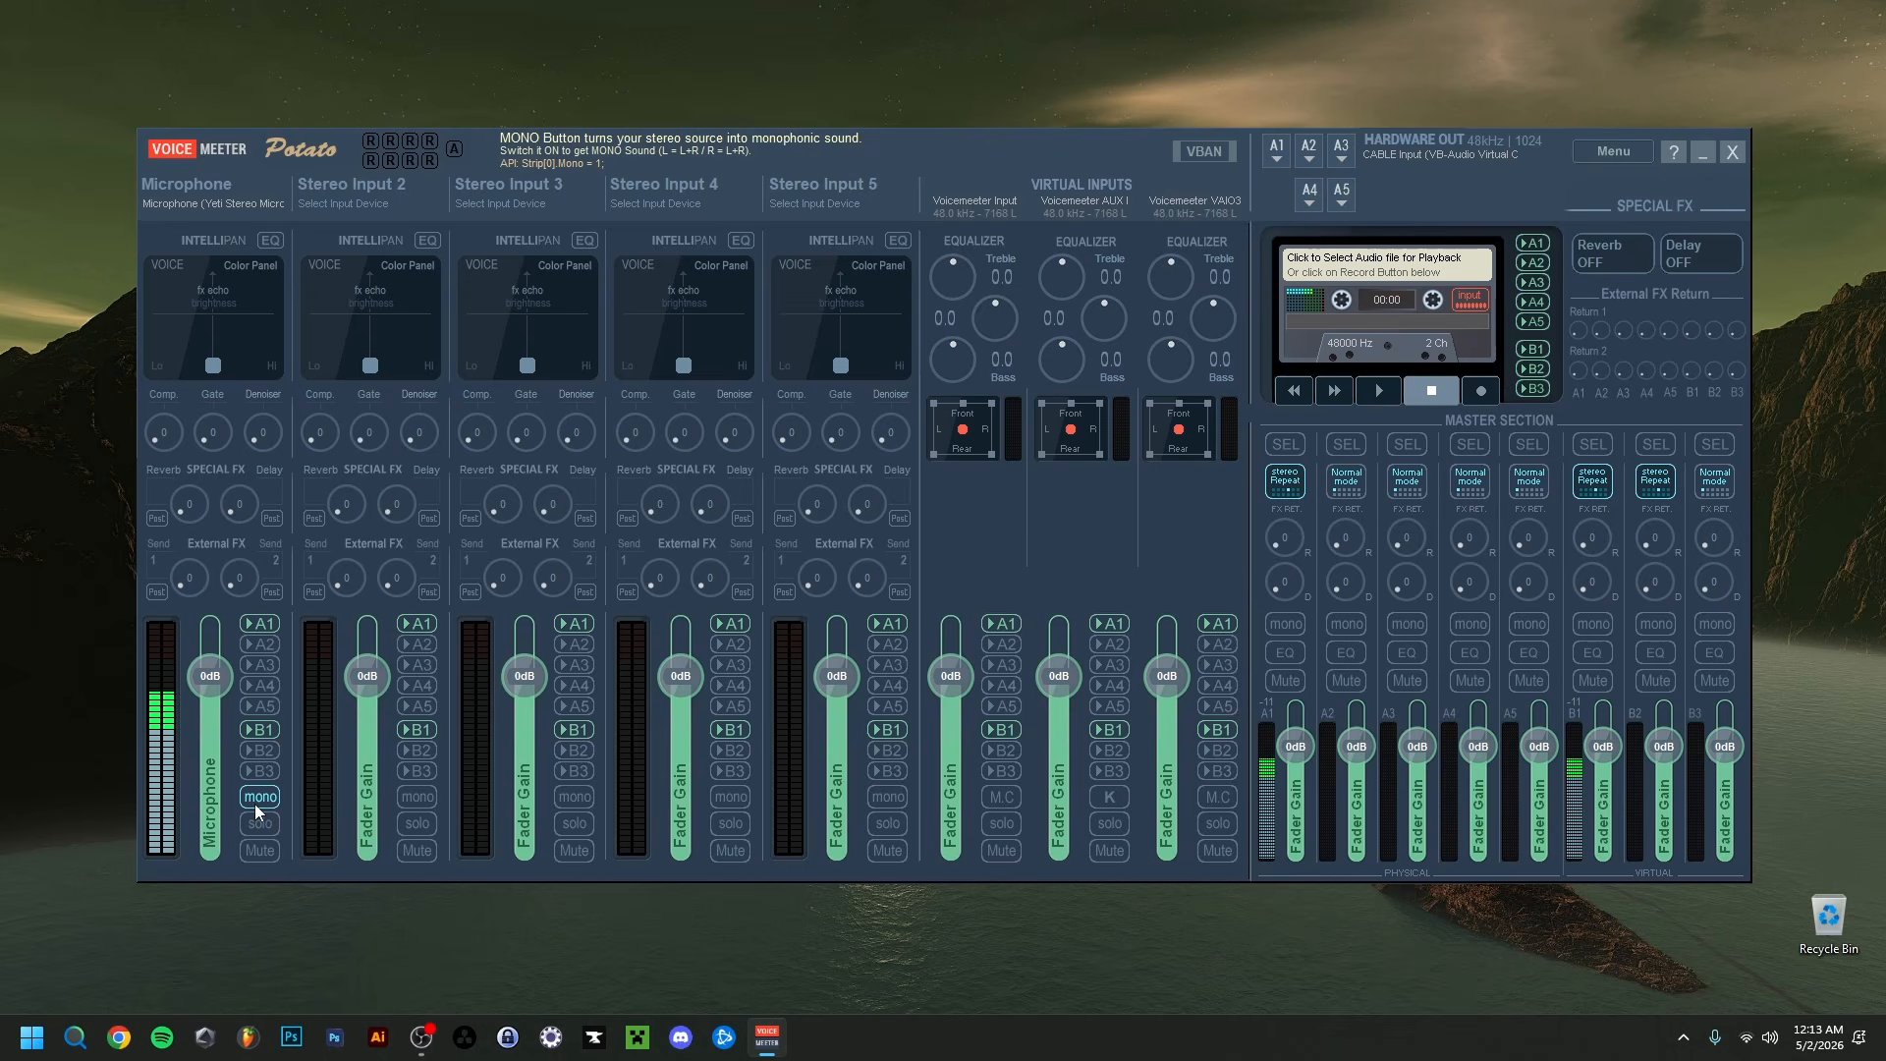
left_click(257, 804)
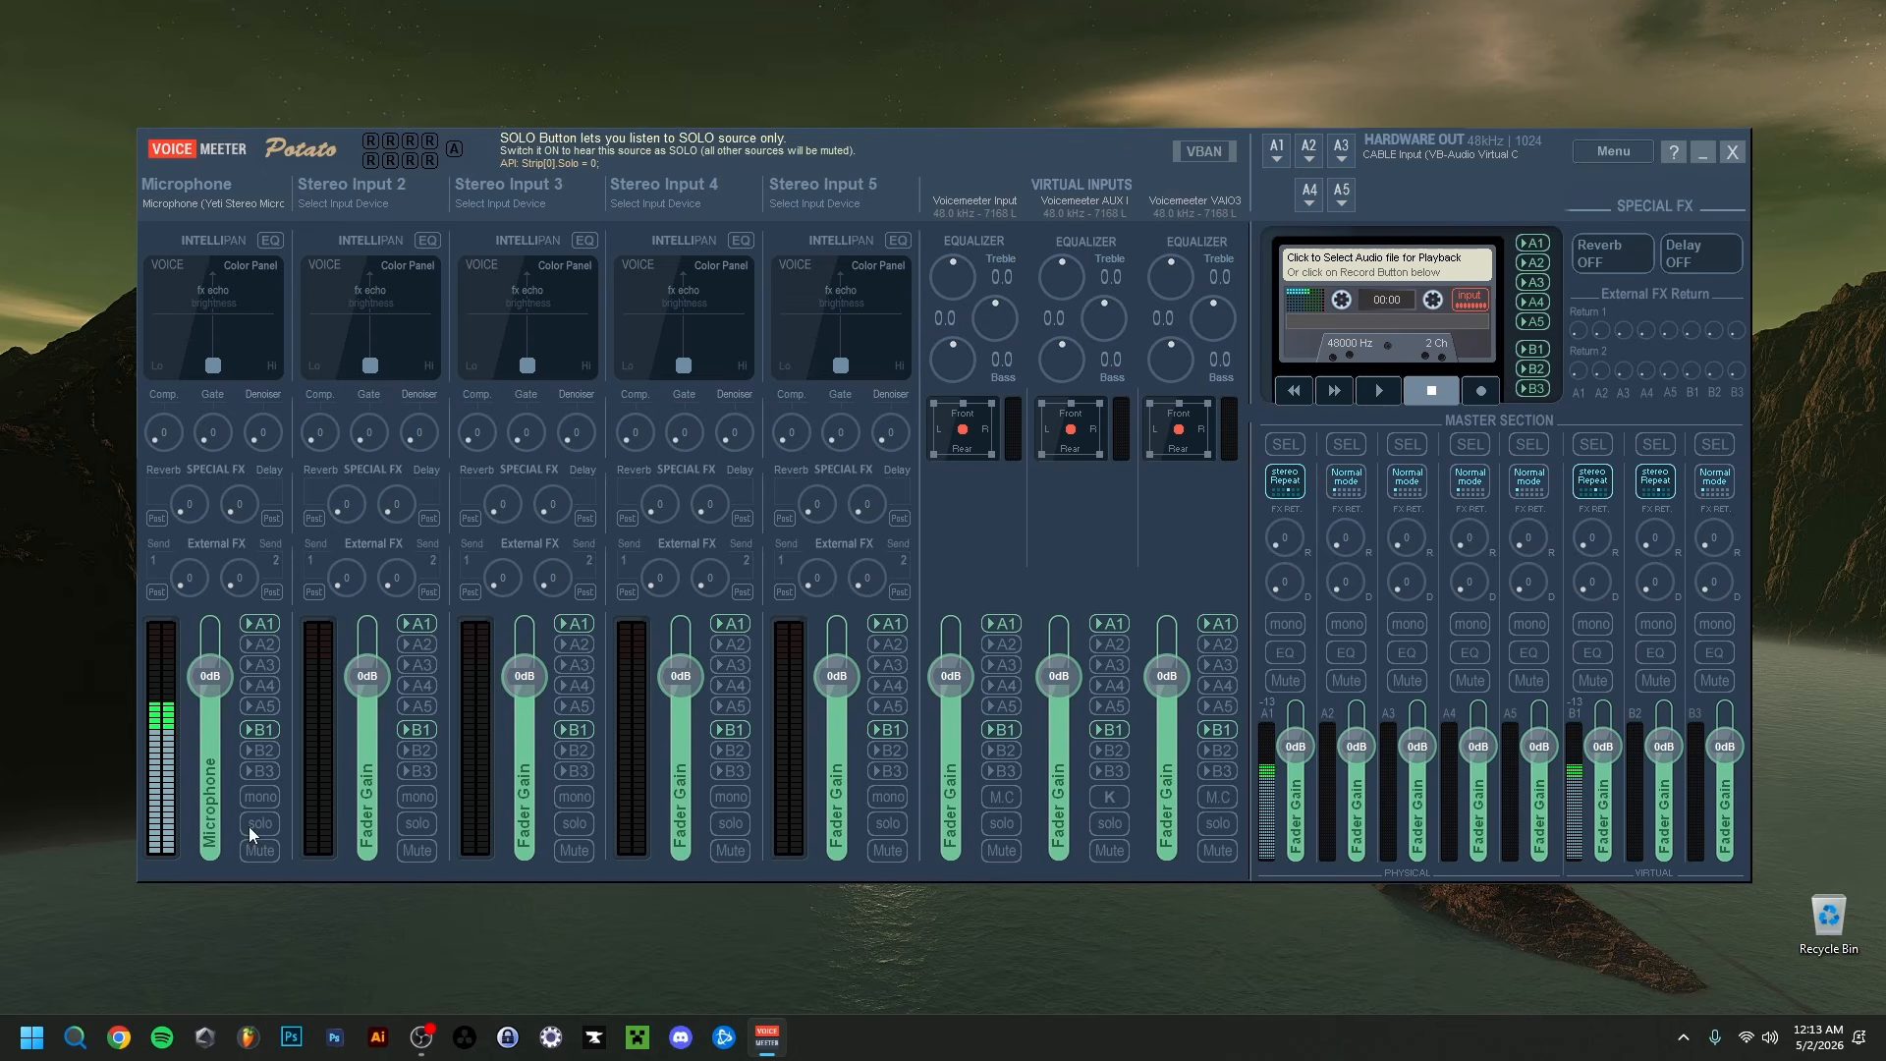
left_click(258, 827)
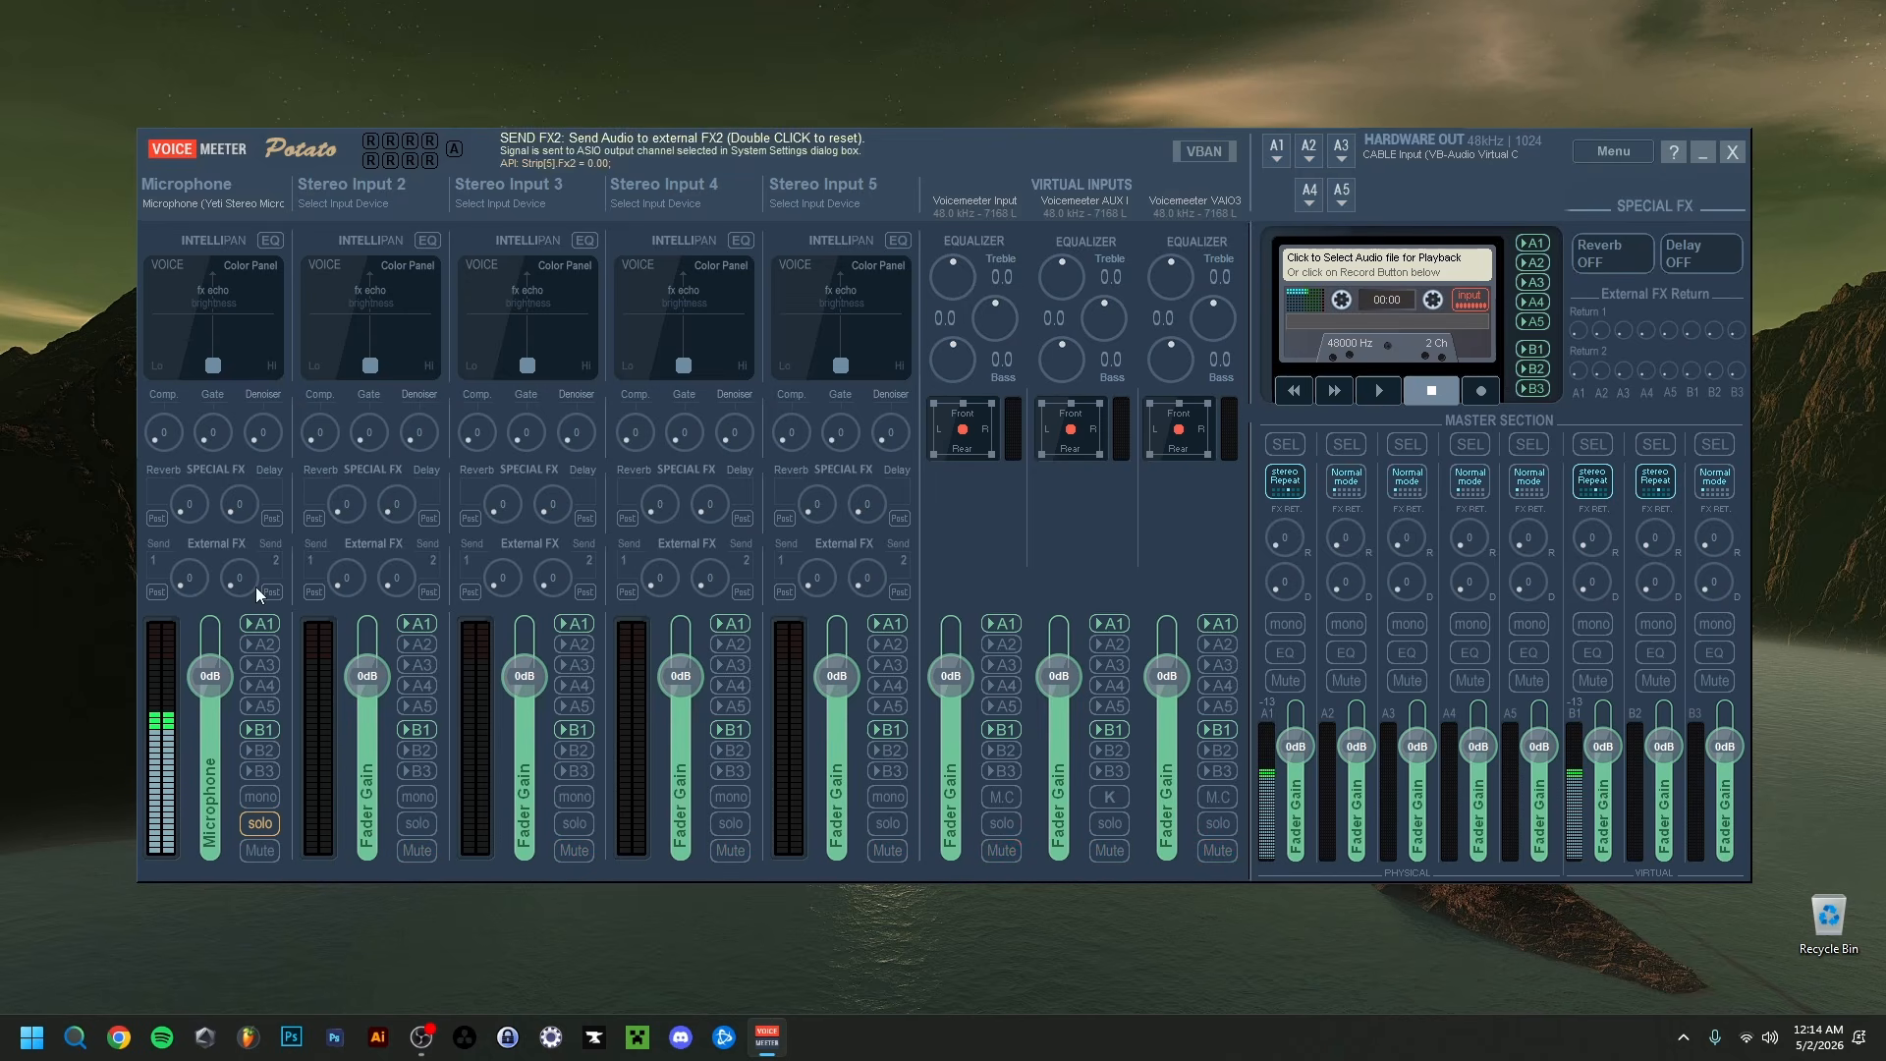
left_click(259, 823)
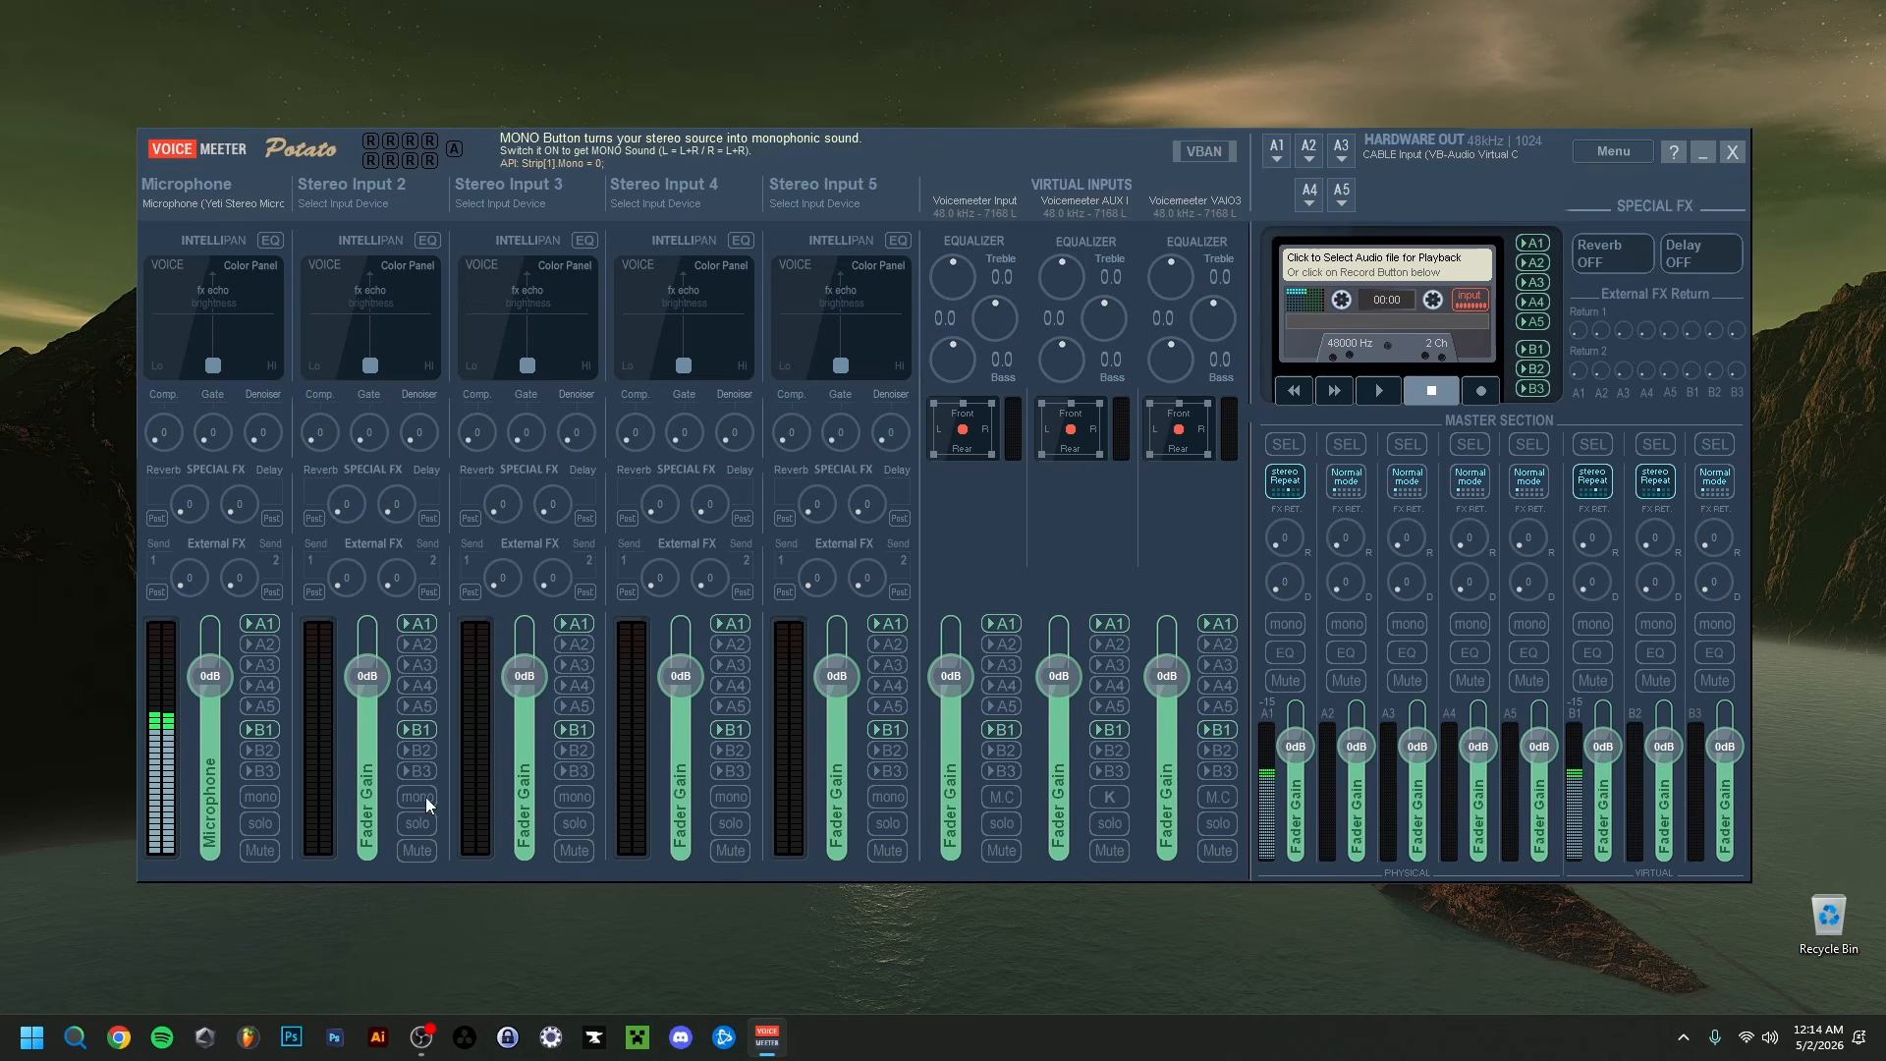
Step: Toggle the Microphone strip's mute on and back off, and view the strip's reset, copy, save and load options
left_click(259, 852)
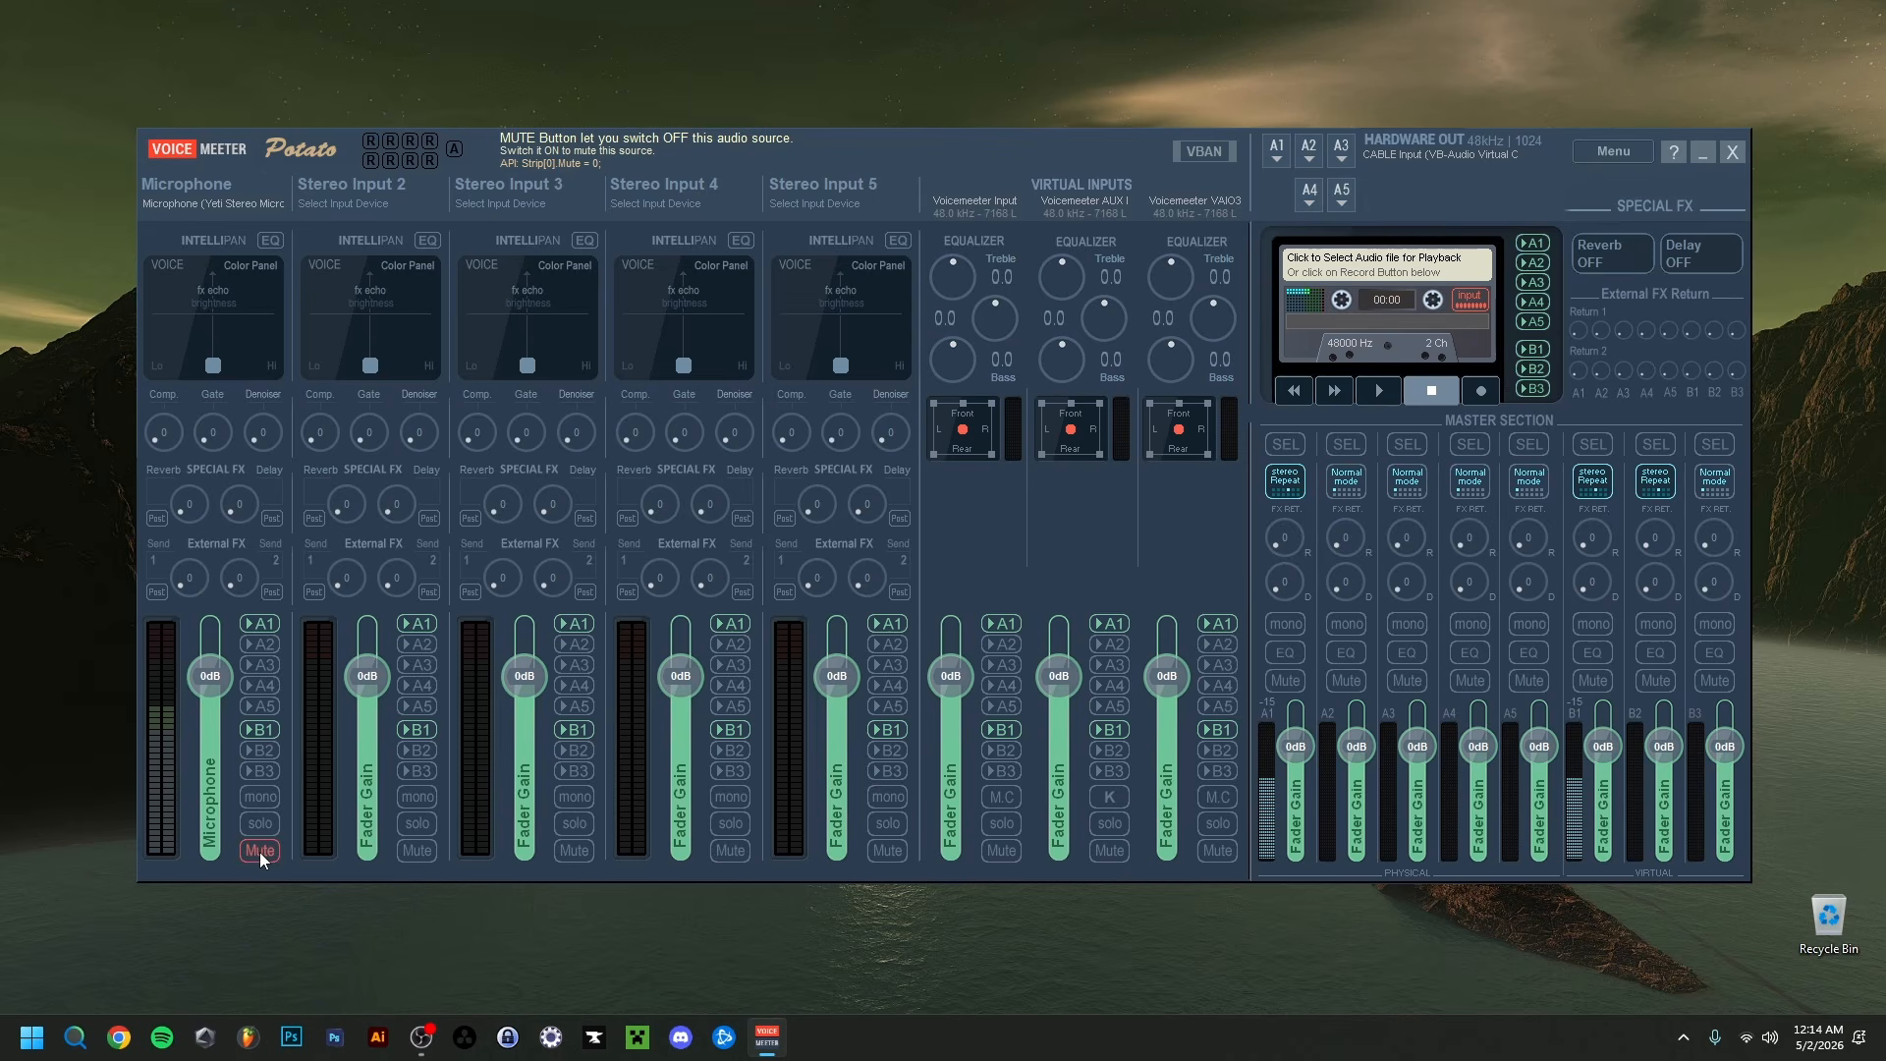
left_click(260, 851)
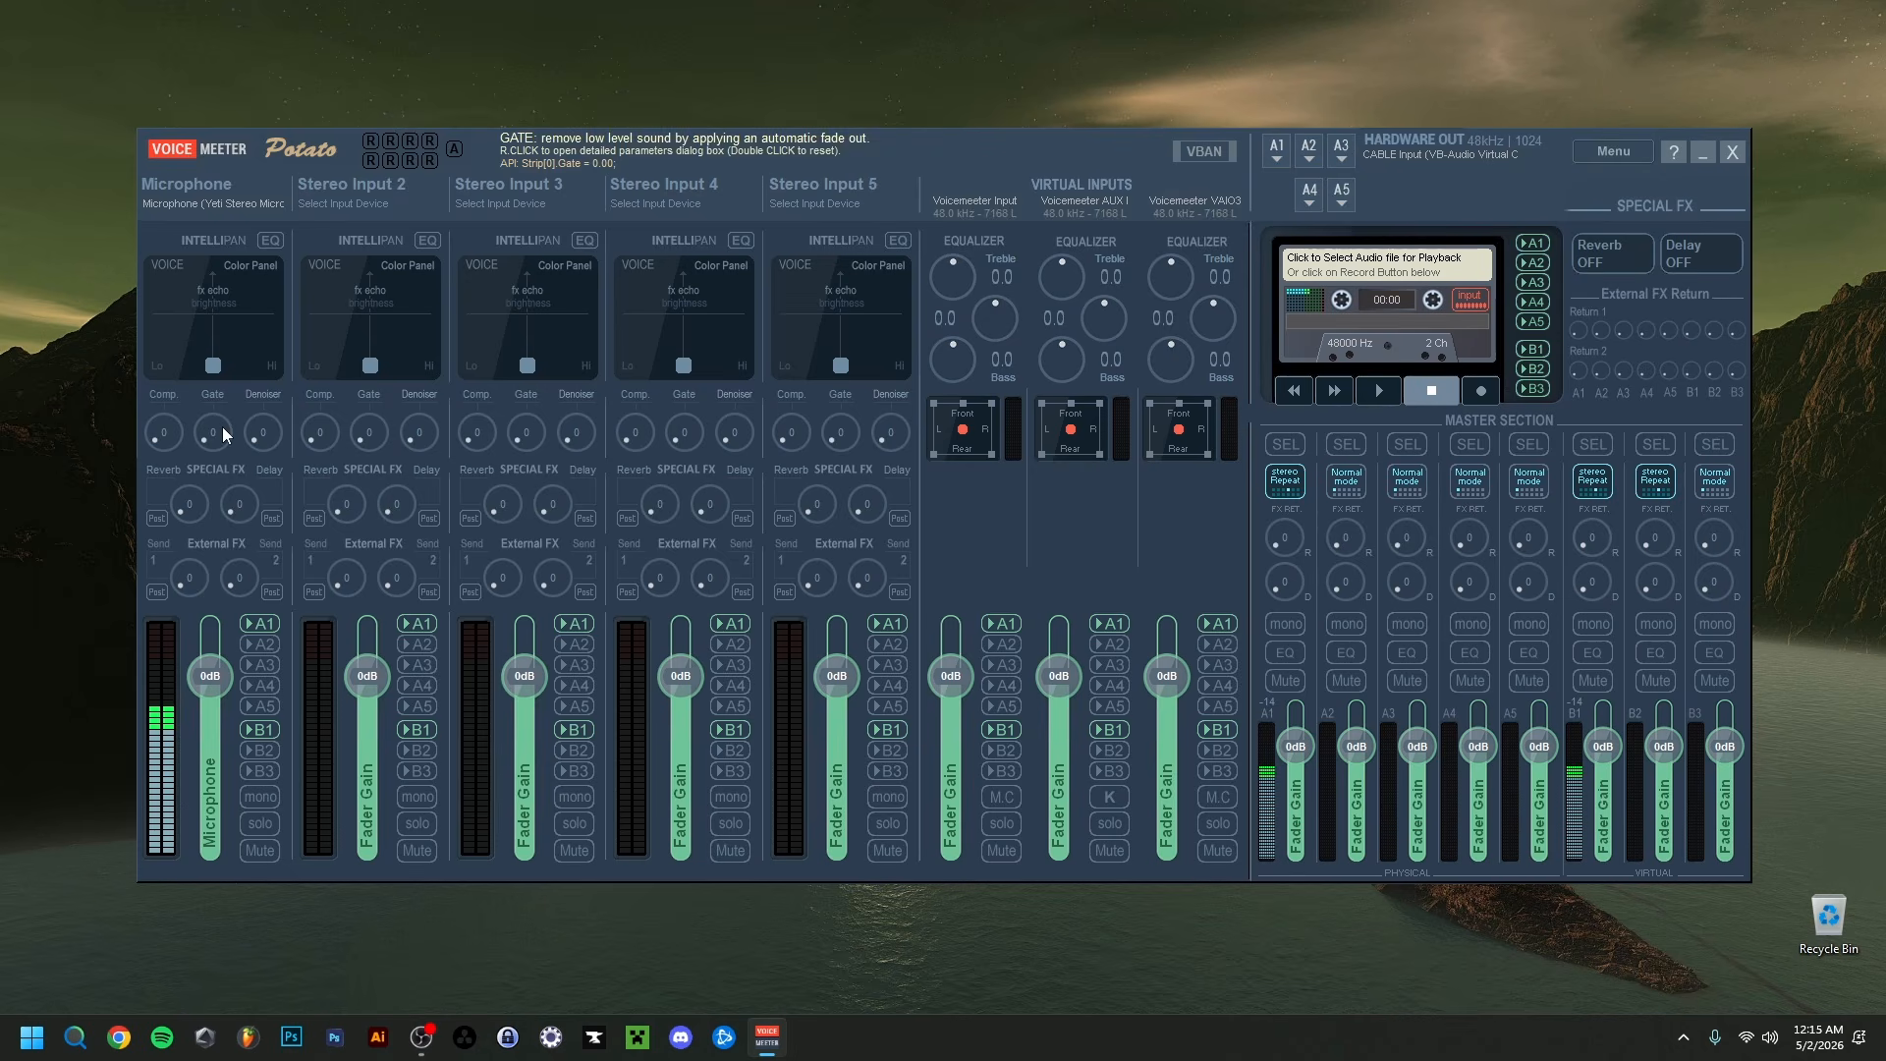
right_click(210, 240)
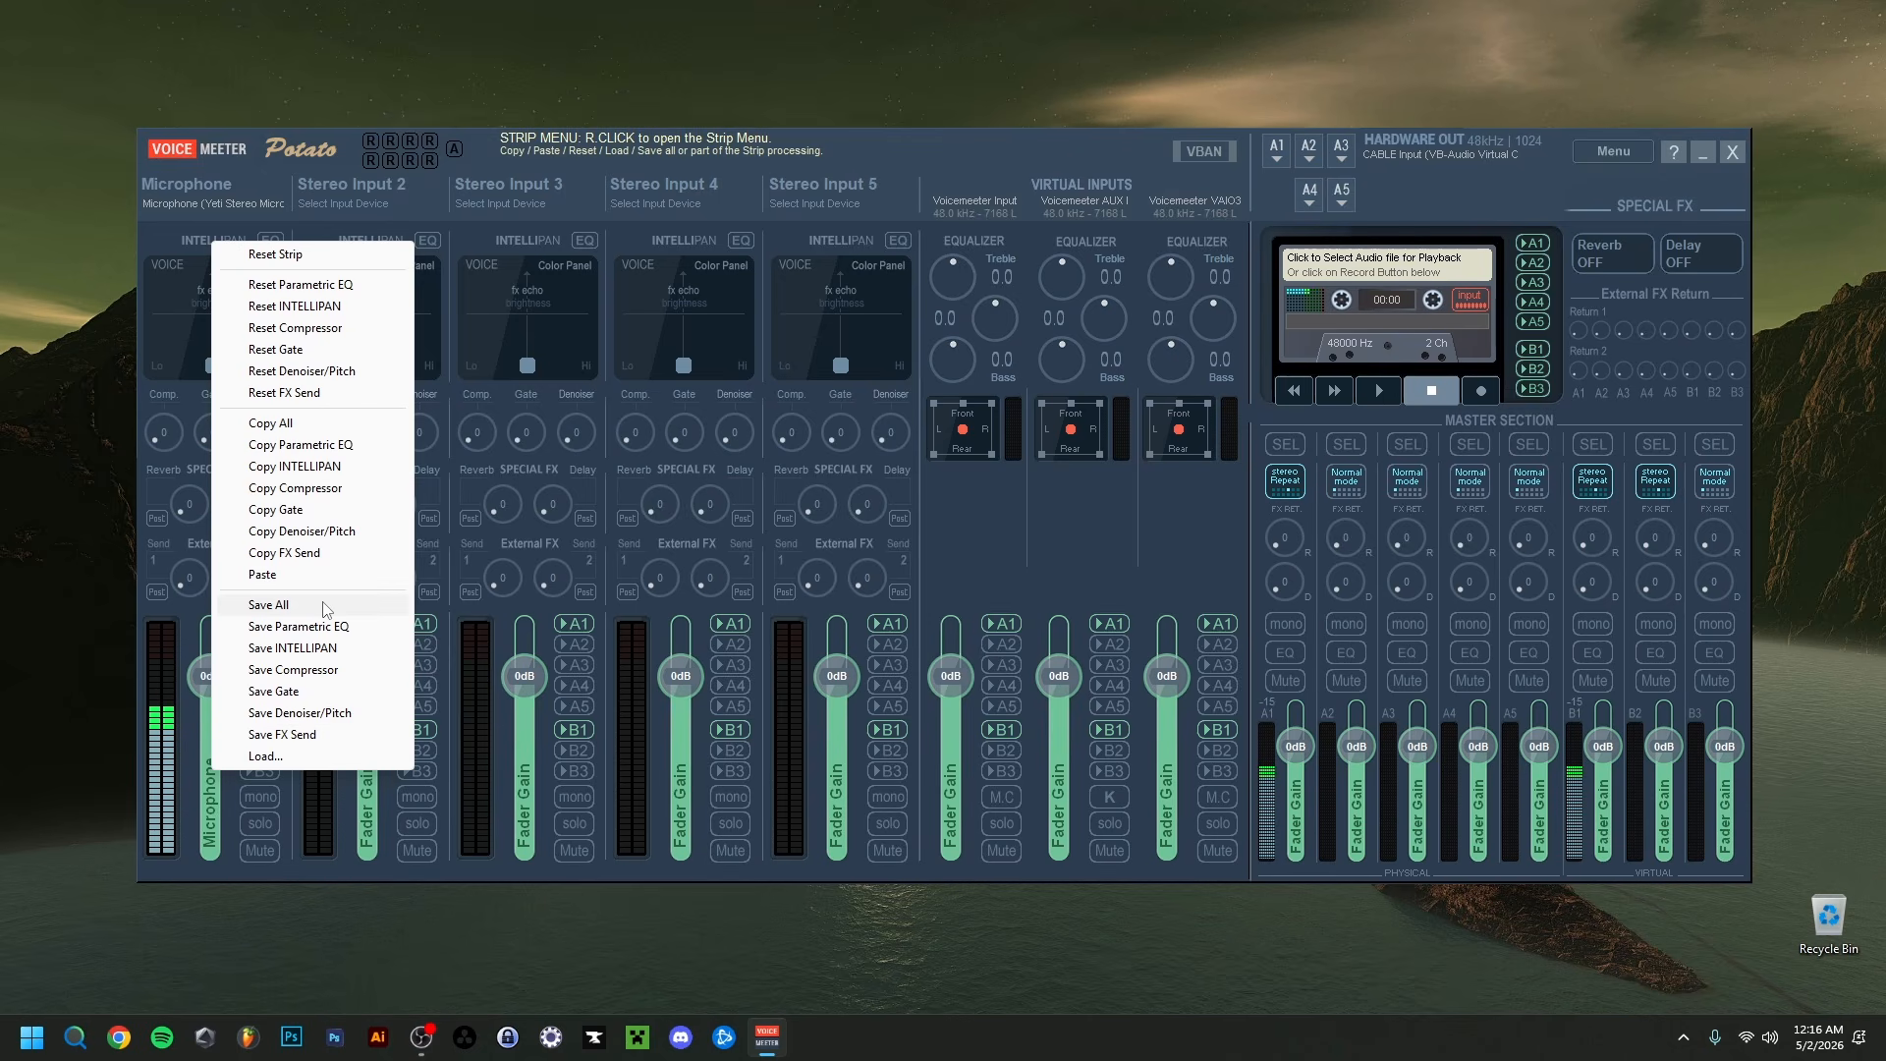
left_click(161, 235)
right_click(210, 239)
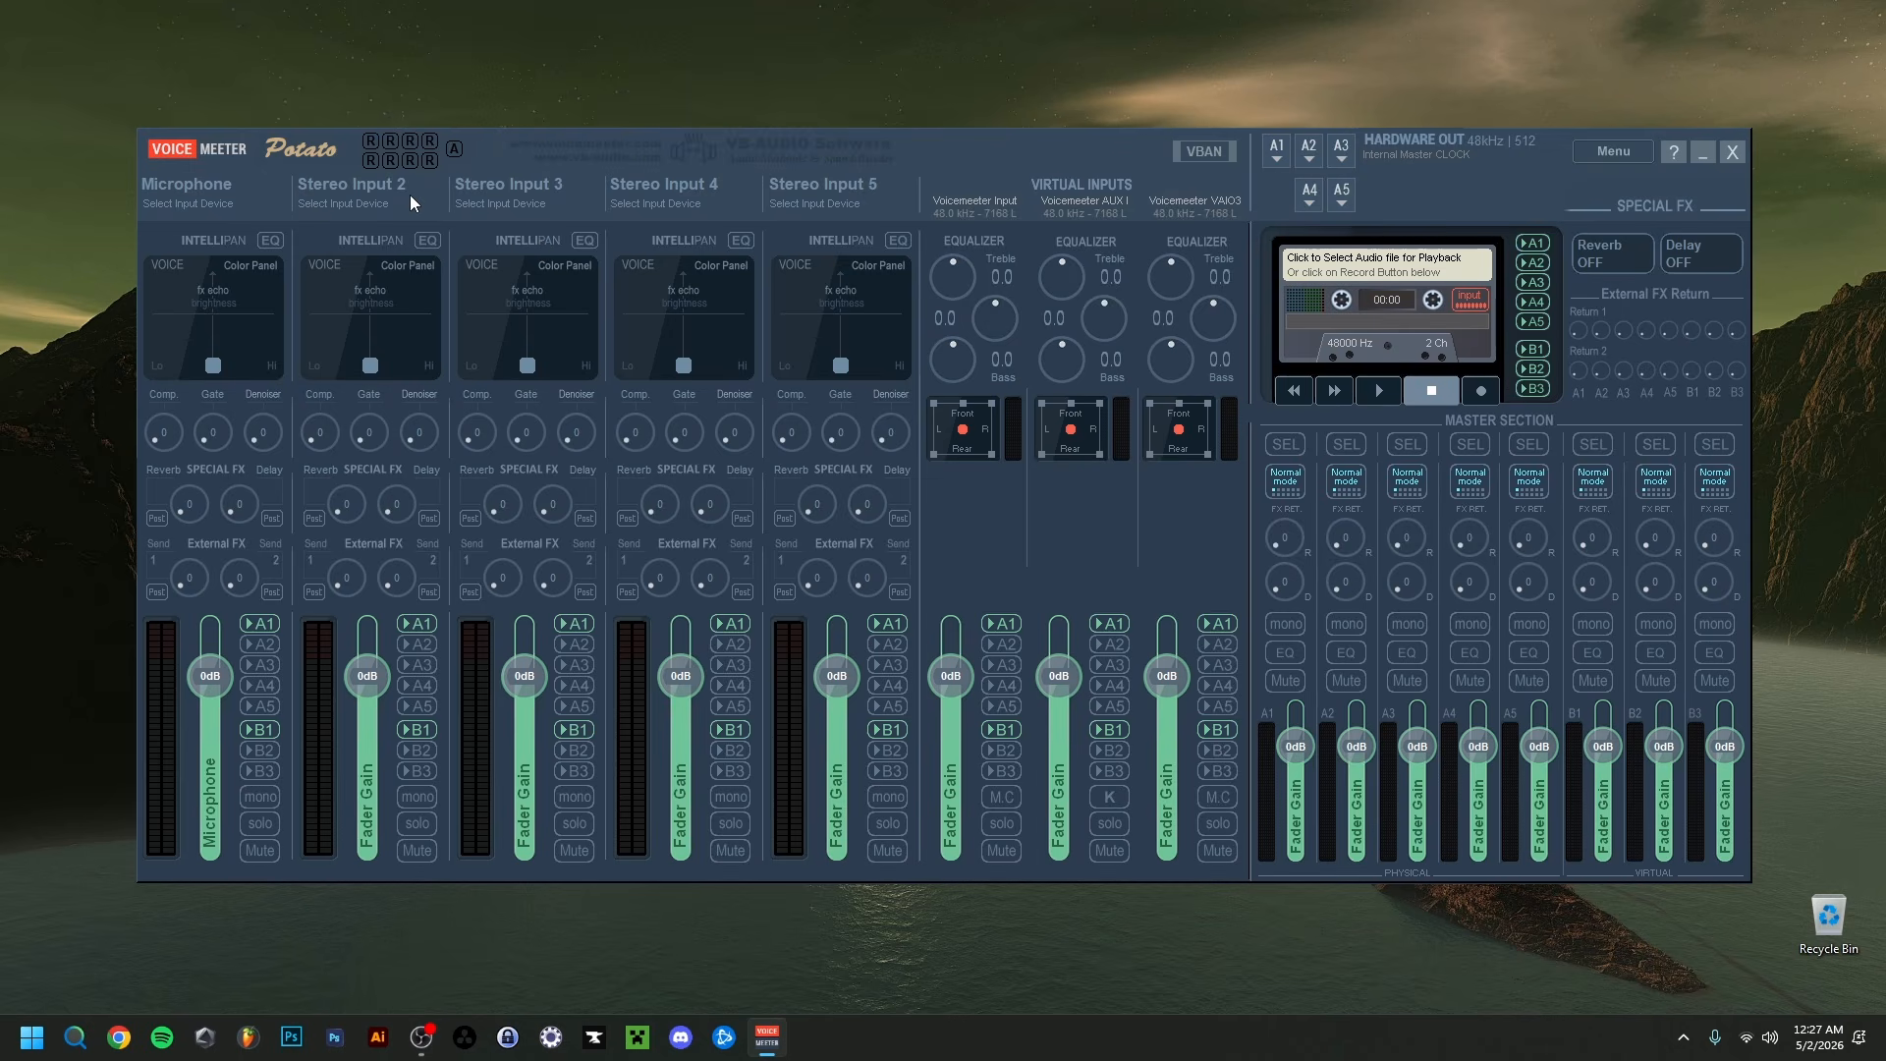
Step: Try CABLE Output (VB-Audio Virtual Cable) as Stereo Input 2's WDM device and remove the Microphone strip's device selection
left_click(374, 203)
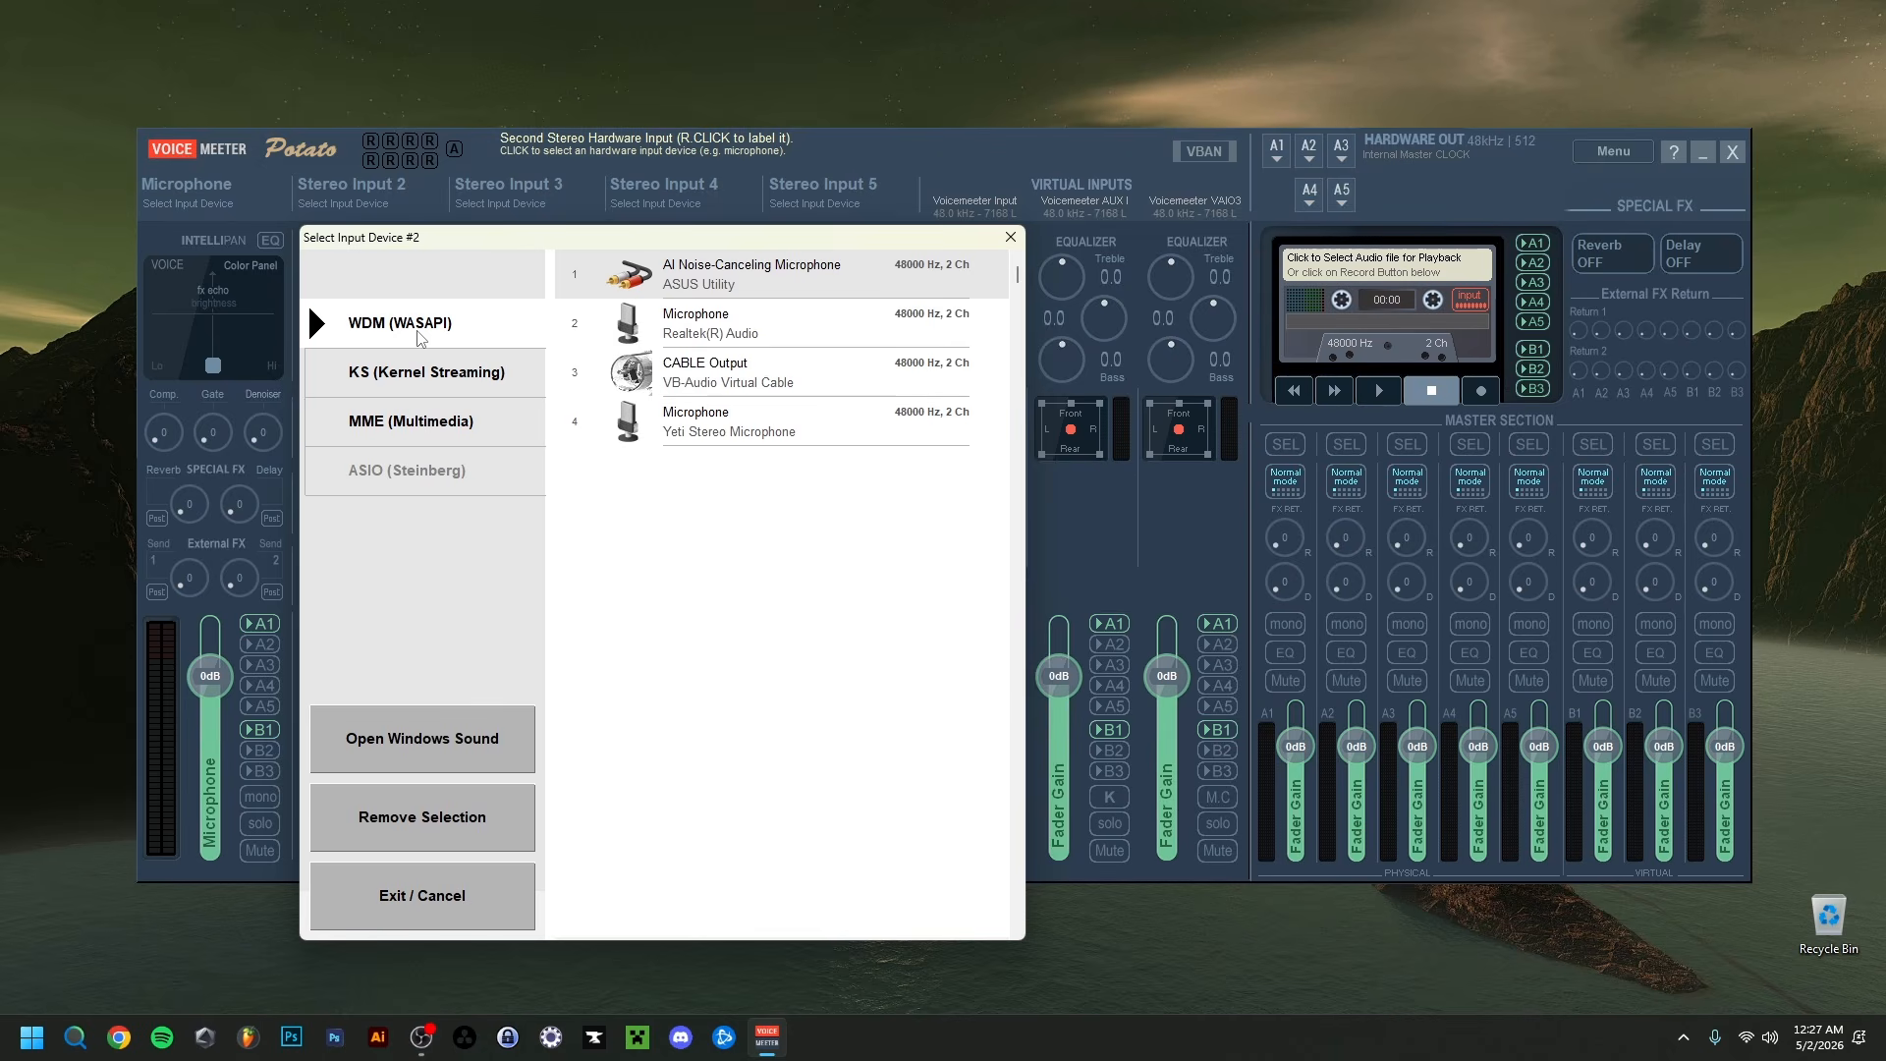
left_click(713, 384)
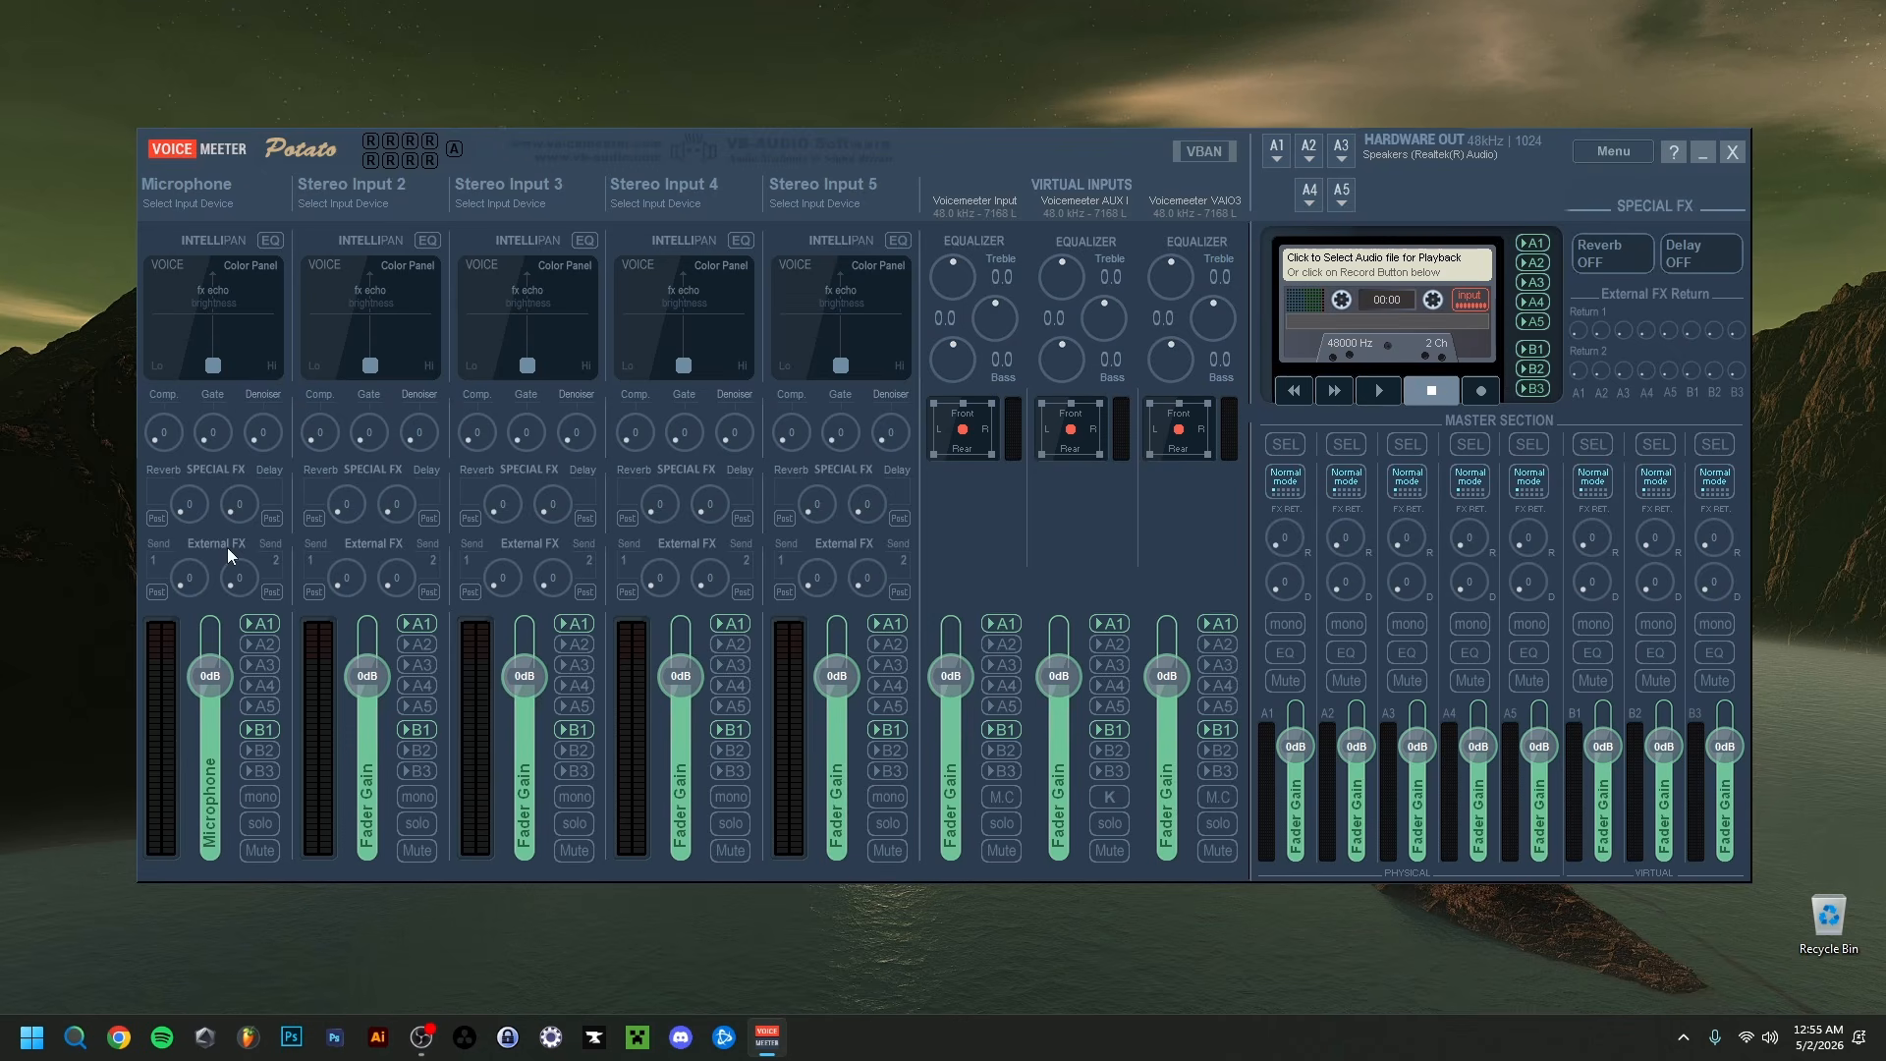
left_click(206, 203)
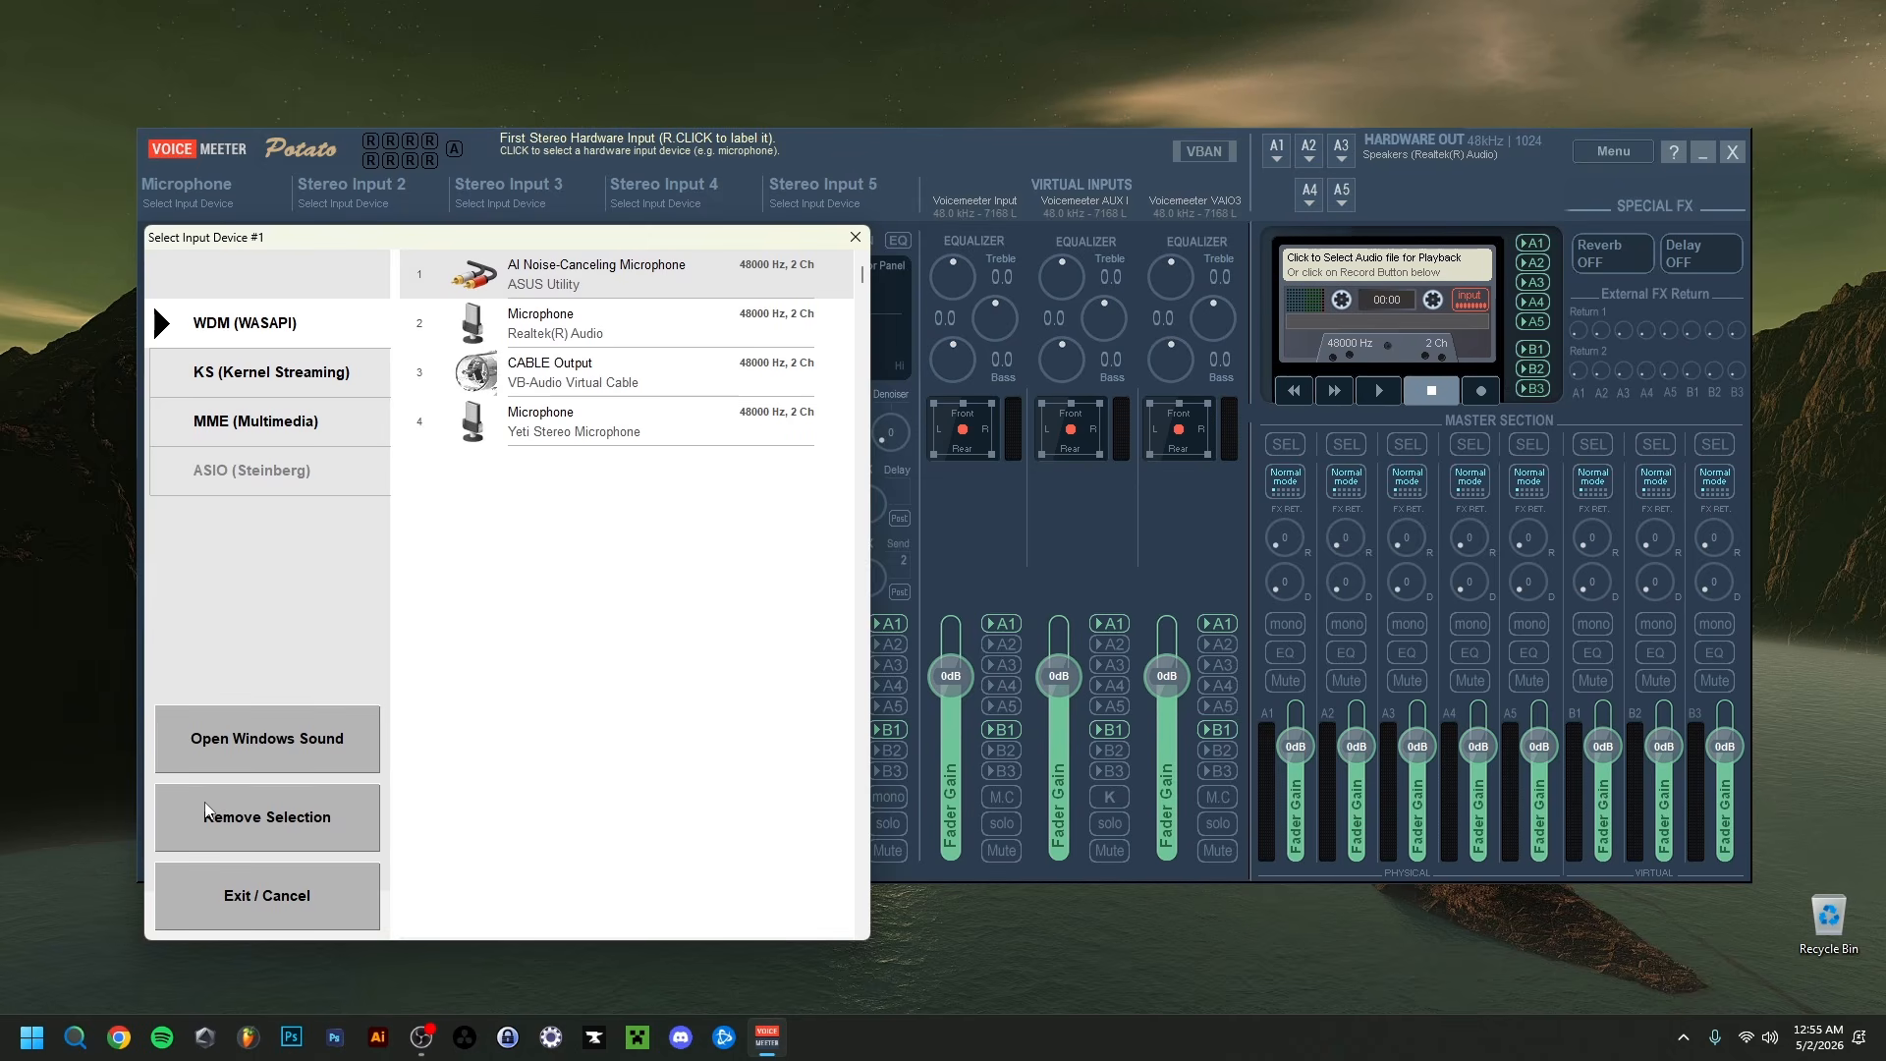
left_click(292, 819)
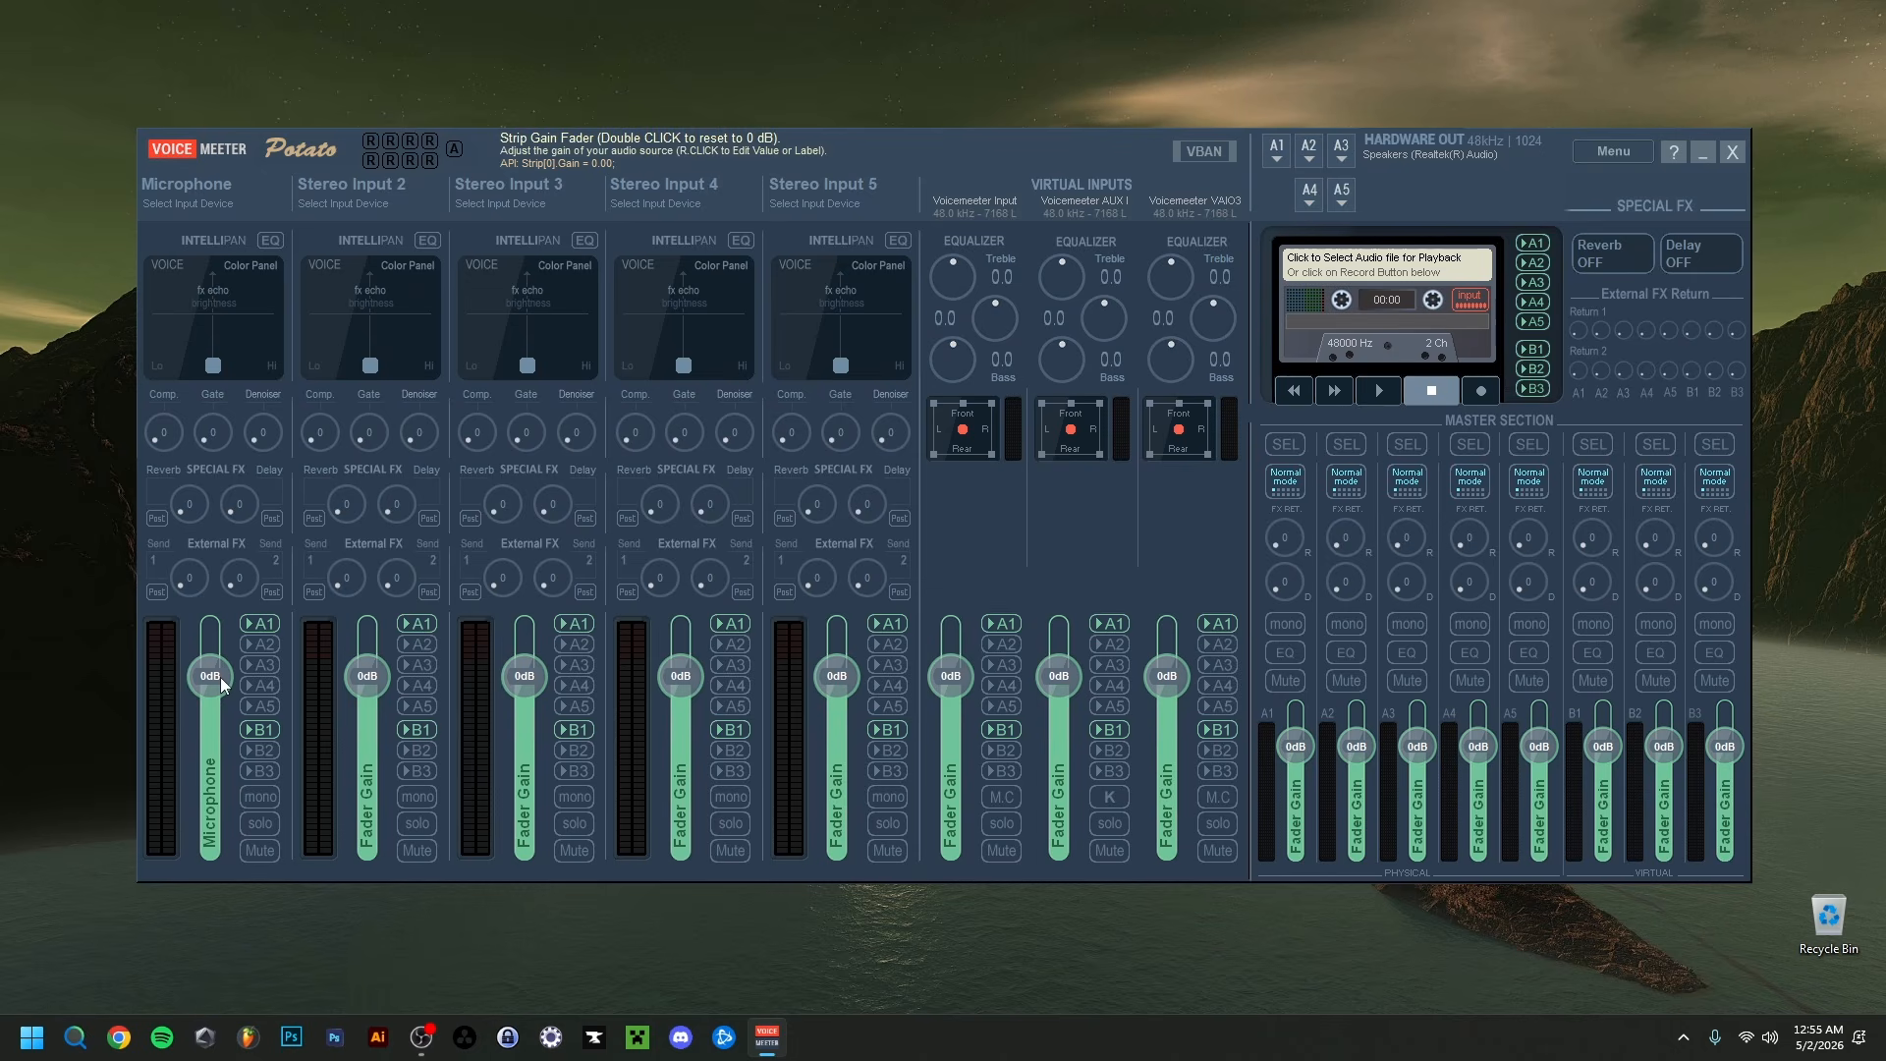
Step: Look through the Windows sound output devices for the Voicemeeter virtual inputs
left_click(1769, 1038)
left_click(1834, 924)
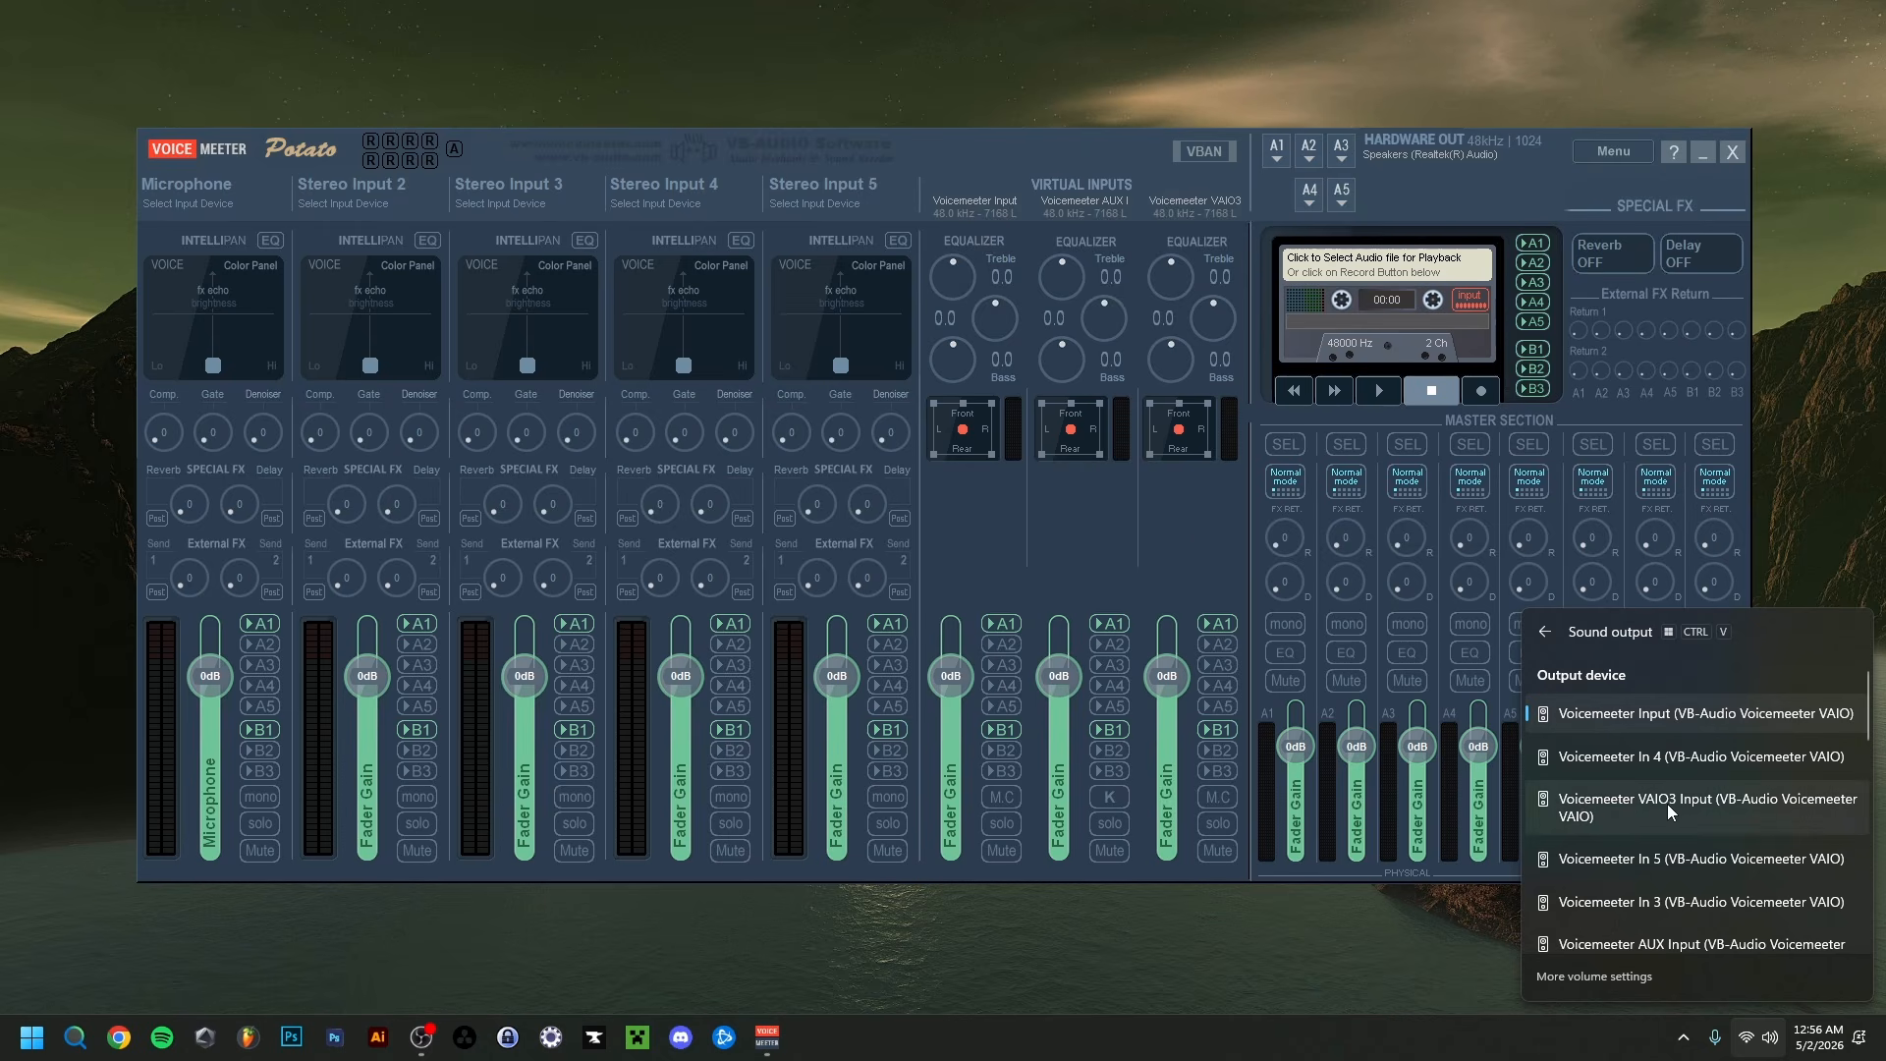
scroll(1636, 827, "down", 1)
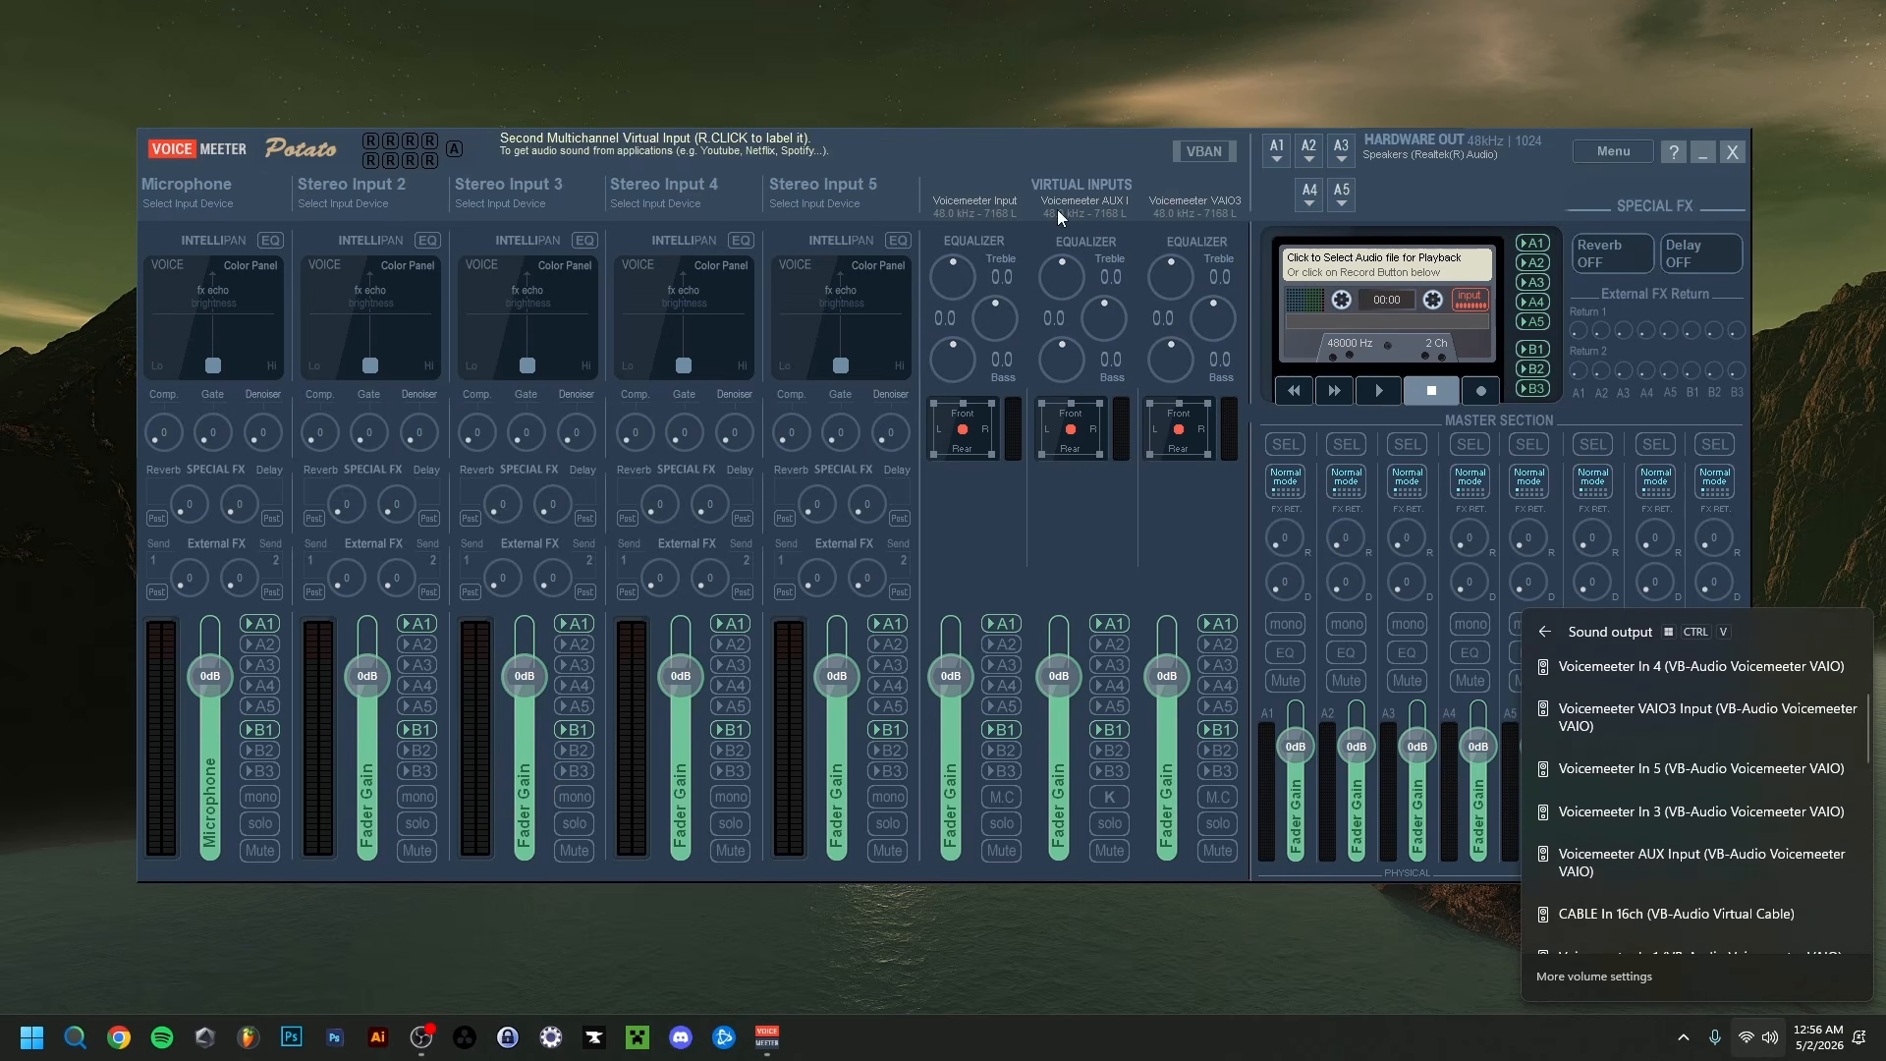
scroll(1630, 827, "up", 1)
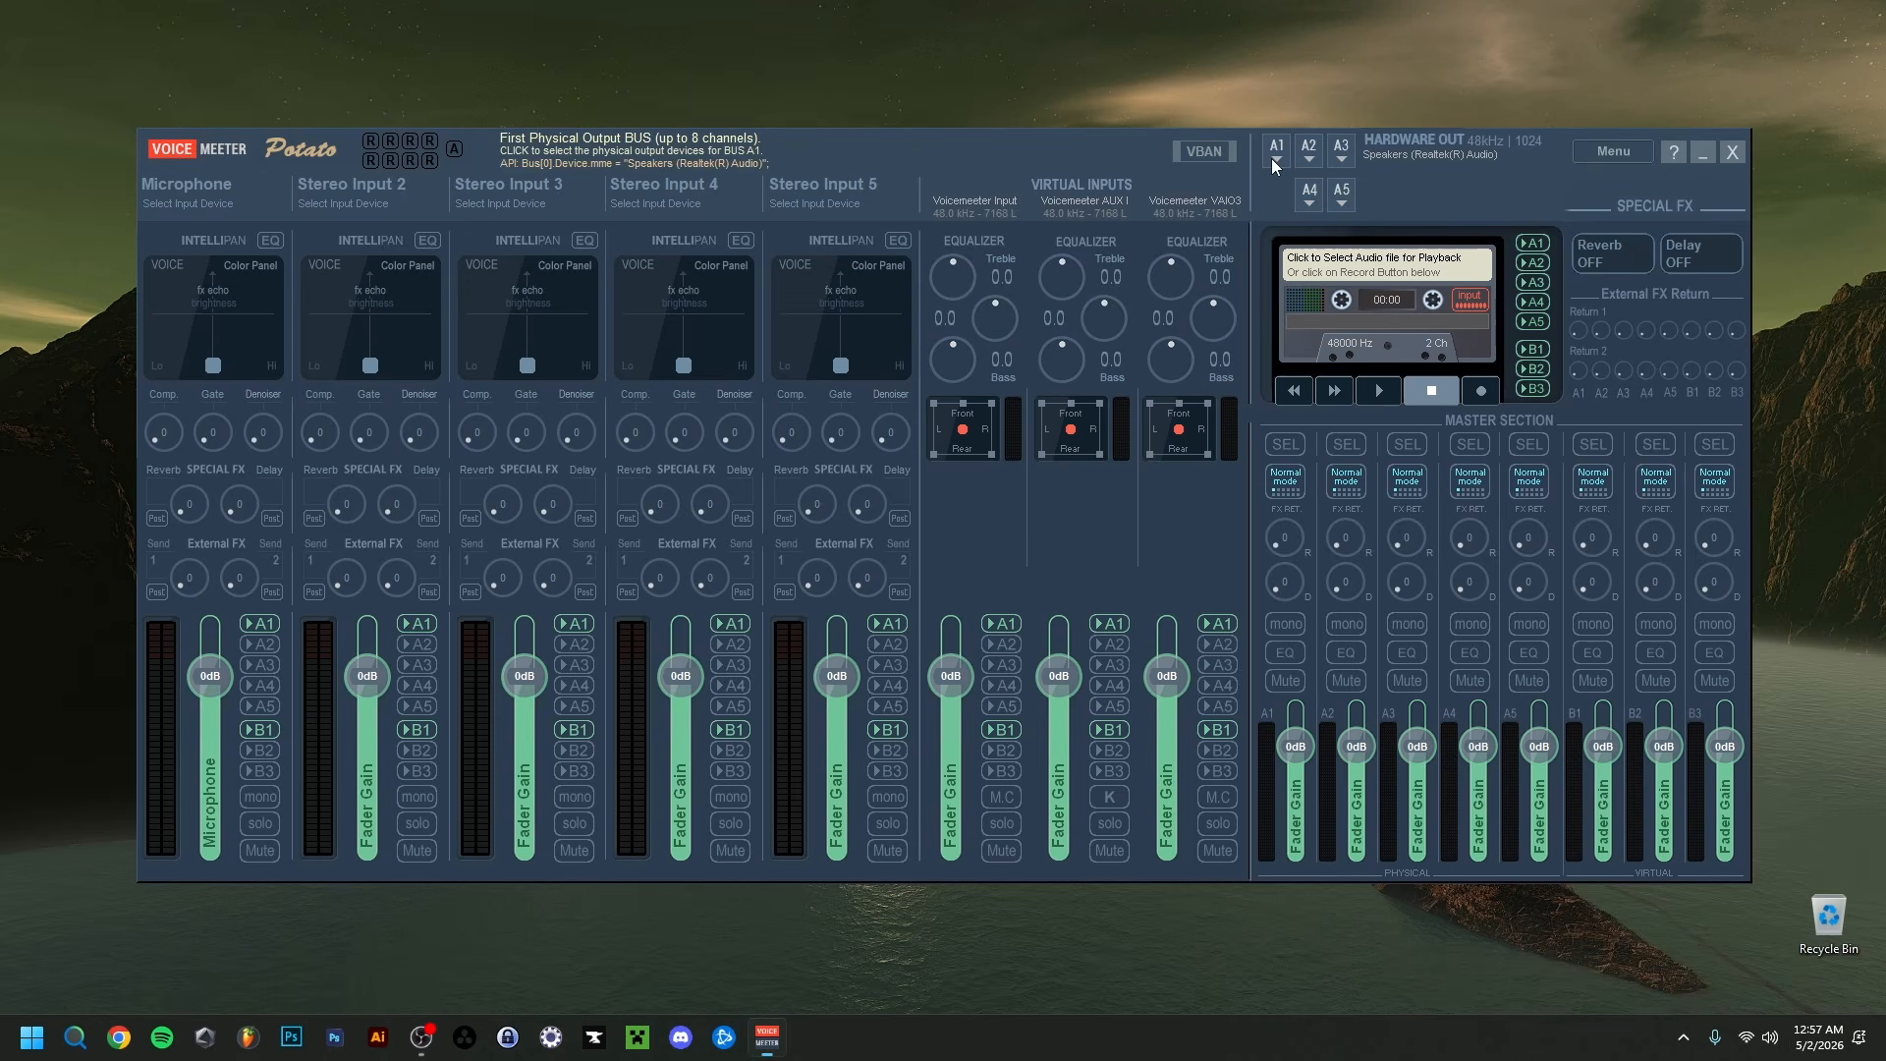
Step: Choose the MME Speakers (Realtek(R) Audio) as the A1 hardware output device
left_click(1271, 157)
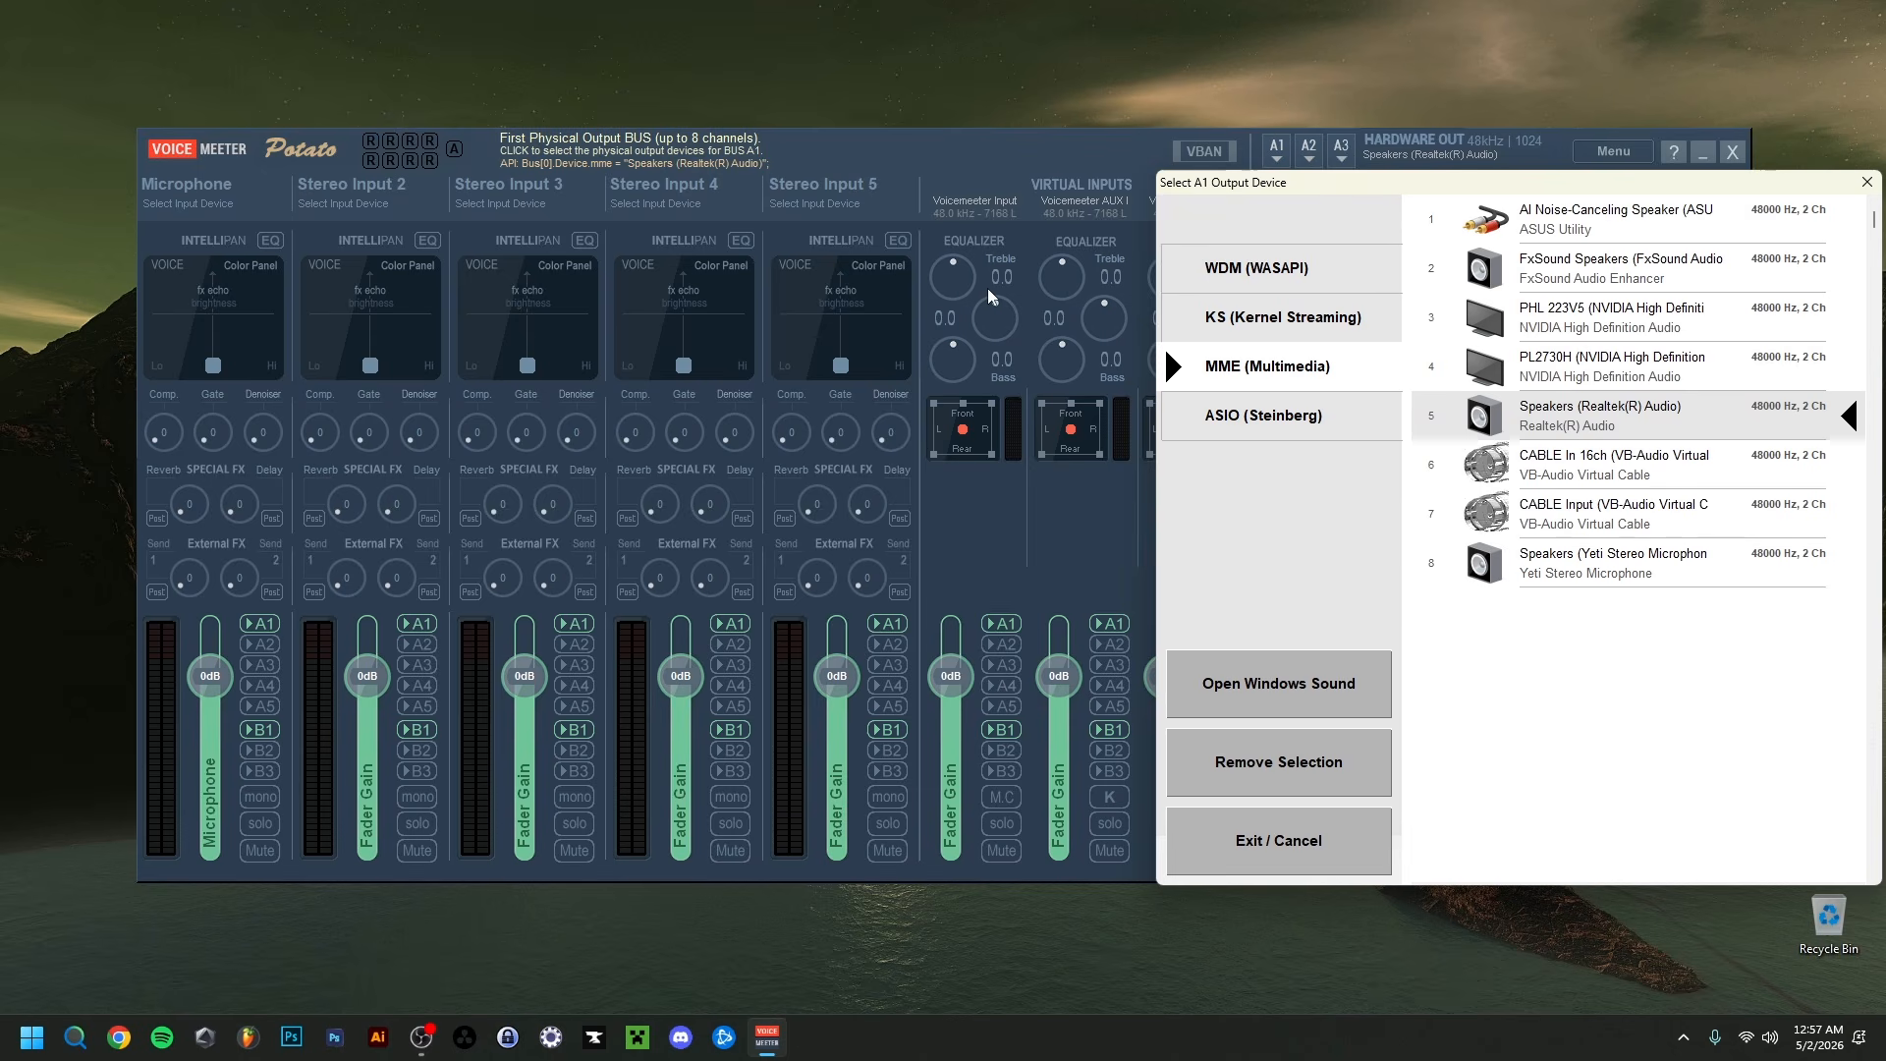
left_click(1656, 434)
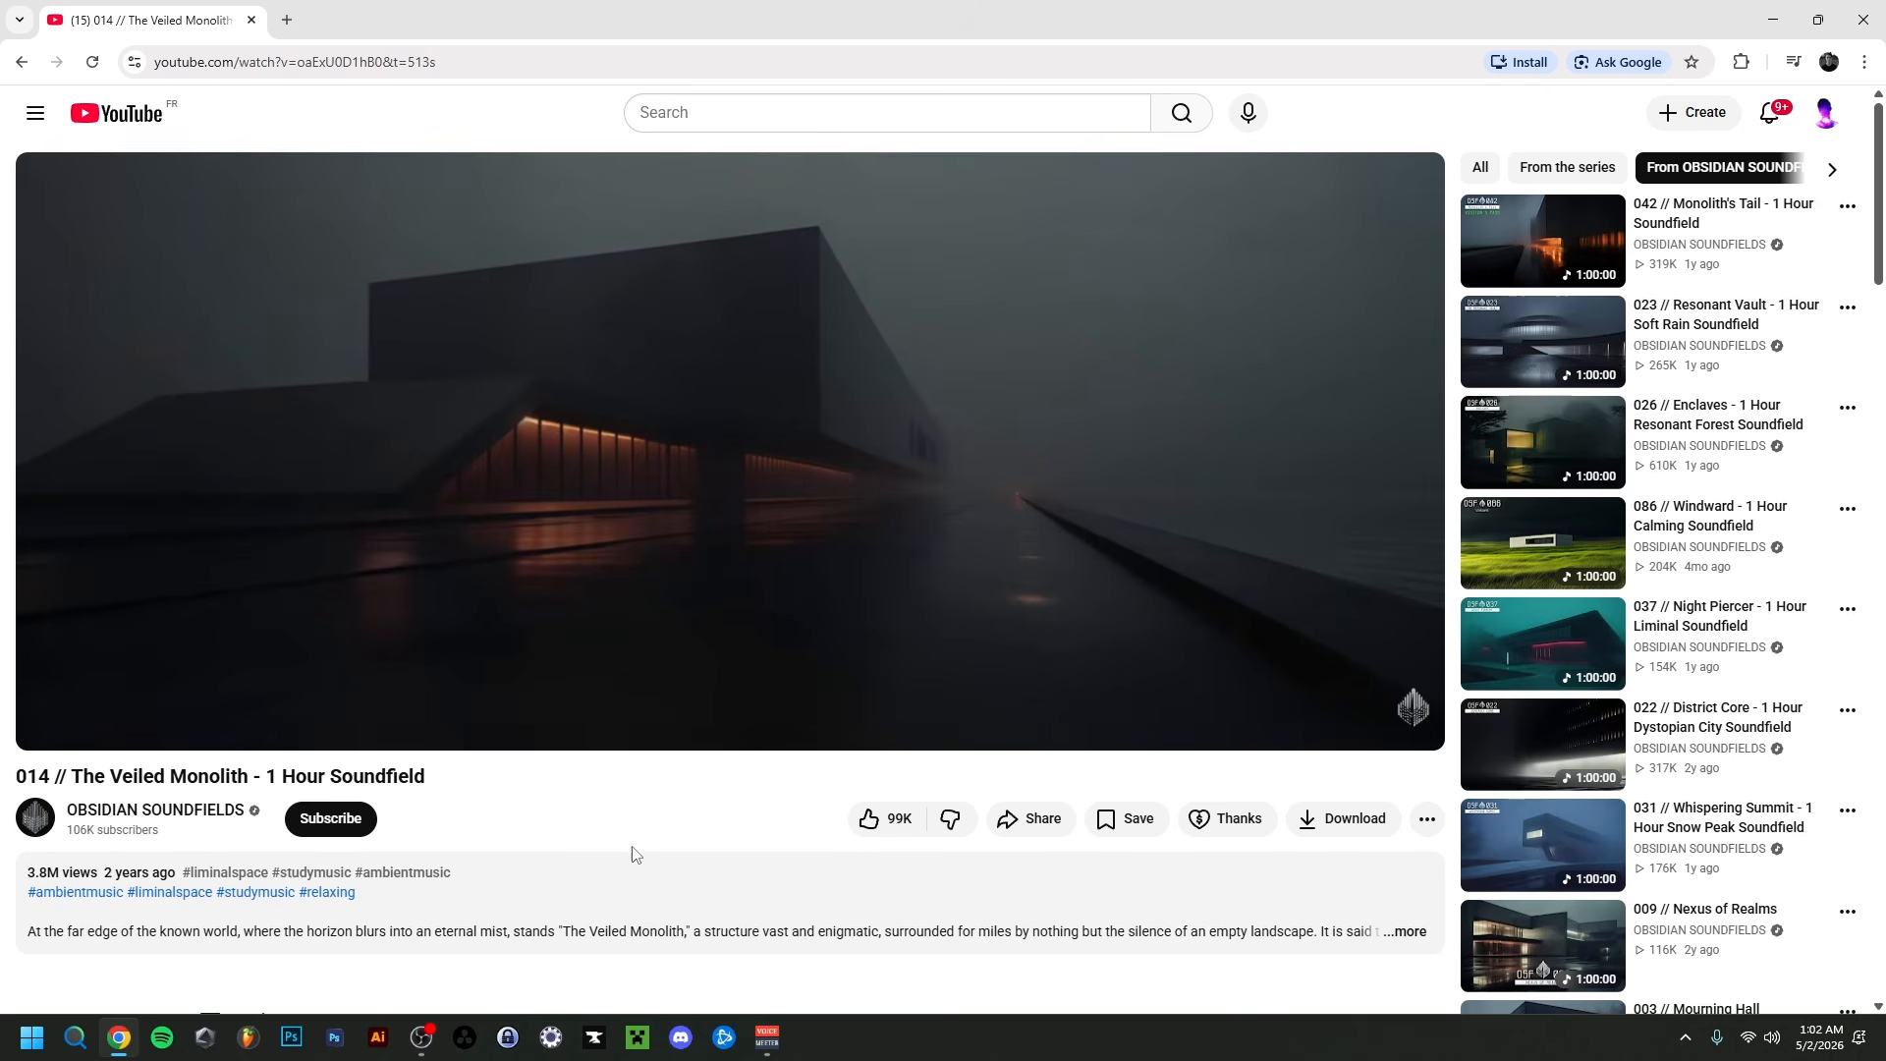
Step: Switch from the browser to Voicemeeter Potato and try the Voicemeeter Input's gain fader at about 0.8 dB
left_click(767, 1037)
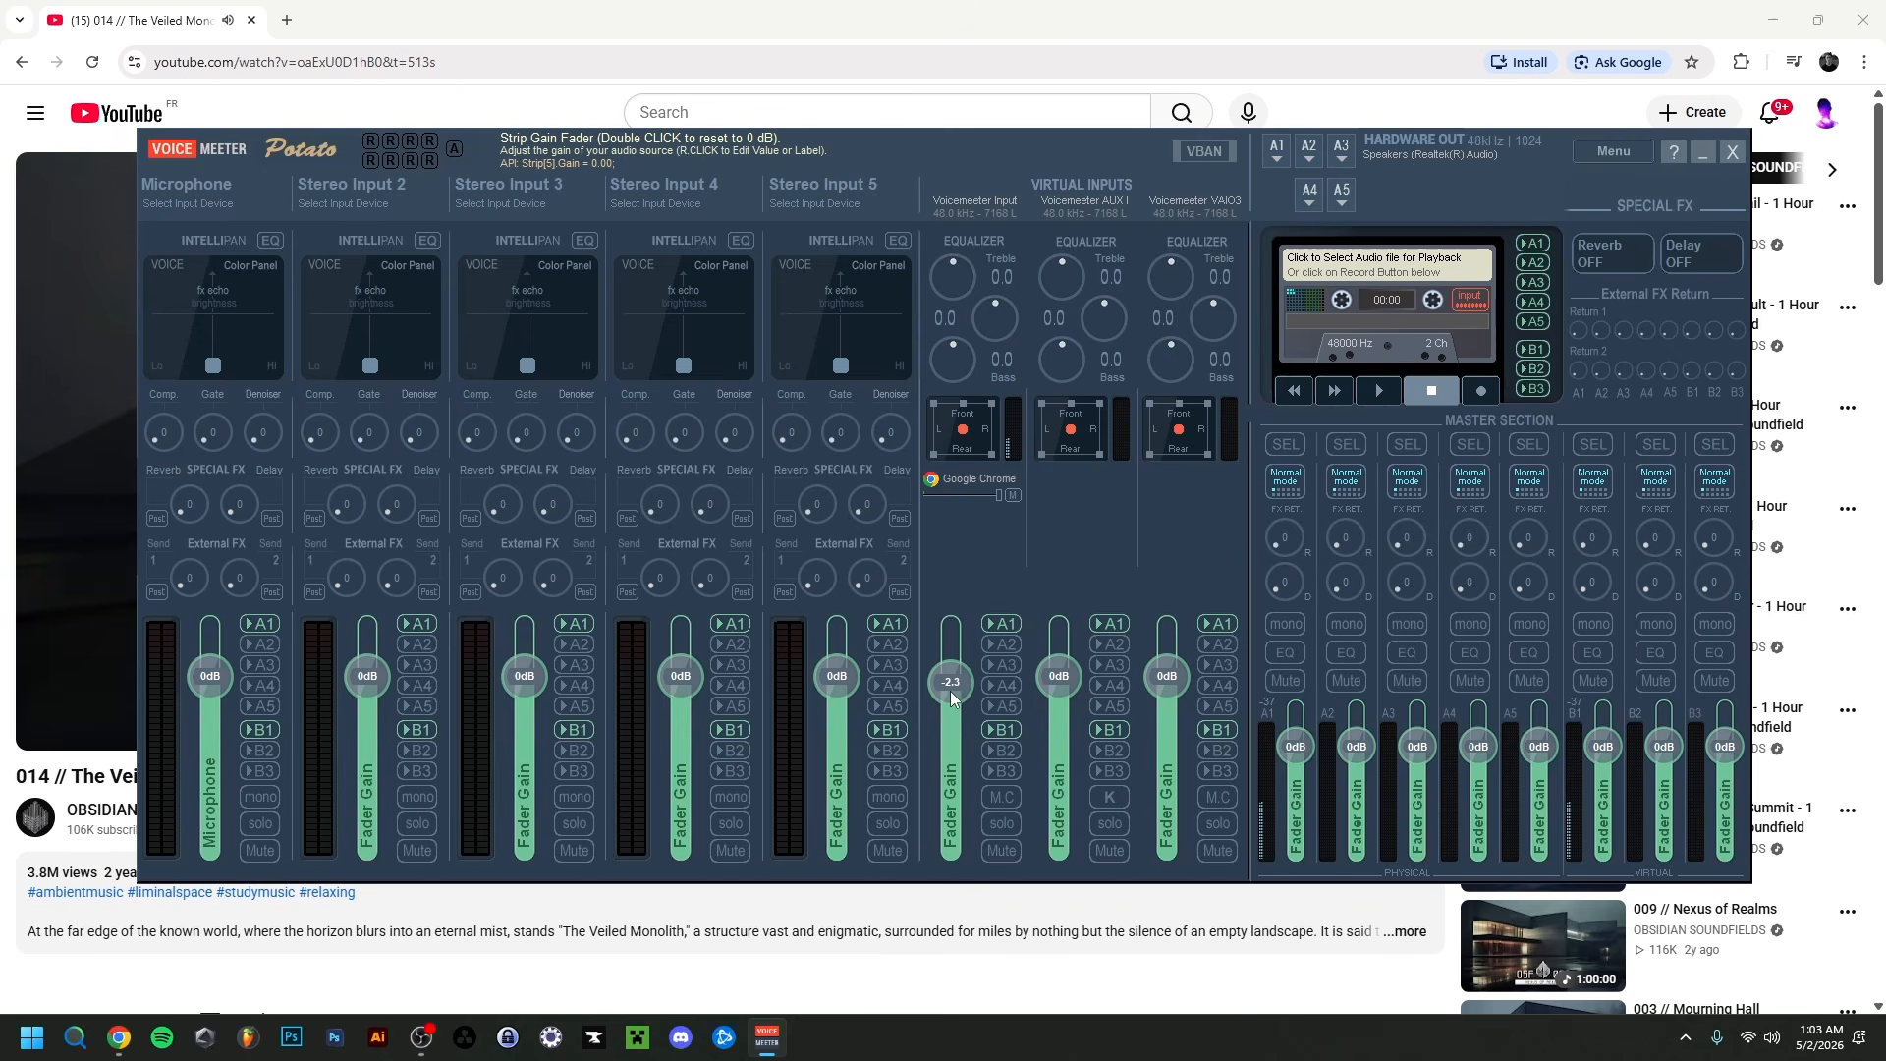
left_click_drag(950, 691, 946, 681)
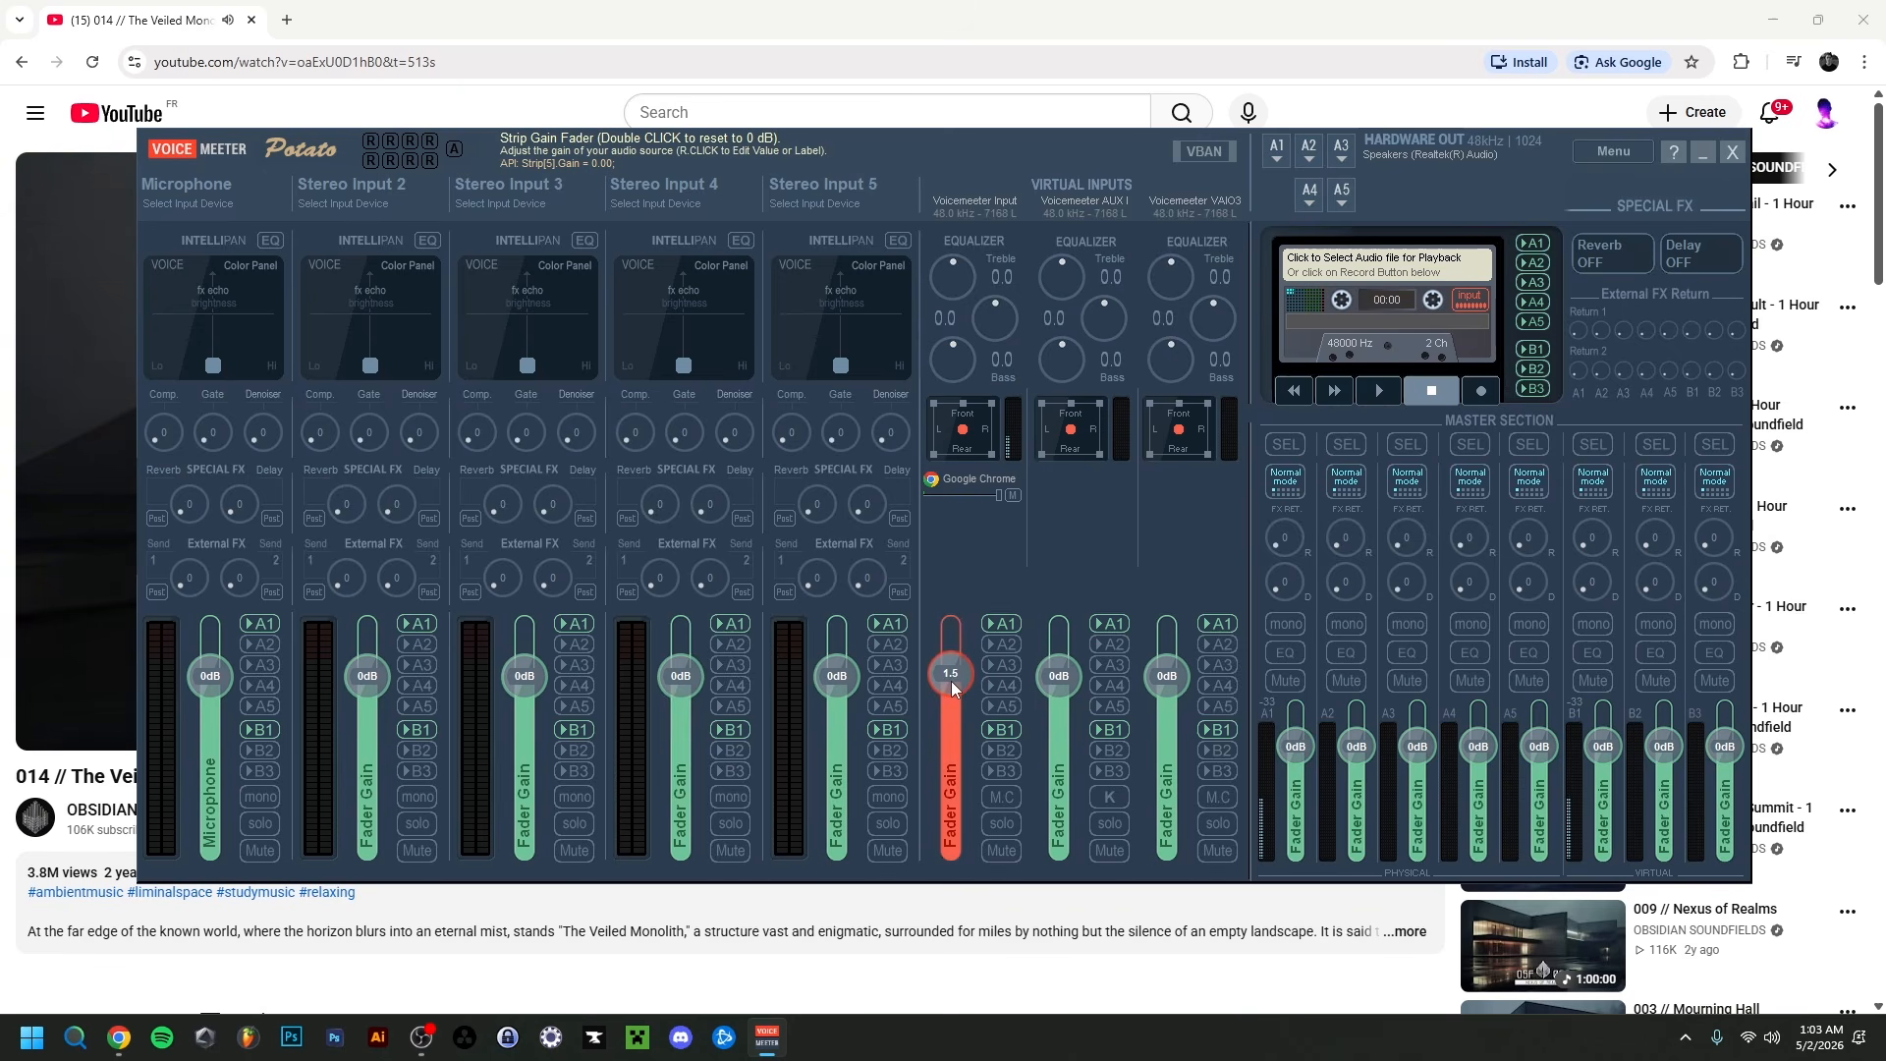
scroll(947, 669, "down", 5)
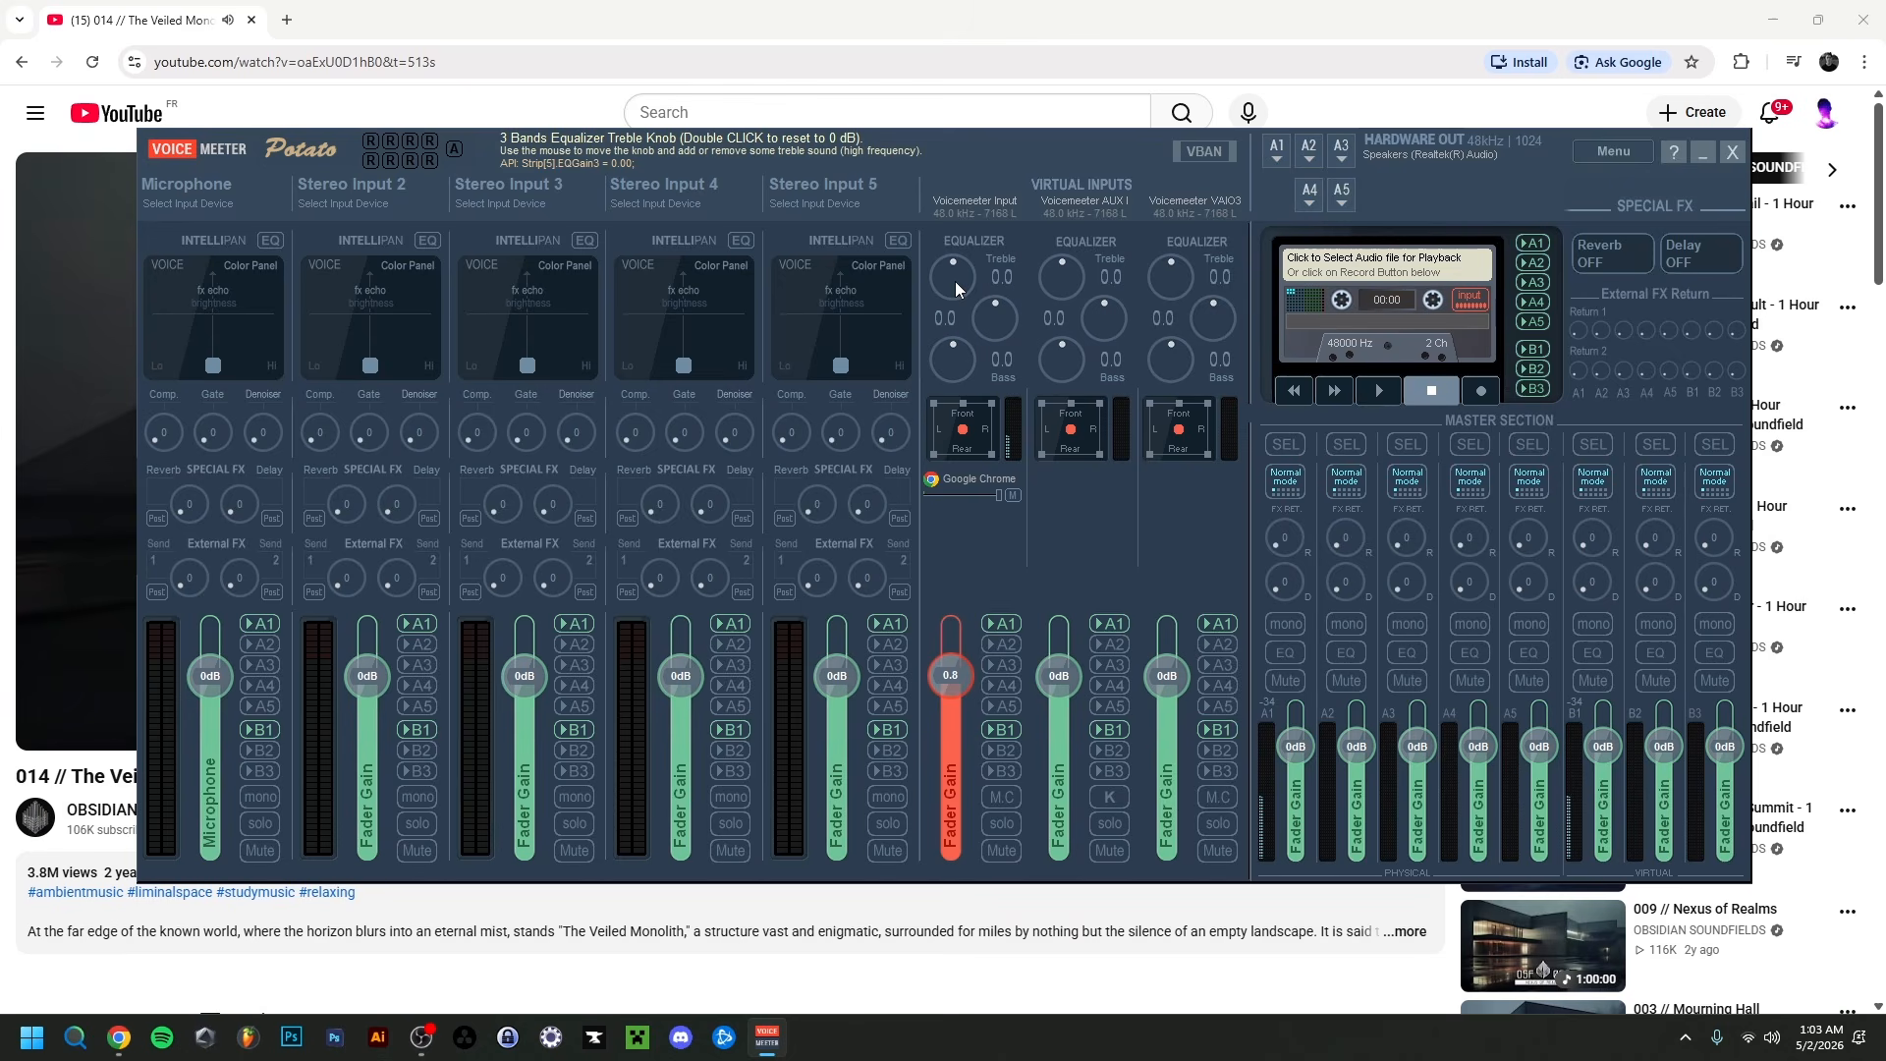
Step: Try boosting the Voicemeeter Input's equalizer to about 4.9 treble, 2.5 medium and 2.6 bass
scroll(958, 279, "up", 1)
left_click_drag(970, 215, 964, 157)
scroll(951, 275, "down", 8)
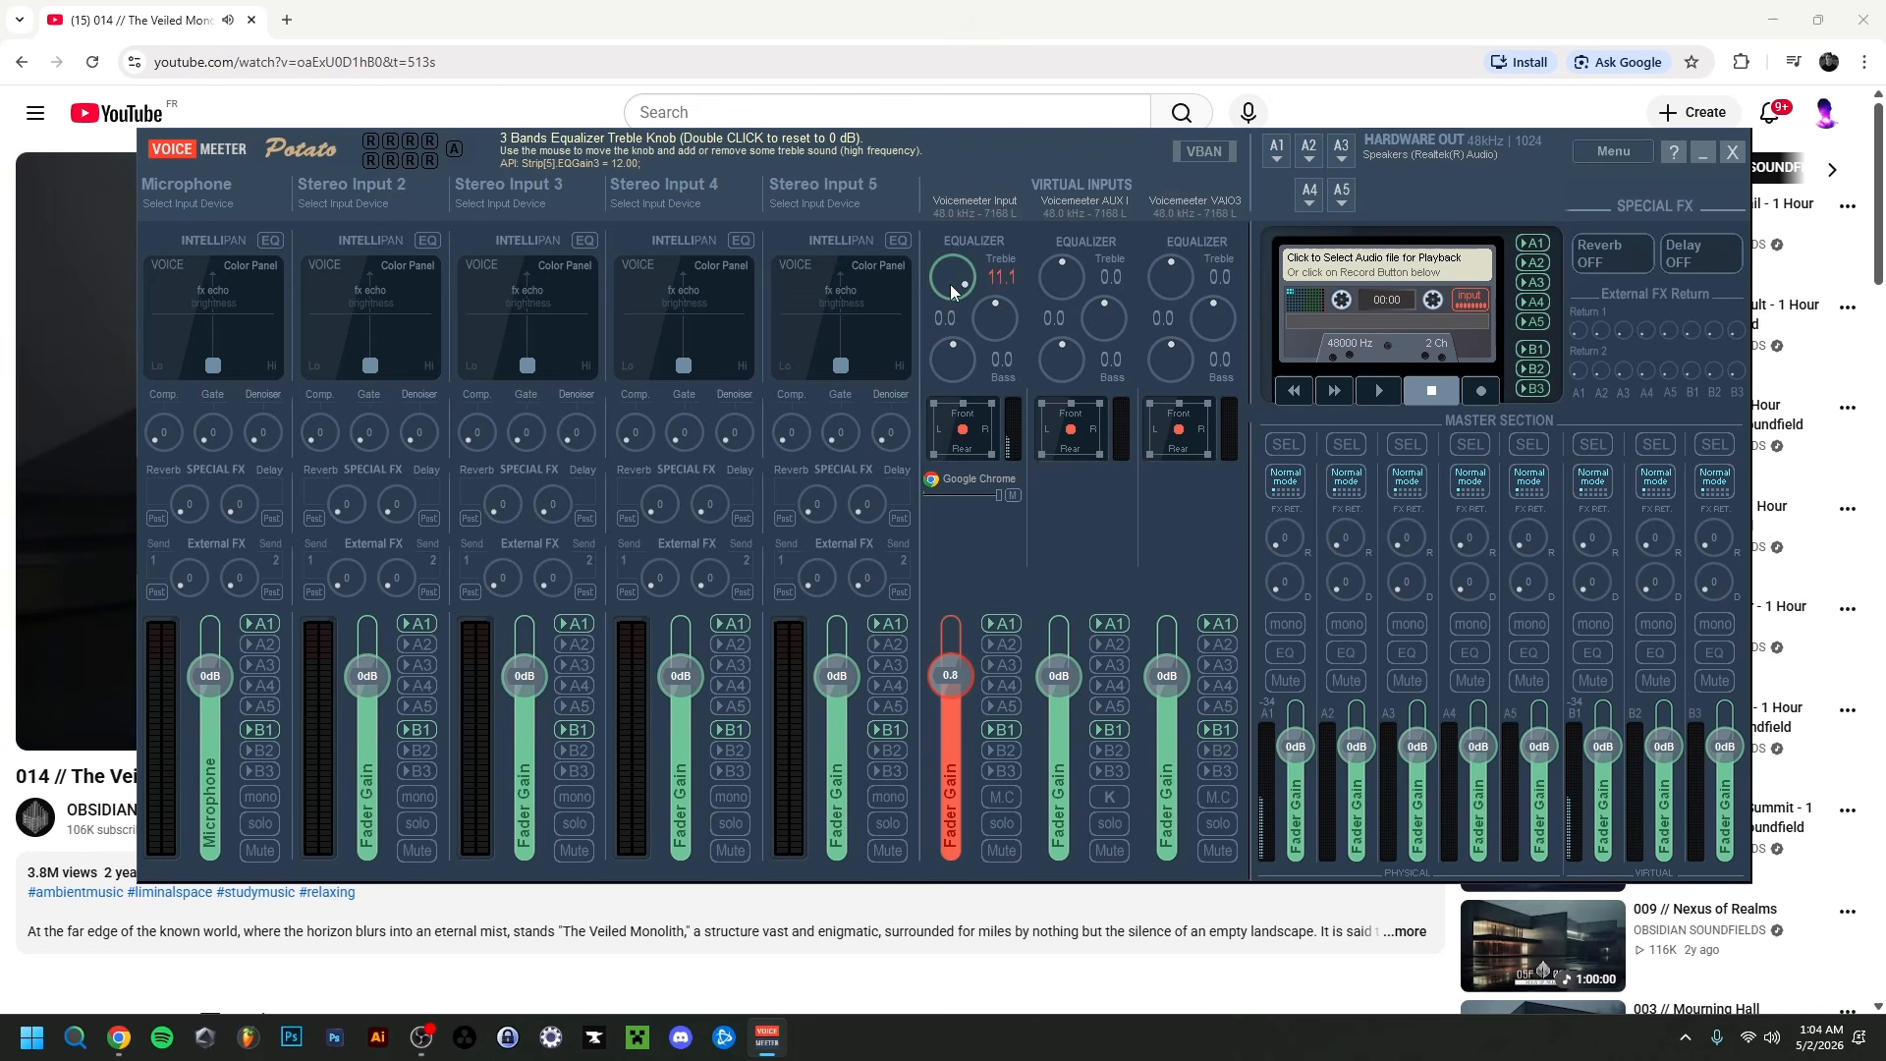
left_click_drag(995, 324, 996, 256)
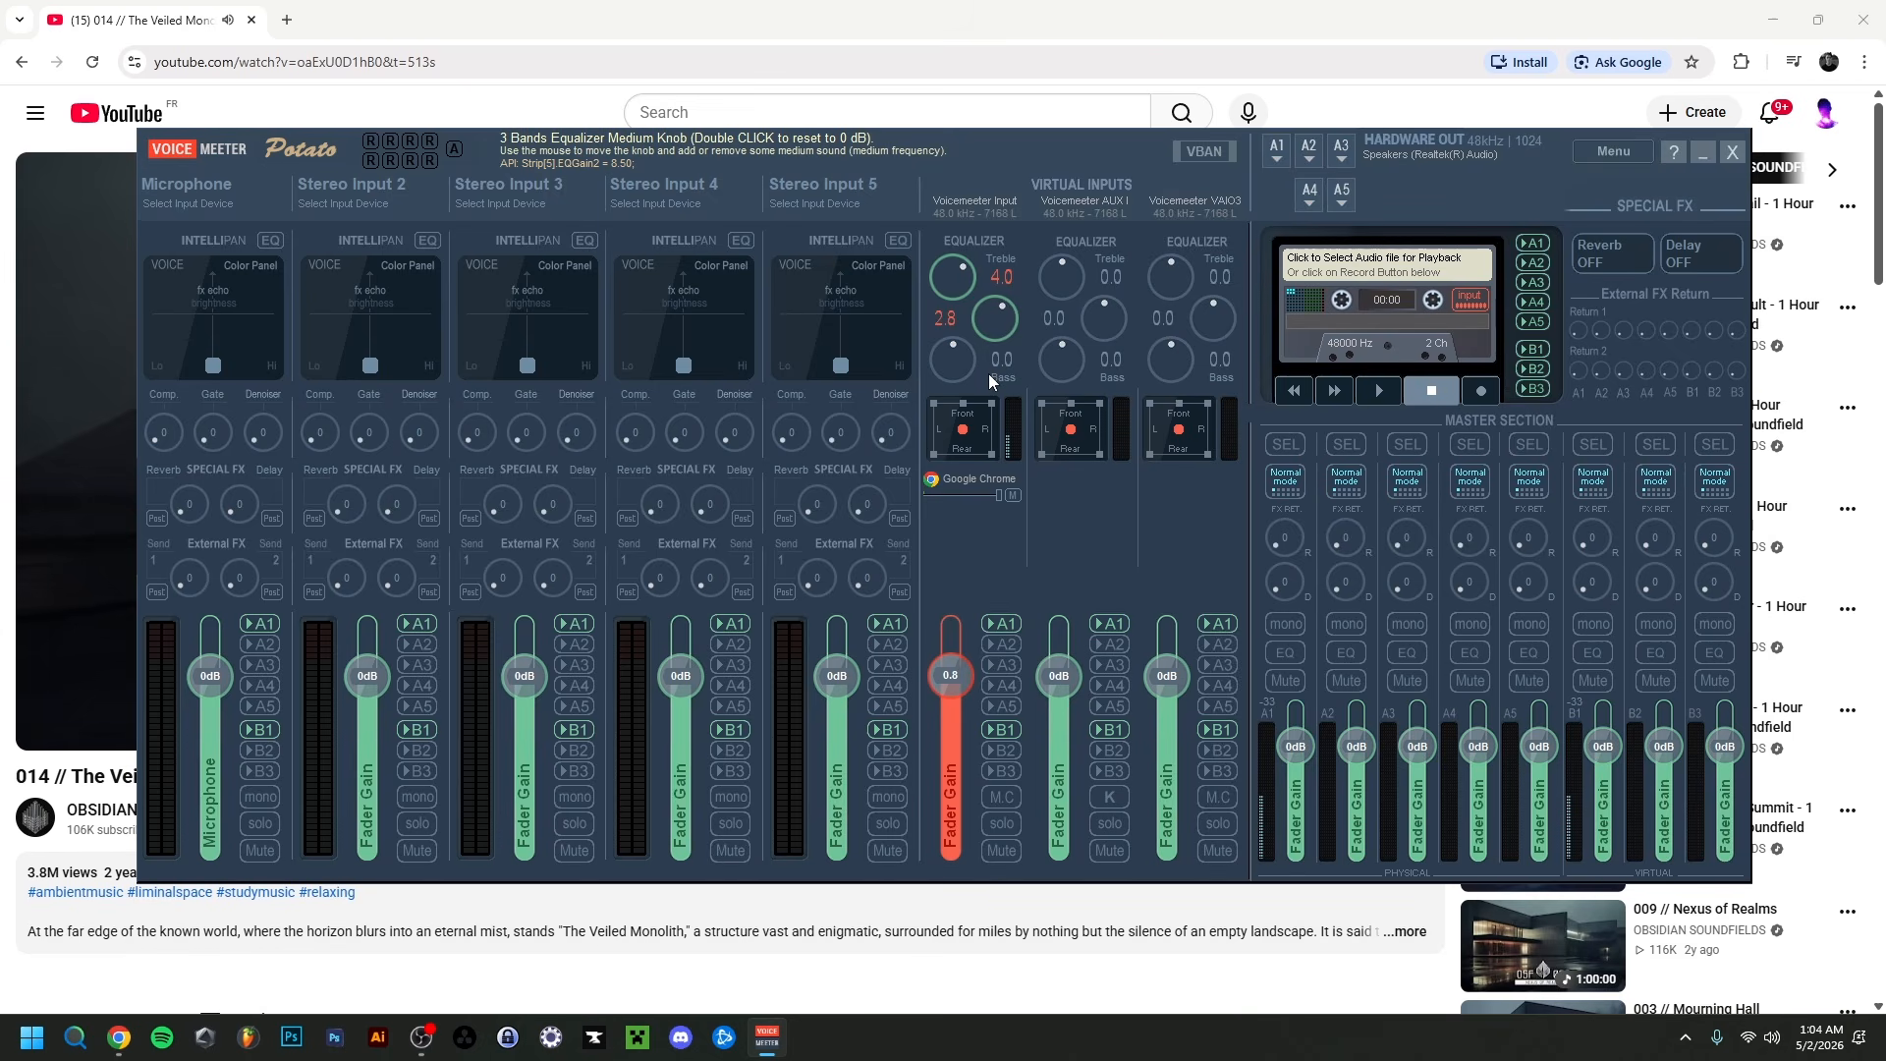
left_click_drag(951, 367, 940, 263)
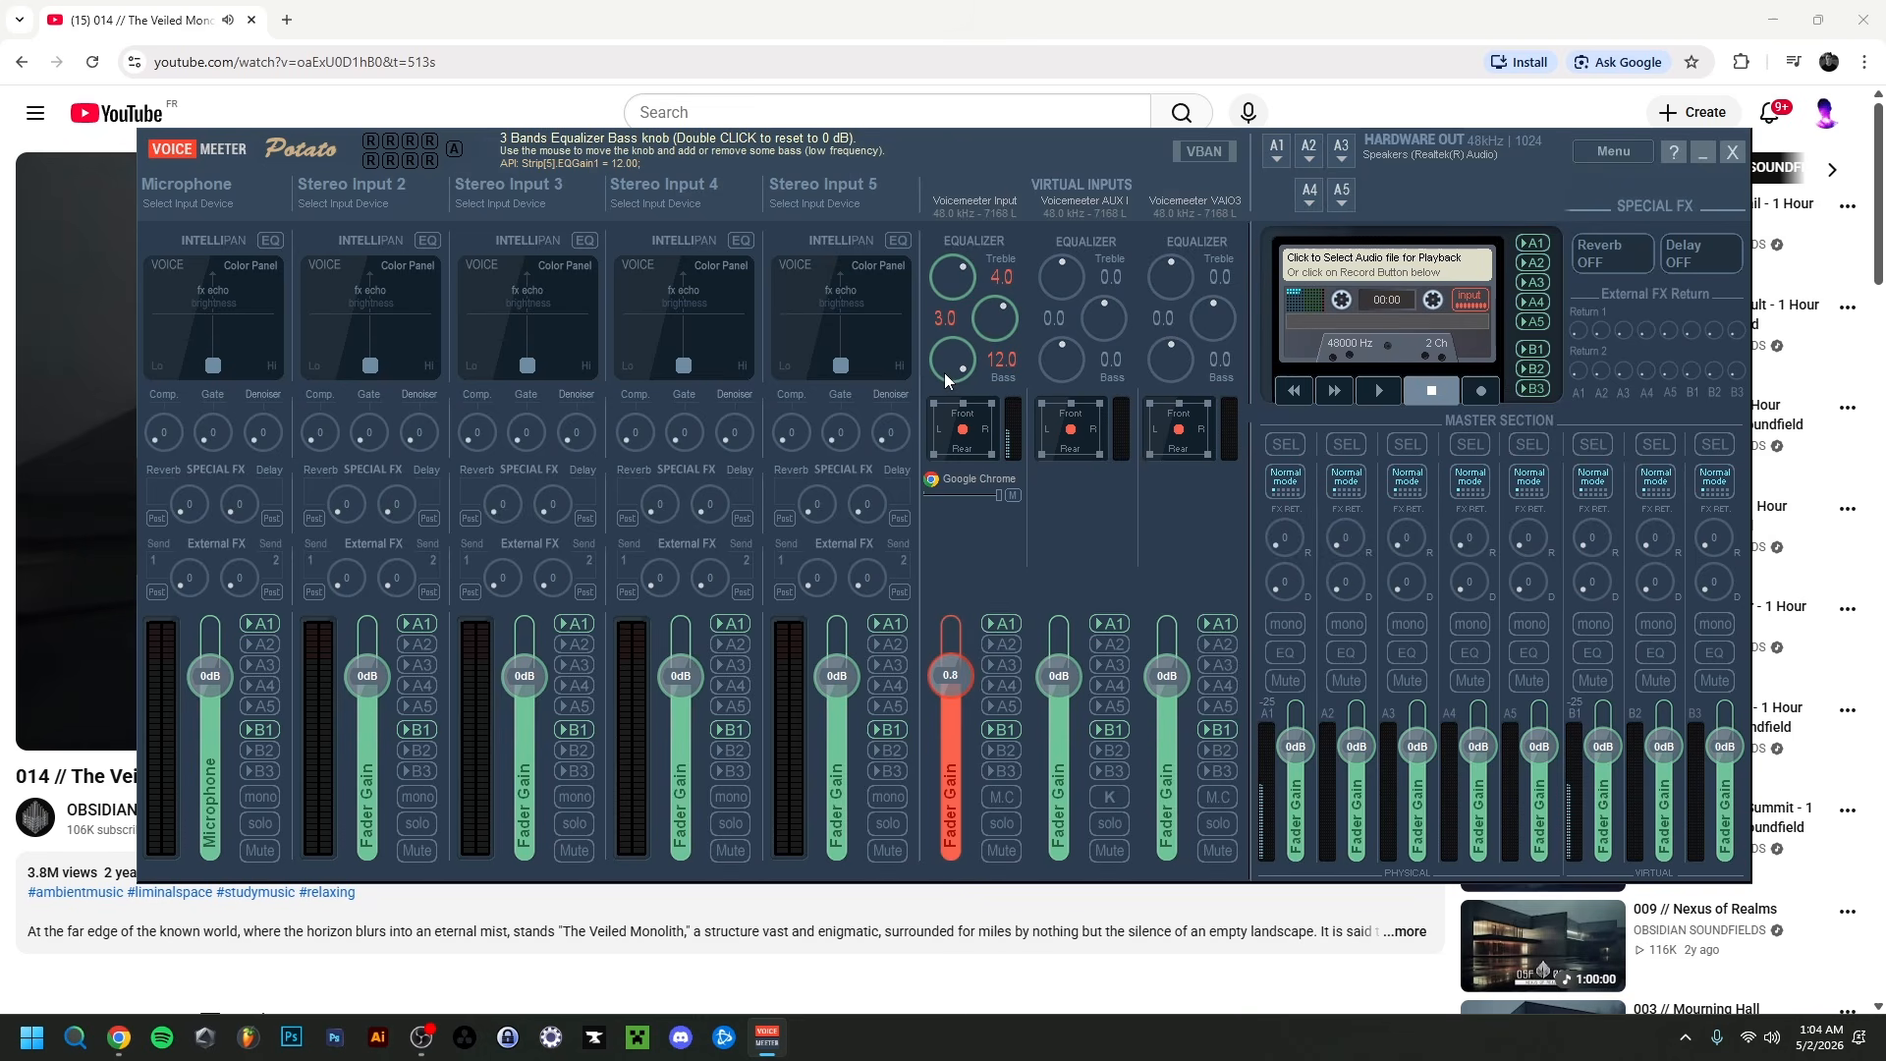
left_click_drag(945, 371, 947, 464)
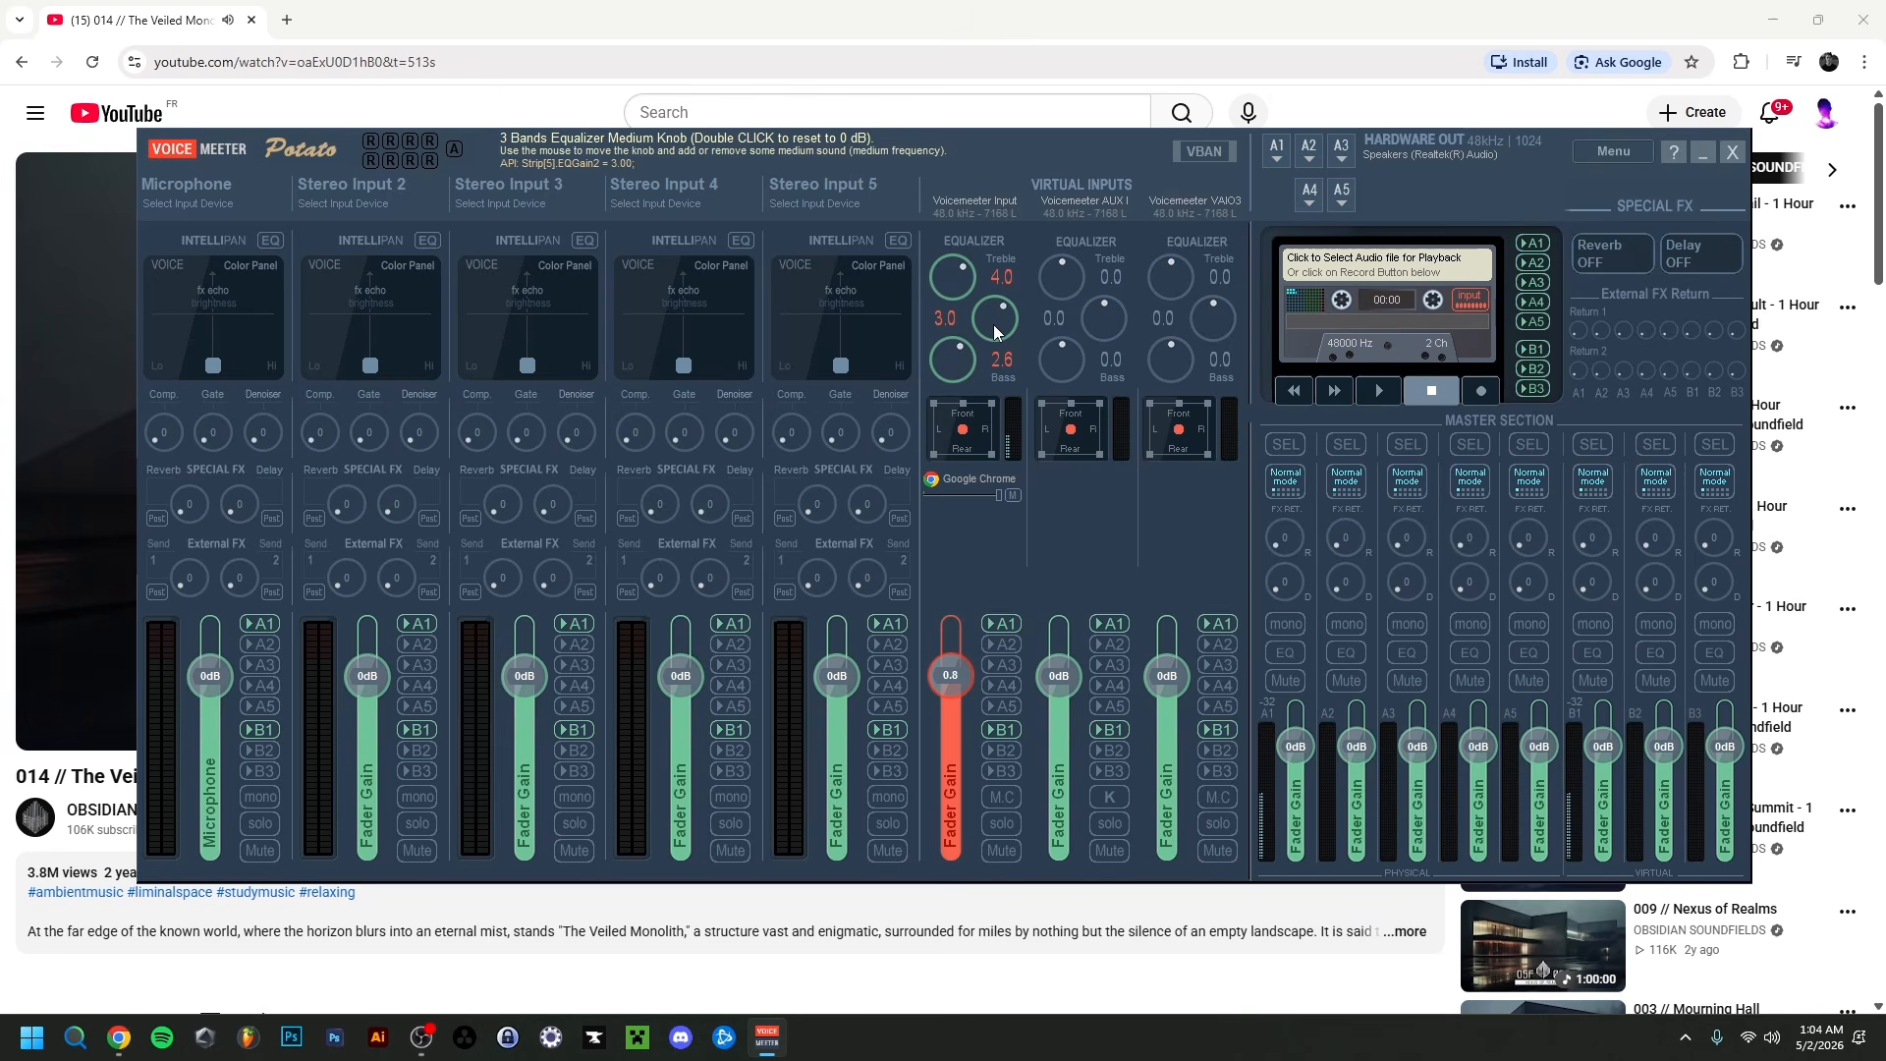
left_click_drag(993, 324, 992, 329)
left_click_drag(953, 284, 947, 275)
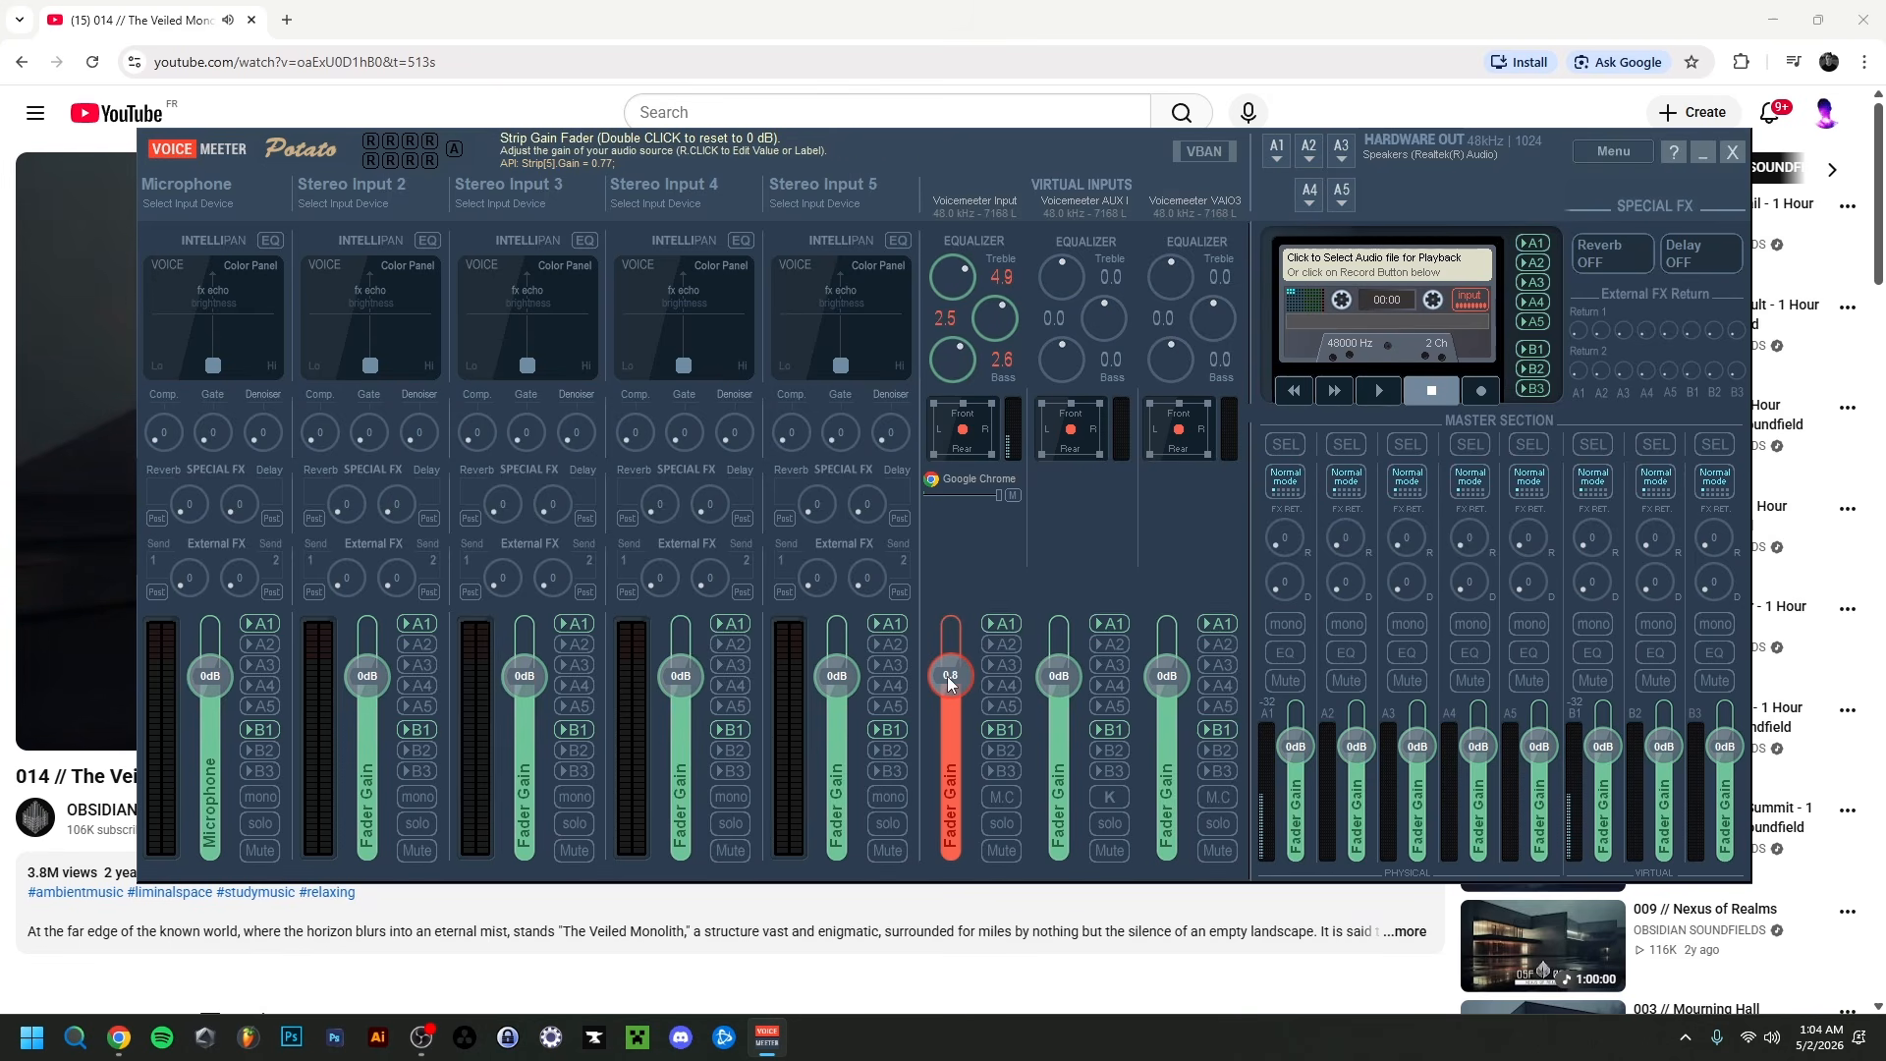
Step: Reset the Voicemeeter Input's treble, medium, bass and gain to 0 dB and return to the YouTube video
left_click_drag(947, 676, 945, 675)
double_click(954, 285)
double_click(995, 316)
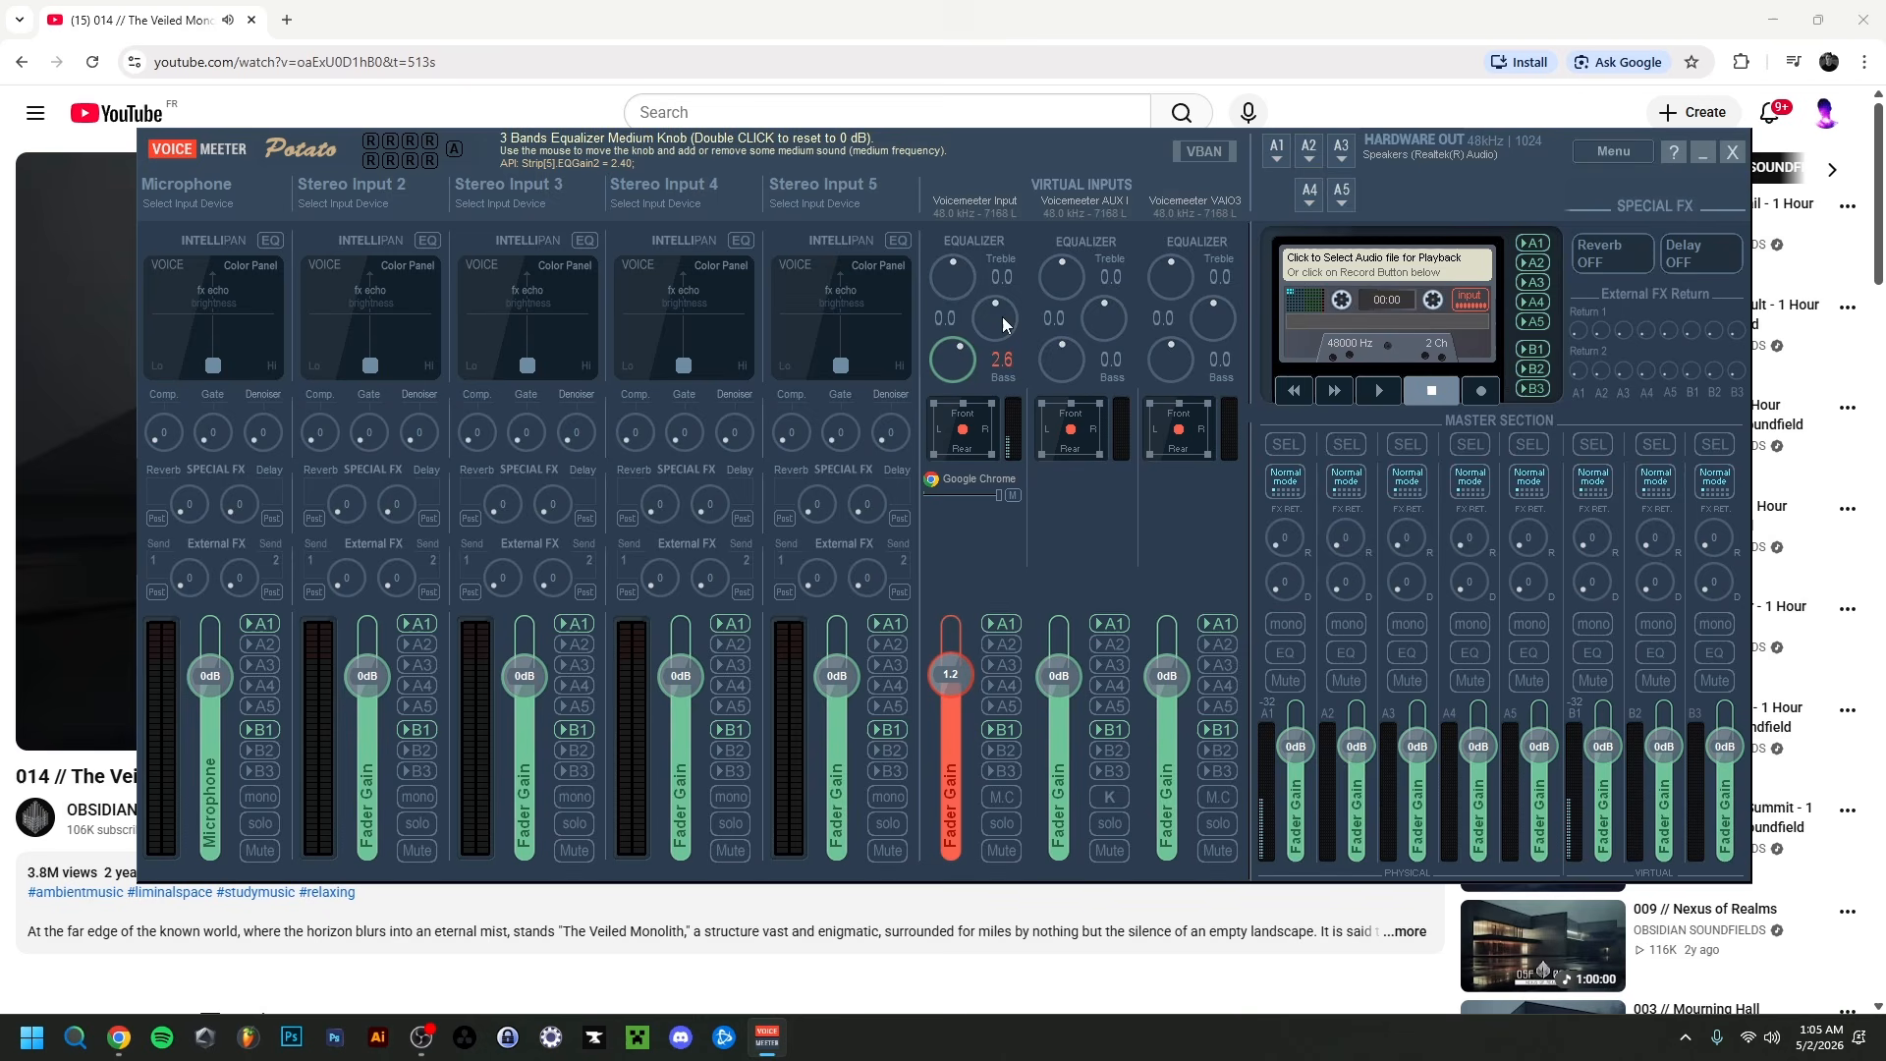
double_click(961, 363)
double_click(949, 675)
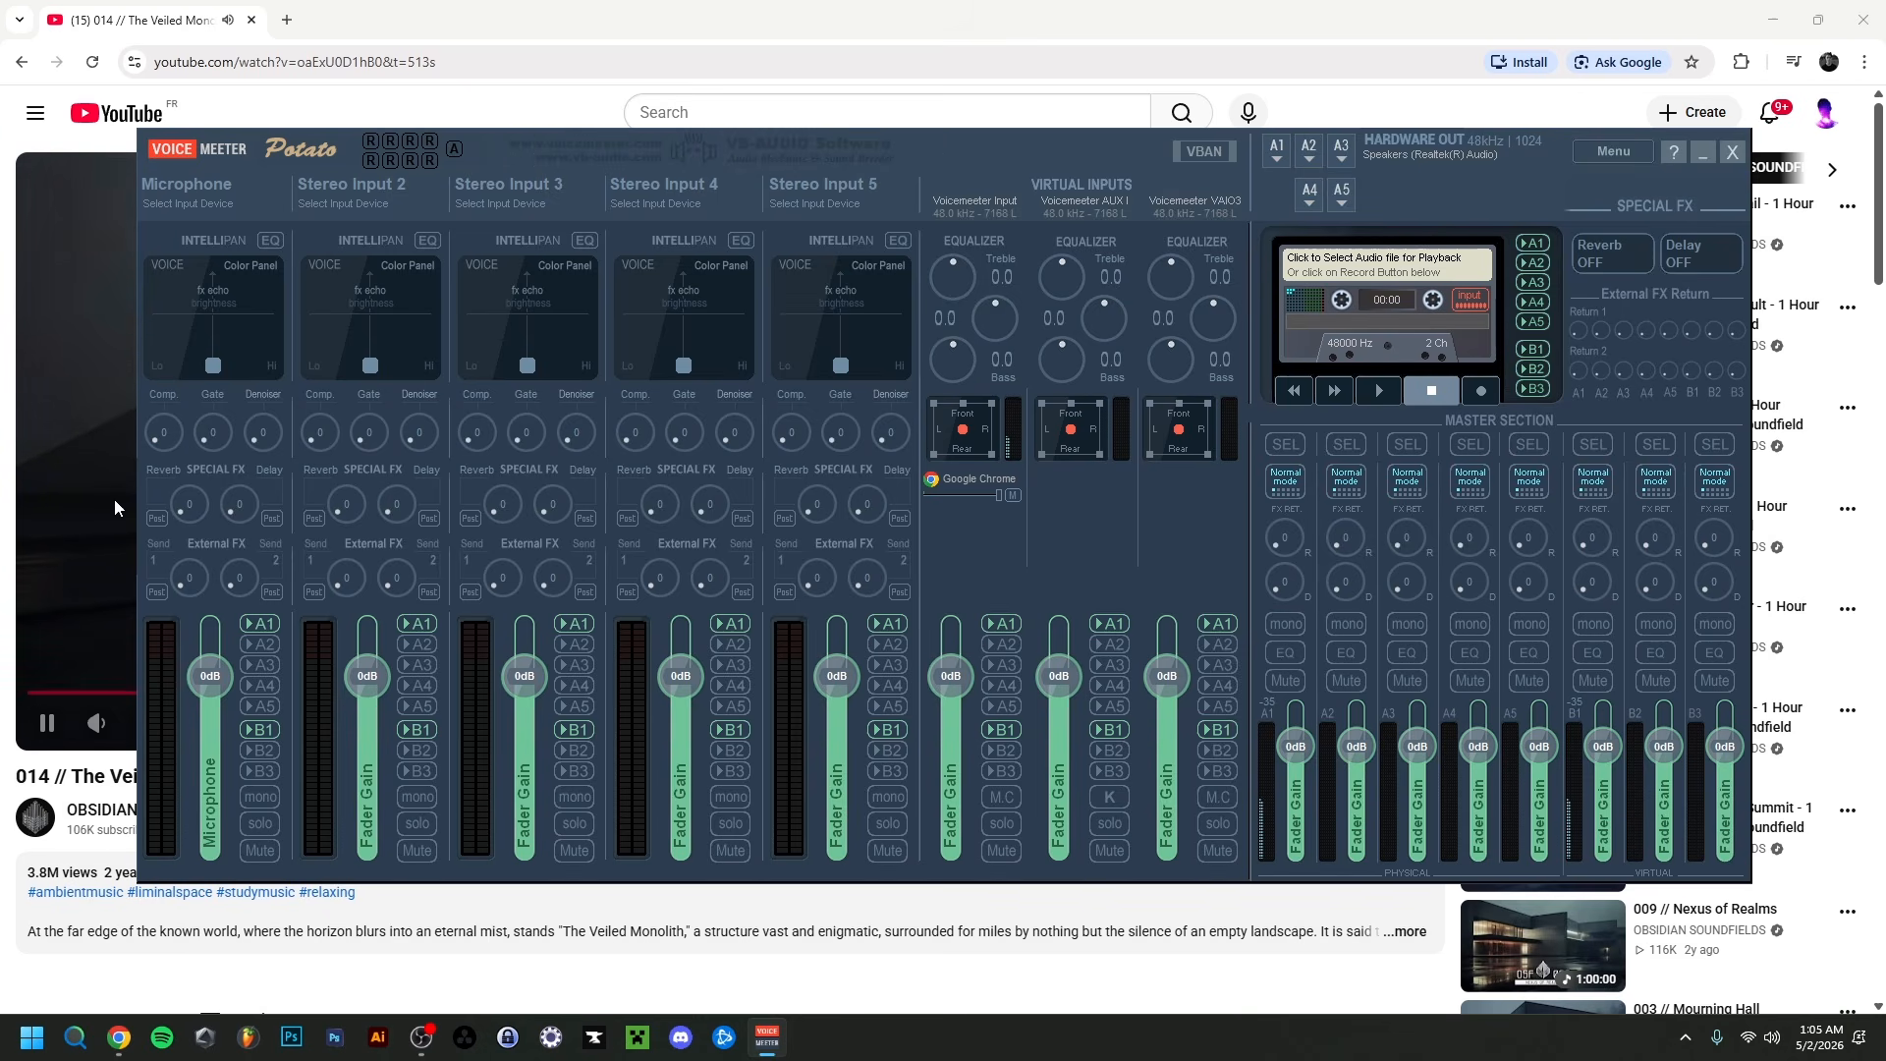
left_click(48, 483)
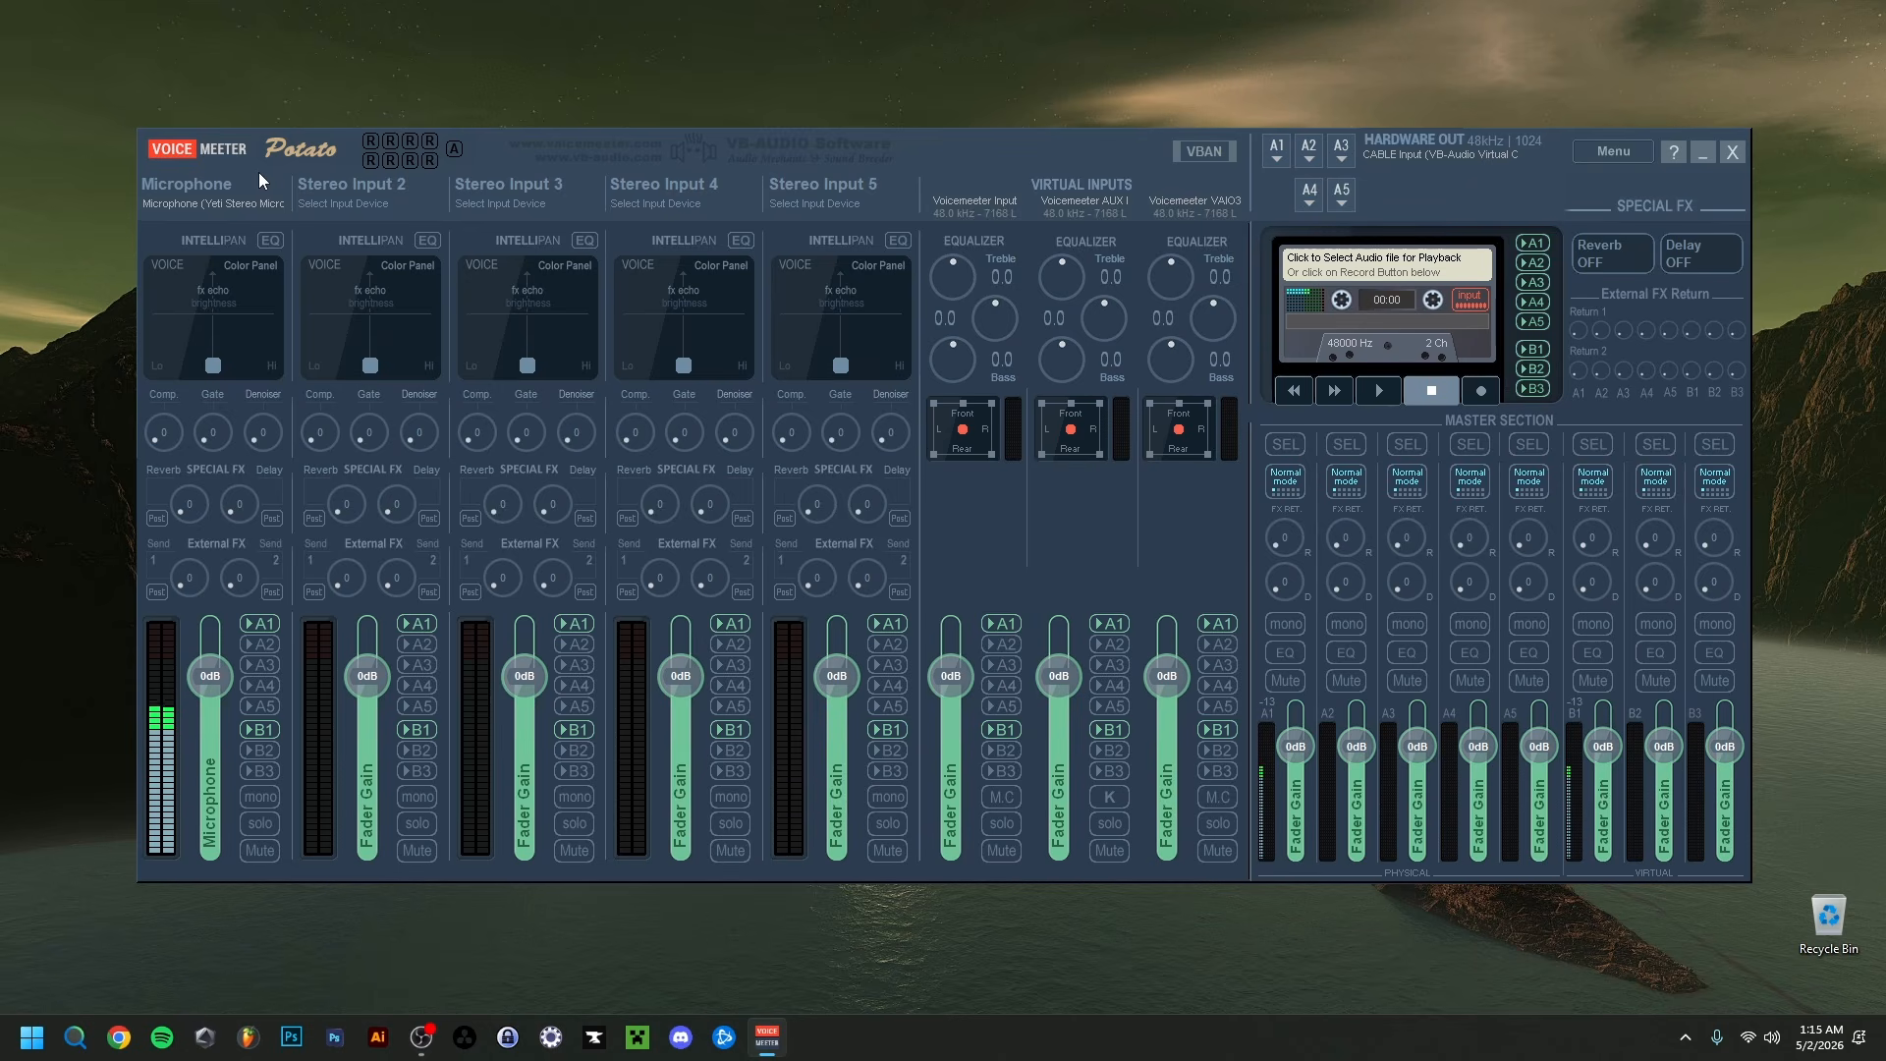
Step: Choose the WDM Yeti Stereo Microphone as the Microphone strip's input device and open the A1 output device list
left_click(201, 202)
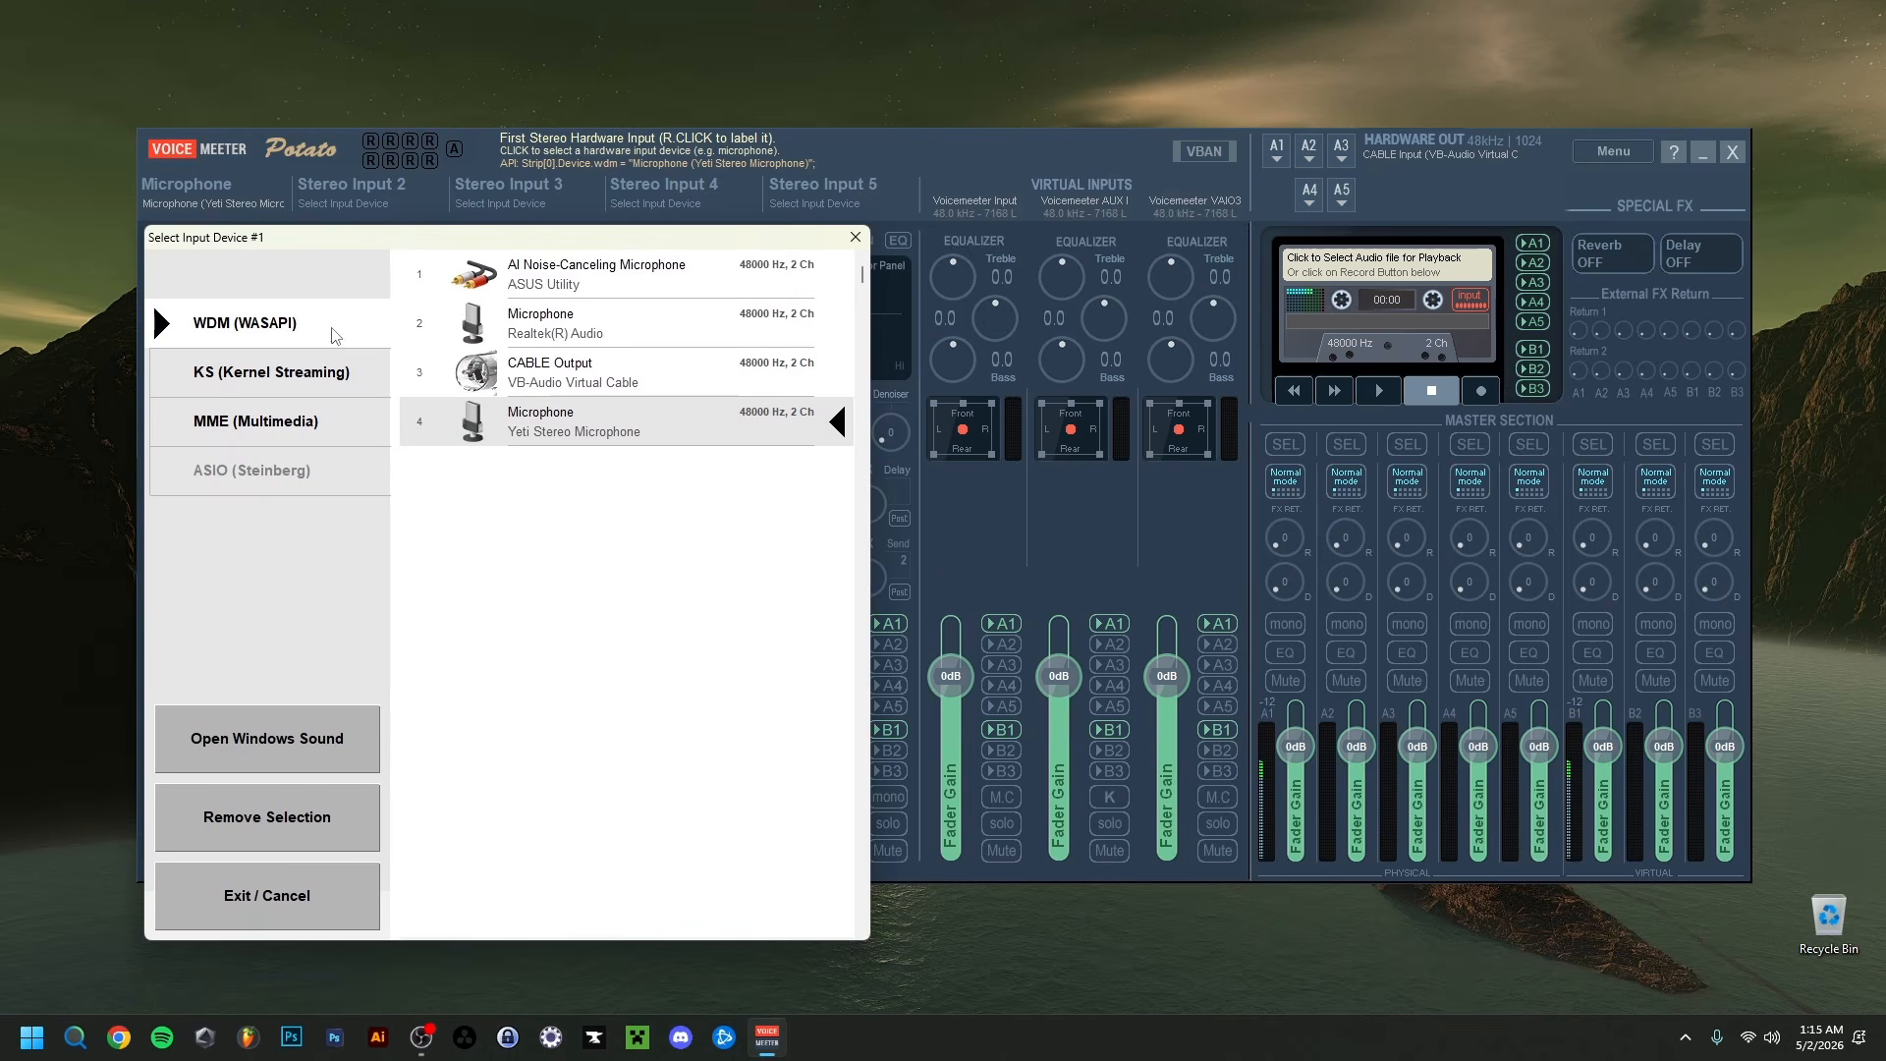
left_click(556, 432)
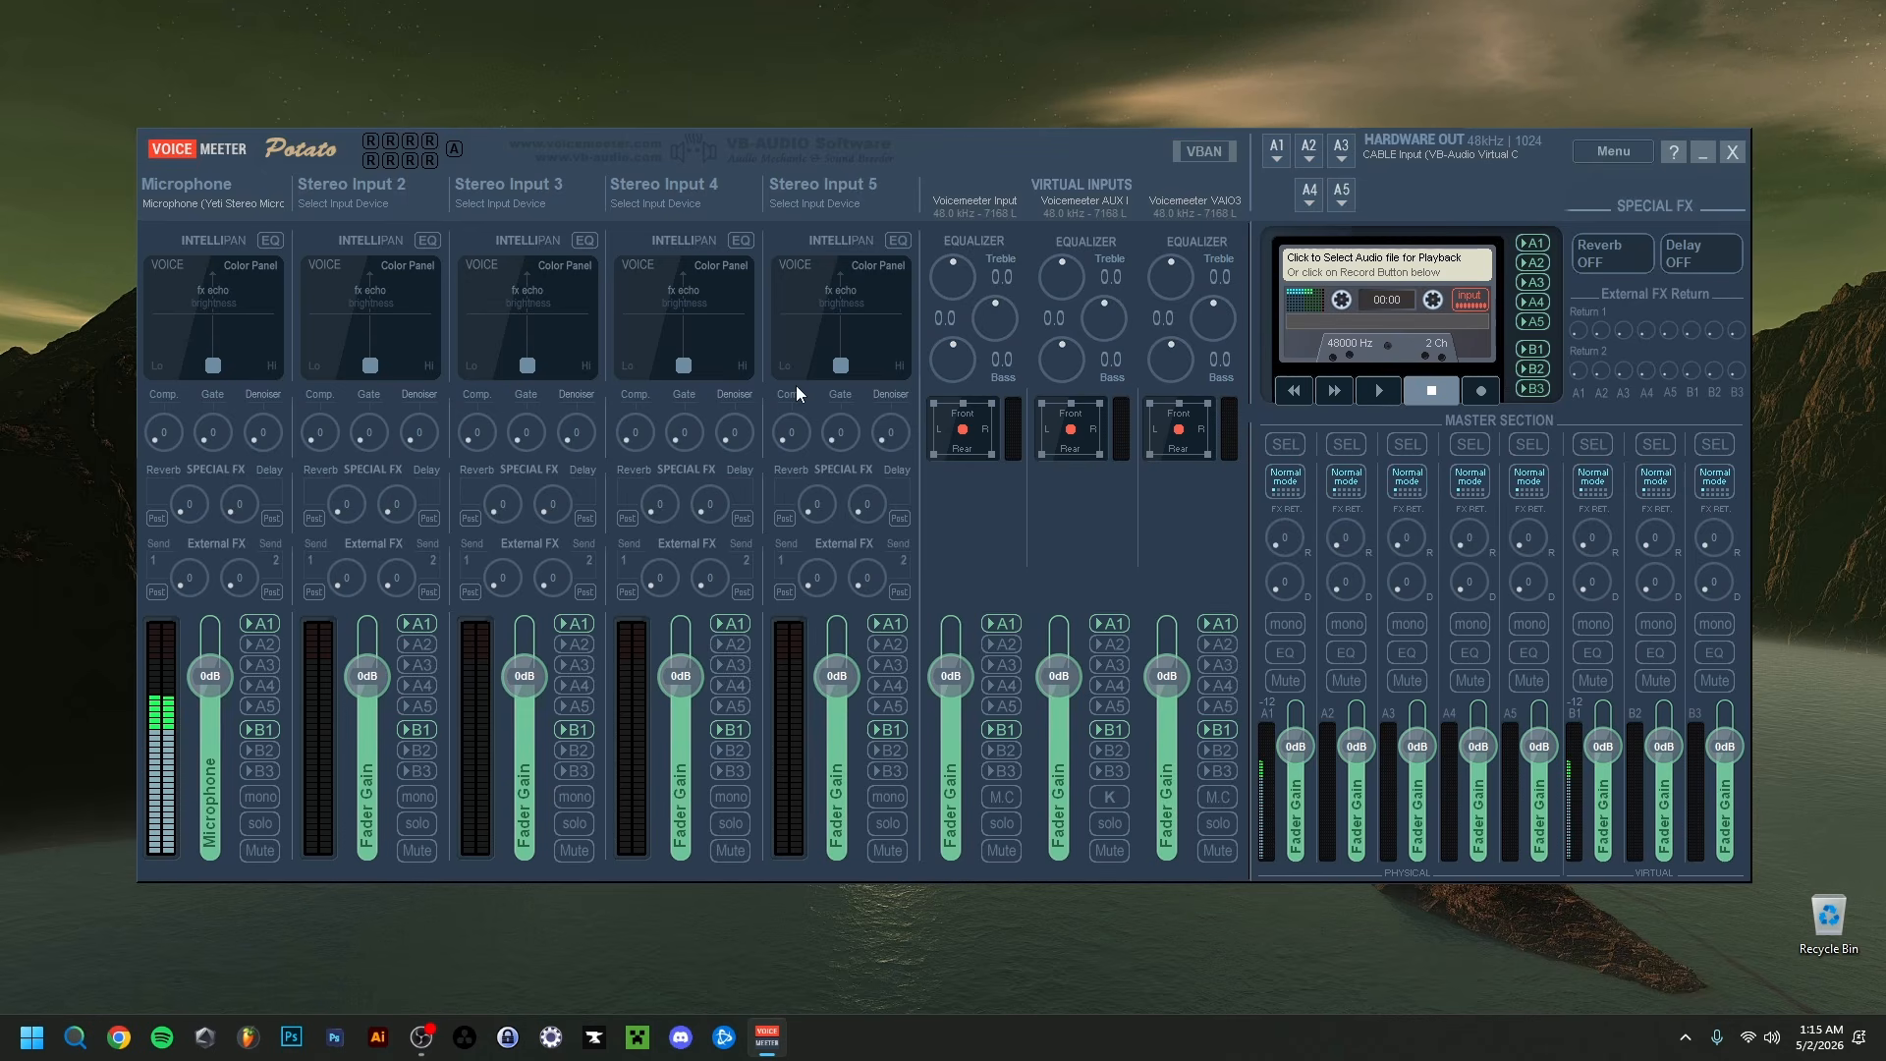
left_click(1275, 157)
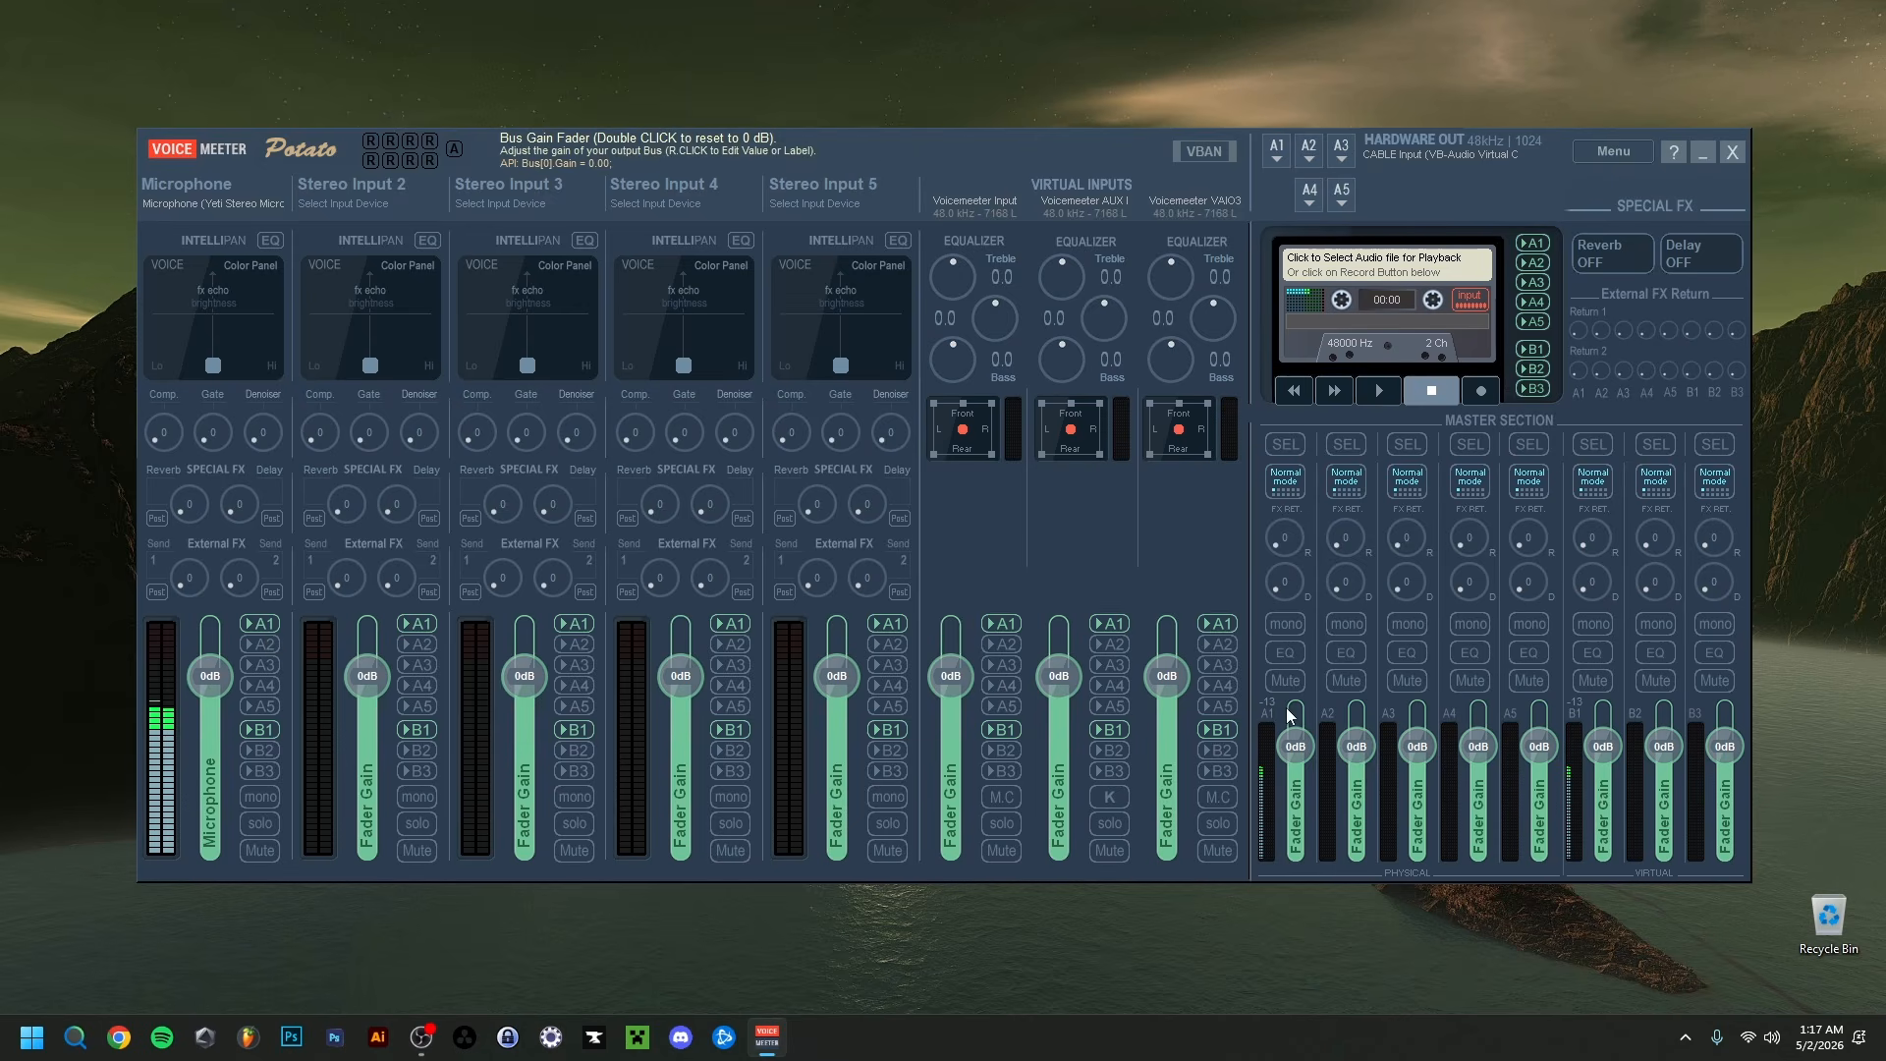
Step: Try the A1 bus EQ, viewing its parametric equalizer window and switching the EQ back off
left_click(1282, 652)
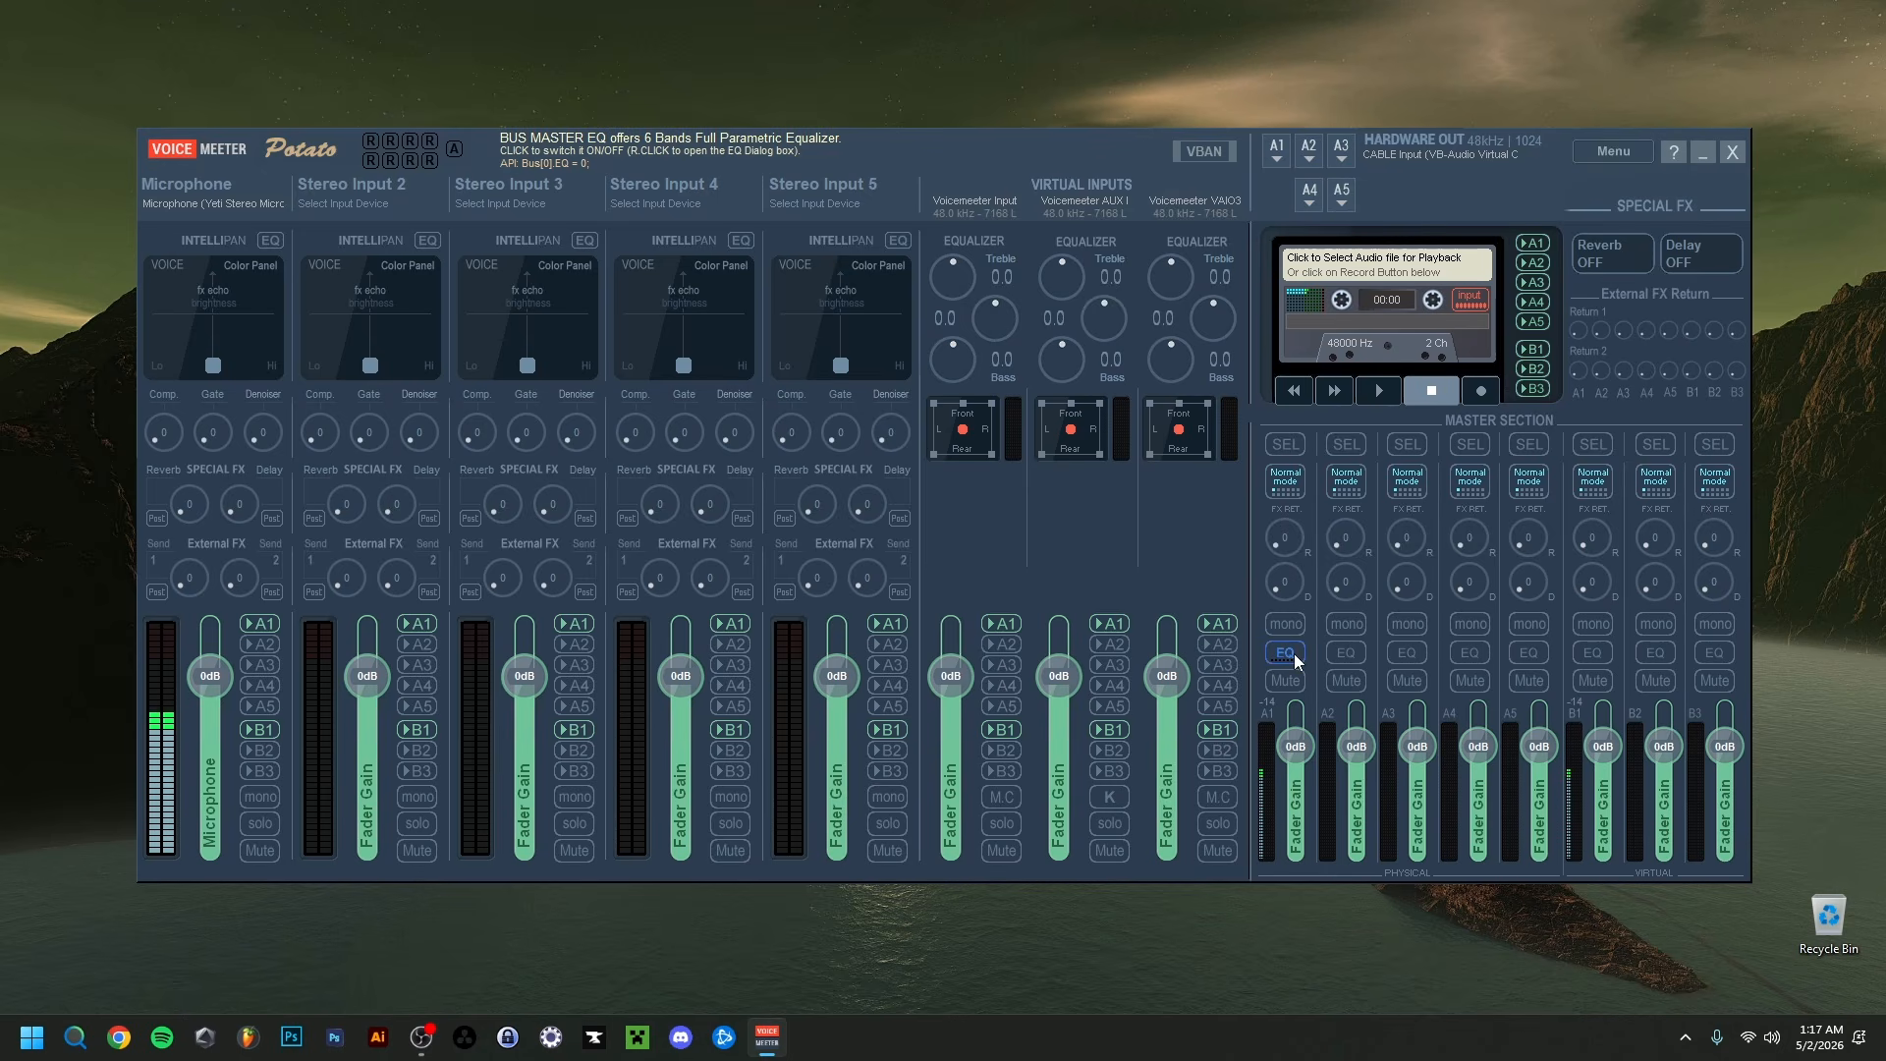
right_click(1293, 652)
left_click_drag(1349, 369, 1144, 242)
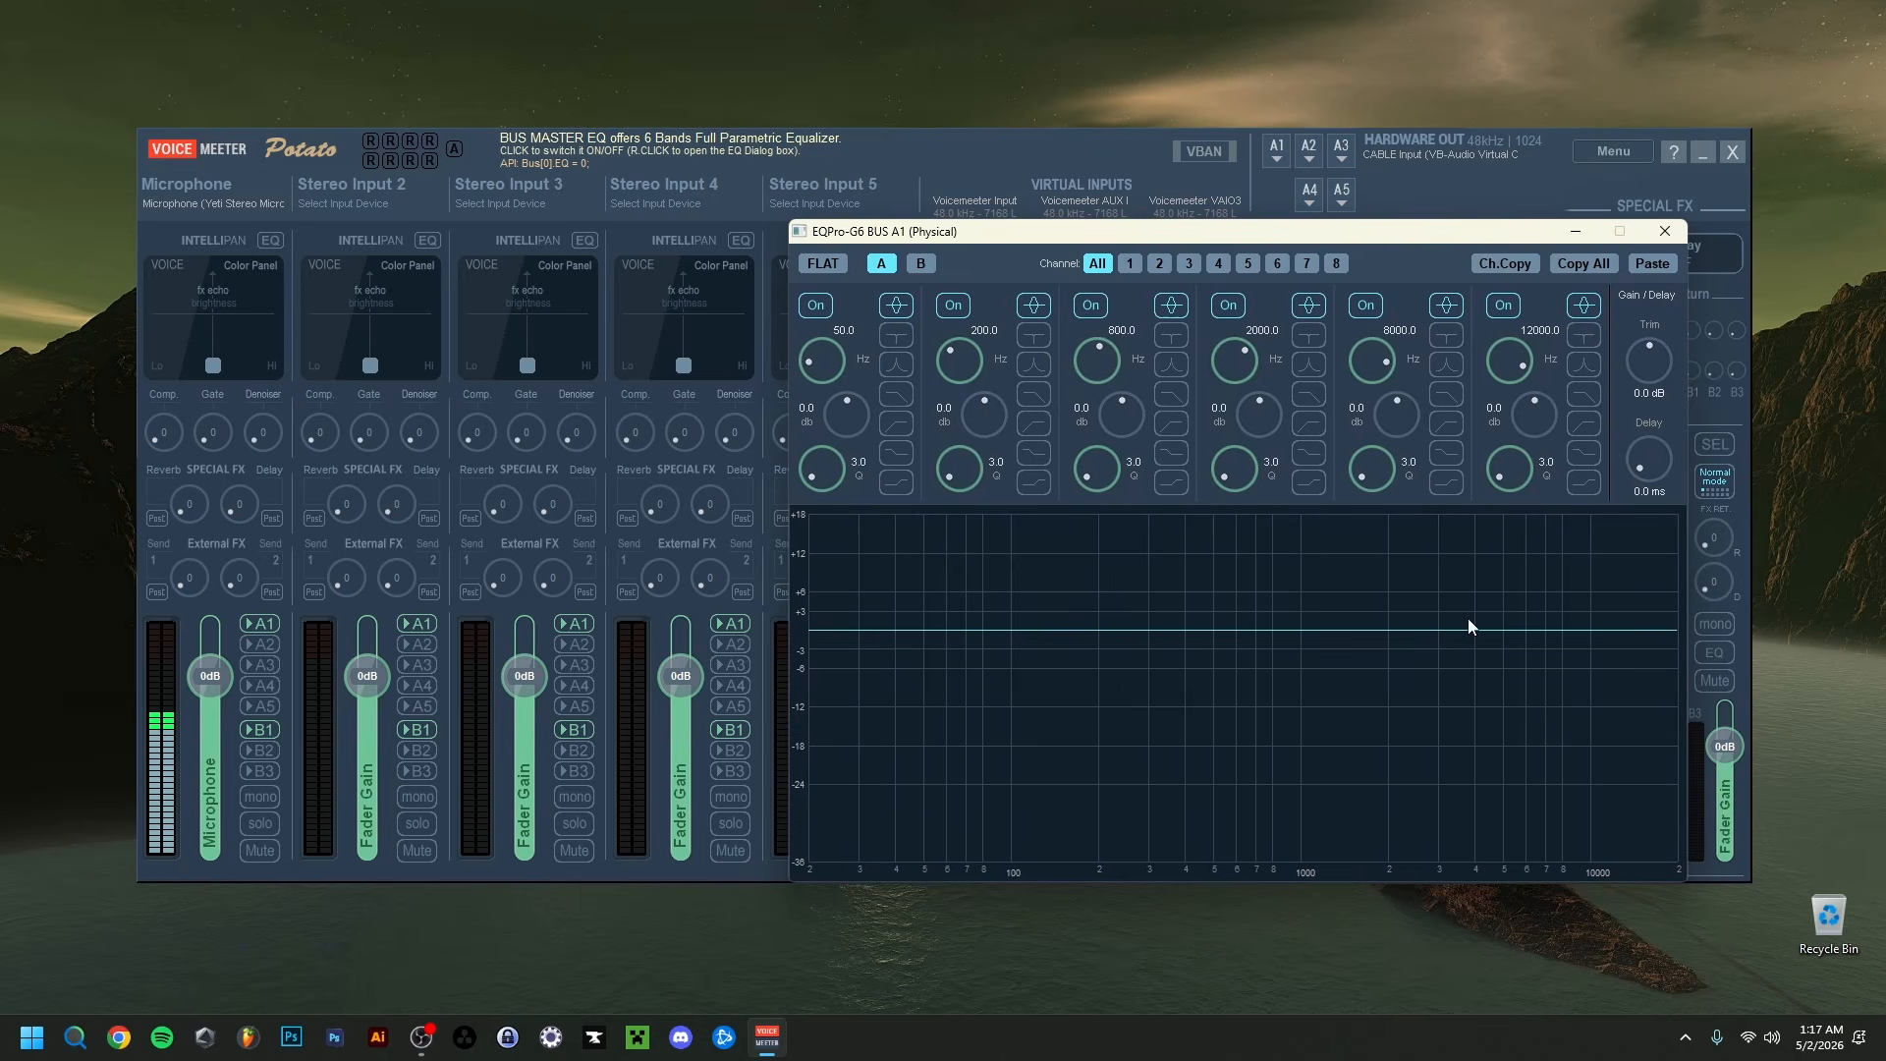
left_click(1664, 232)
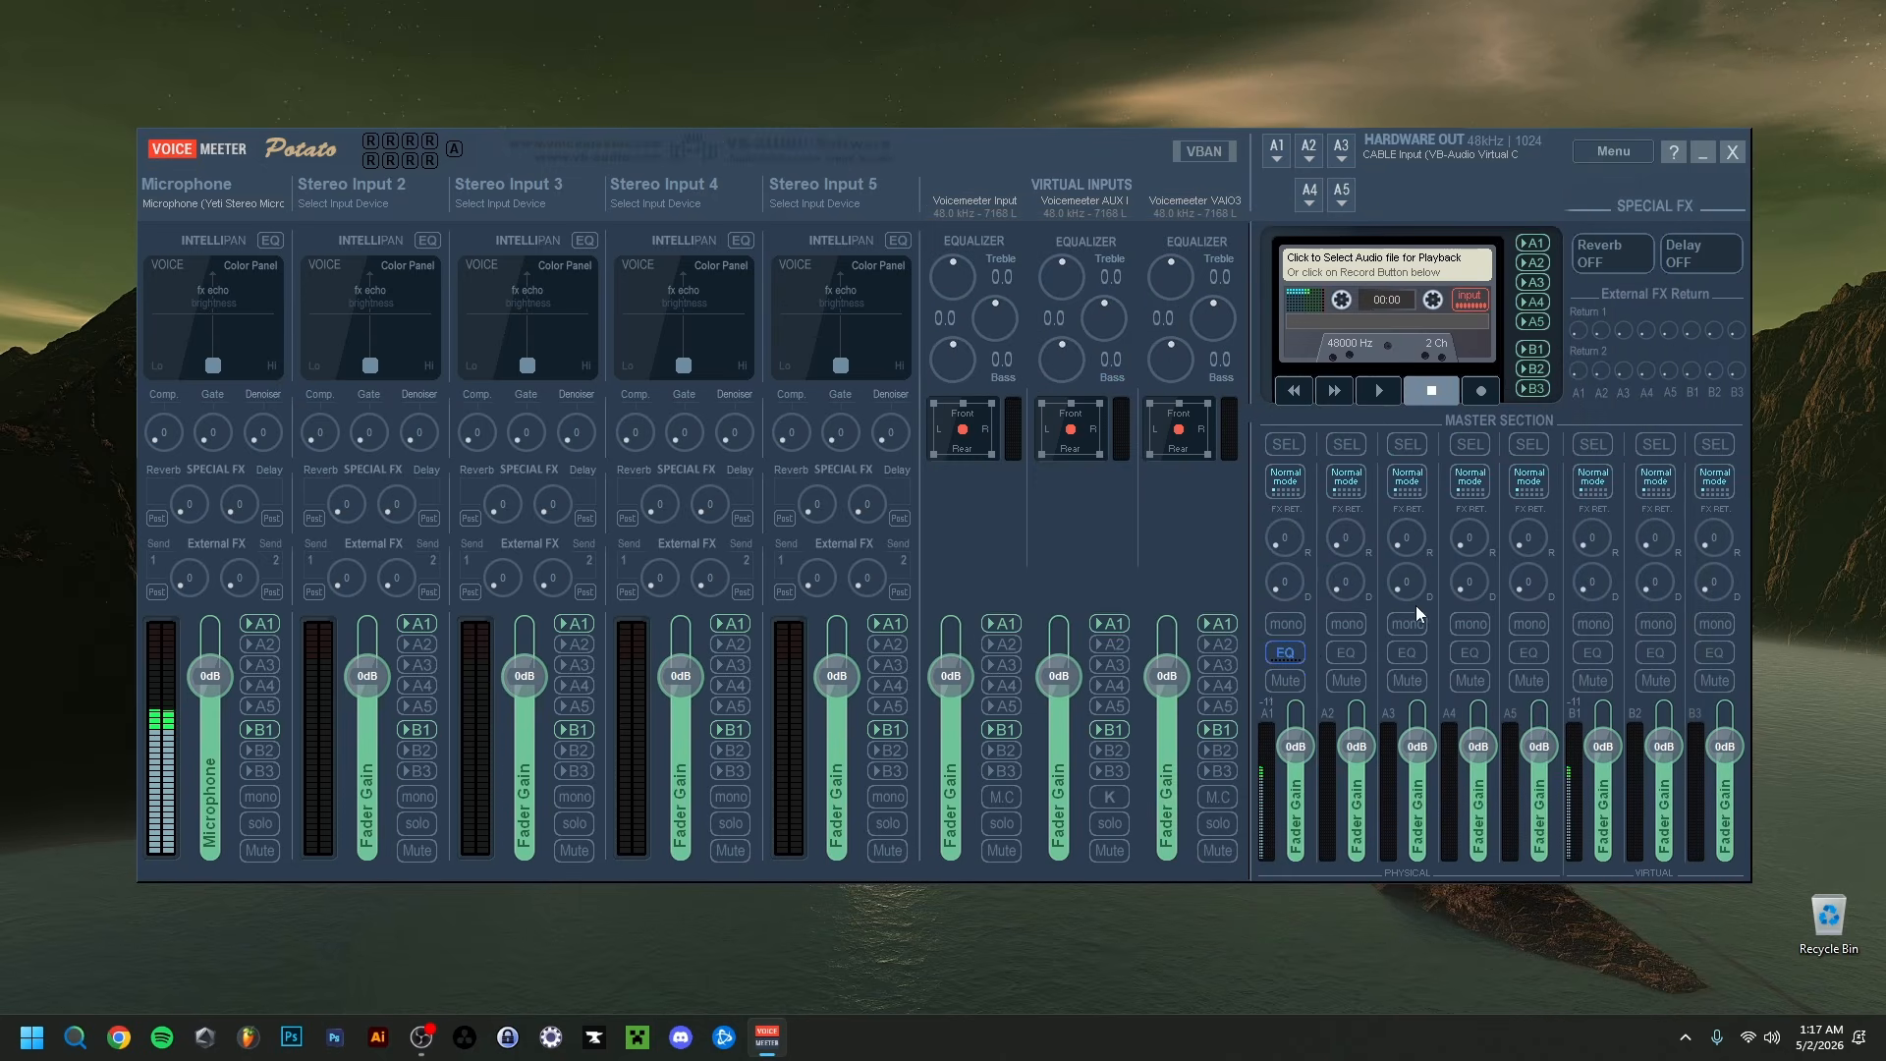
left_click(1289, 652)
Step: Enable the Microphone strip's EQ and open its parametric equalizer window, clear of the Microphone strip
left_click(273, 243)
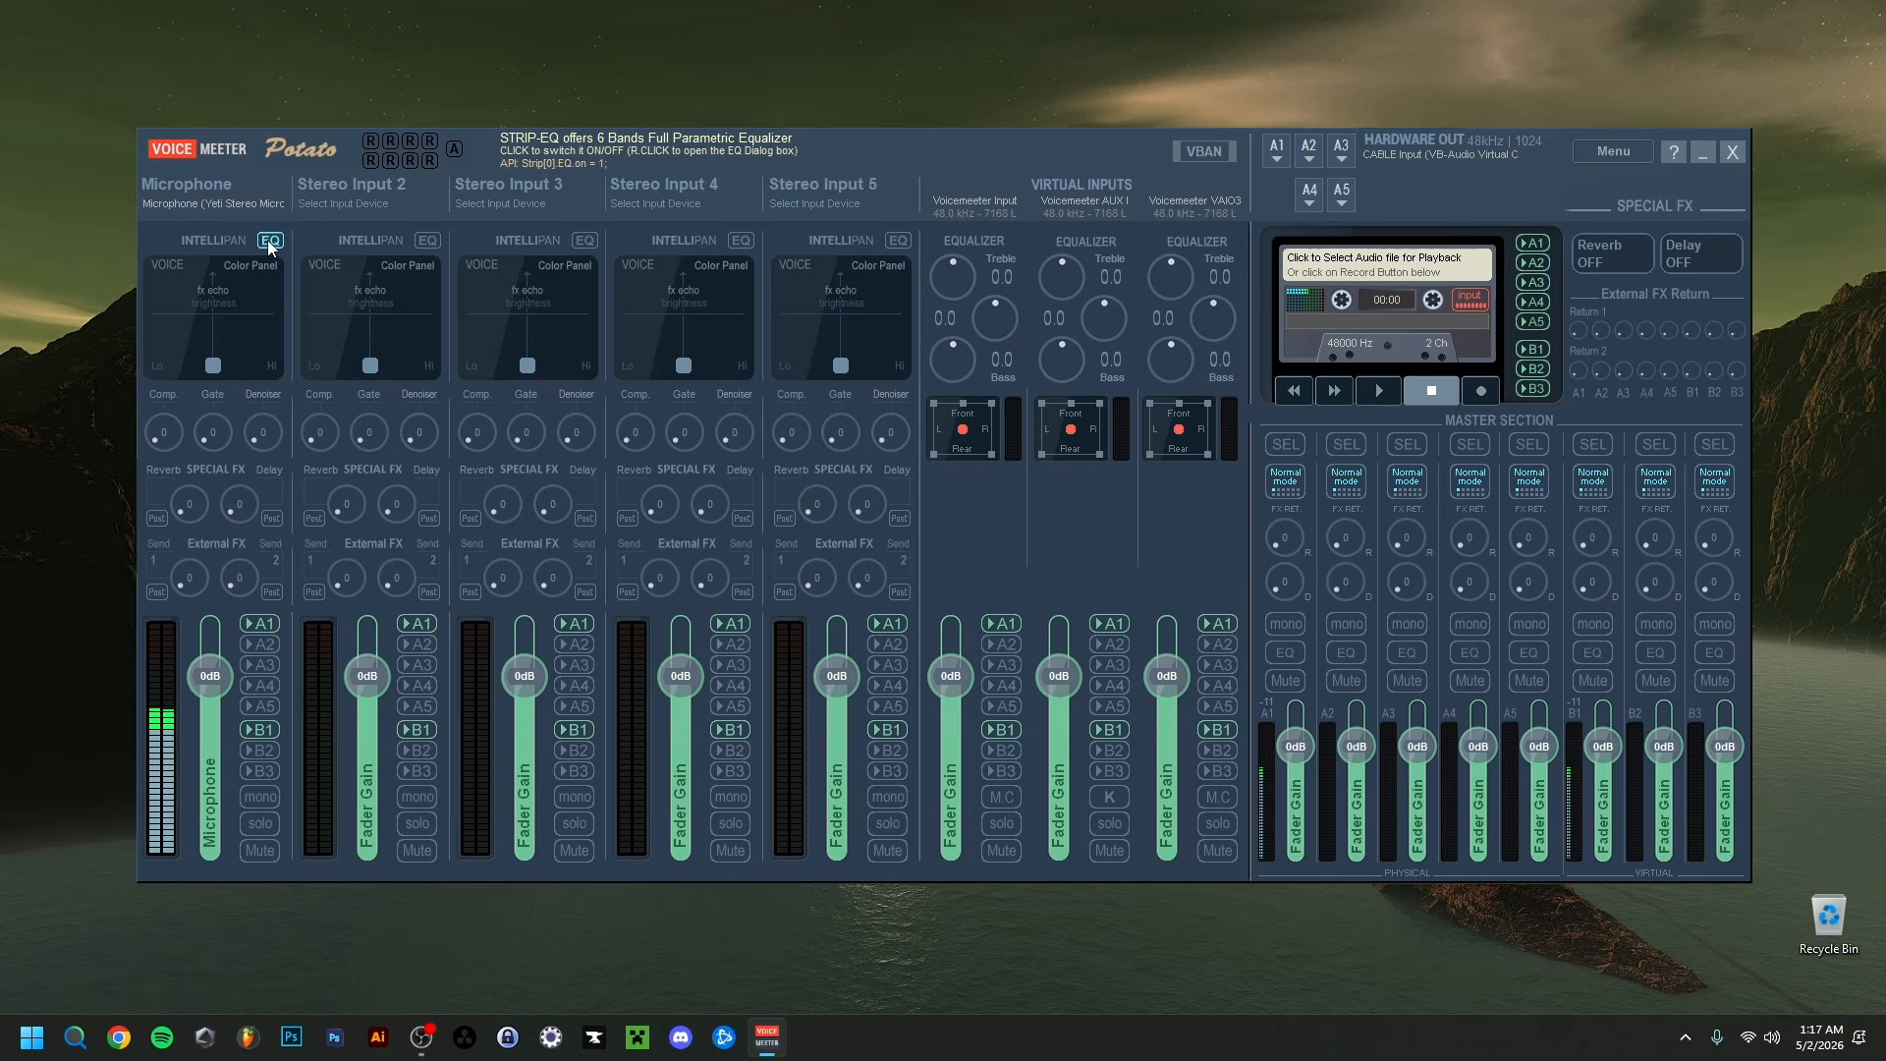
right_click(268, 240)
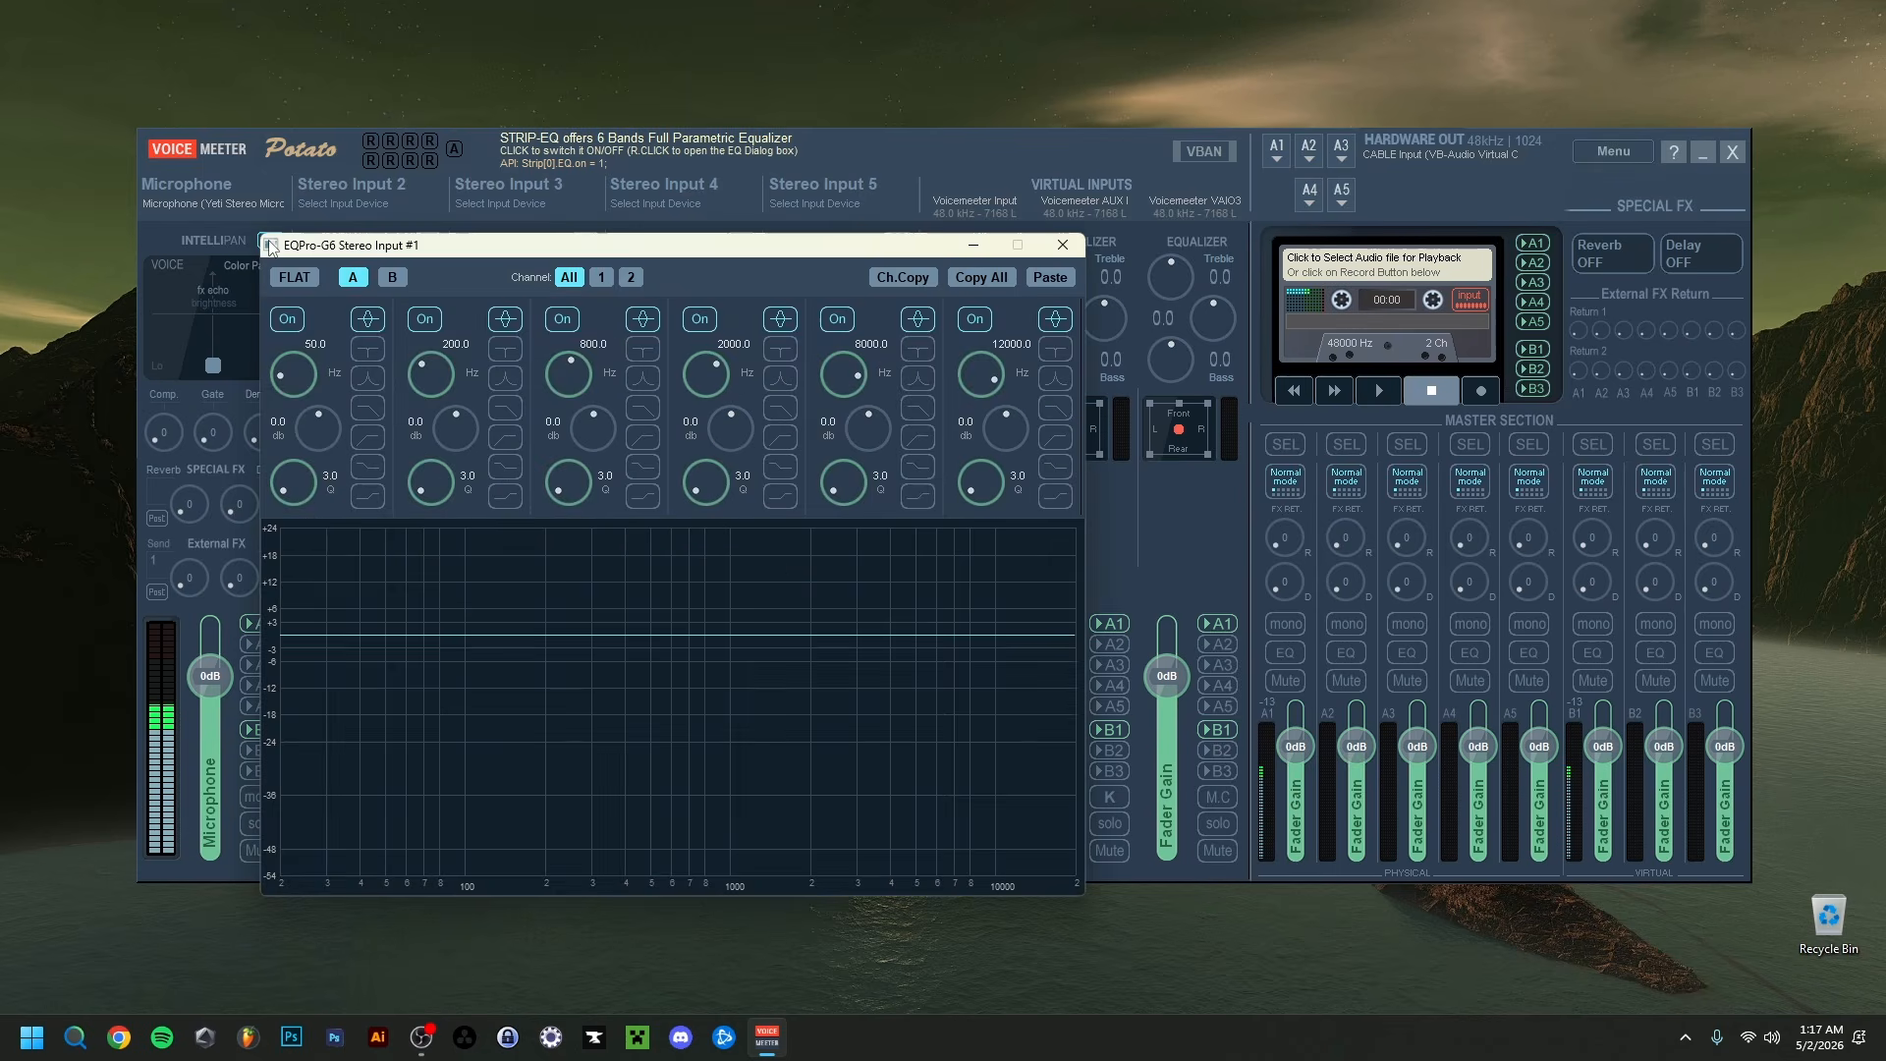
left_click_drag(444, 250, 604, 188)
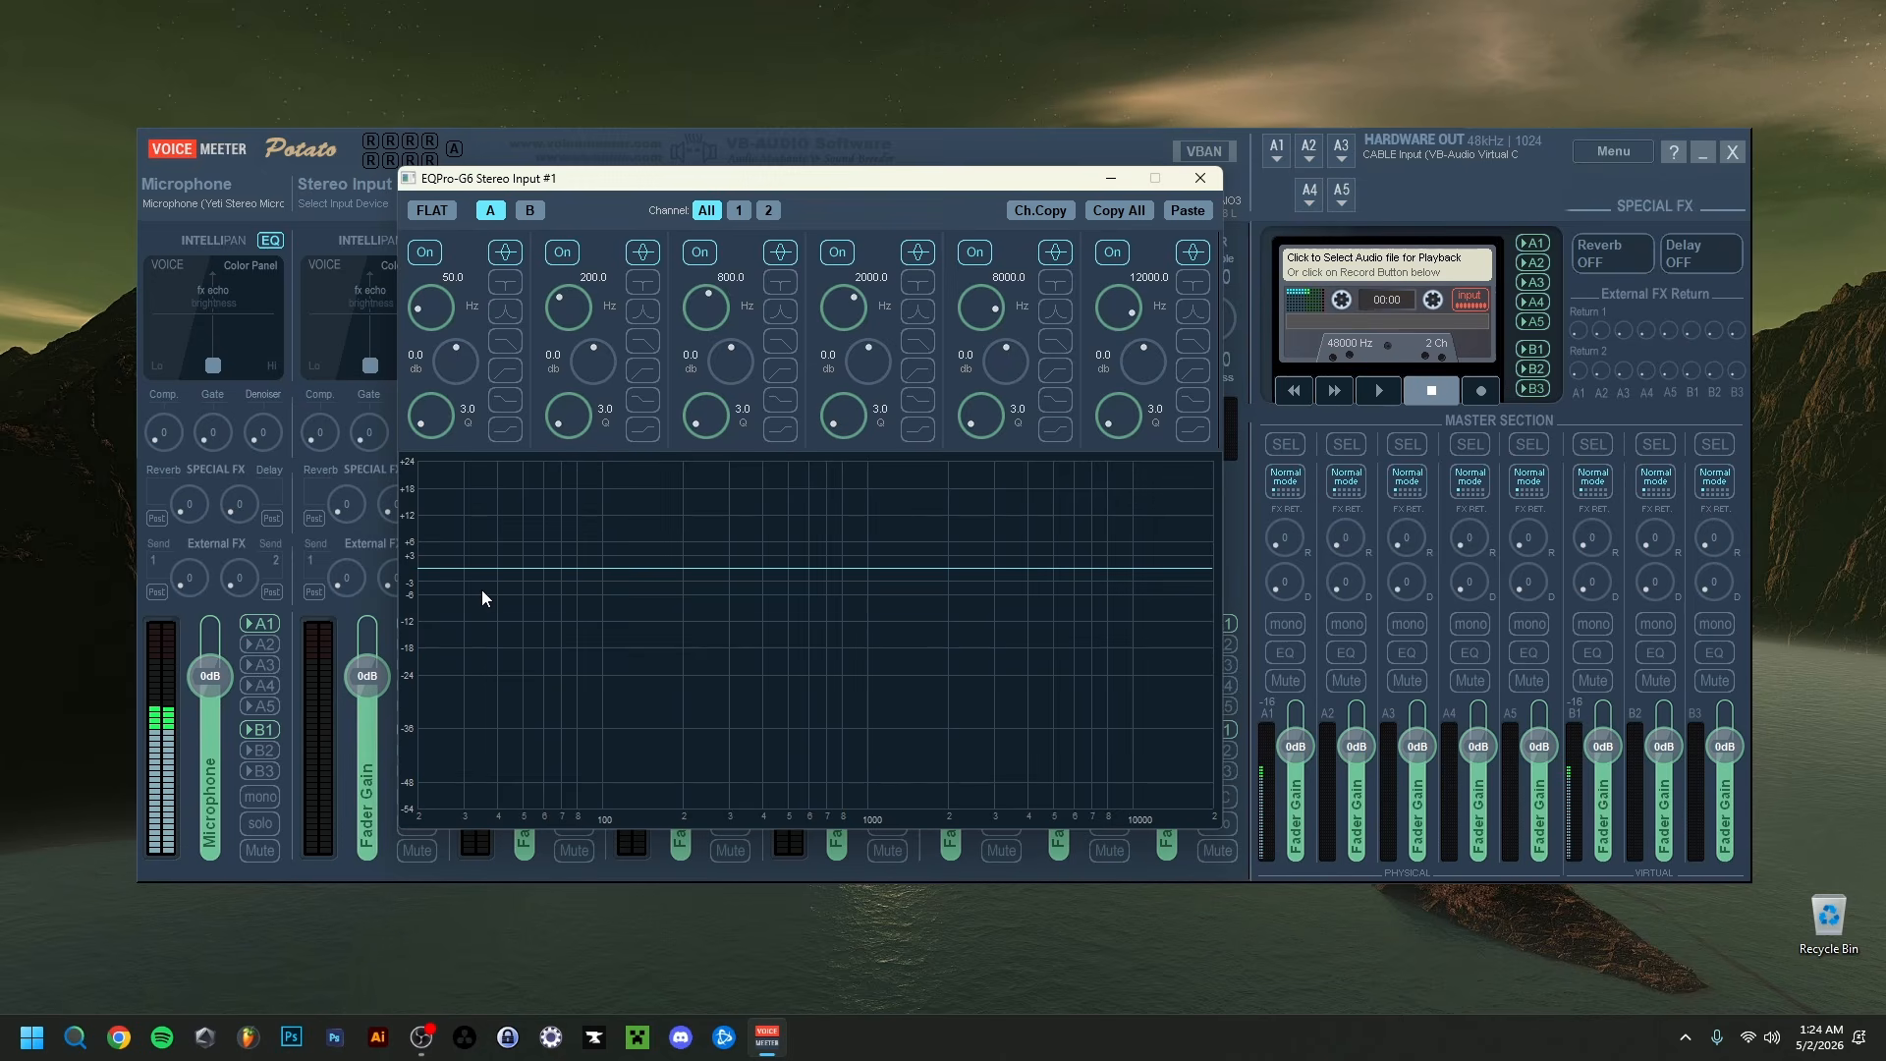
Step: Try another filter shape on the Microphone's first EQ band and restore its original shape
left_click(505, 373)
left_click(508, 255)
scroll(573, 318, "down", 1)
scroll(592, 362, "up", 3)
Step: Set the Microphone's second EQ band to about 149.8 Hz with 5.2 dB gain and a Q of 4.9
mouse_move(595, 356)
left_mouse_down()
mouse_move(609, 317)
mouse_move(580, 426)
mouse_move(580, 334)
left_mouse_up()
left_click_drag(576, 326, 577, 324)
mouse_move(556, 416)
left_mouse_down()
mouse_move(569, 340)
mouse_move(548, 387)
left_mouse_up()
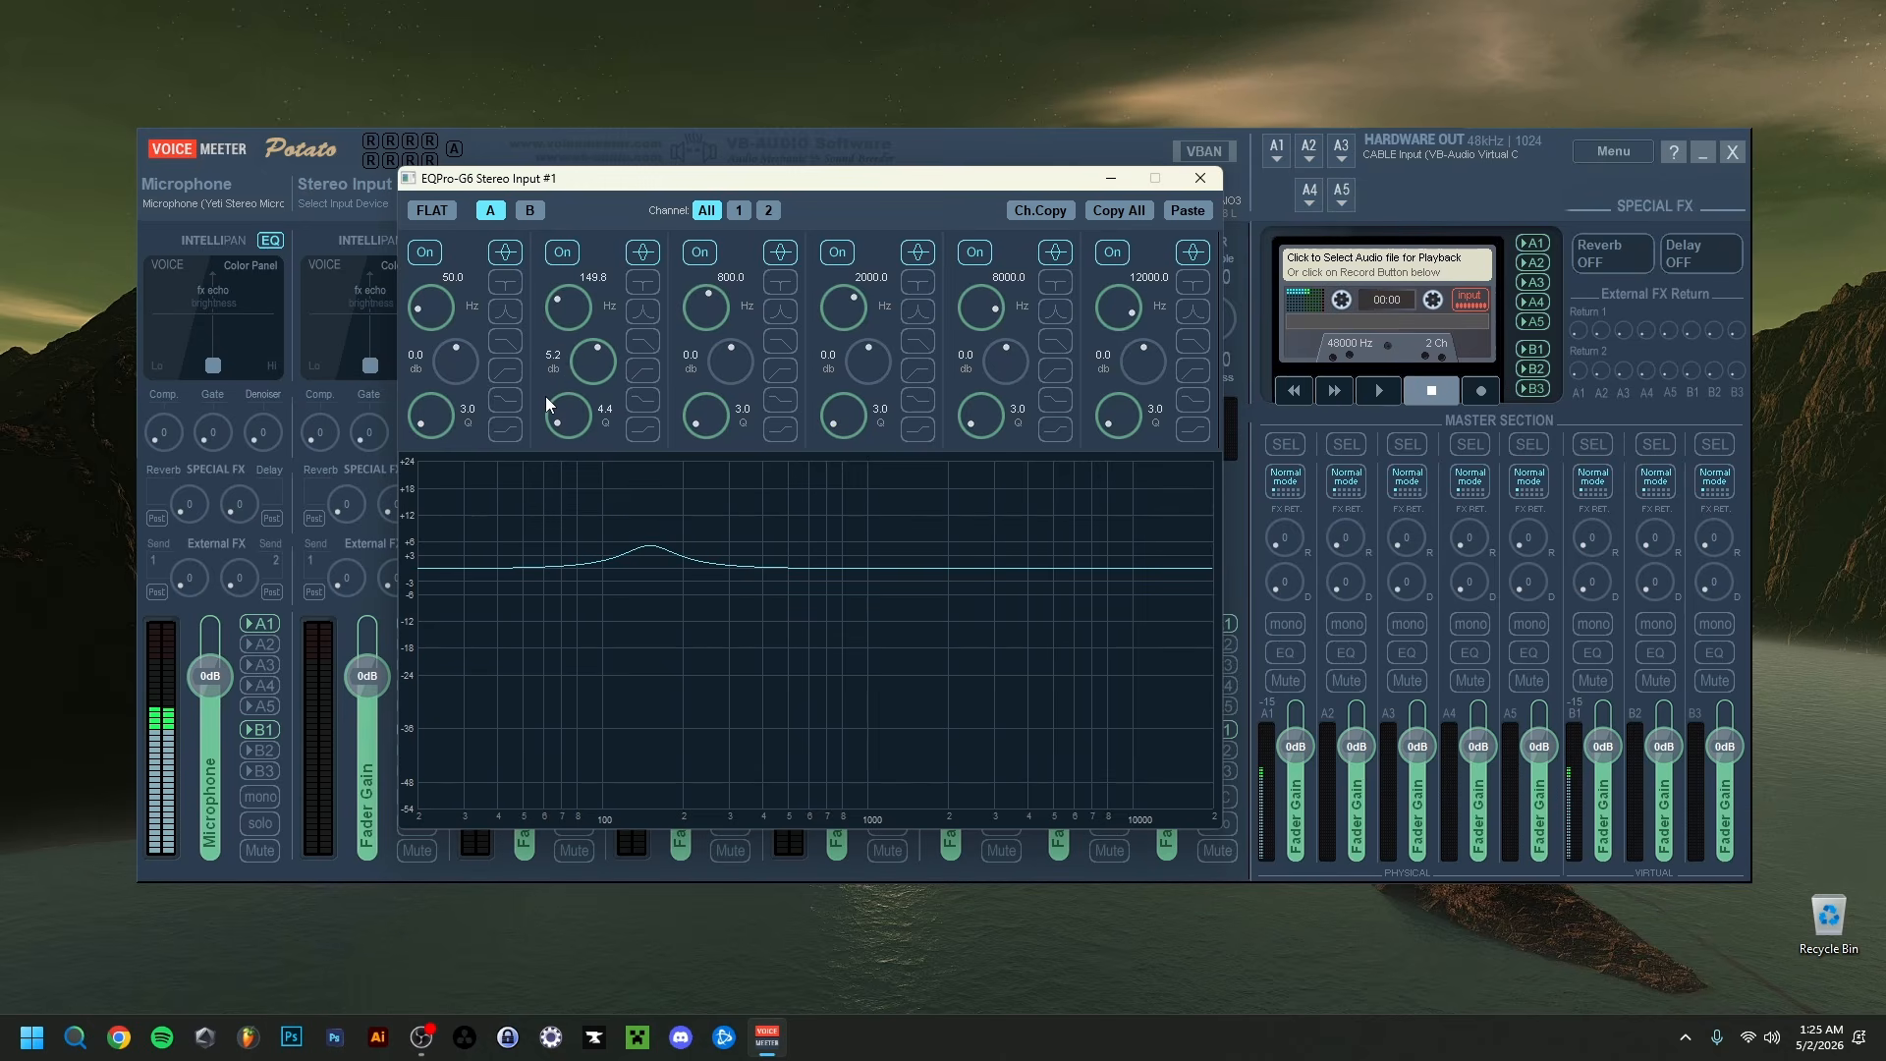
left_click_drag(545, 397, 545, 557)
mouse_move(583, 367)
left_mouse_down()
mouse_move(600, 270)
mouse_move(567, 367)
left_mouse_up()
Step: Set the Microphone's third EQ band to about 1510.2 Hz with 2.6 dB gain
scroll(709, 302, "up", 4)
scroll(728, 359, "up", 5)
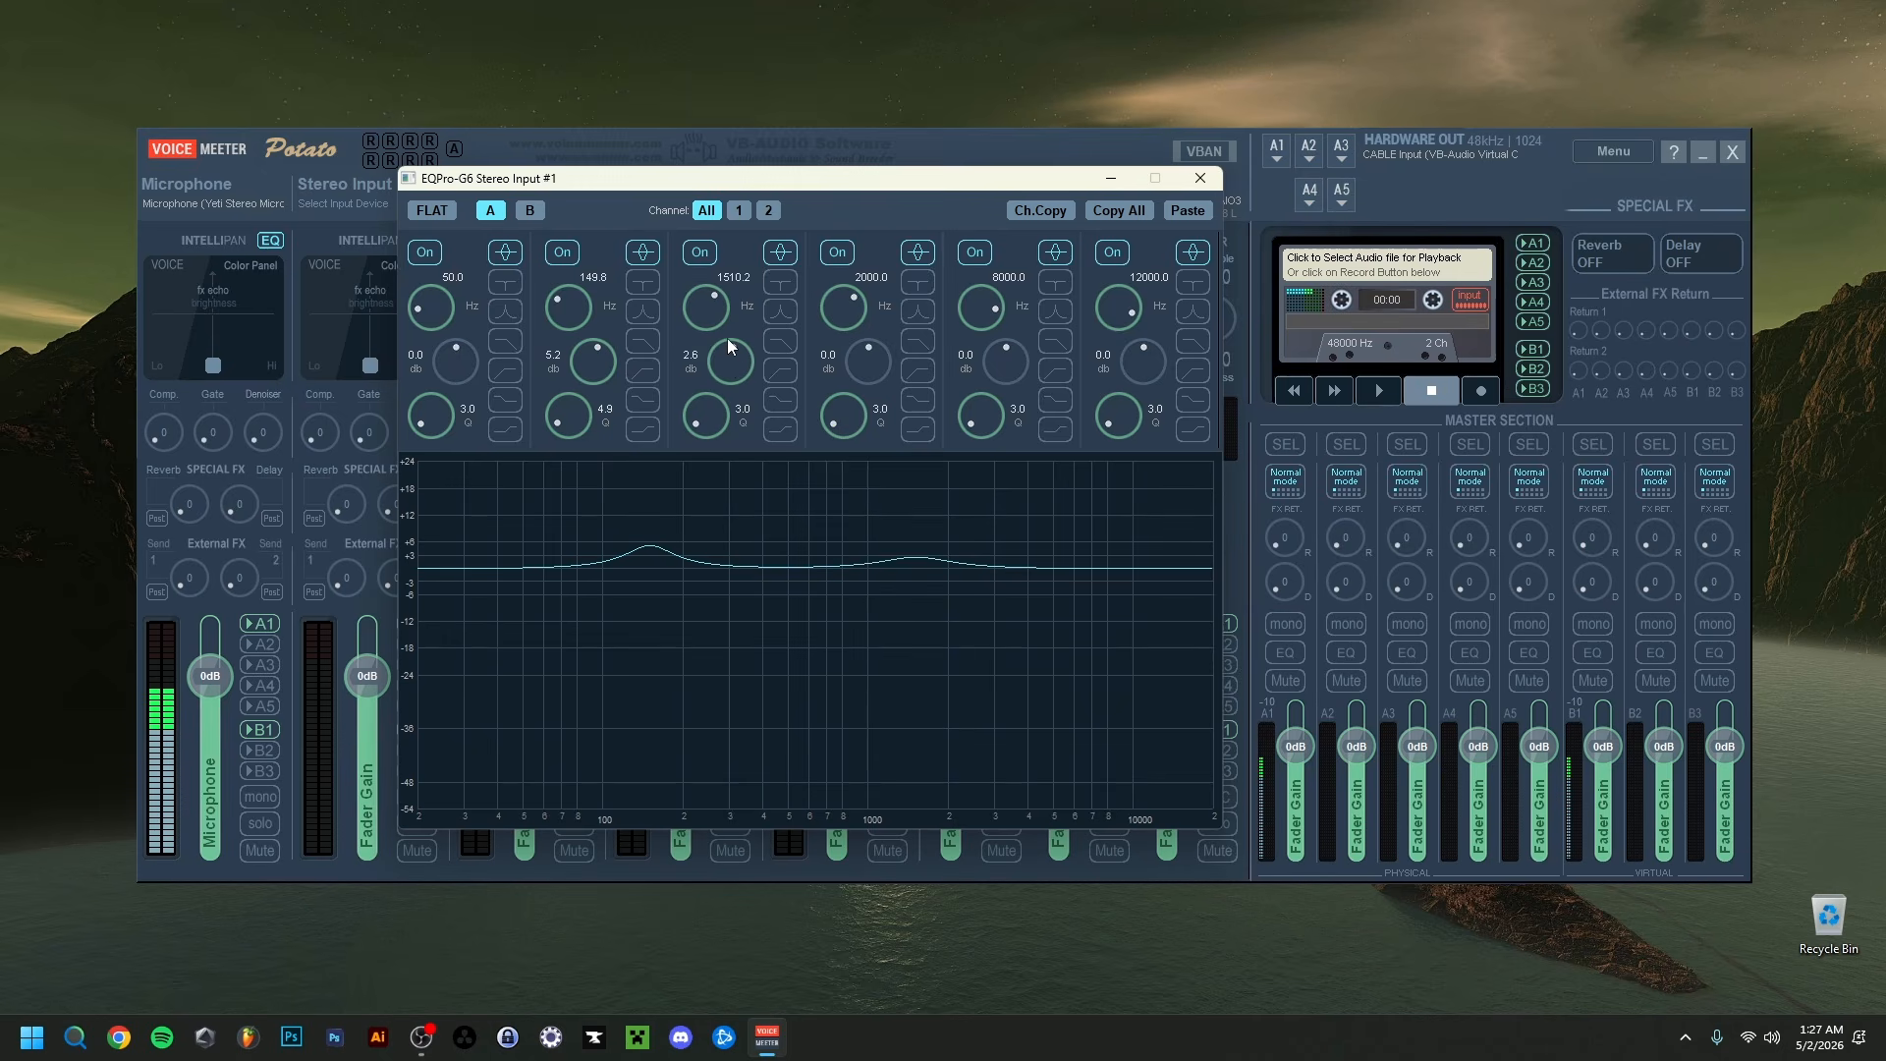
Step: Set the Microphone's third EQ band to 1425.4 Hz, -3.8 dB and Q 6.8, and the fourth to 4000 Hz, 3.7 dB and Q 80.6
left_click_drag(725, 324, 699, 415)
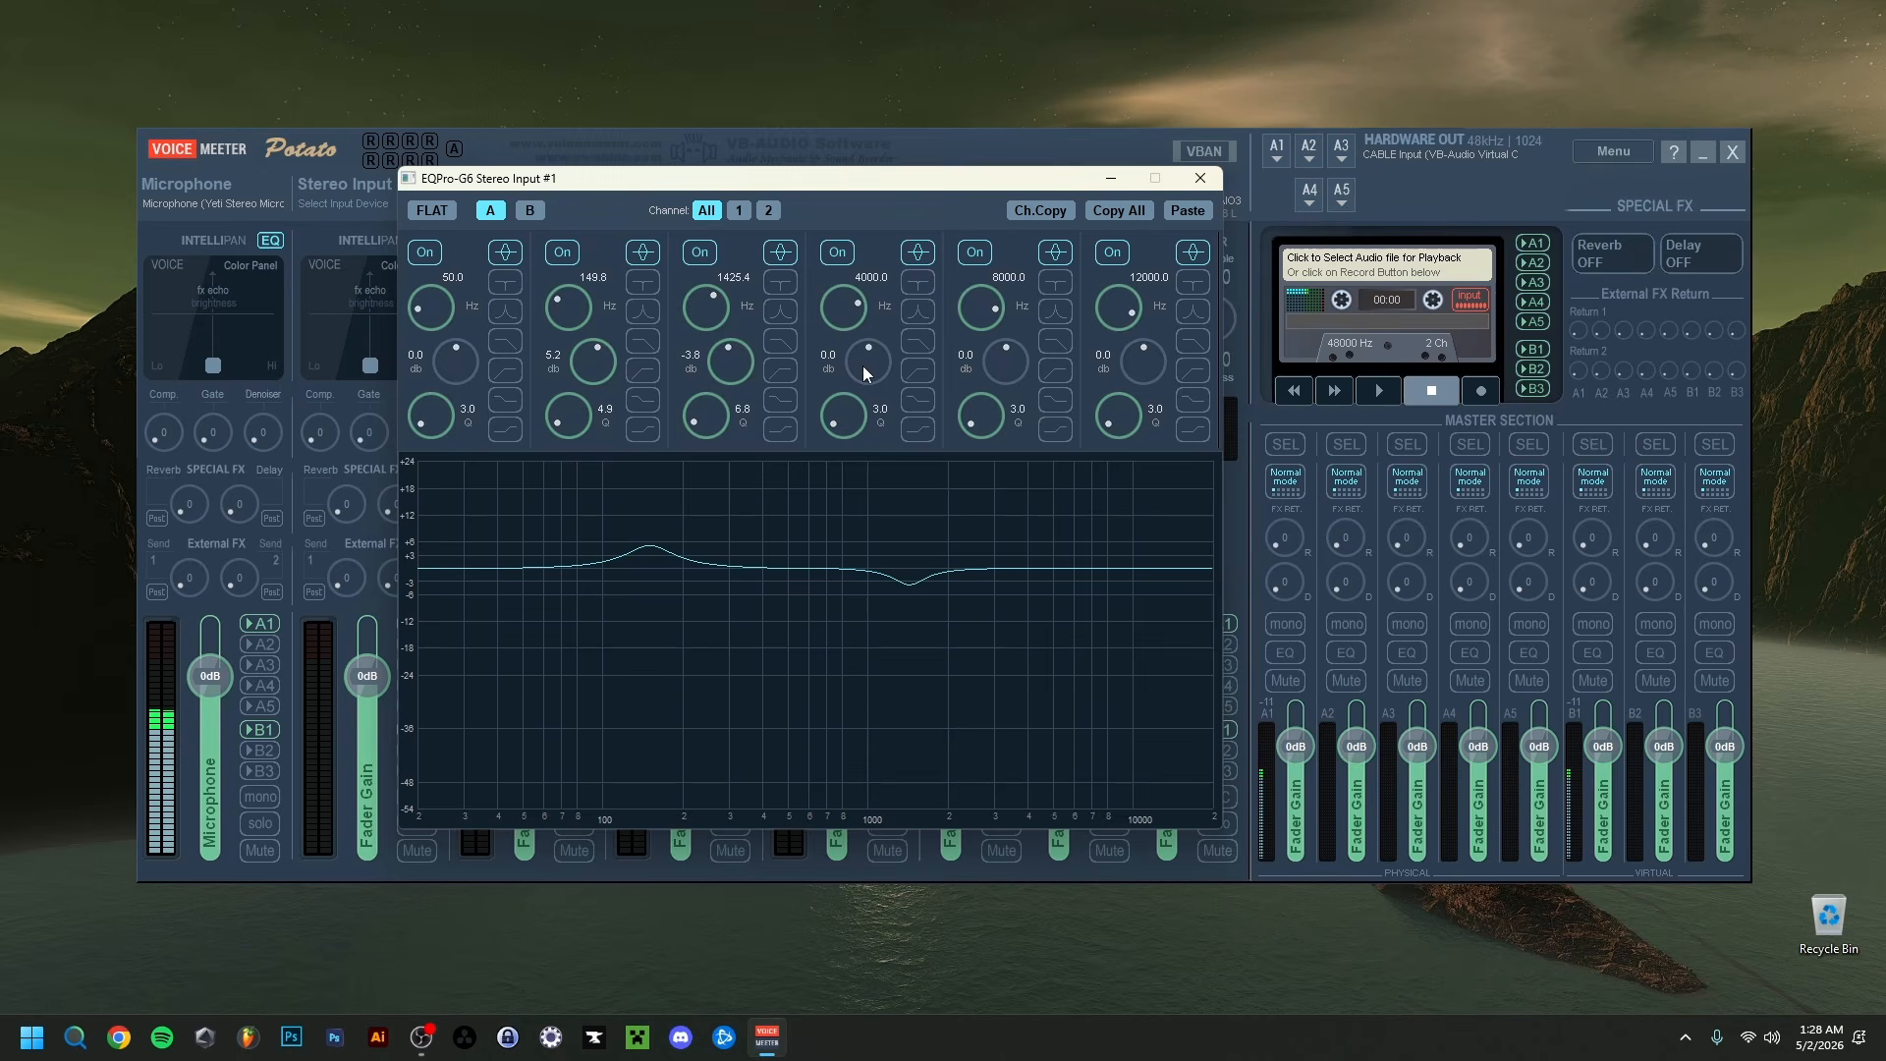
mouse_move(863, 365)
left_mouse_down()
mouse_move(868, 326)
mouse_move(852, 392)
left_mouse_up()
left_click_drag(841, 409, 831, 393)
Step: Set the Microphone's fifth EQ band to about 5993.2 Hz with 2.3 dB gain and a Q of 83.3
left_click_drag(1004, 374, 964, 330)
left_click_drag(966, 416, 994, 358)
scroll(996, 372, "down", 1)
scroll(870, 371, "up", 1)
scroll(870, 370, "down", 1)
Step: Make the Microphone's sixth EQ band a high shelf with 1.5 dB gain and a Q of 3.1, and close the equalizer window
left_click(1191, 432)
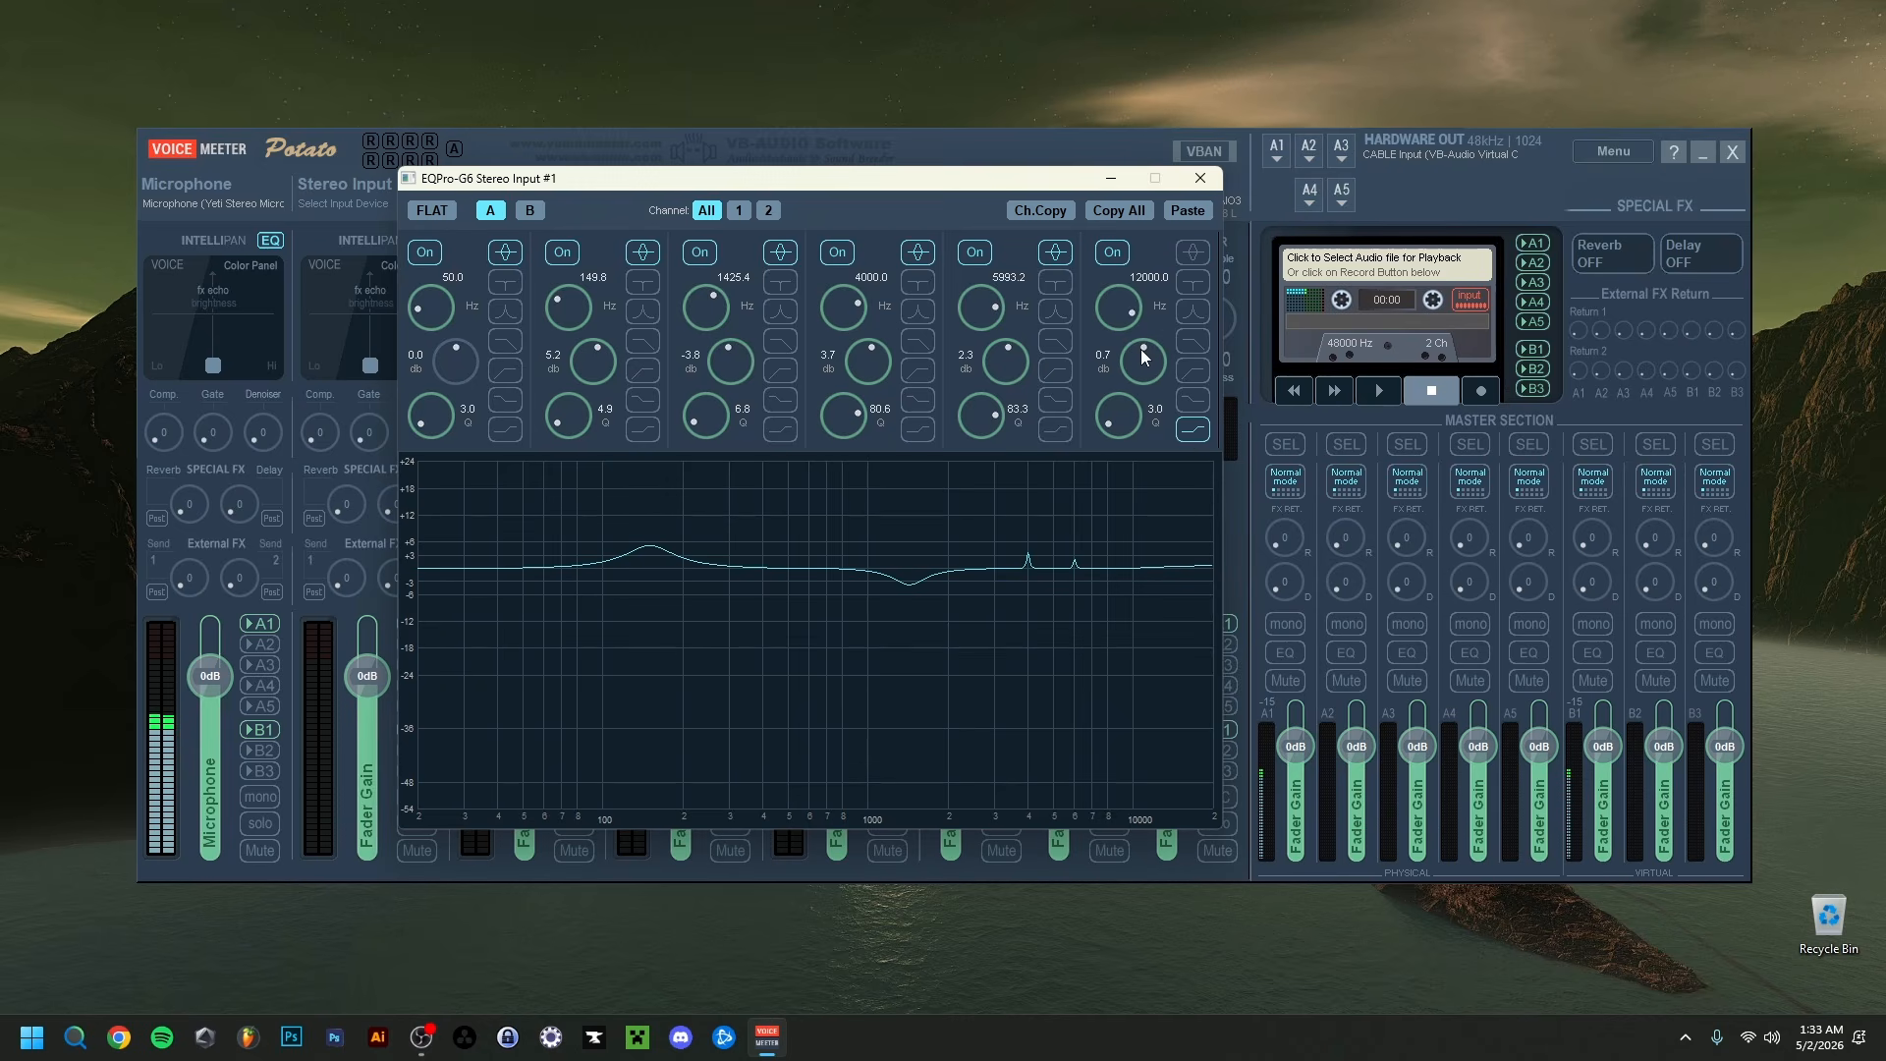
scroll(1139, 354, "up", 15)
scroll(1129, 338, "down", 5)
scroll(1118, 415, "down", 7)
scroll(1124, 430, "down", 4)
left_click(1201, 178)
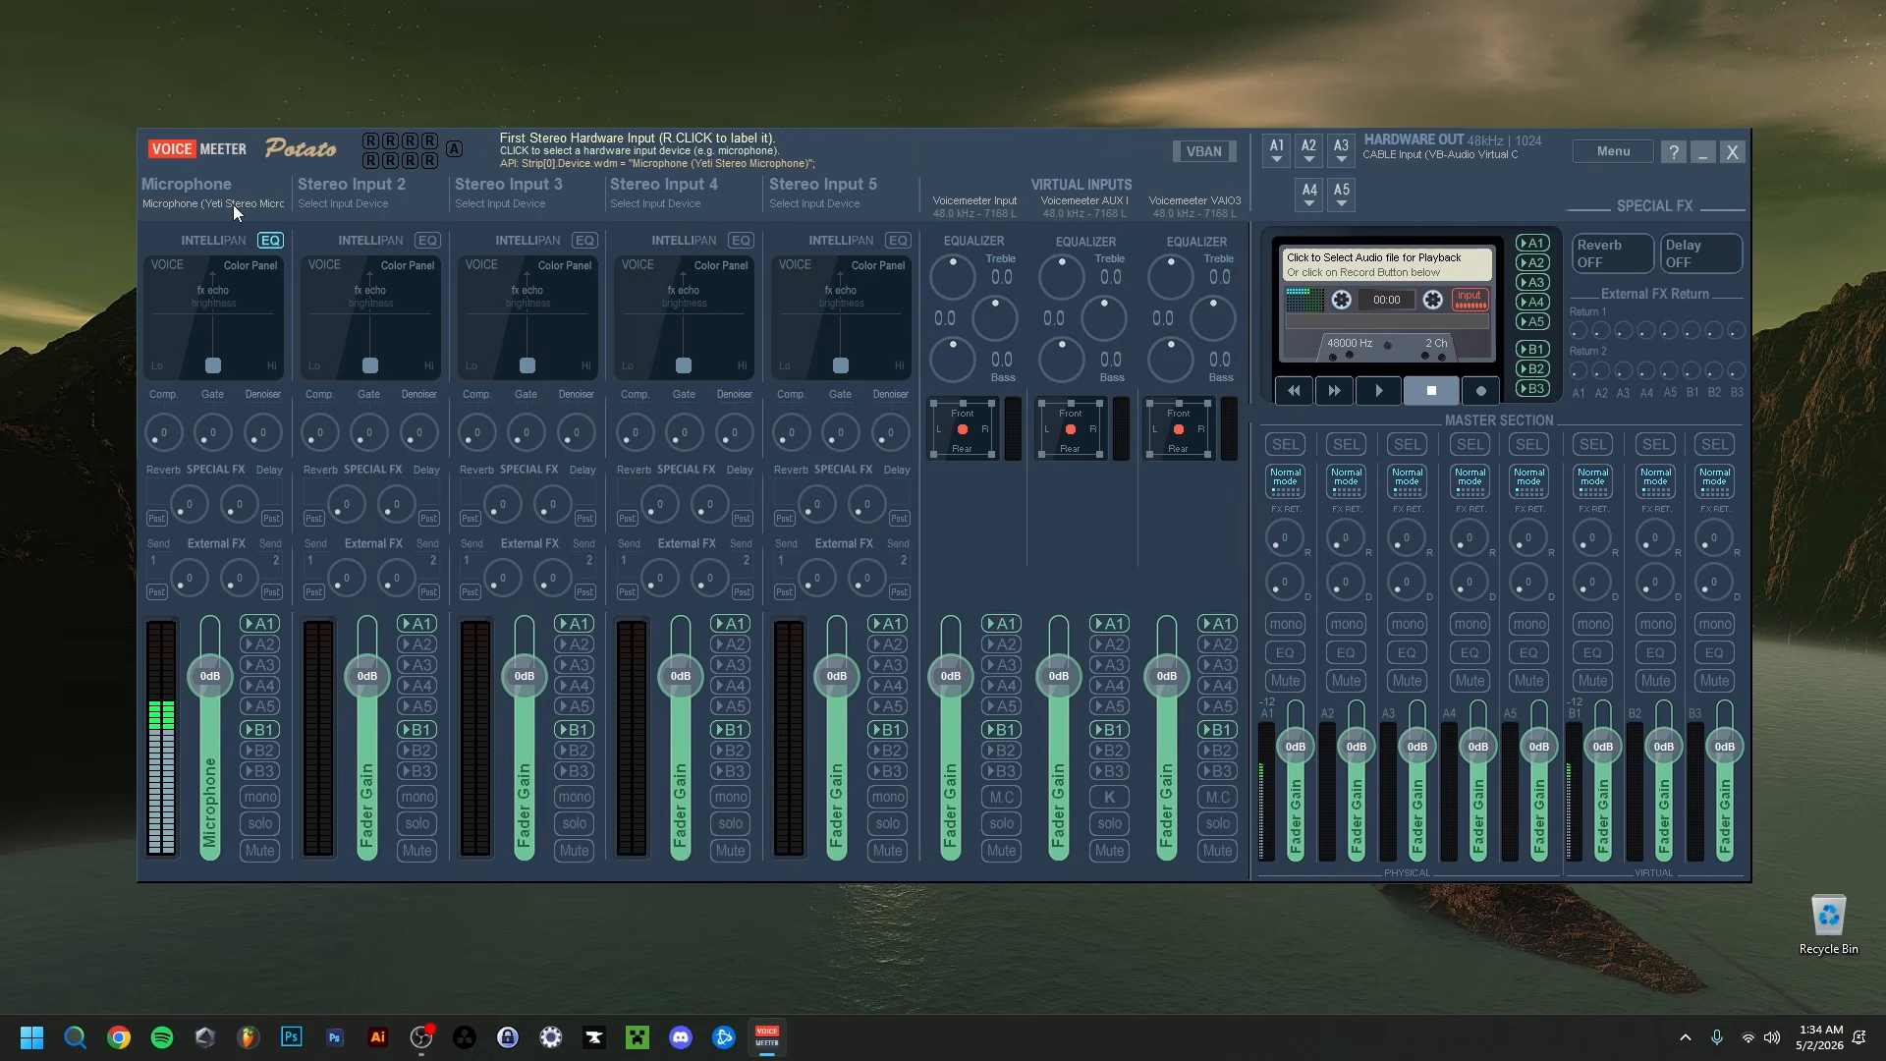
Step: Reopen the Microphone's parametric equalizer window and move it clear of the Microphone strip to review the curve
right_click(272, 242)
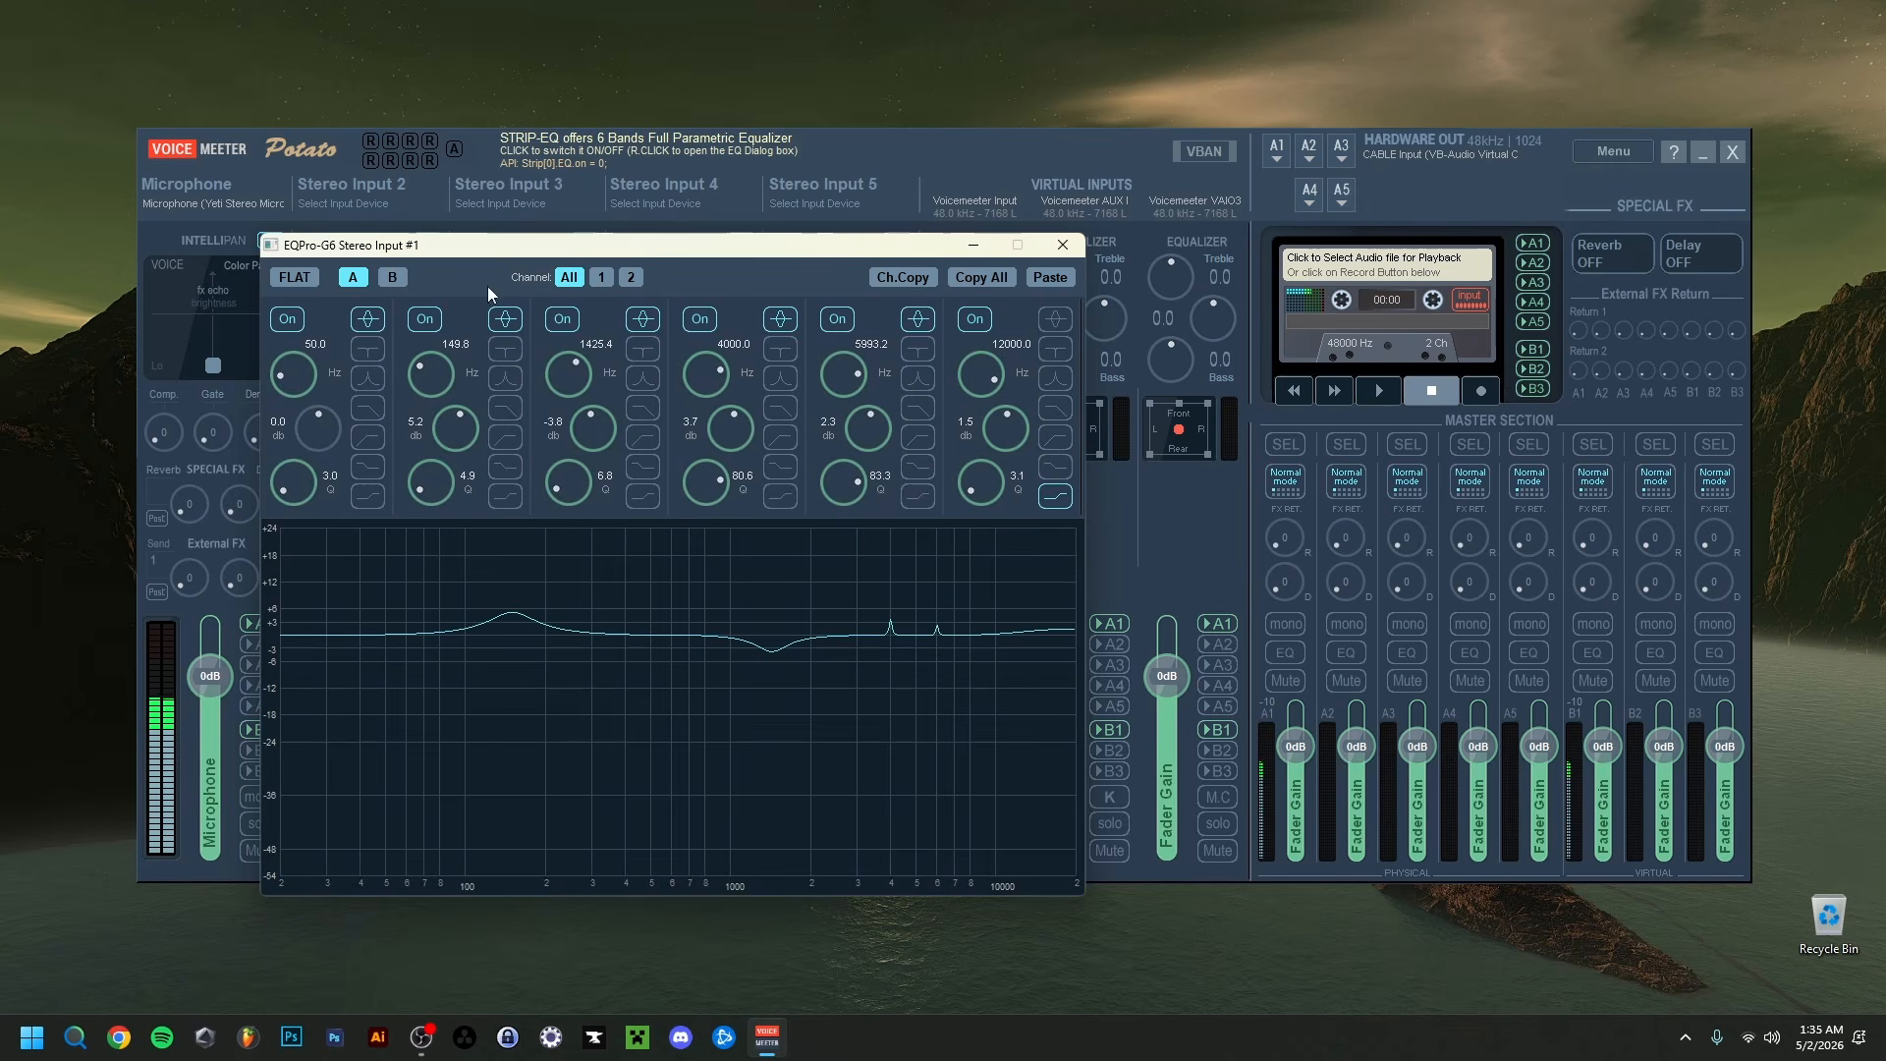
left_click_drag(675, 257, 757, 202)
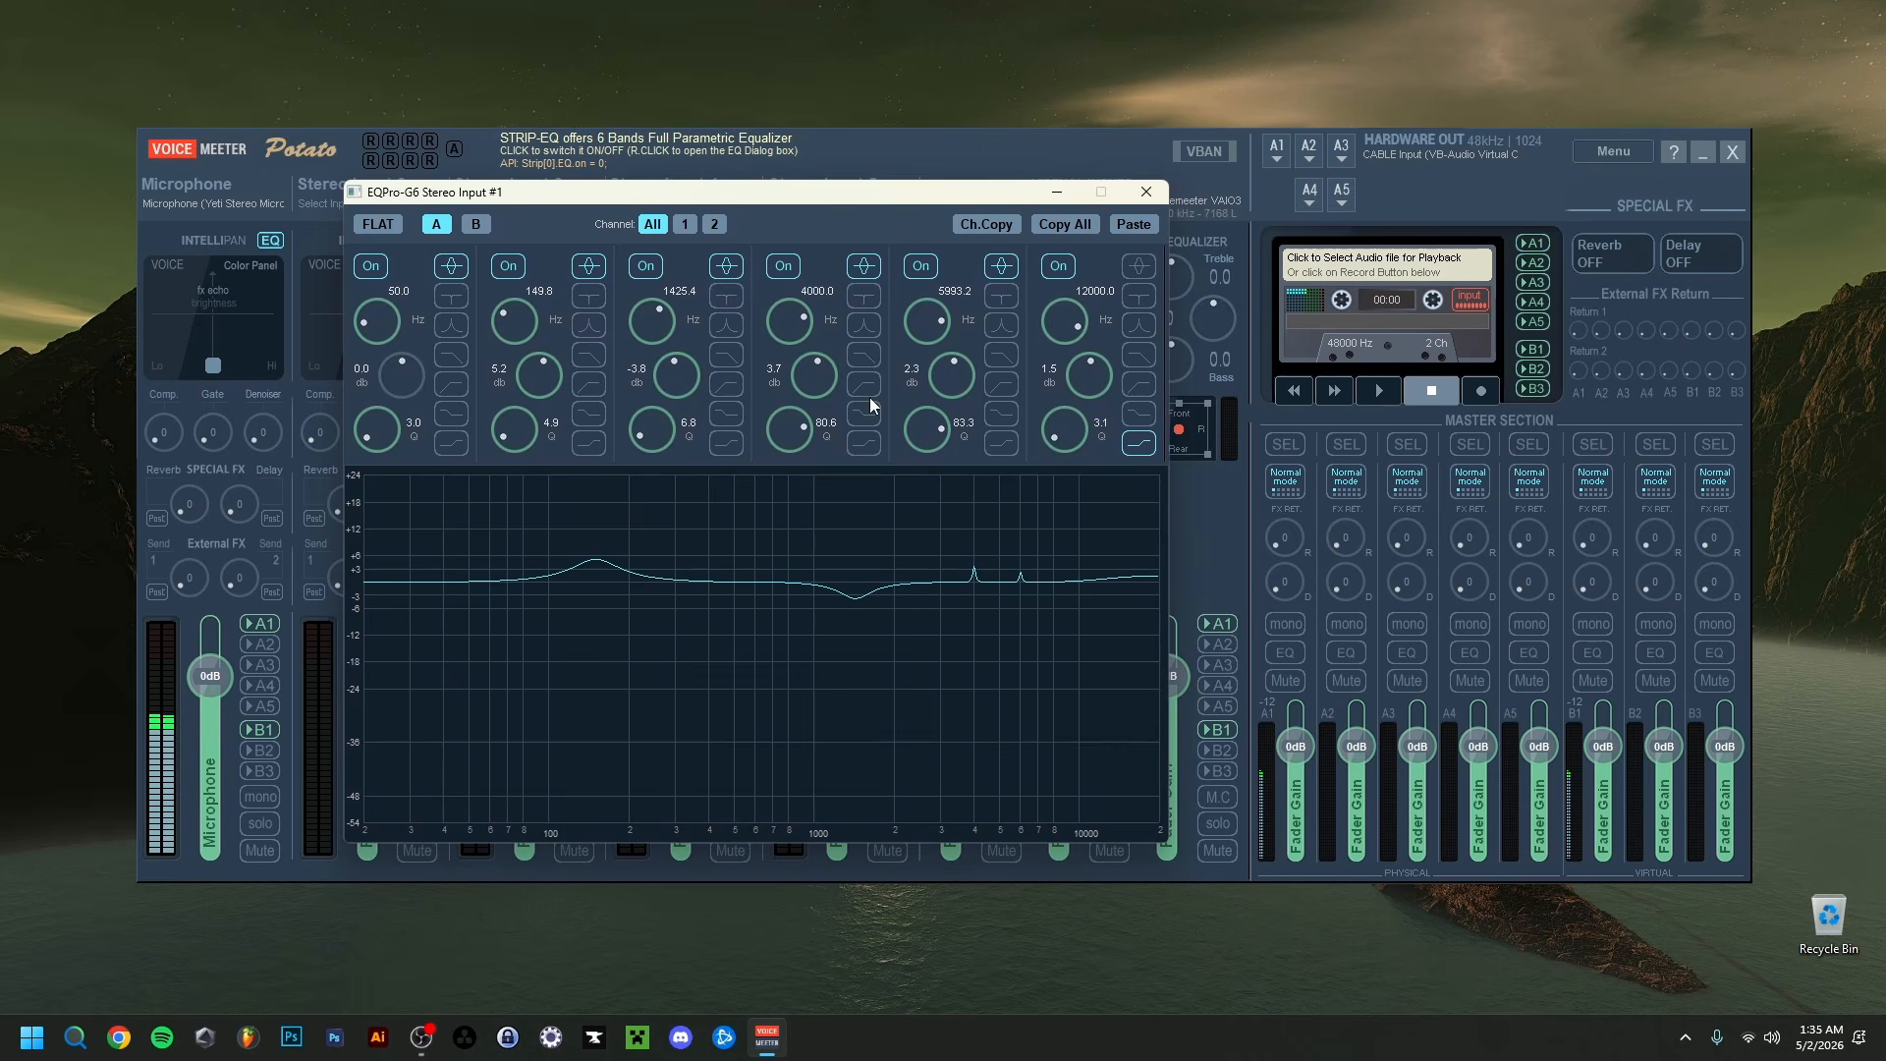
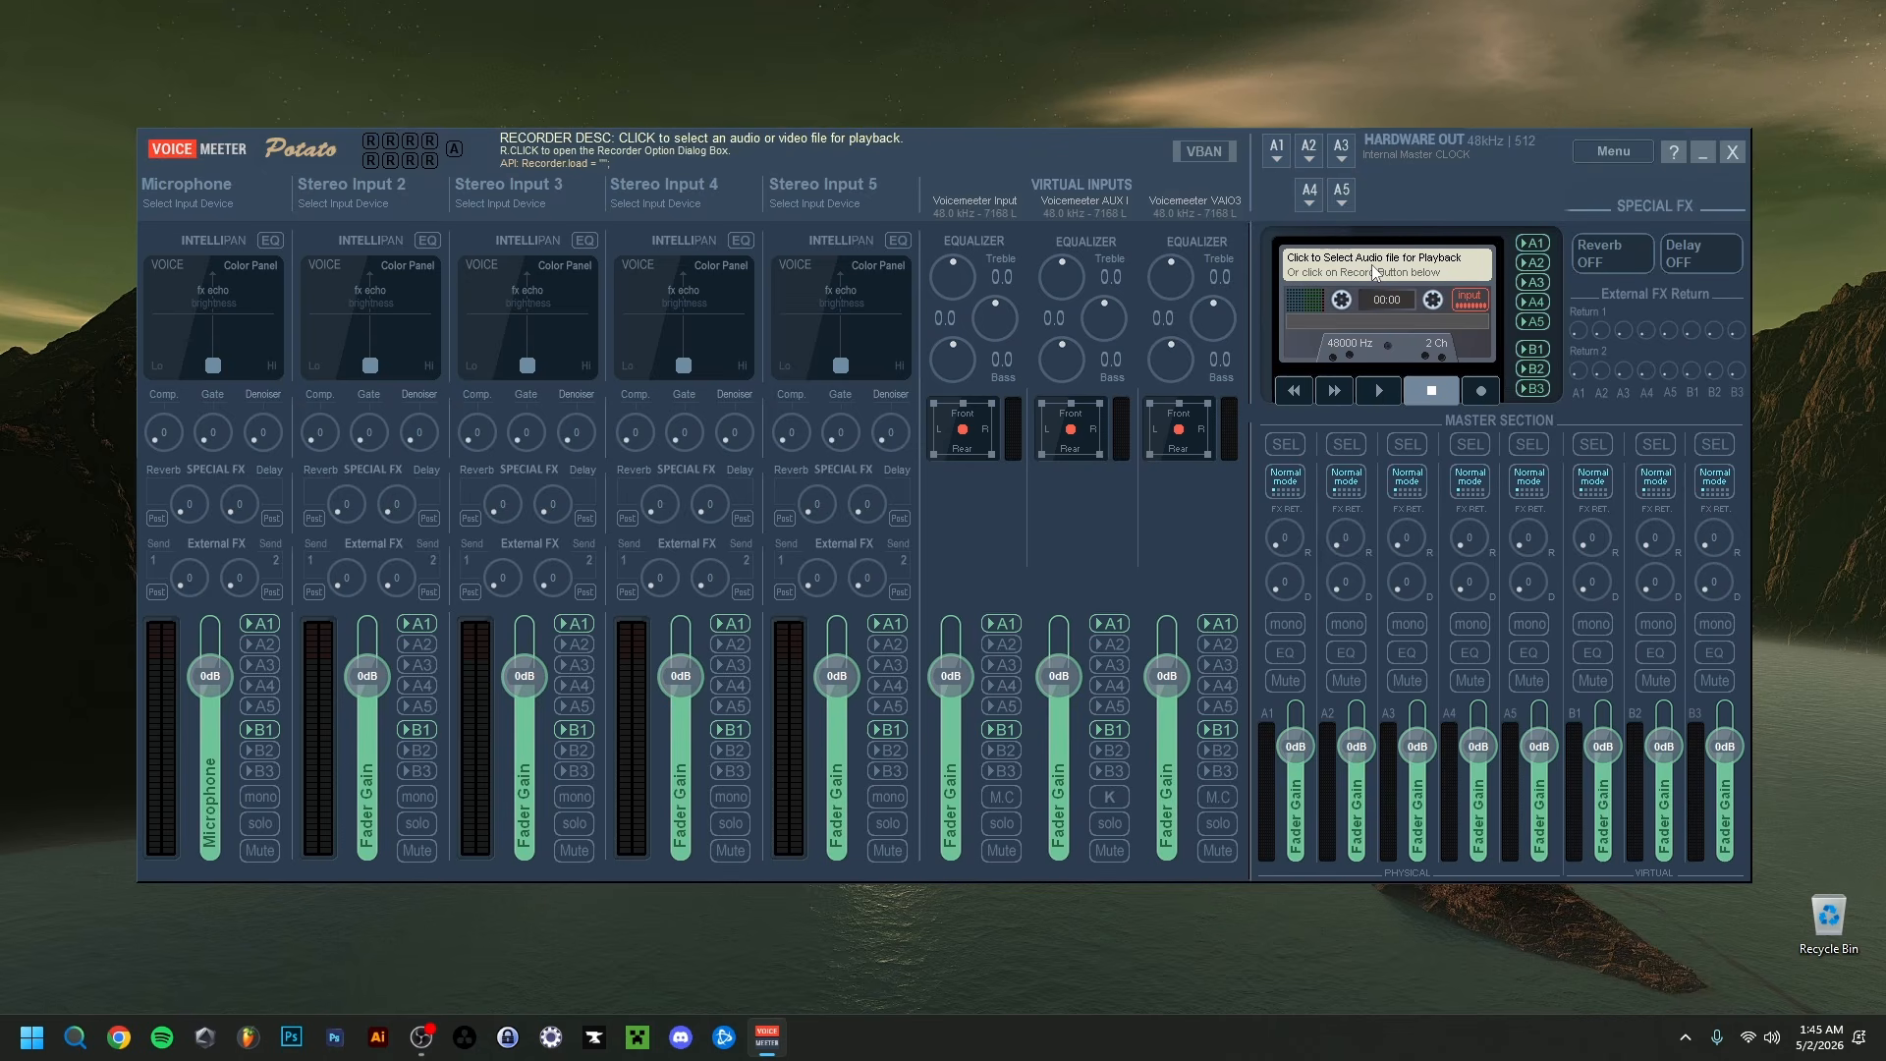
Step: View the recorder's audio file selection for playback and dismiss it without choosing a file
left_click(1374, 273)
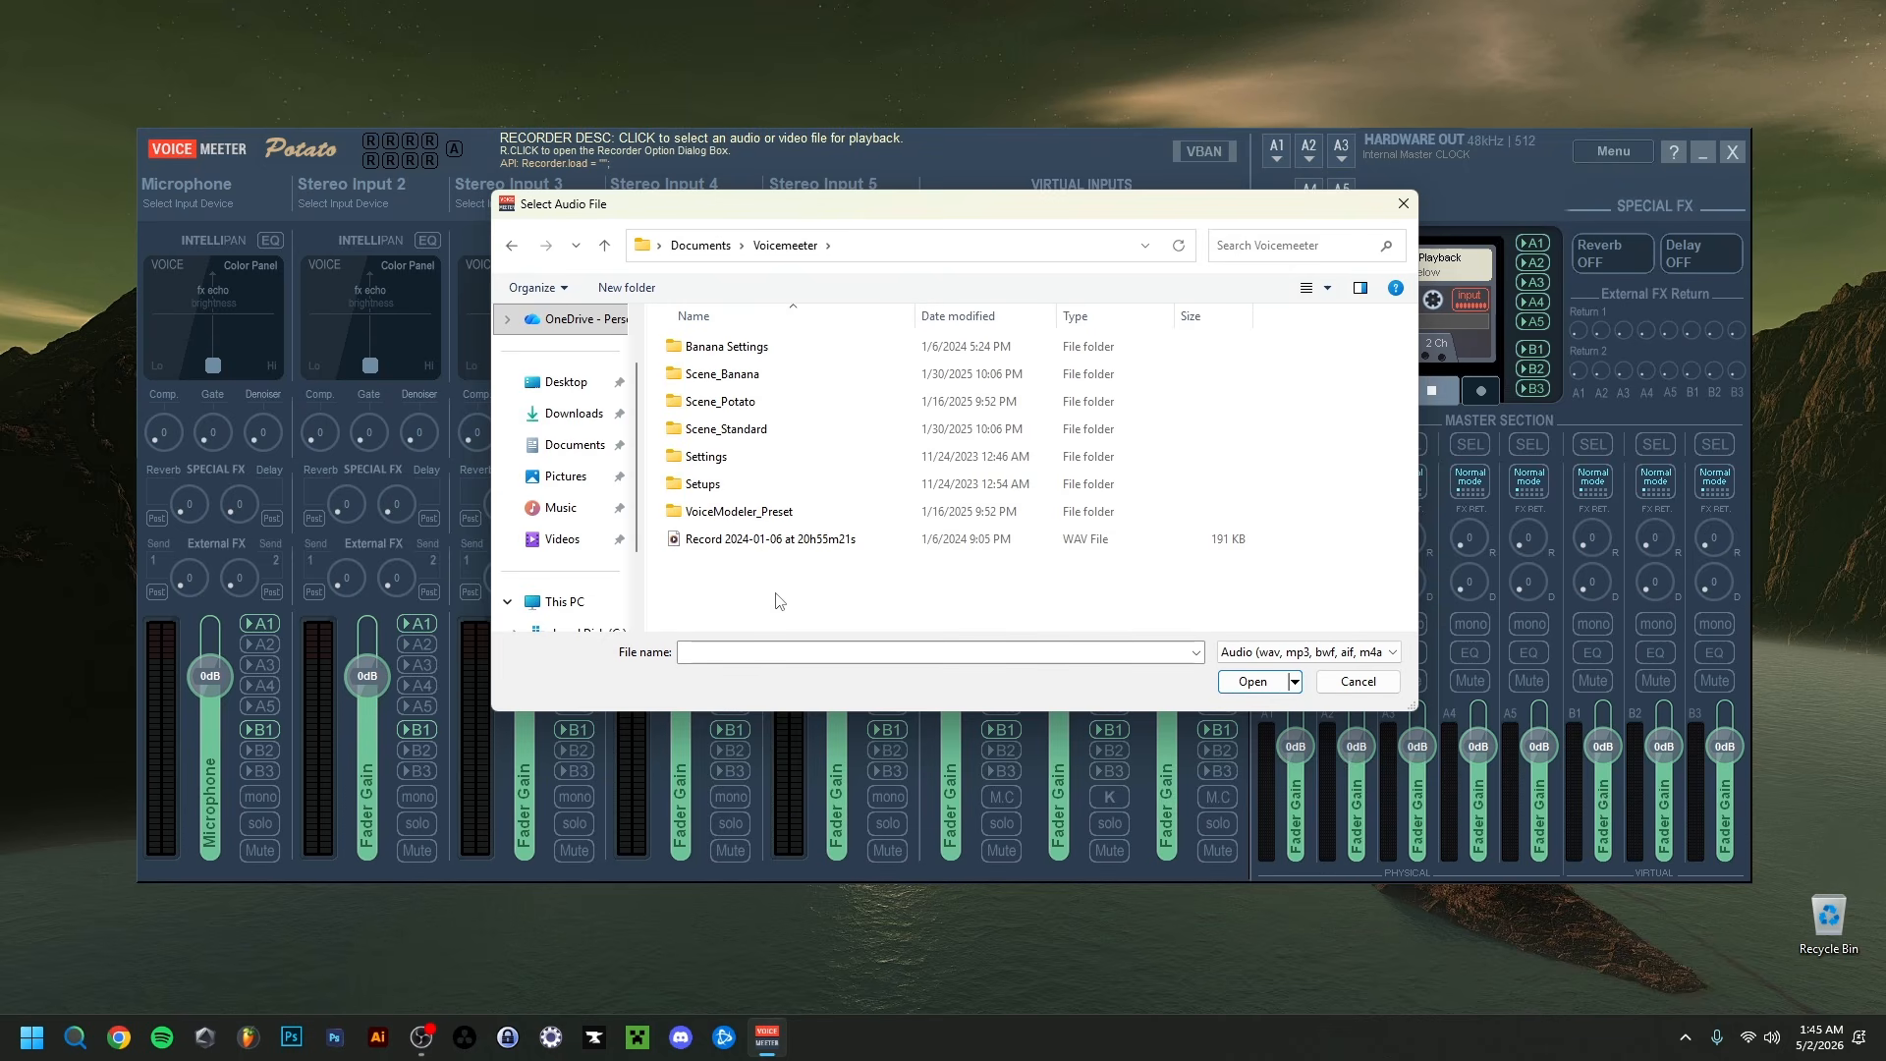
scroll(550, 538, "down", 1)
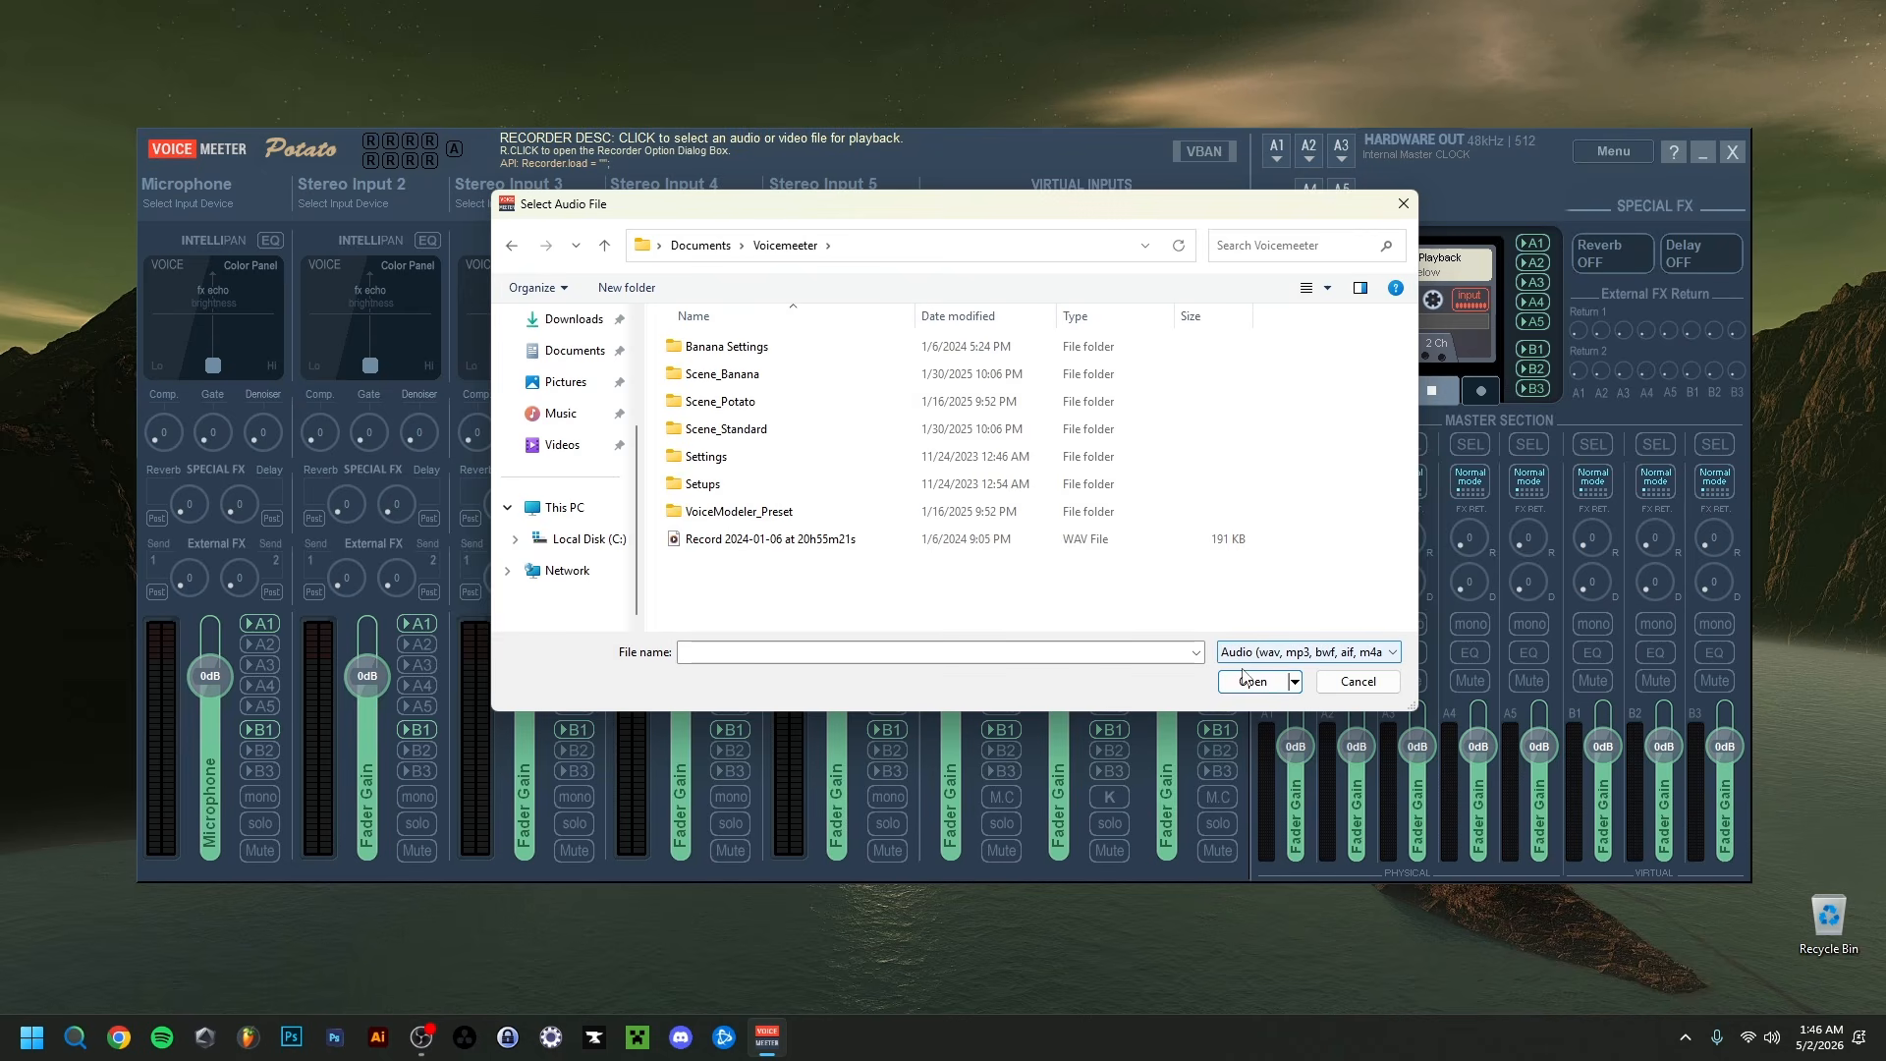
left_click(1404, 205)
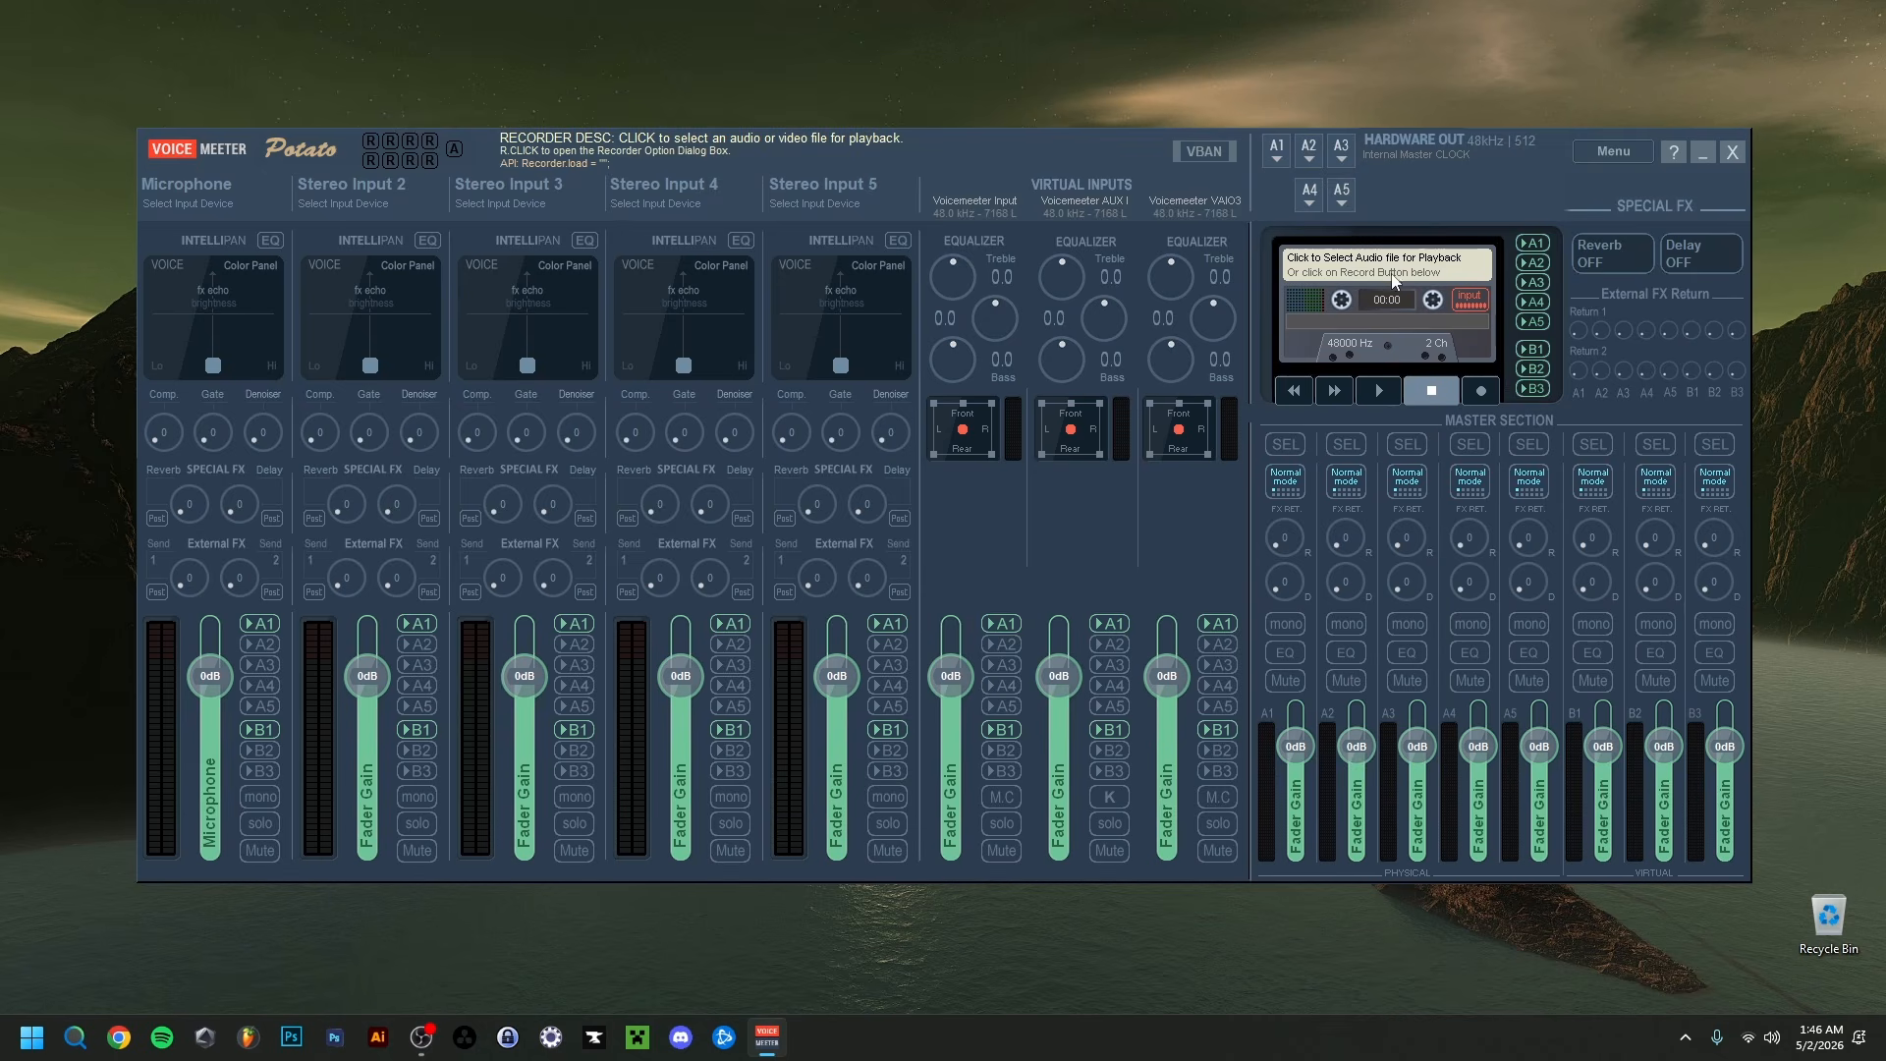
Step: Switch the recorder options to record post-fader outputs and view the sample rate and bit resolution choices
right_click(1390, 281)
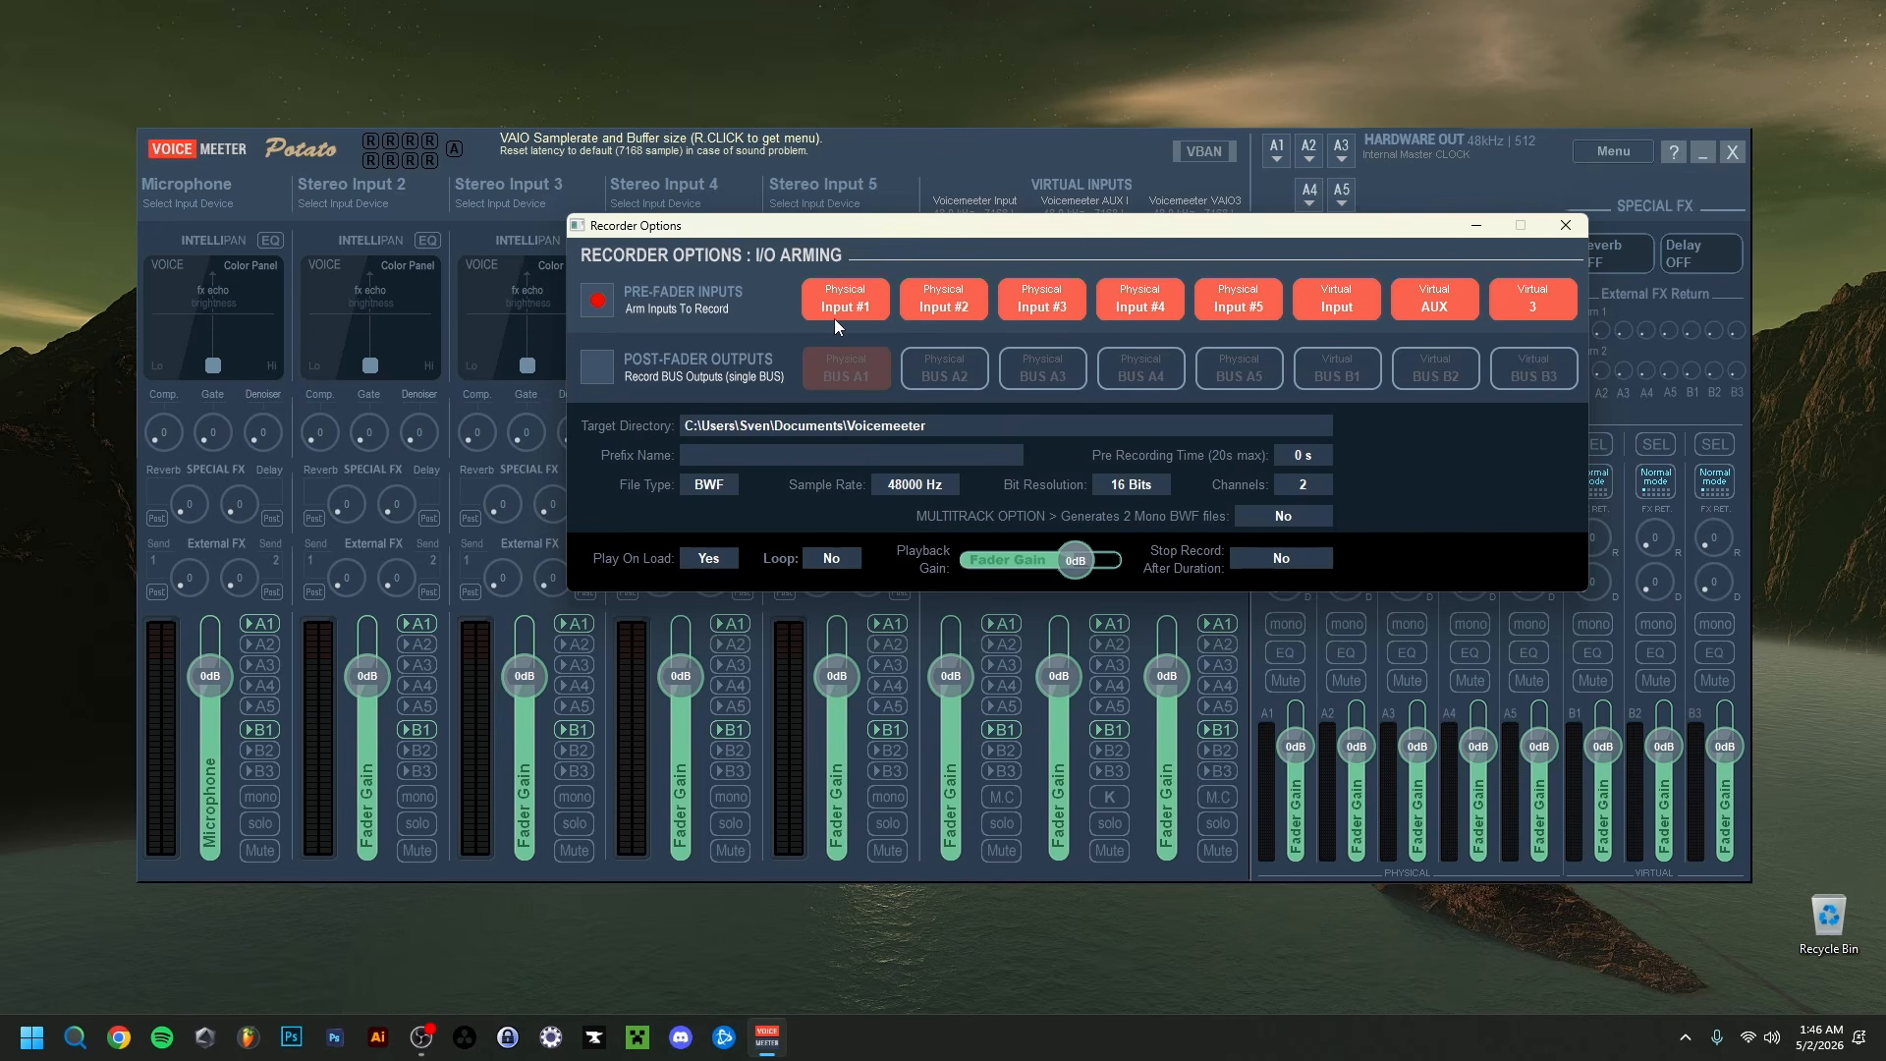
left_click(601, 366)
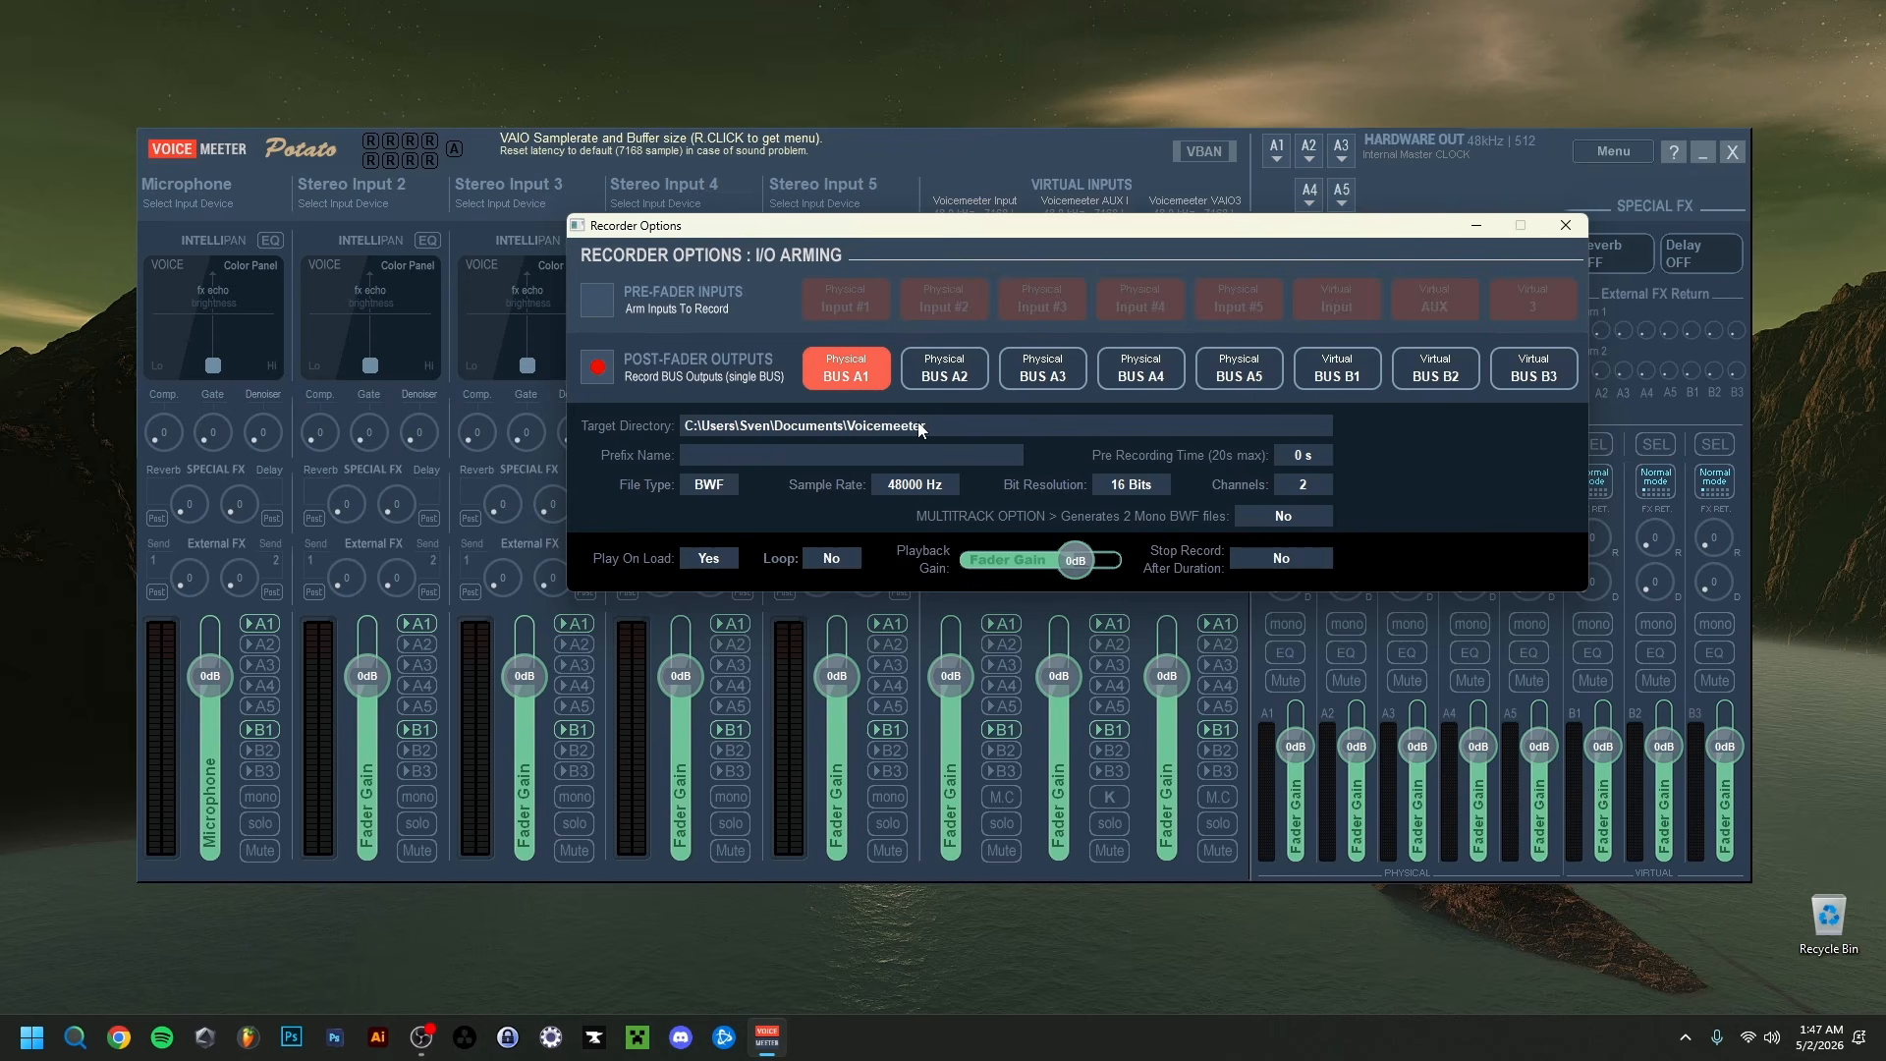
left_click(926, 489)
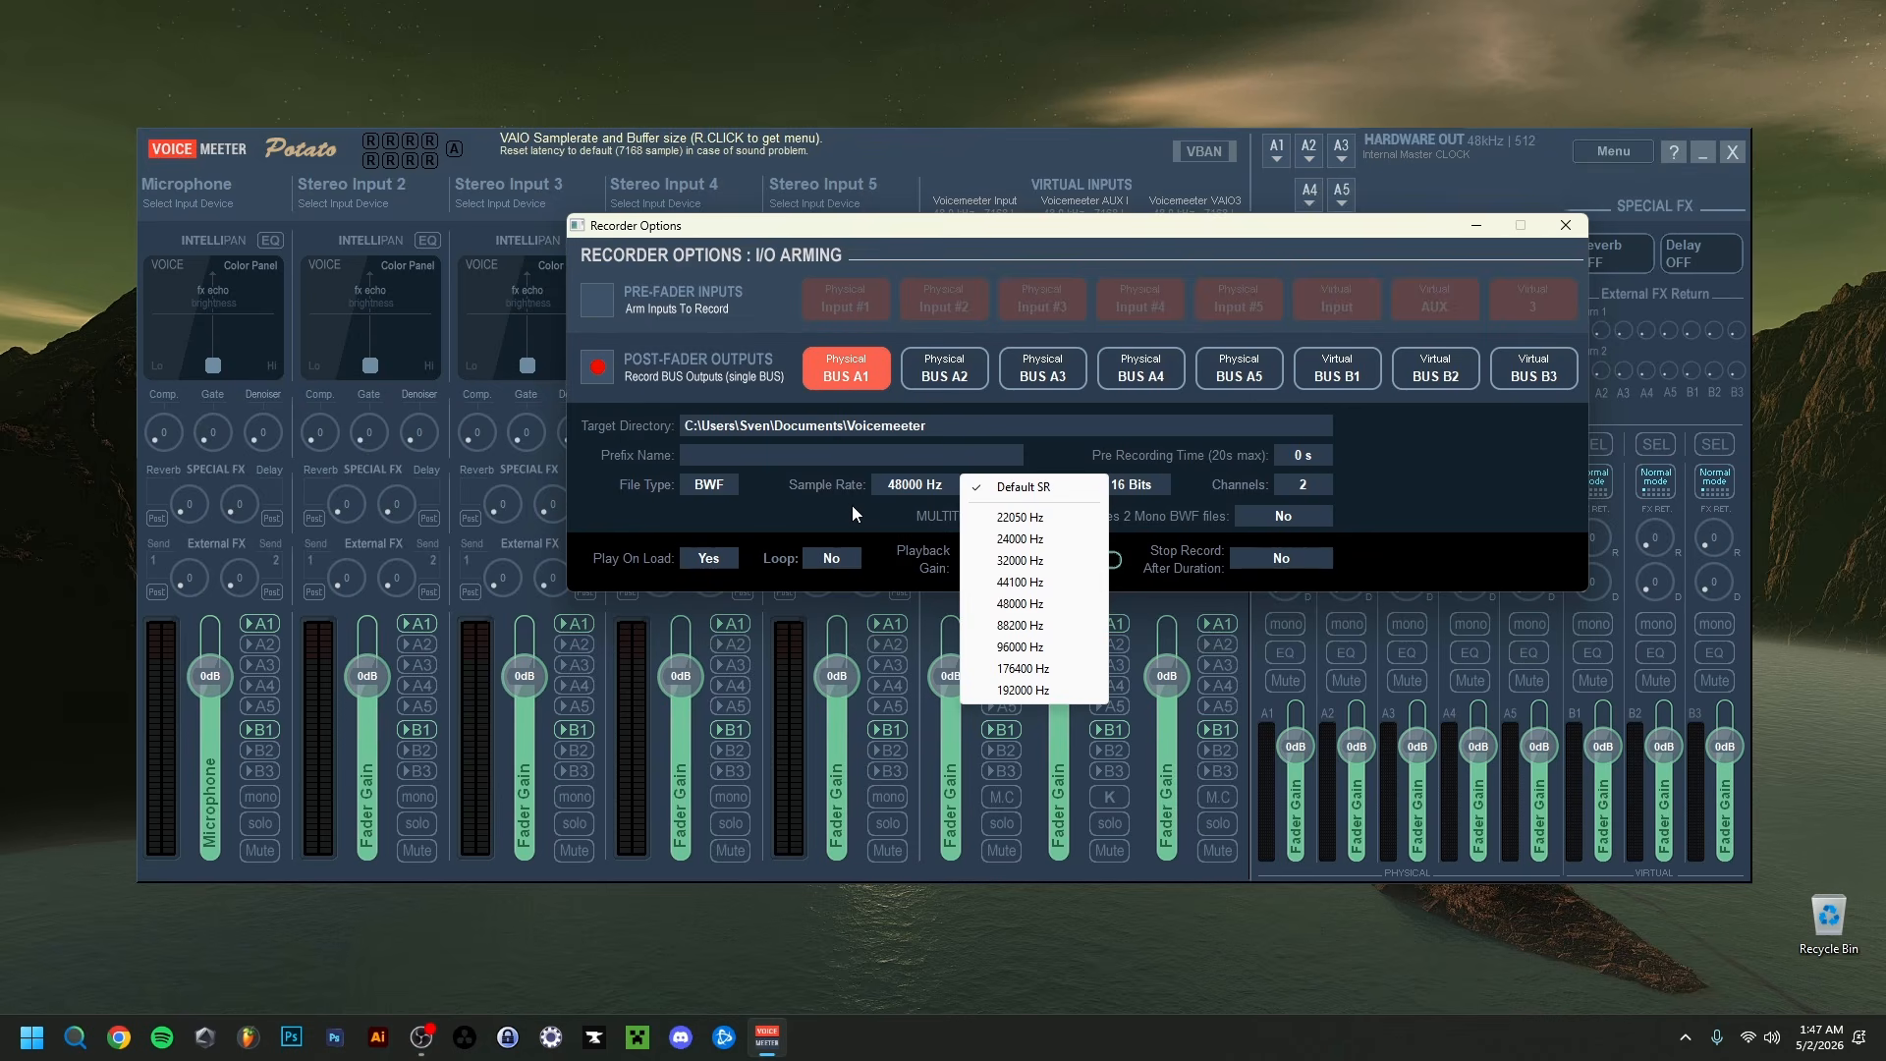
left_click(1127, 484)
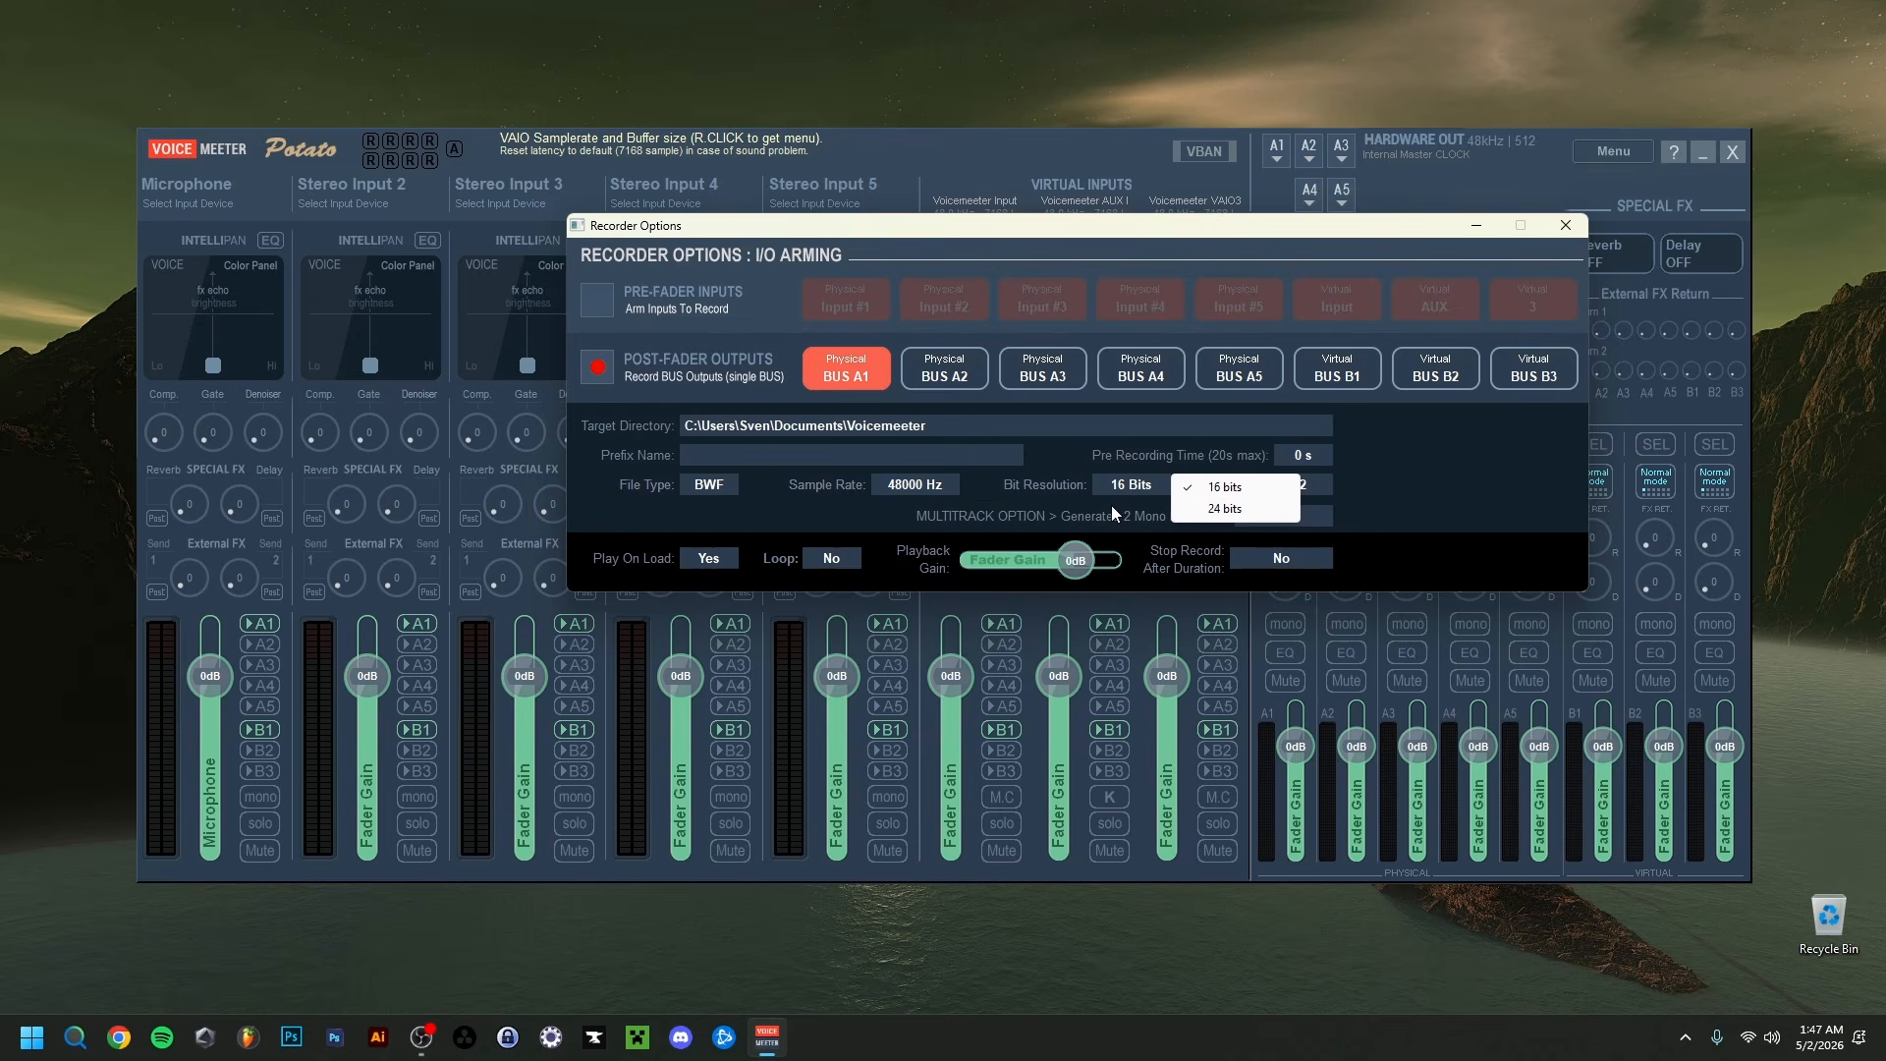
left_click(1112, 511)
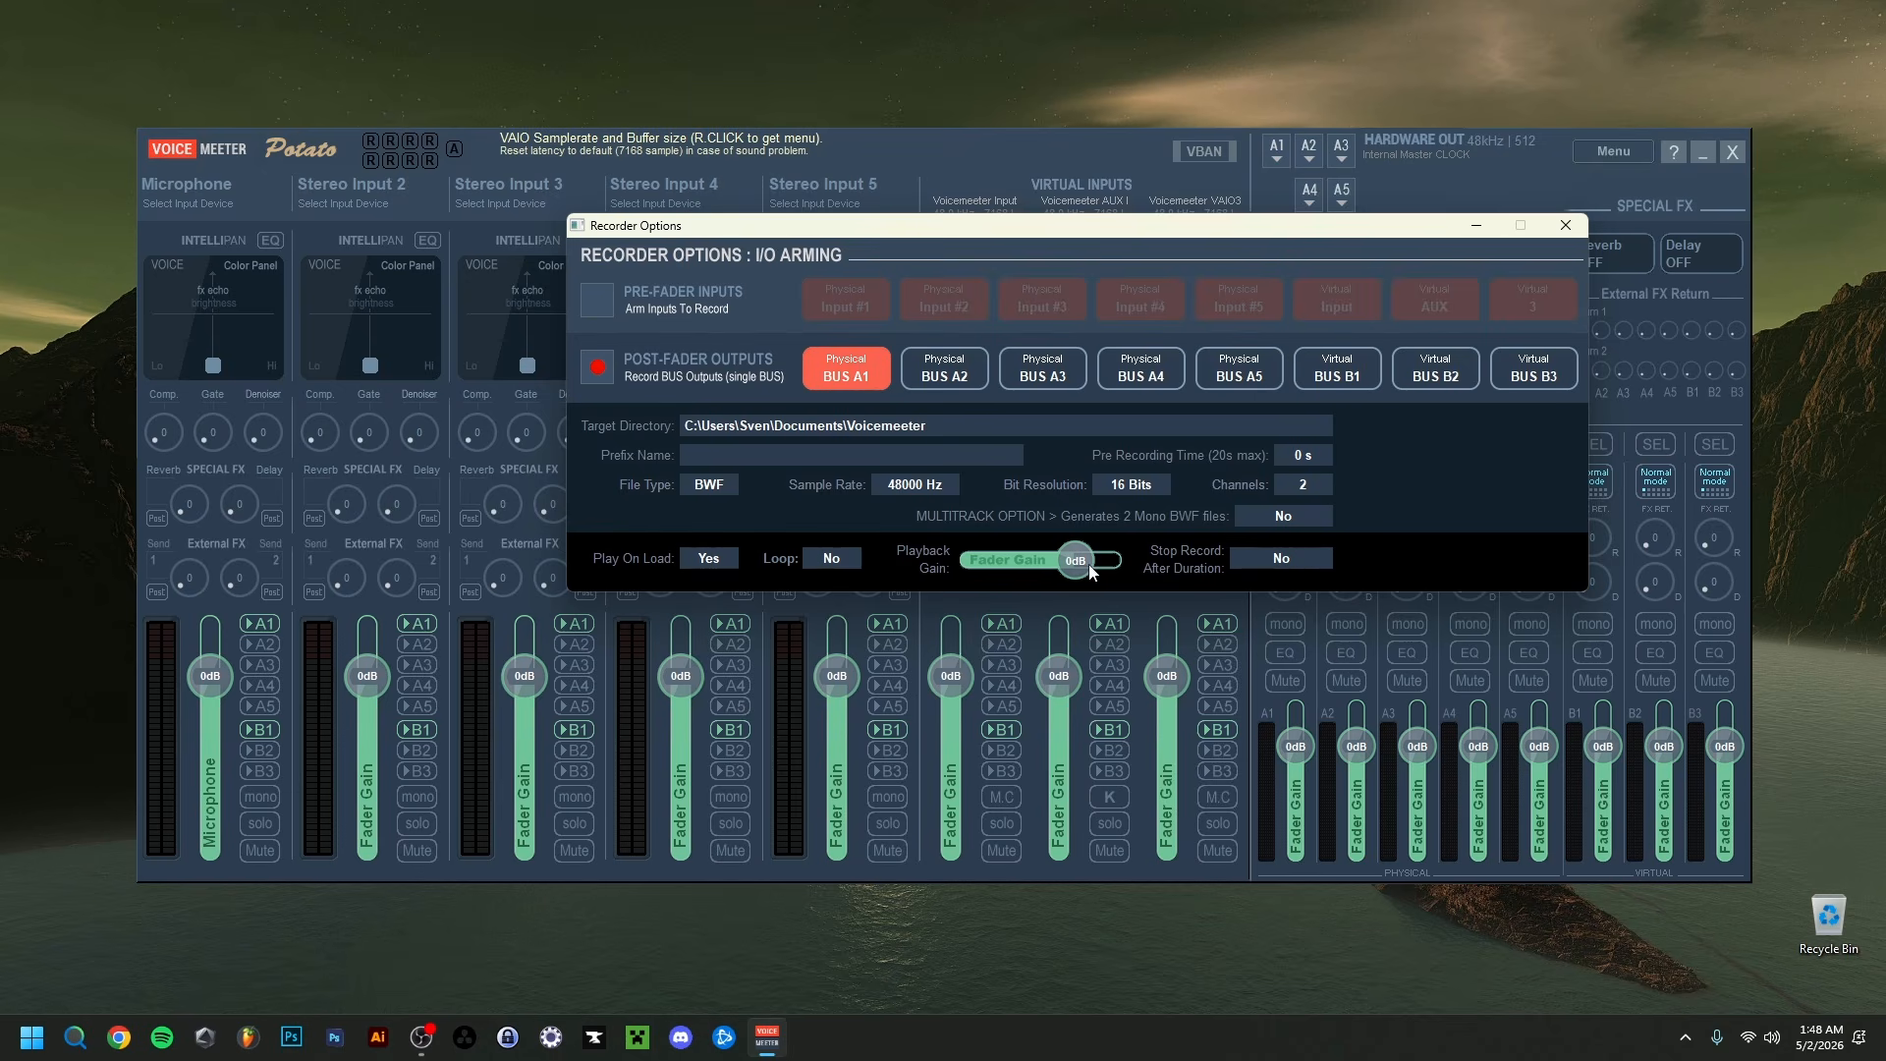
Step: Arm the pre-fader inputs for recording again and close the recorder options
left_click(1238, 298)
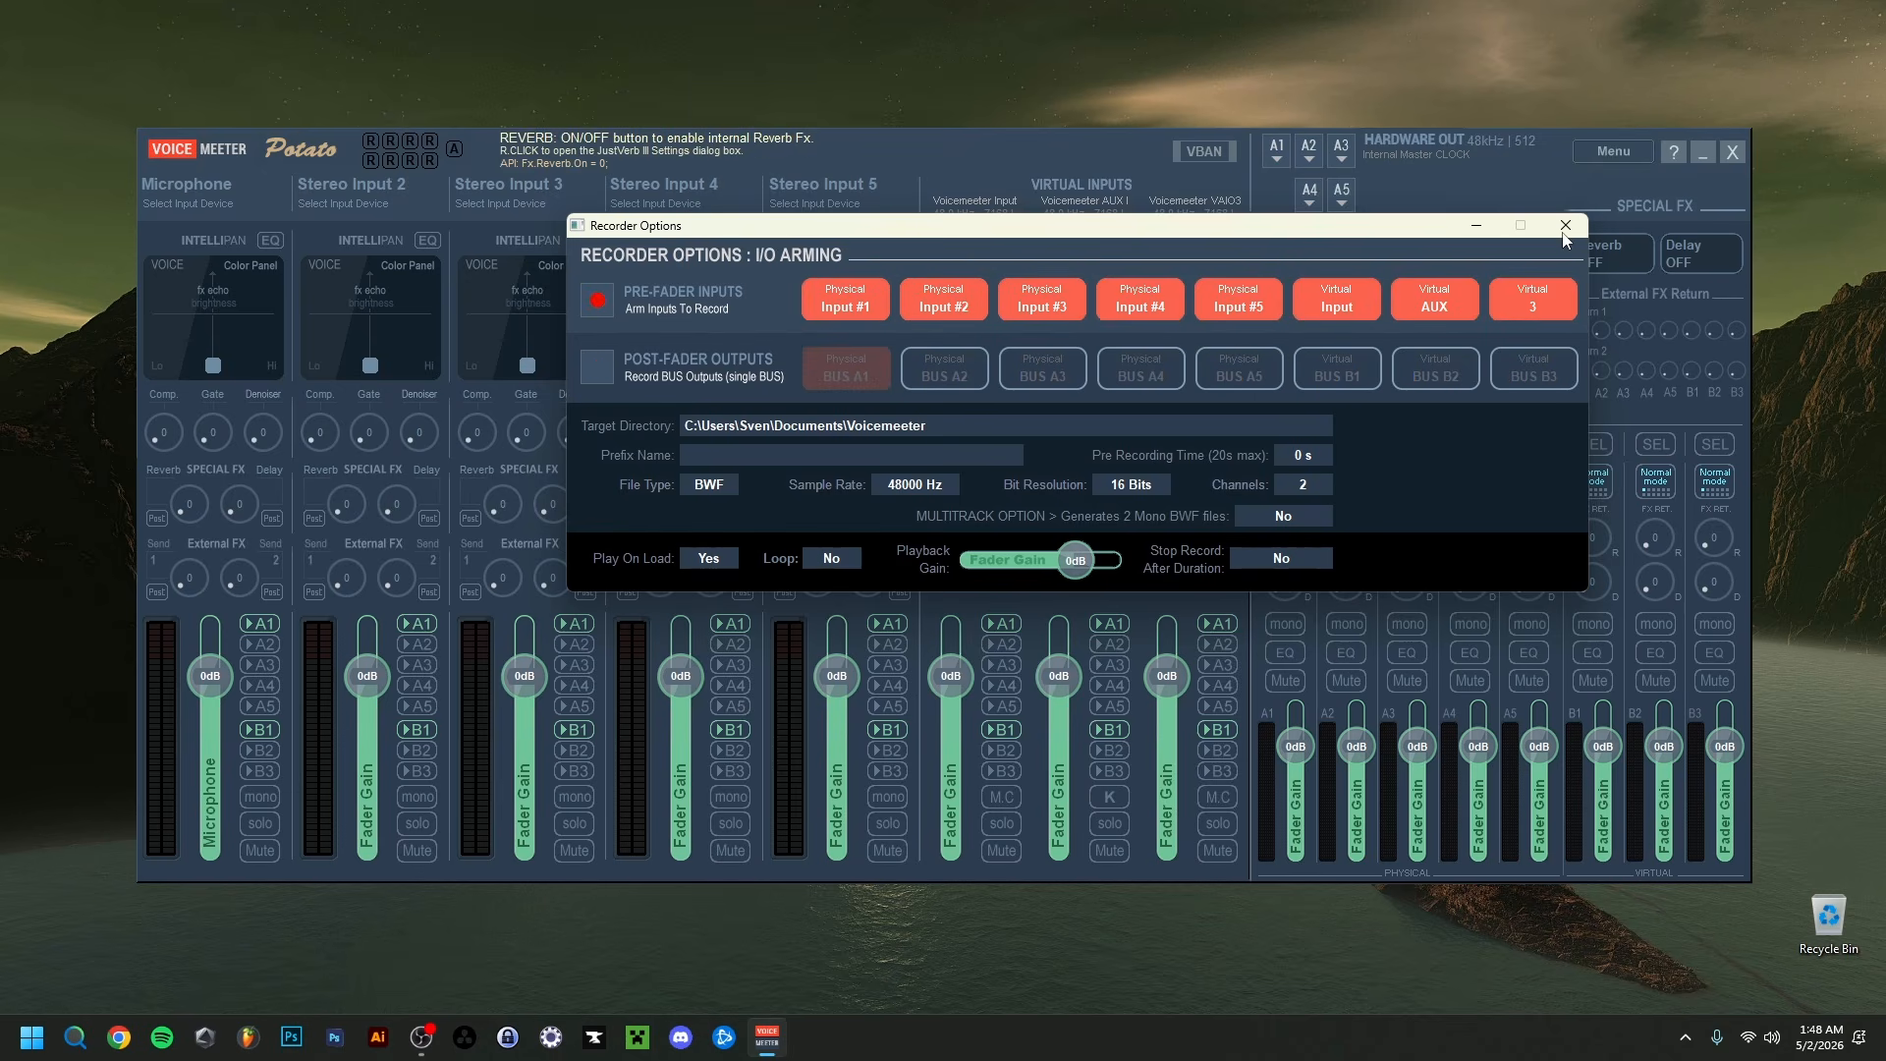
left_click(1563, 225)
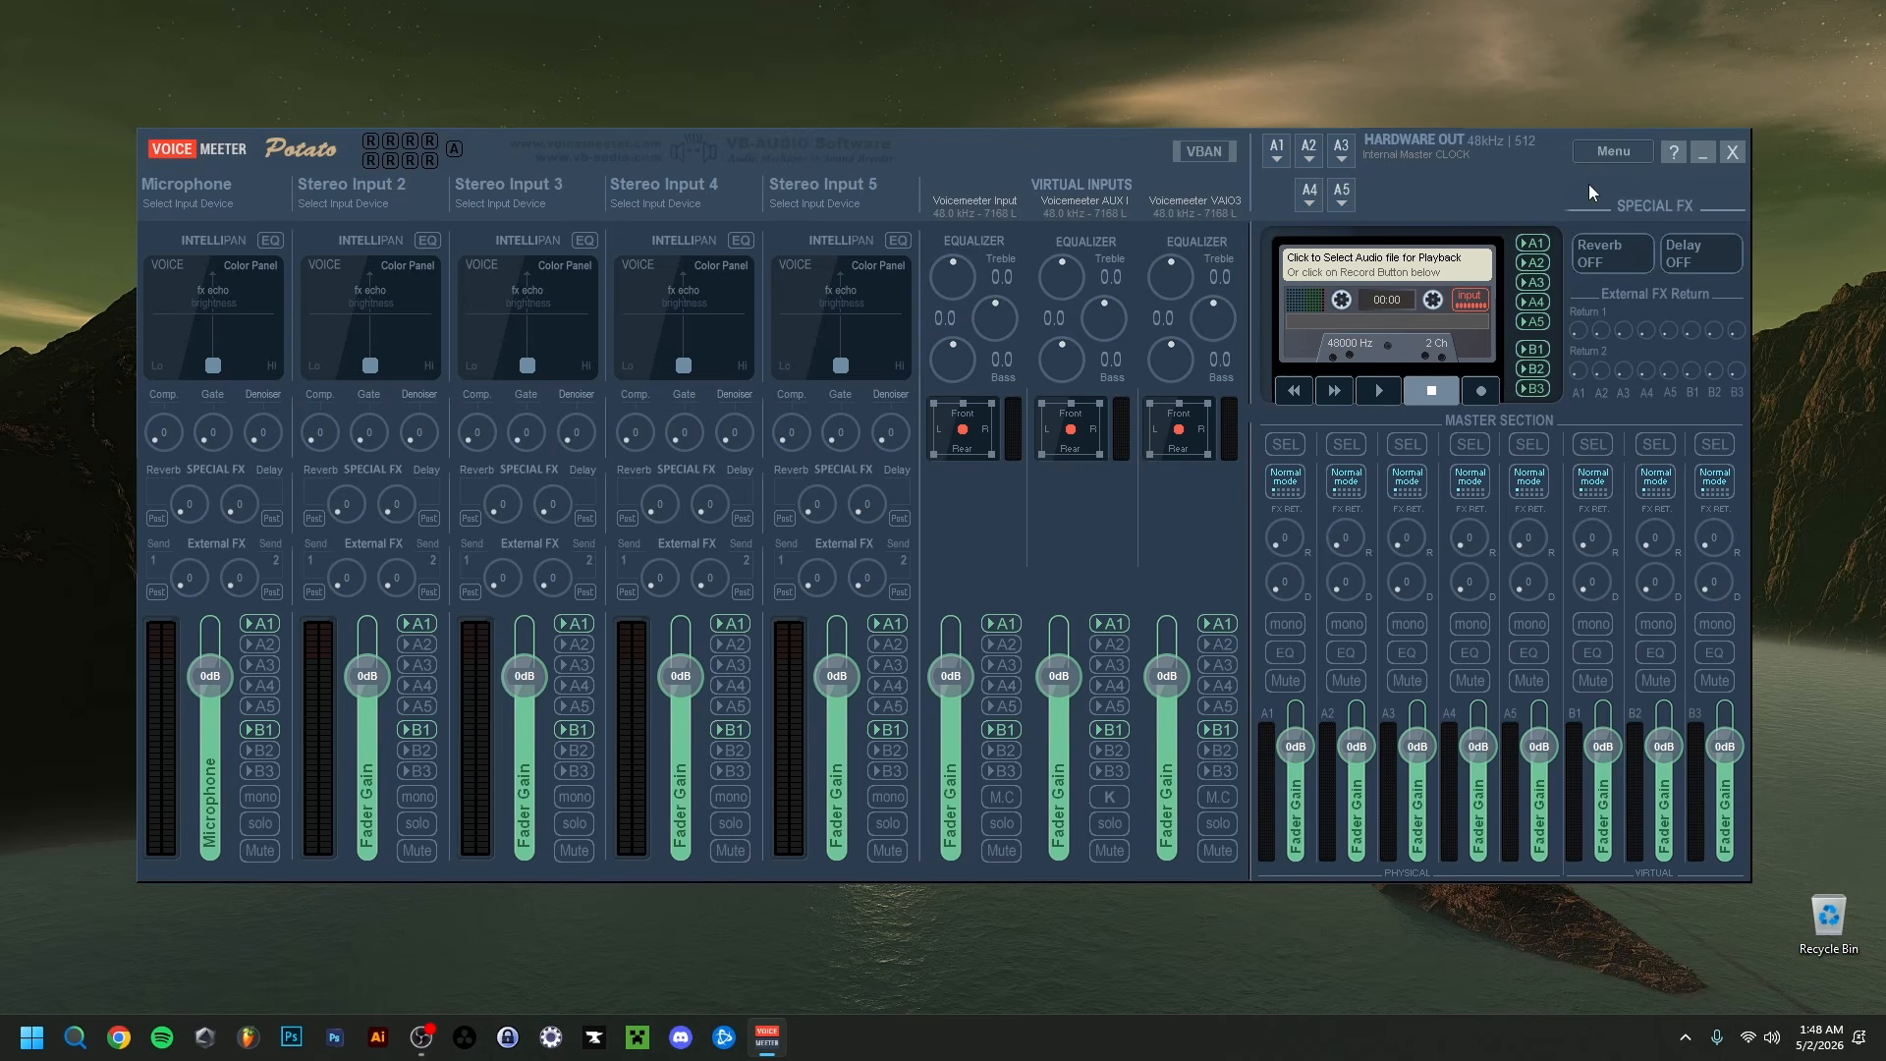
Step: Switch to OBS and view the audio track bitrates in its output settings
left_click(1602, 154)
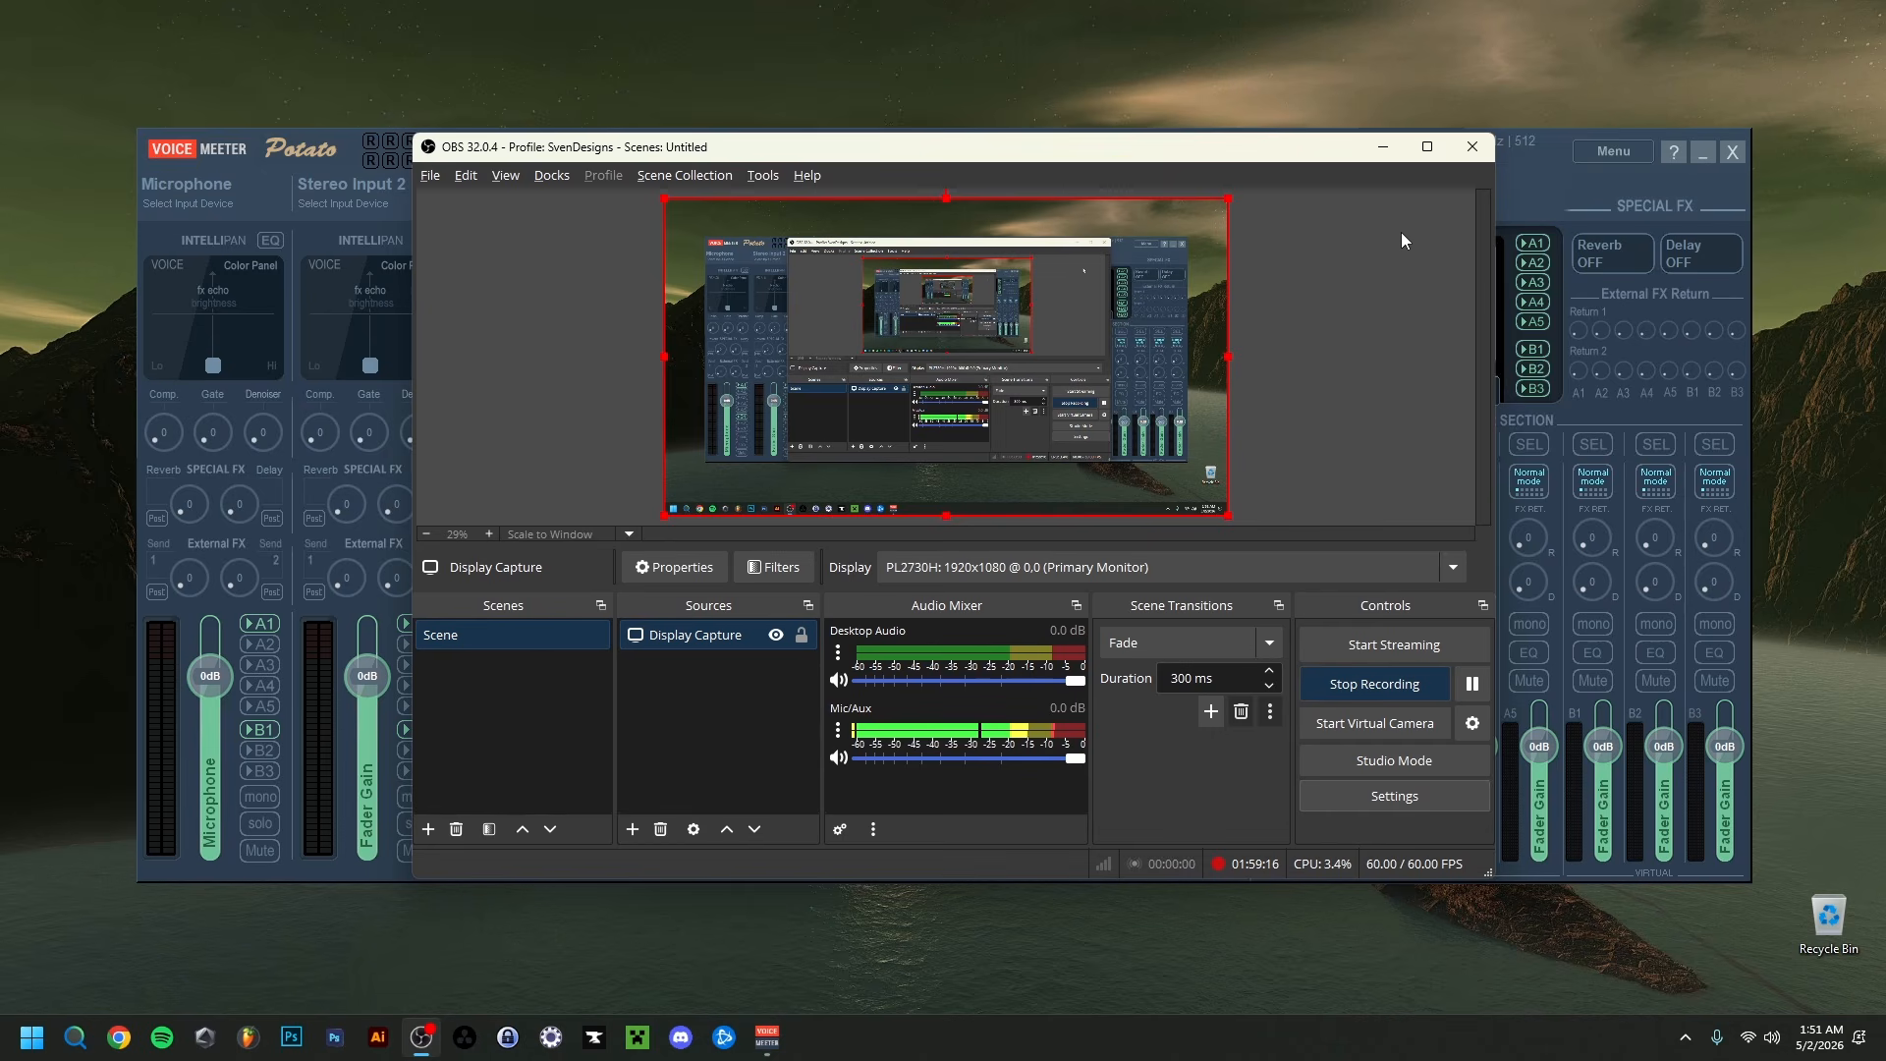
left_click(1364, 803)
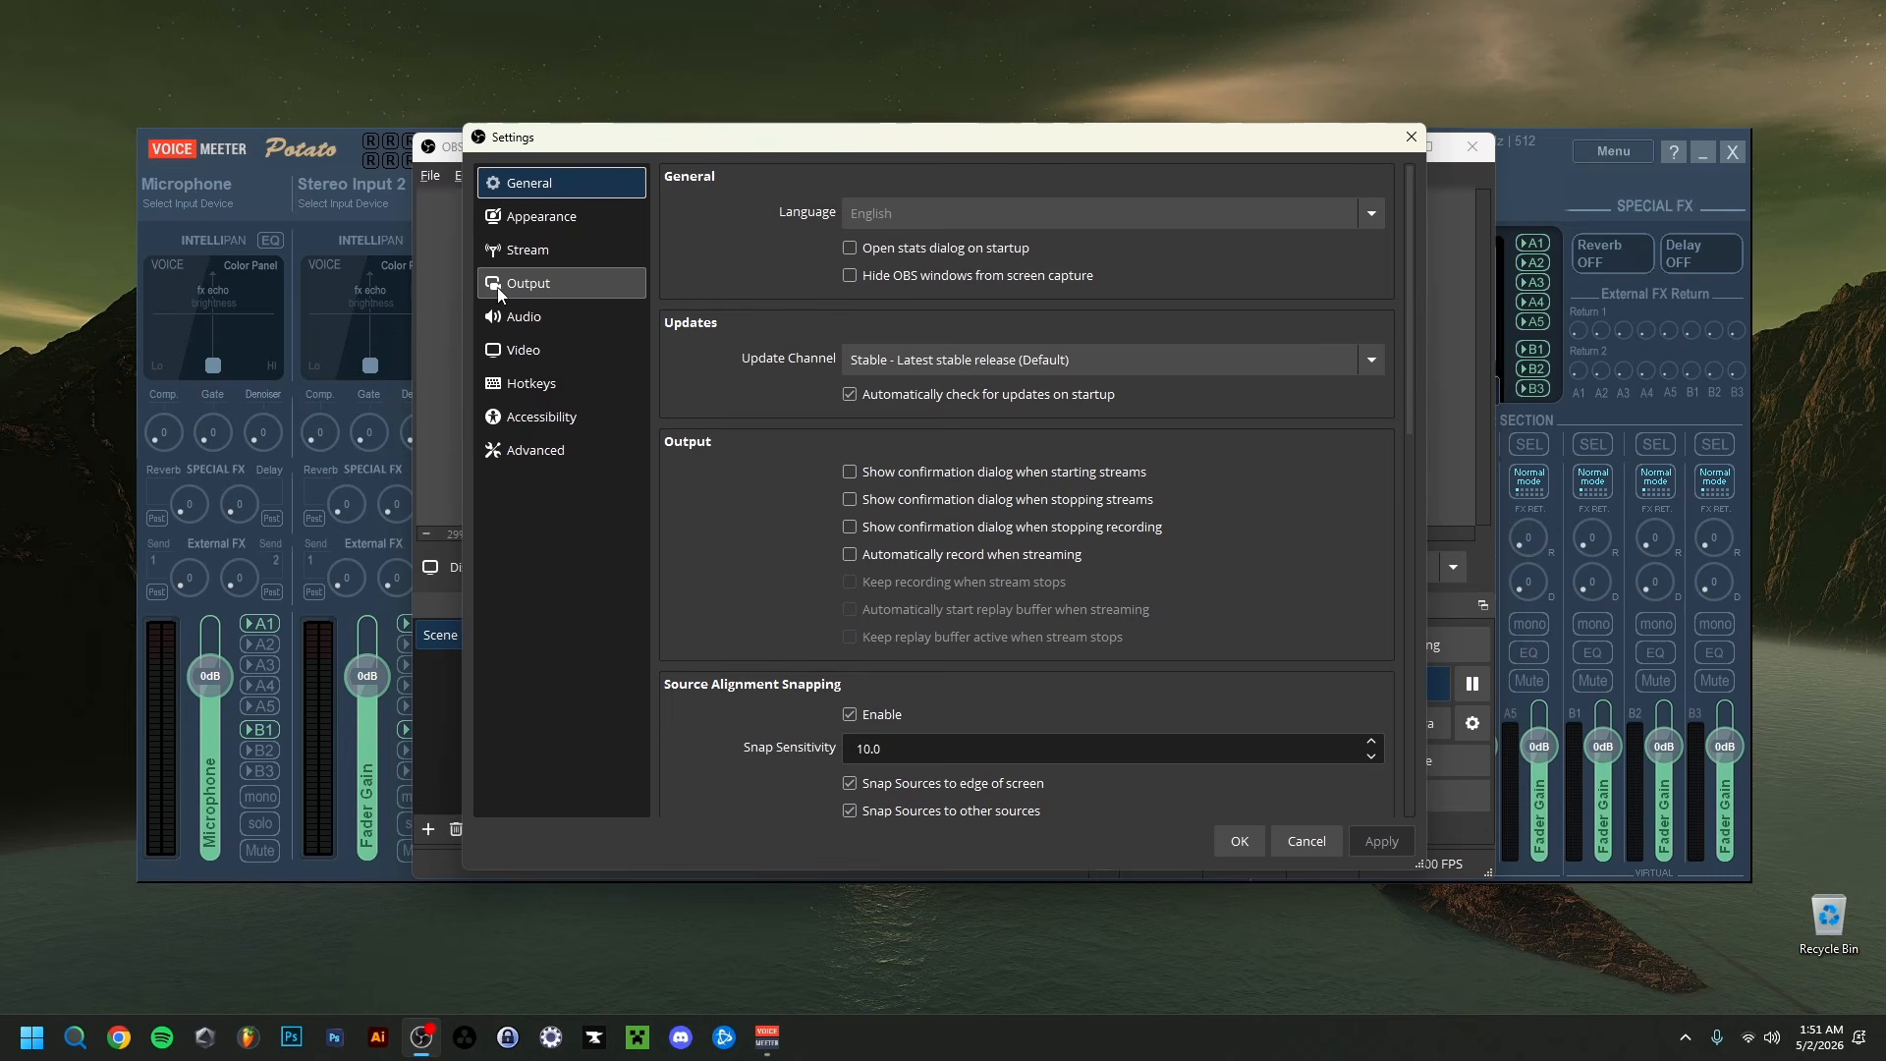
left_click(552, 292)
left_click(855, 220)
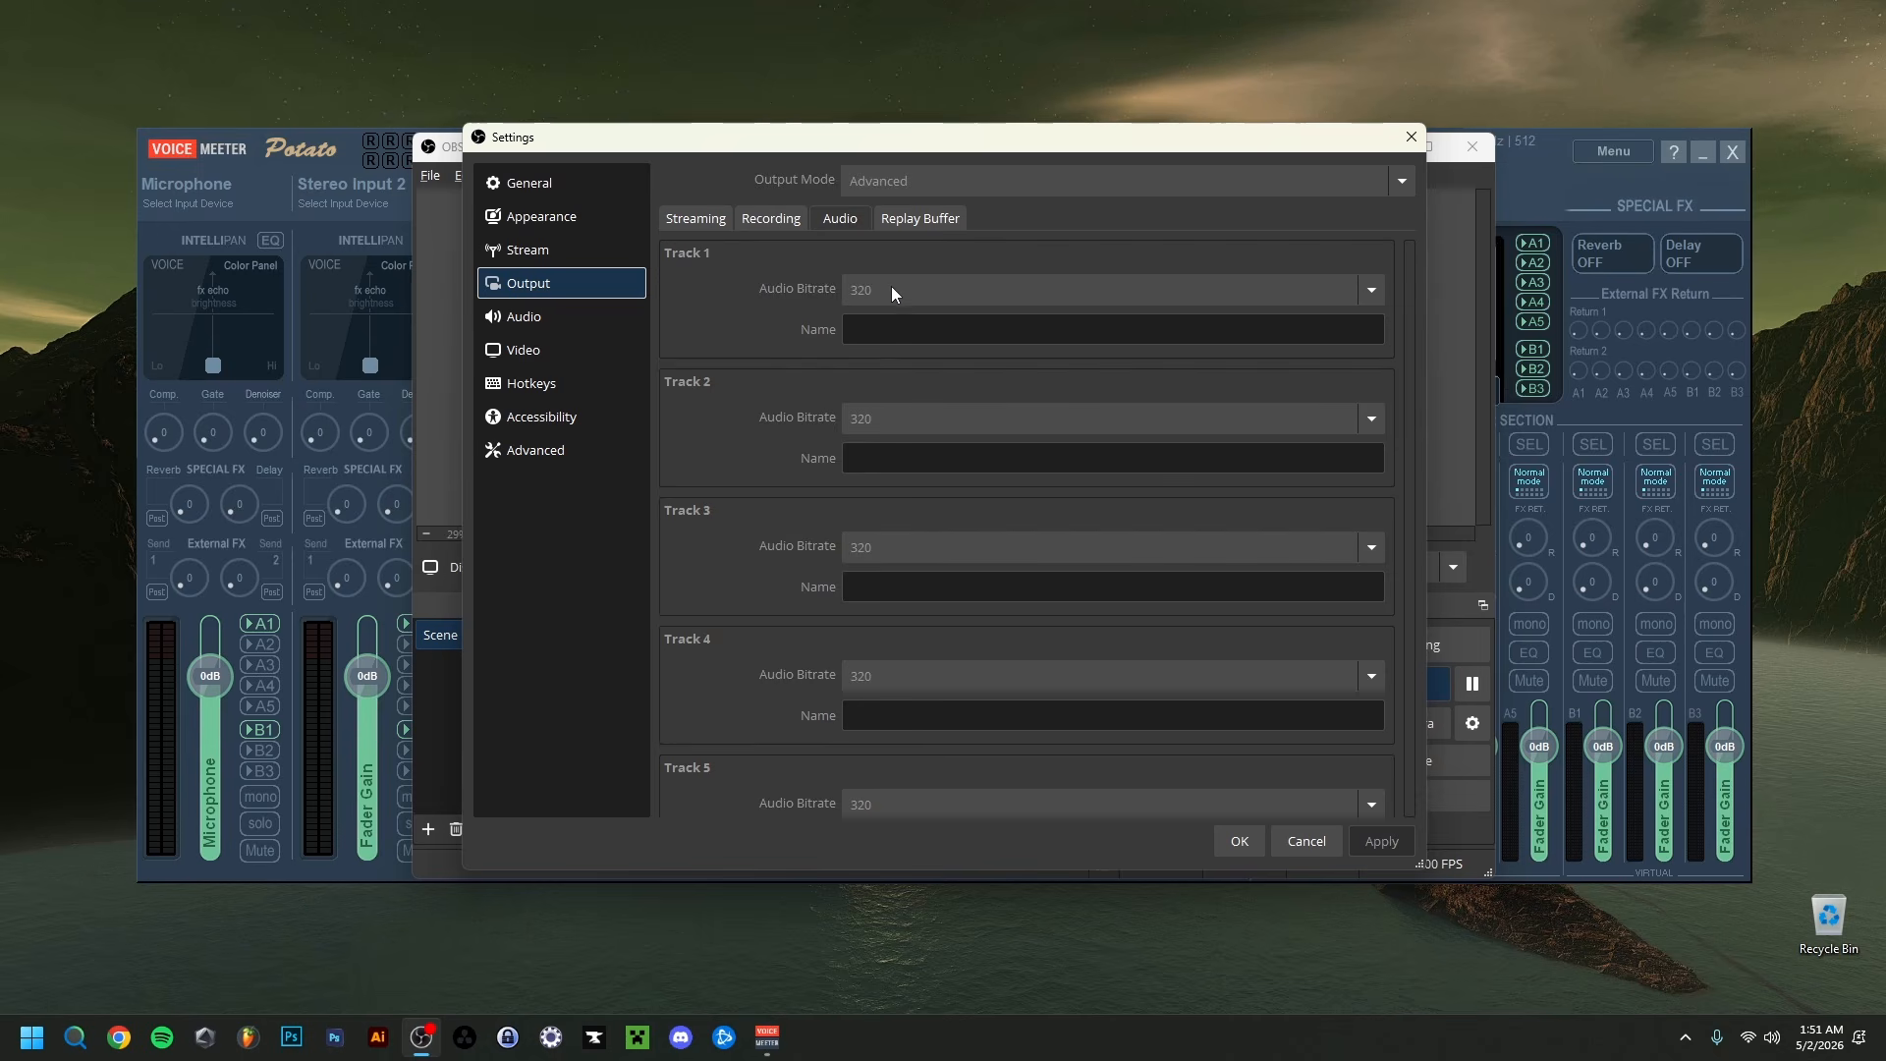
Step: View the devices available for Mic/Auxiliary Audio in the OBS audio settings, without changing the selection
left_click(540, 320)
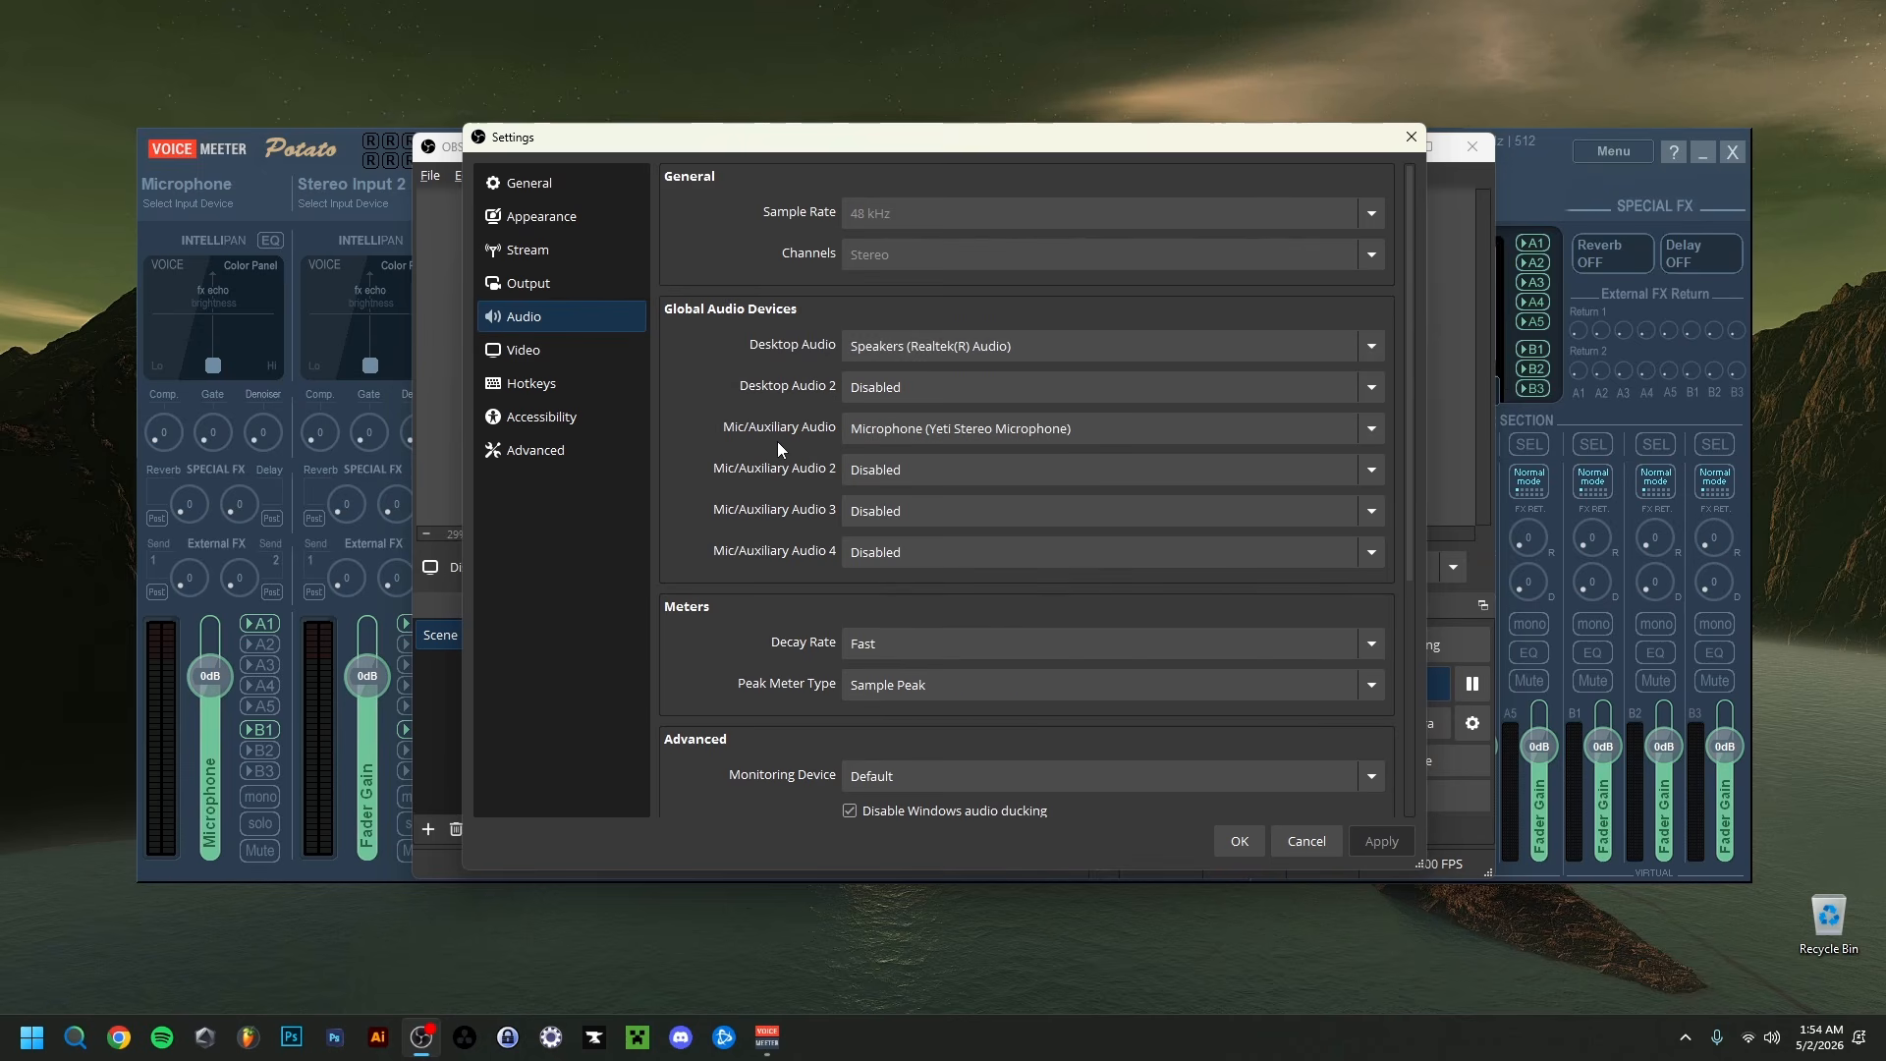
left_click(888, 434)
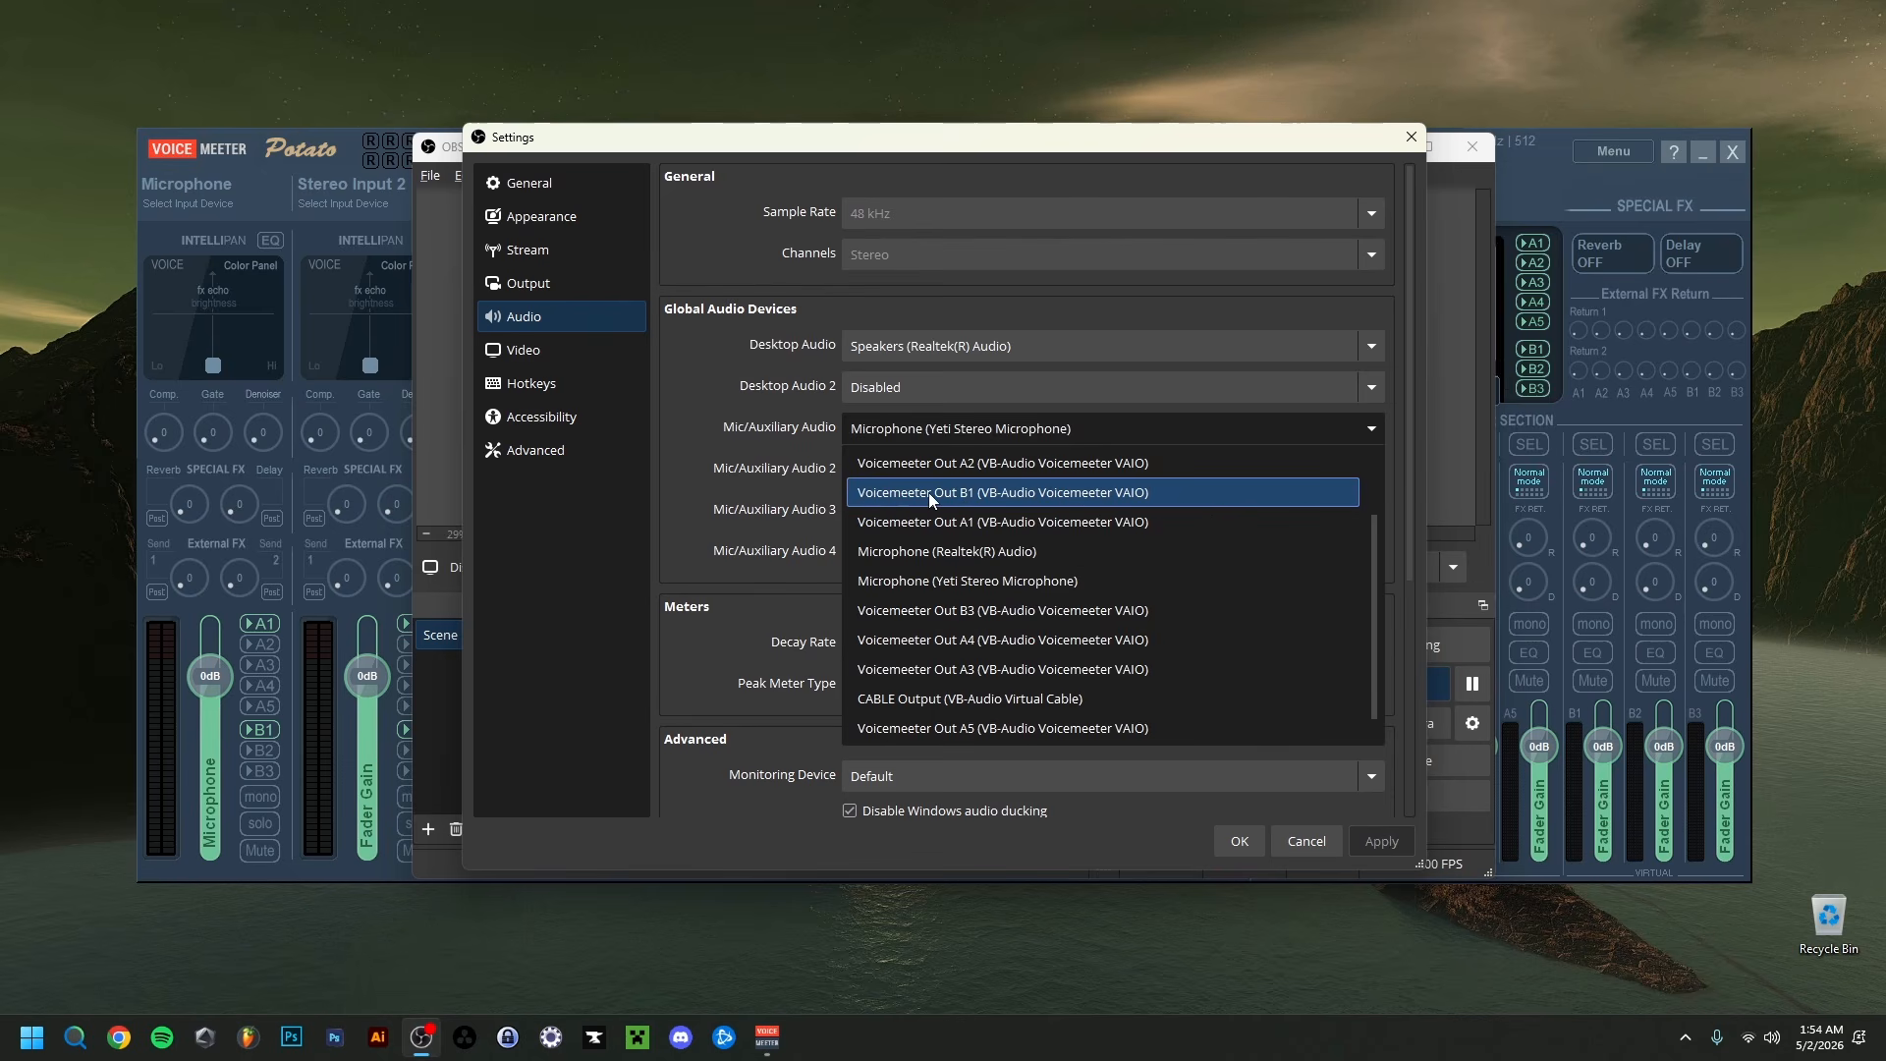
left_click(263, 730)
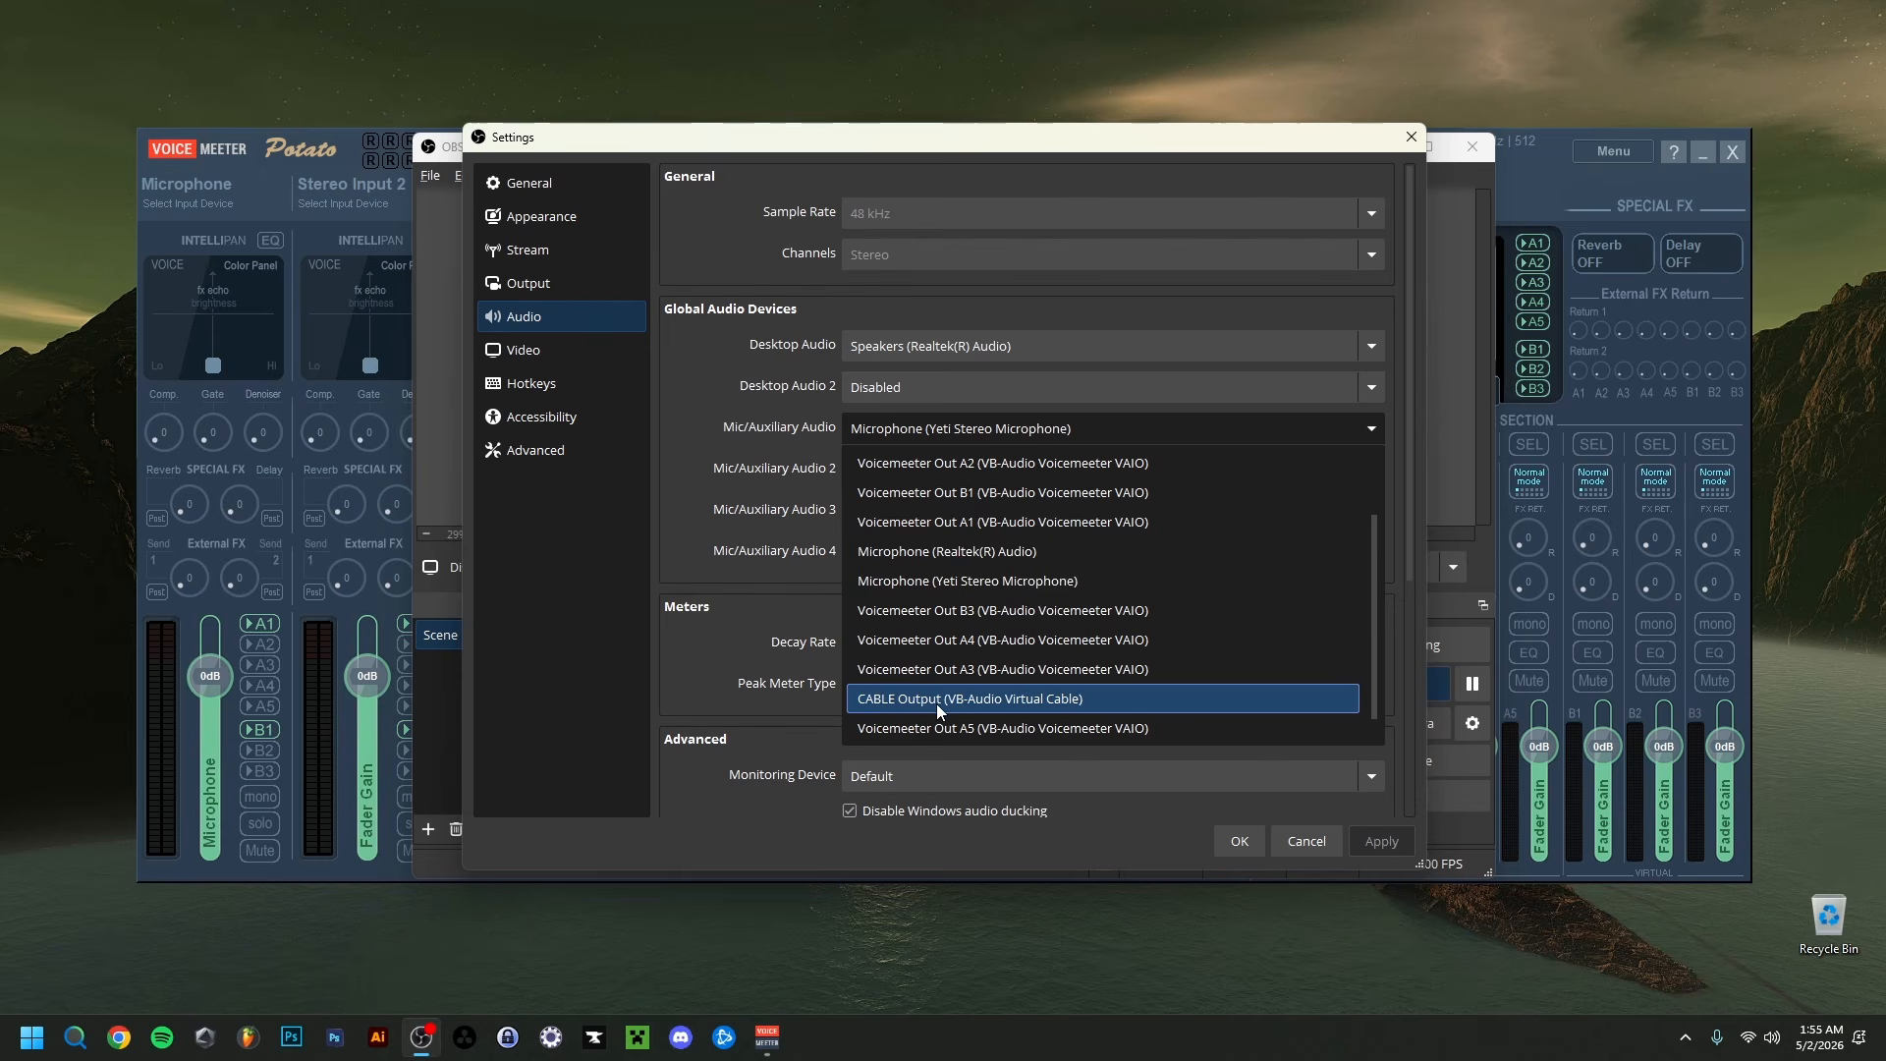
key("Escape")
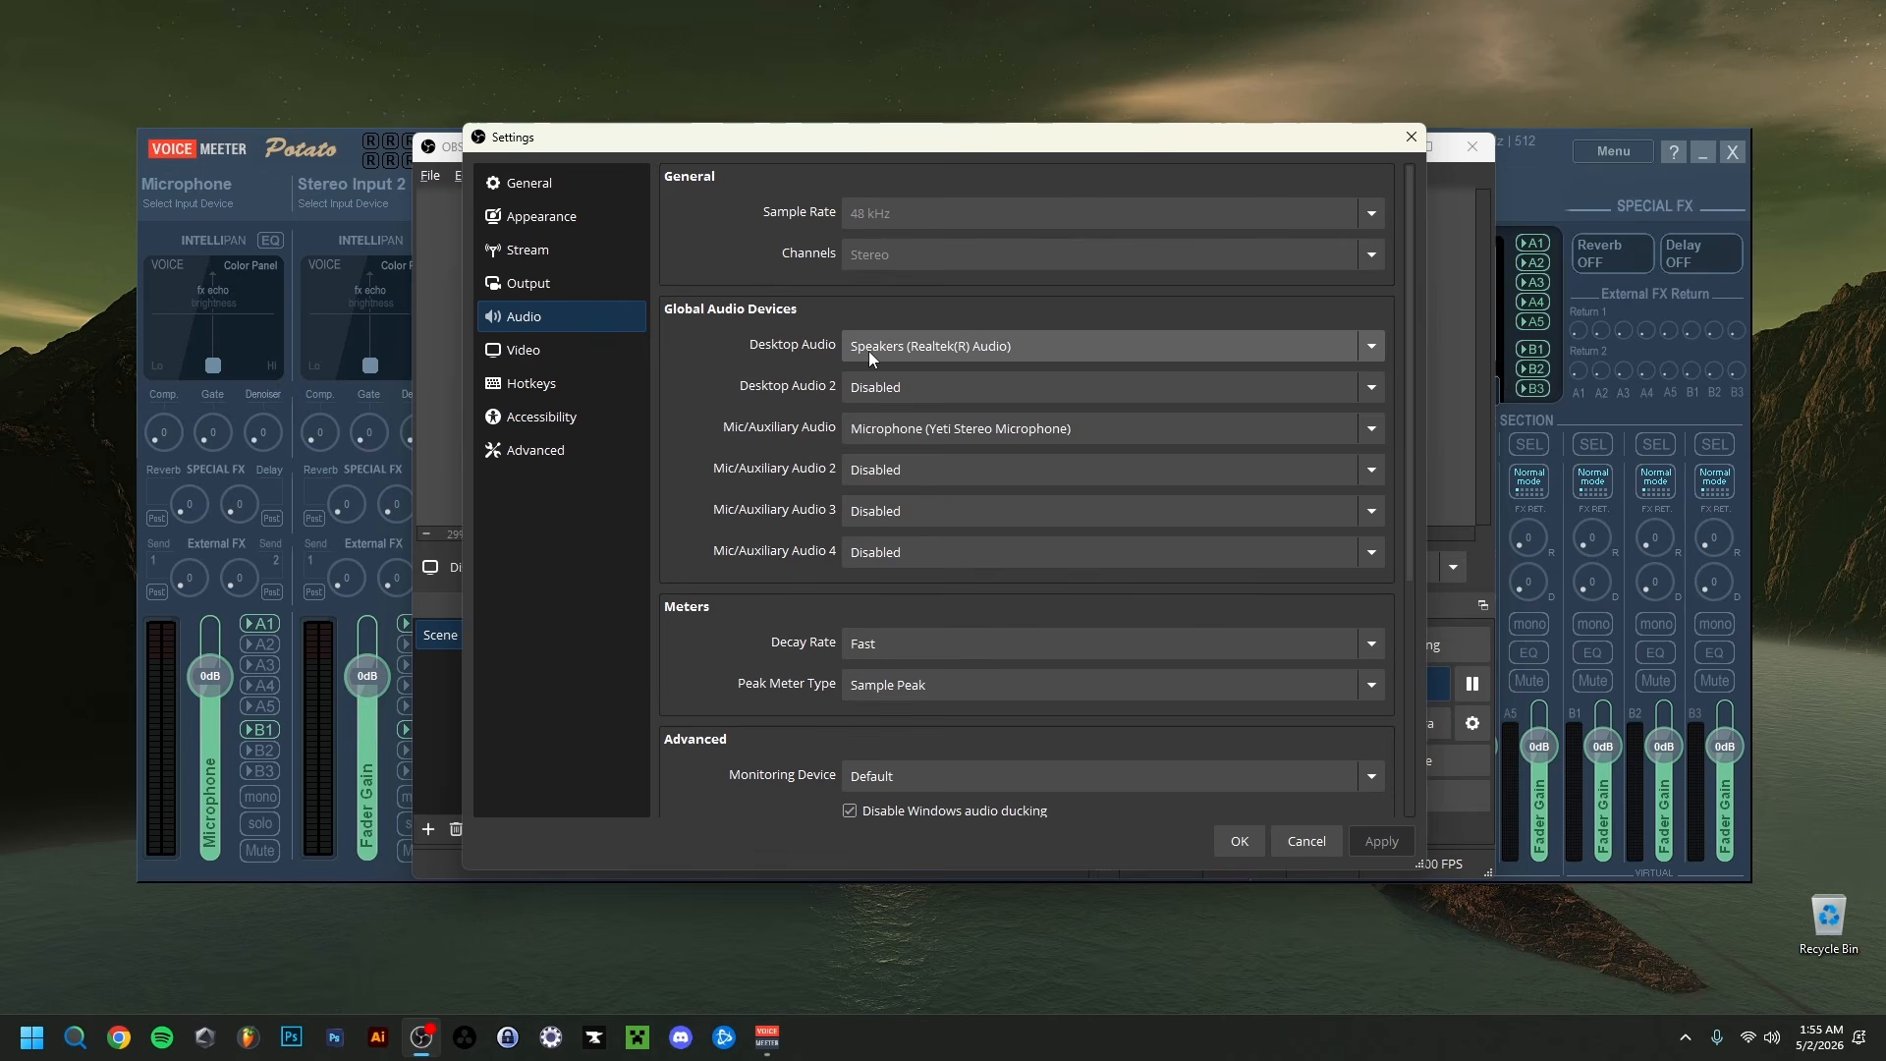
Step: Compare the OBS Desktop Audio device choices with Voicemeeter's virtual inputs, and cancel the OBS settings
left_click(869, 349)
key("alt+Tab")
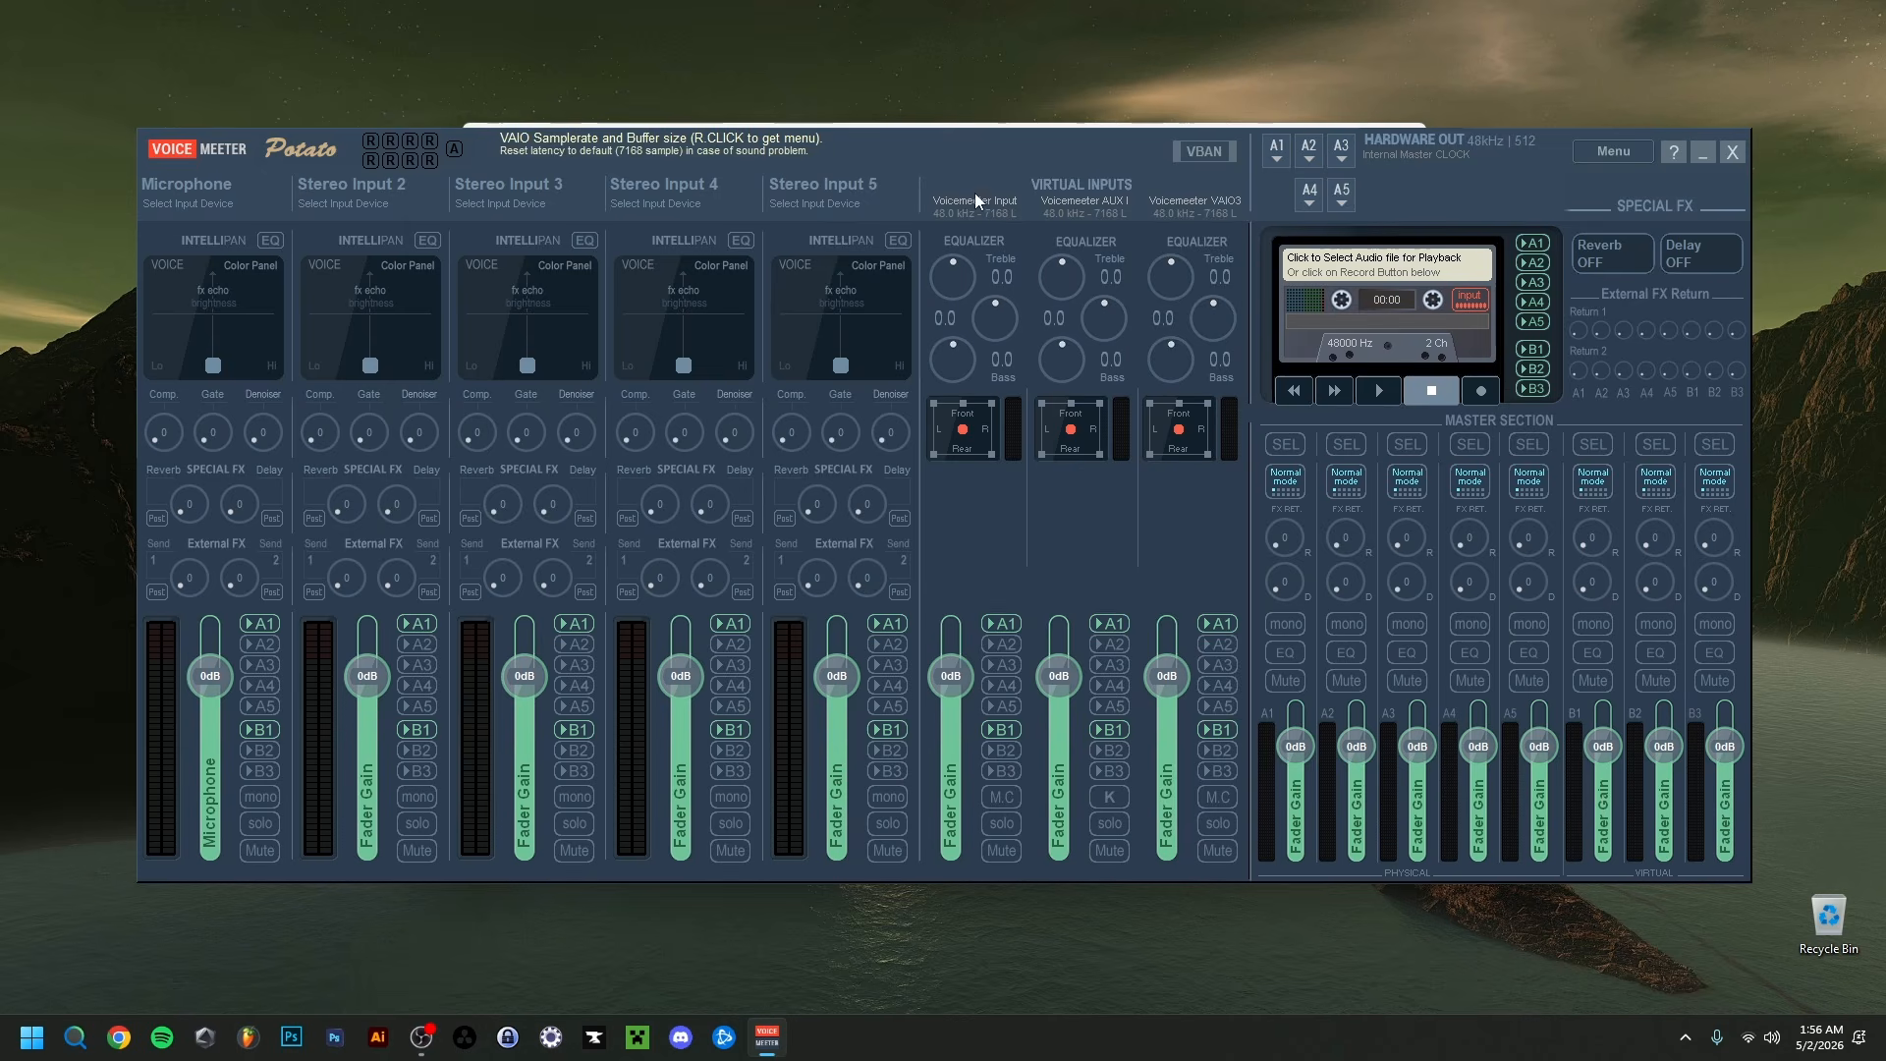
key("alt+Tab")
key("alt+Tab")
key("alt+Tab")
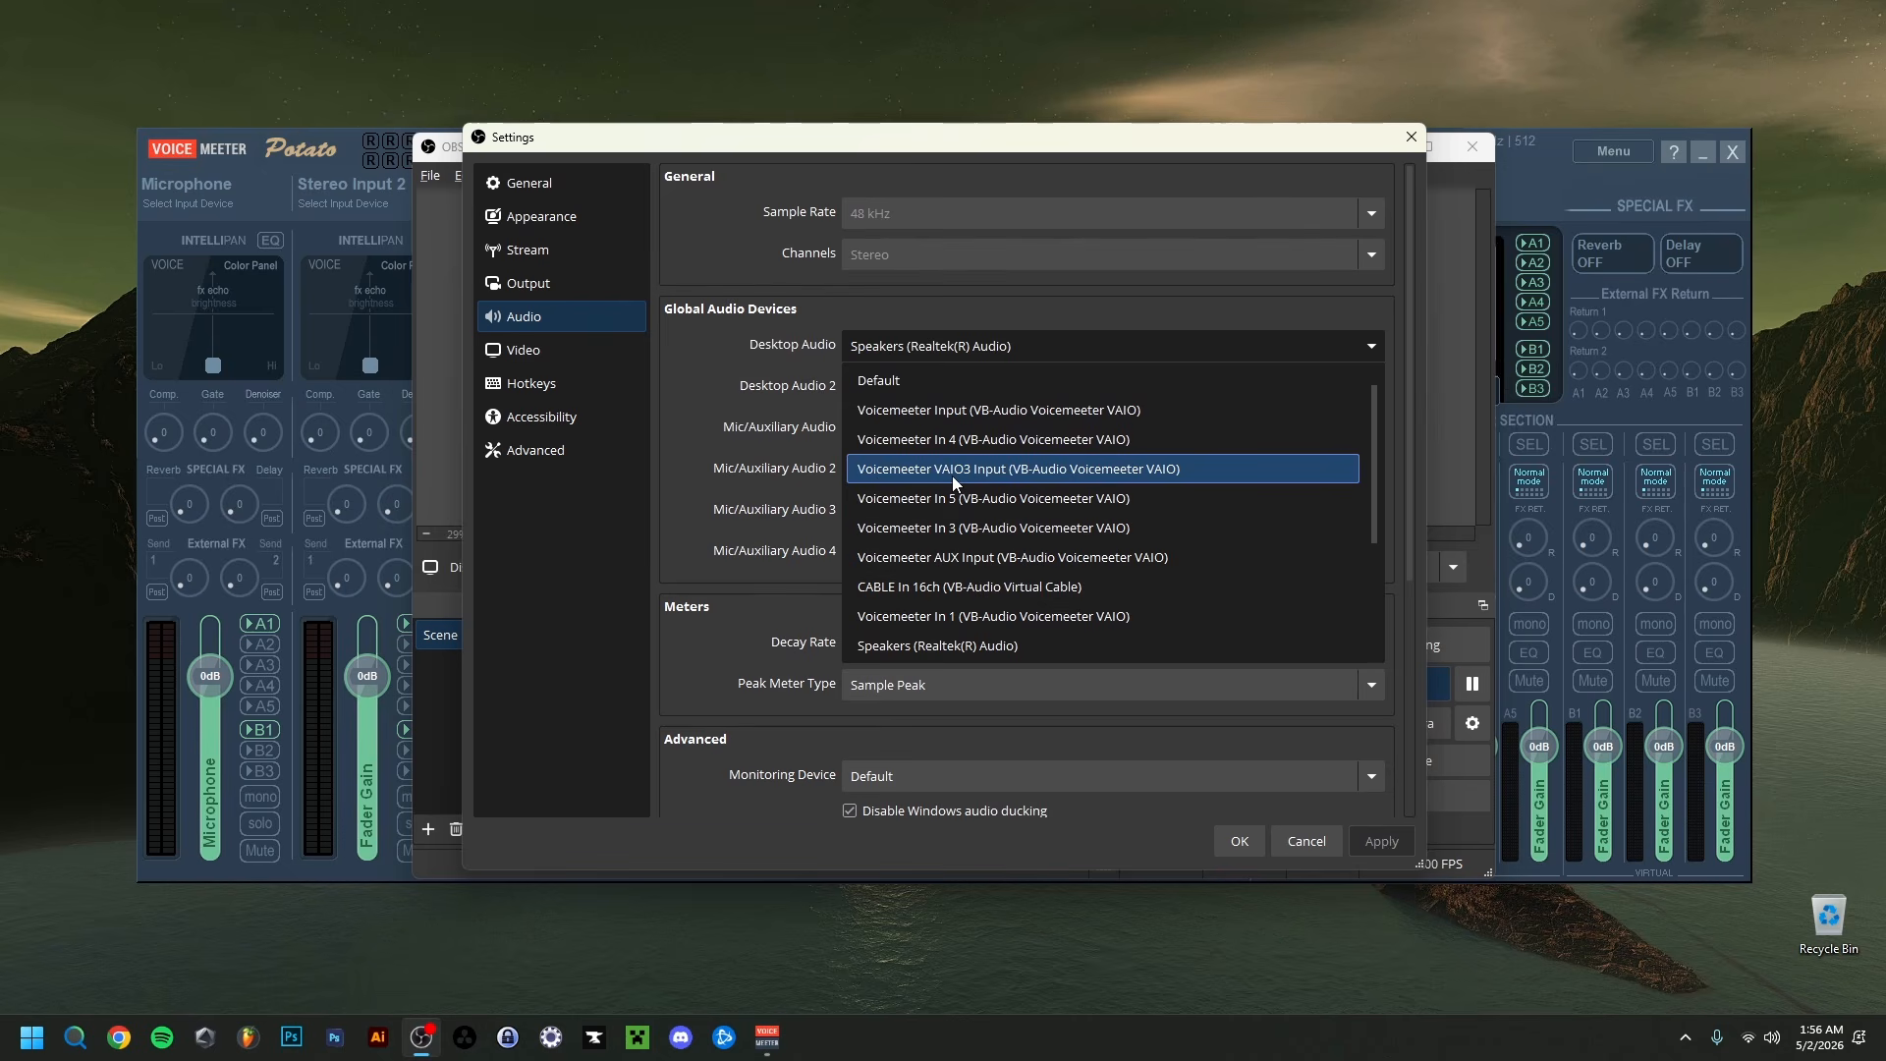
key("alt+Tab")
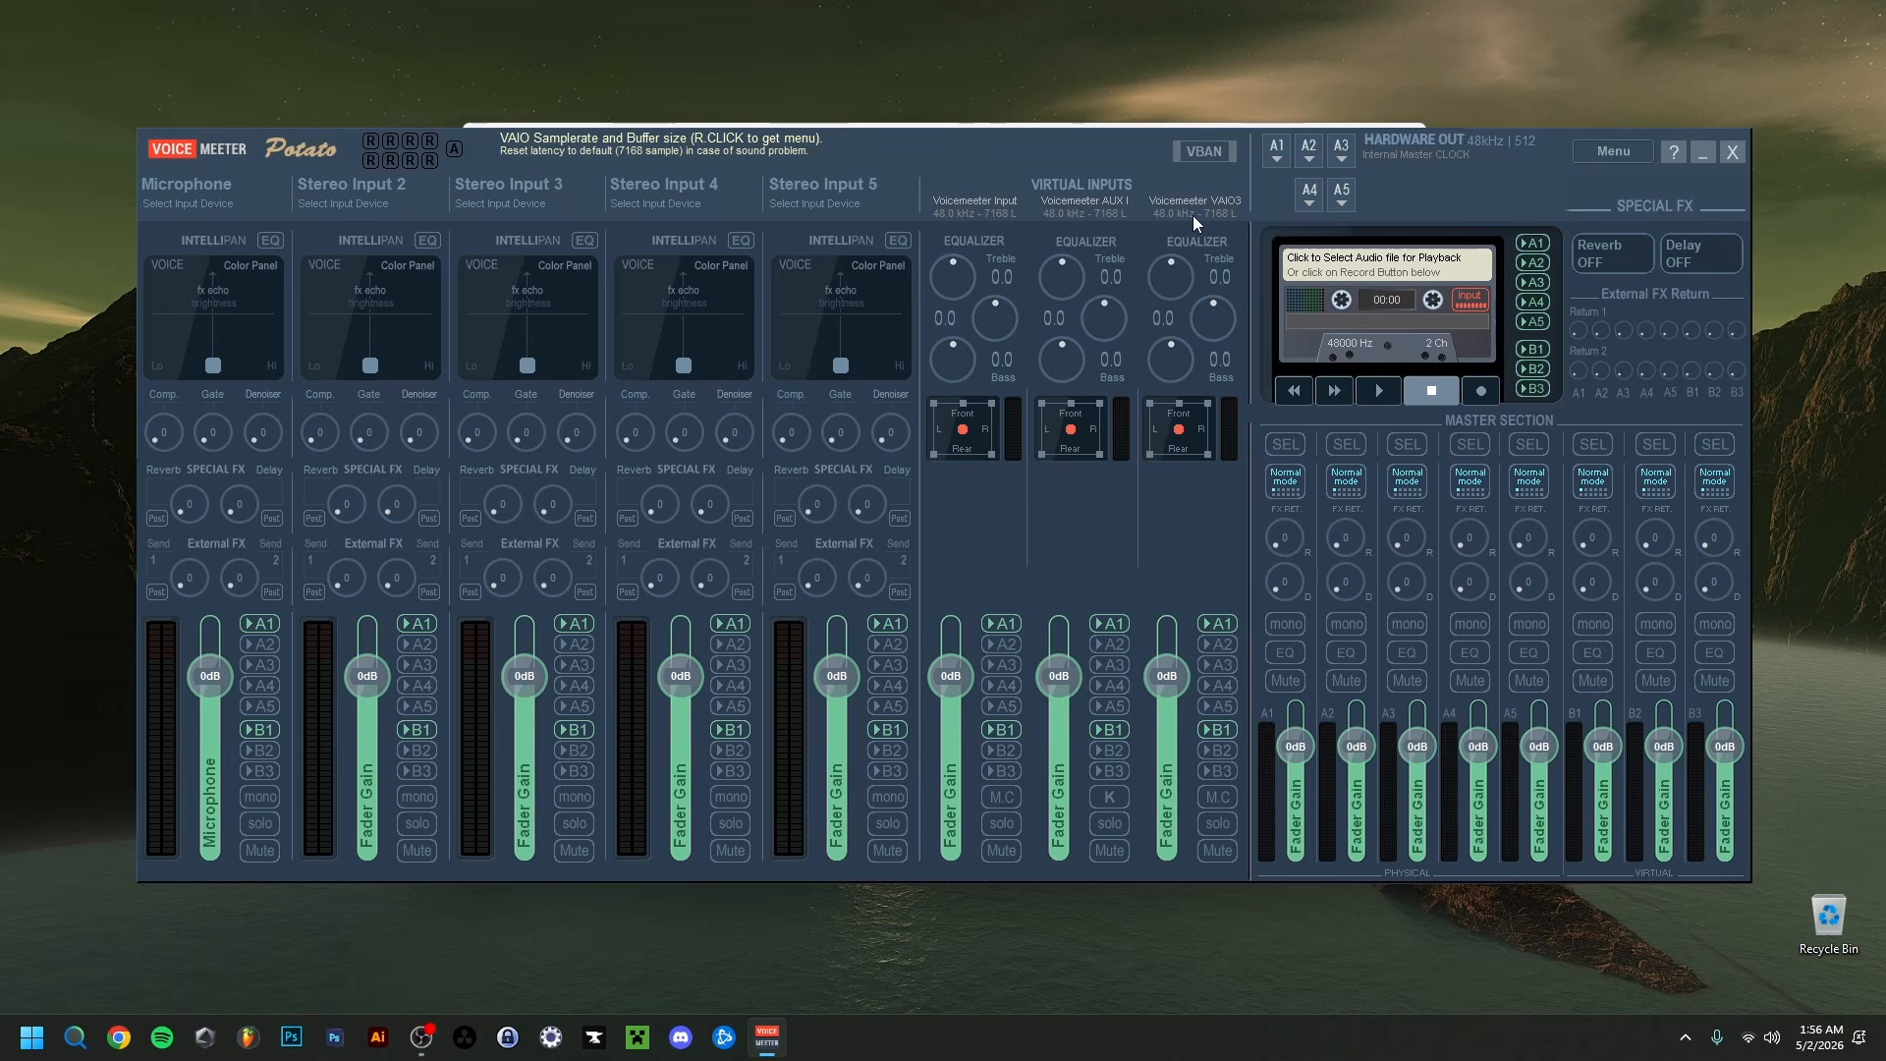
key("alt+Tab")
scroll(941, 451, "down", 1)
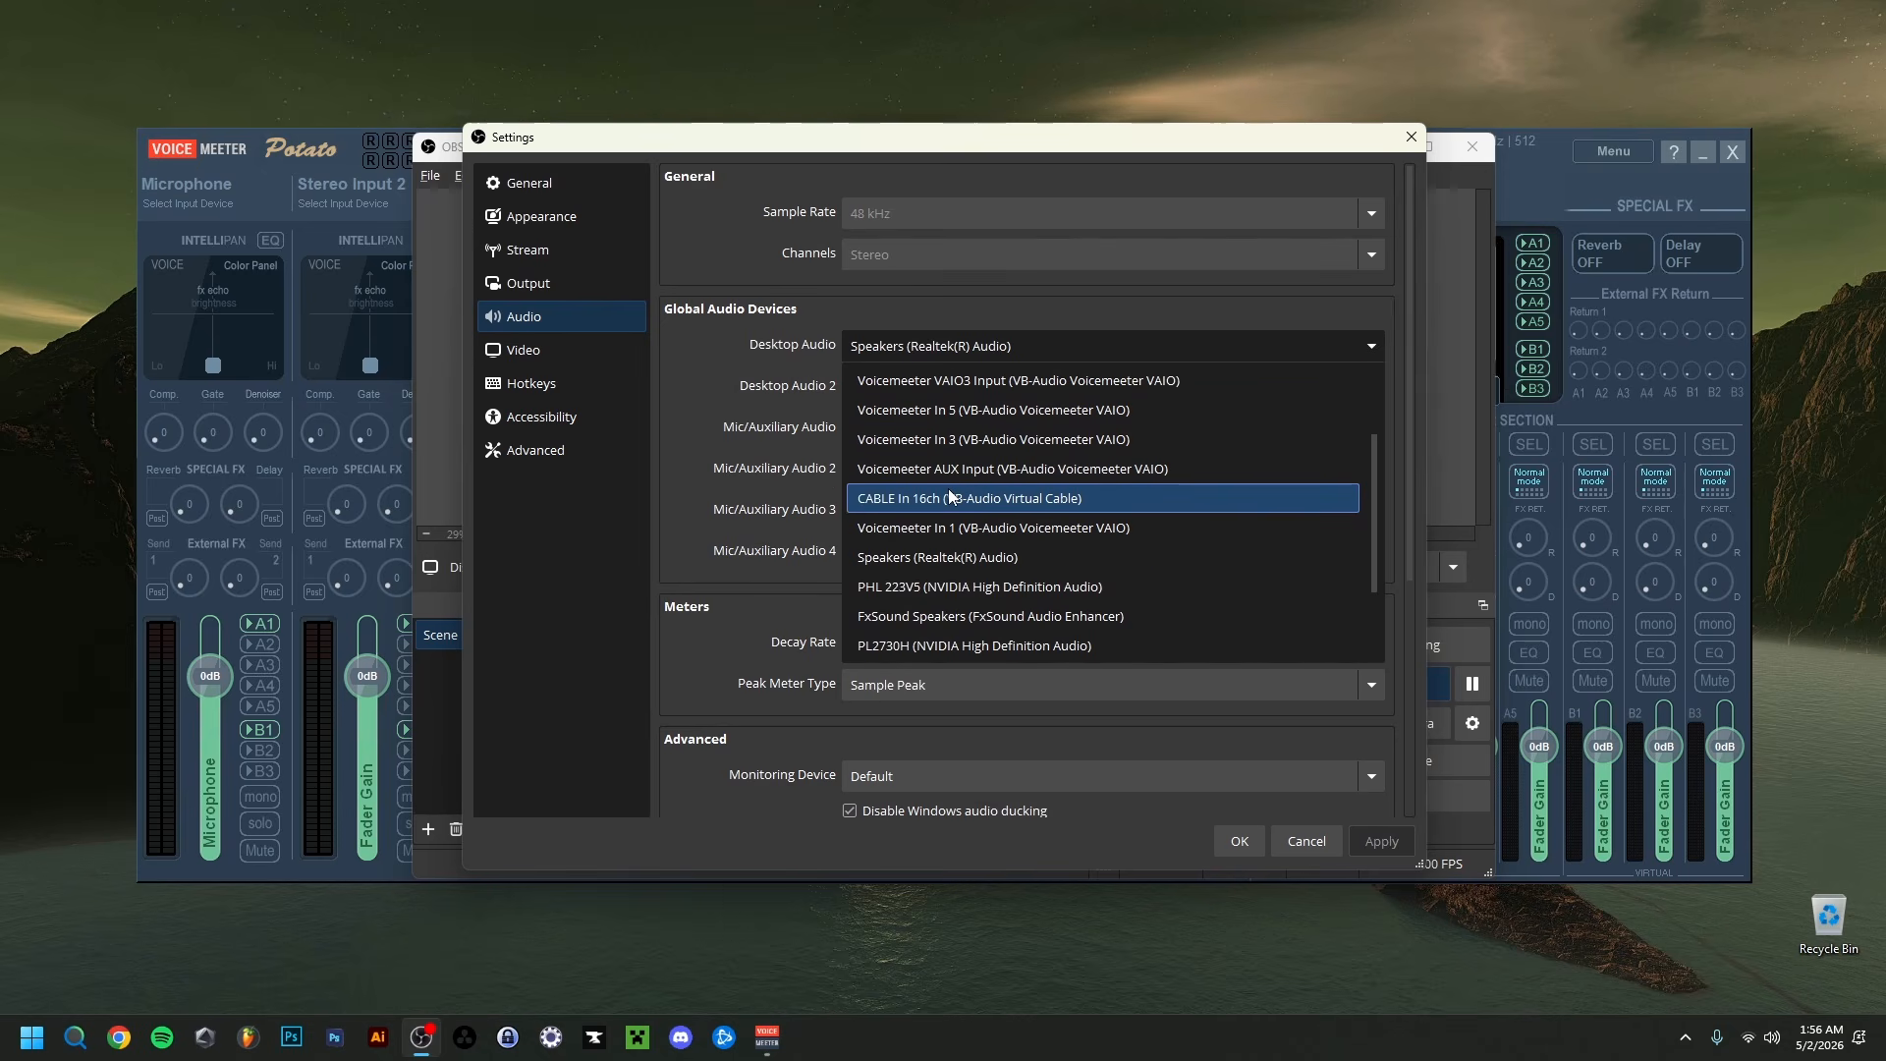
scroll(946, 503, "down", 1)
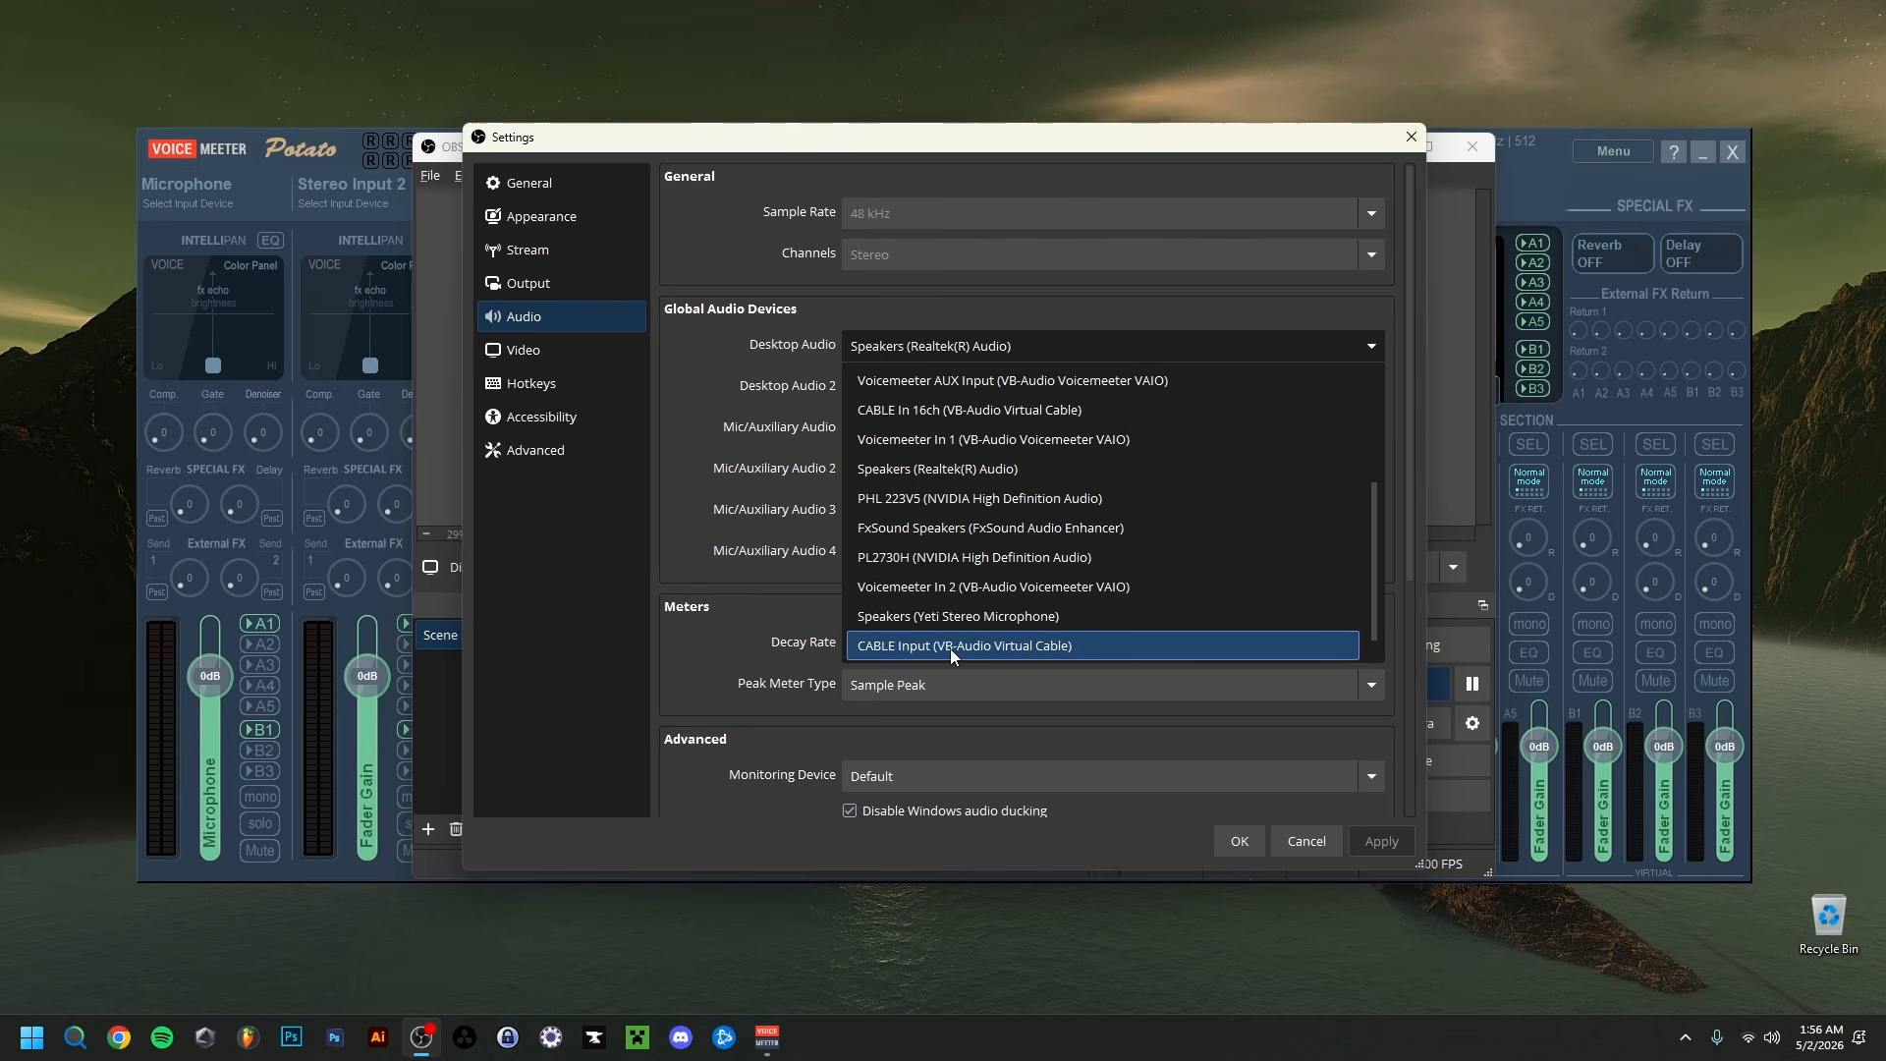
left_click(1004, 353)
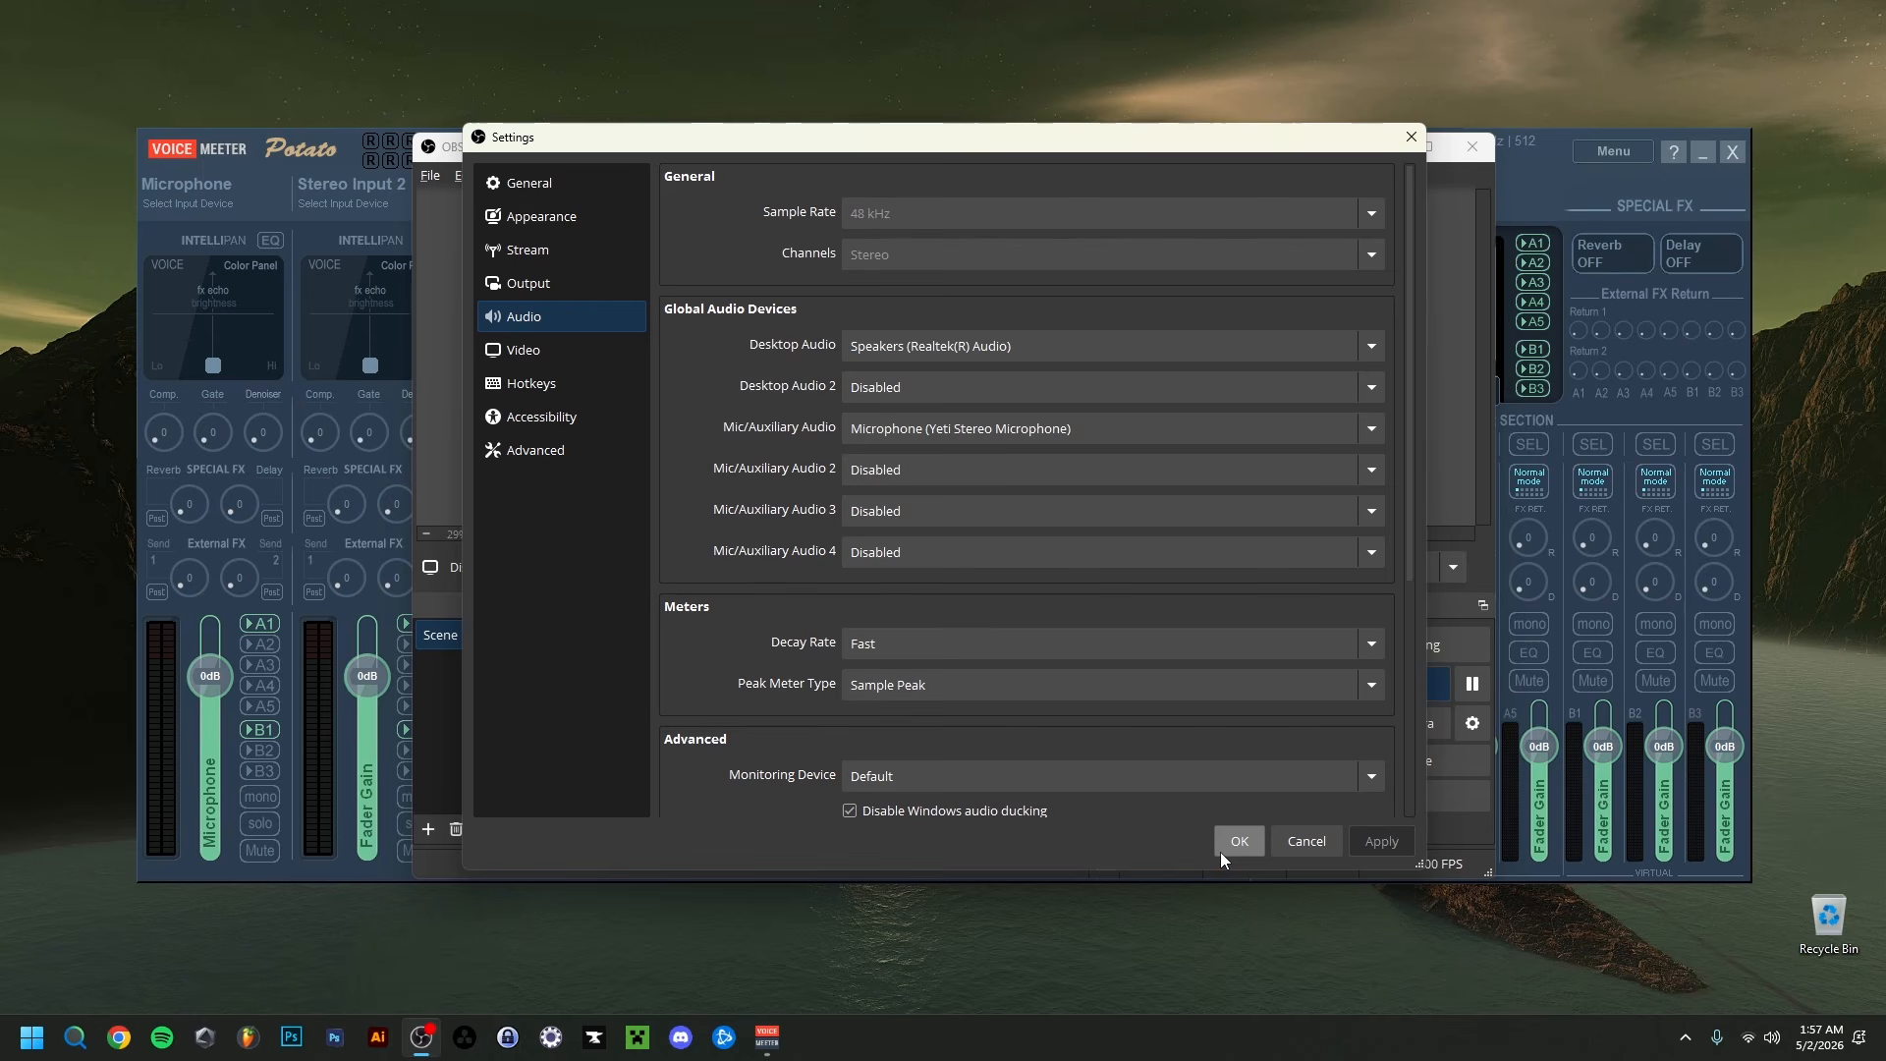
left_click(1306, 840)
left_click(914, 155)
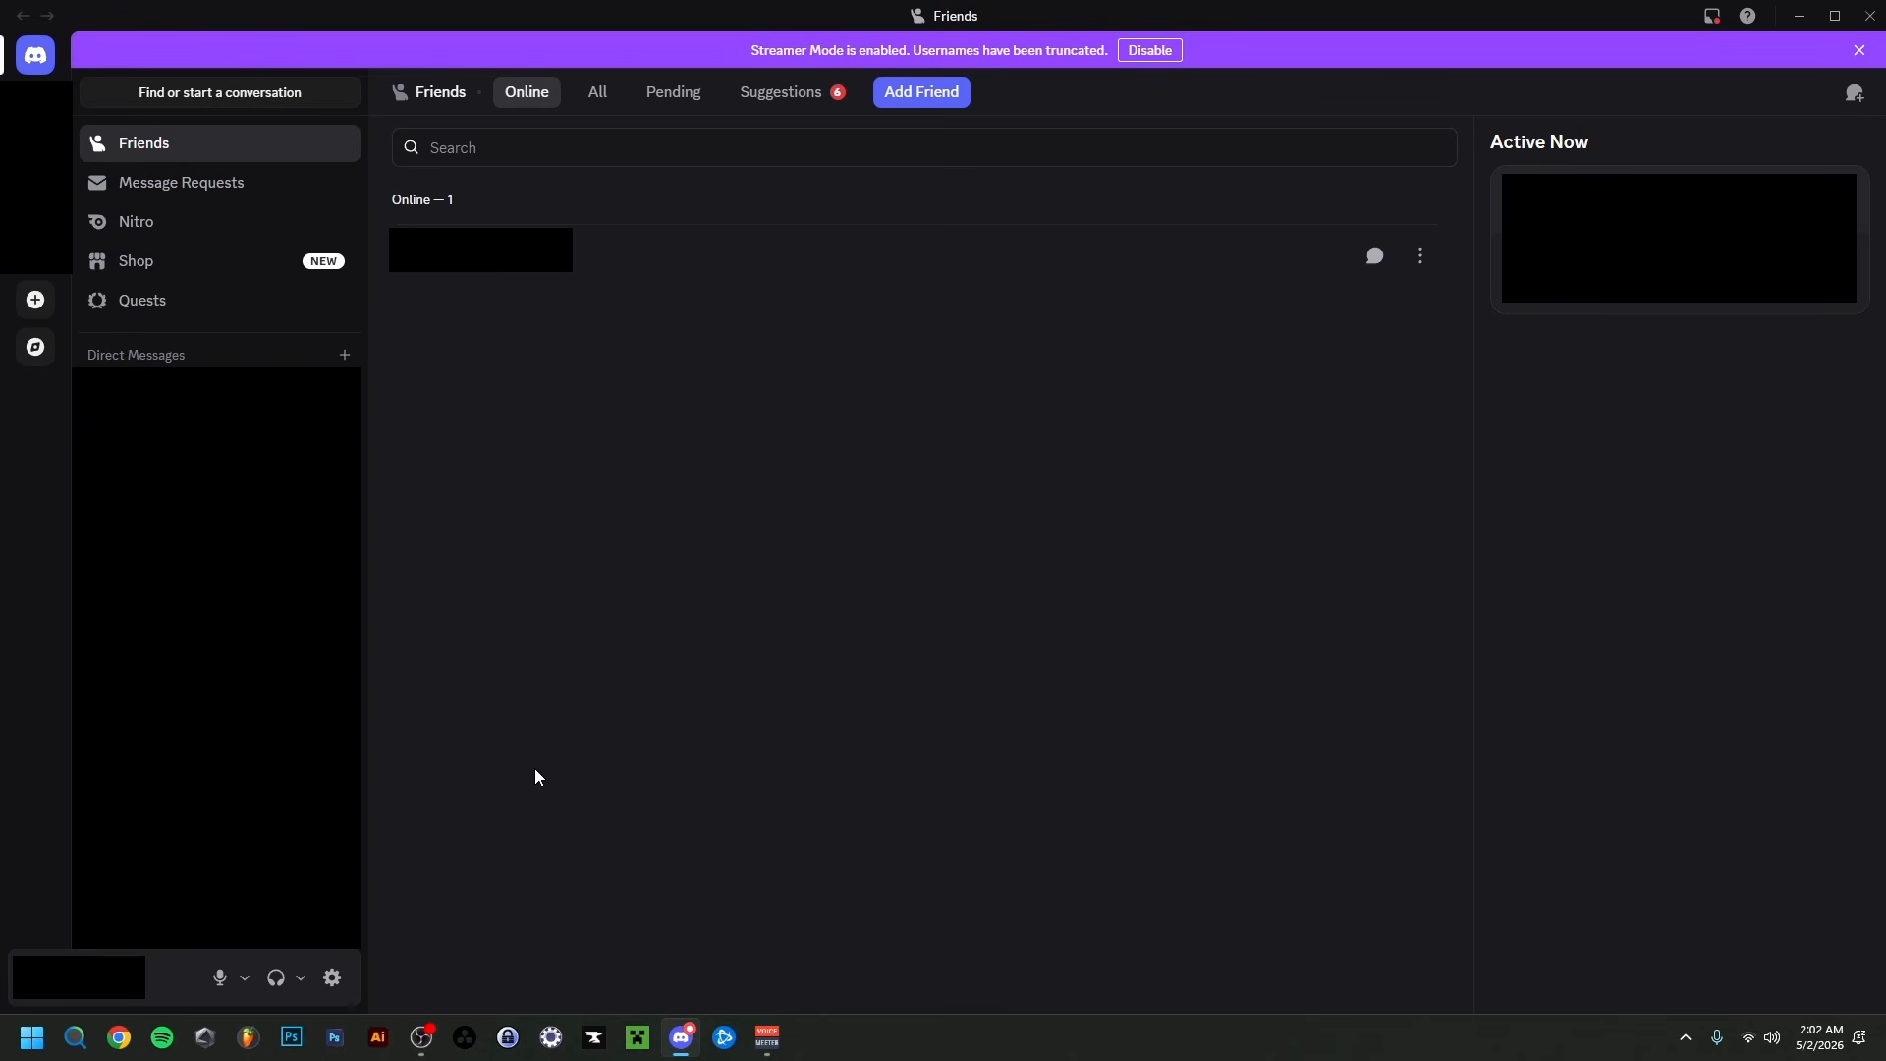
Step: View the microphone device choices in Discord's Voice & Video settings
left_click(332, 979)
scroll(354, 482, "down", 2)
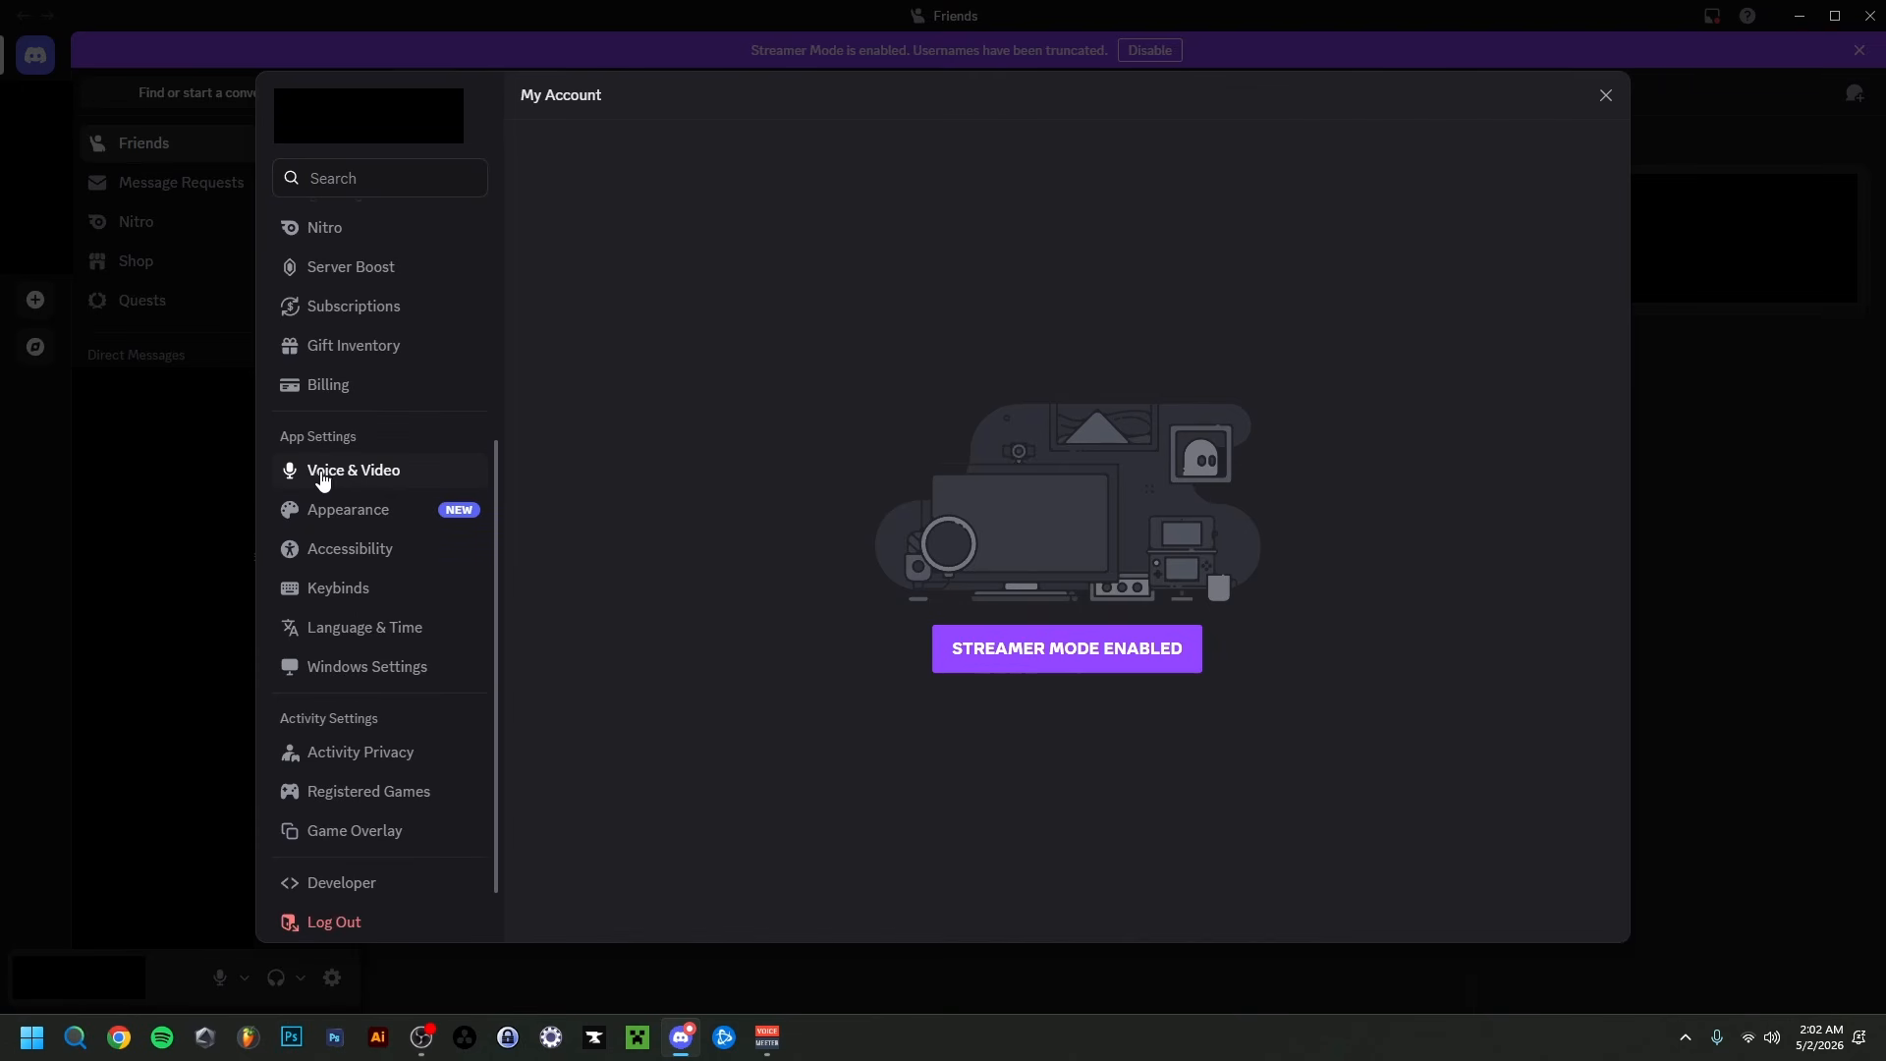
left_click(358, 471)
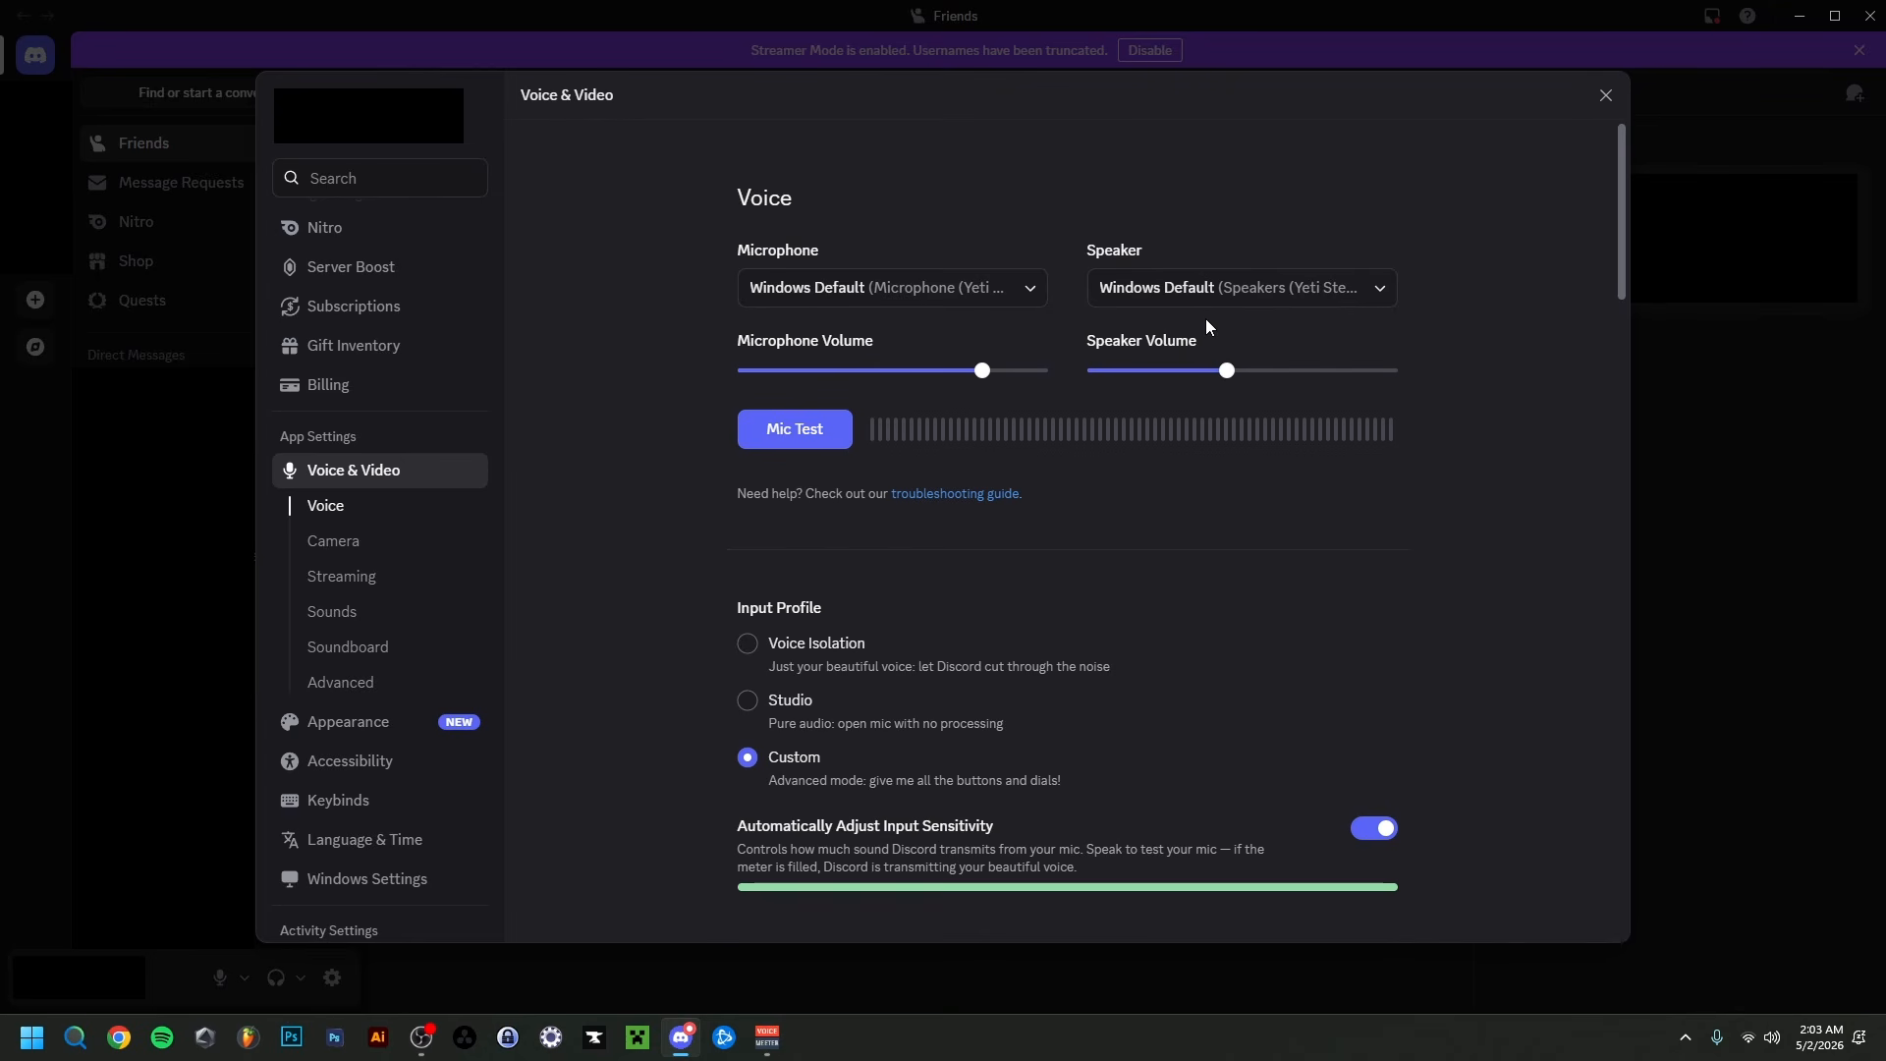
left_click(800, 294)
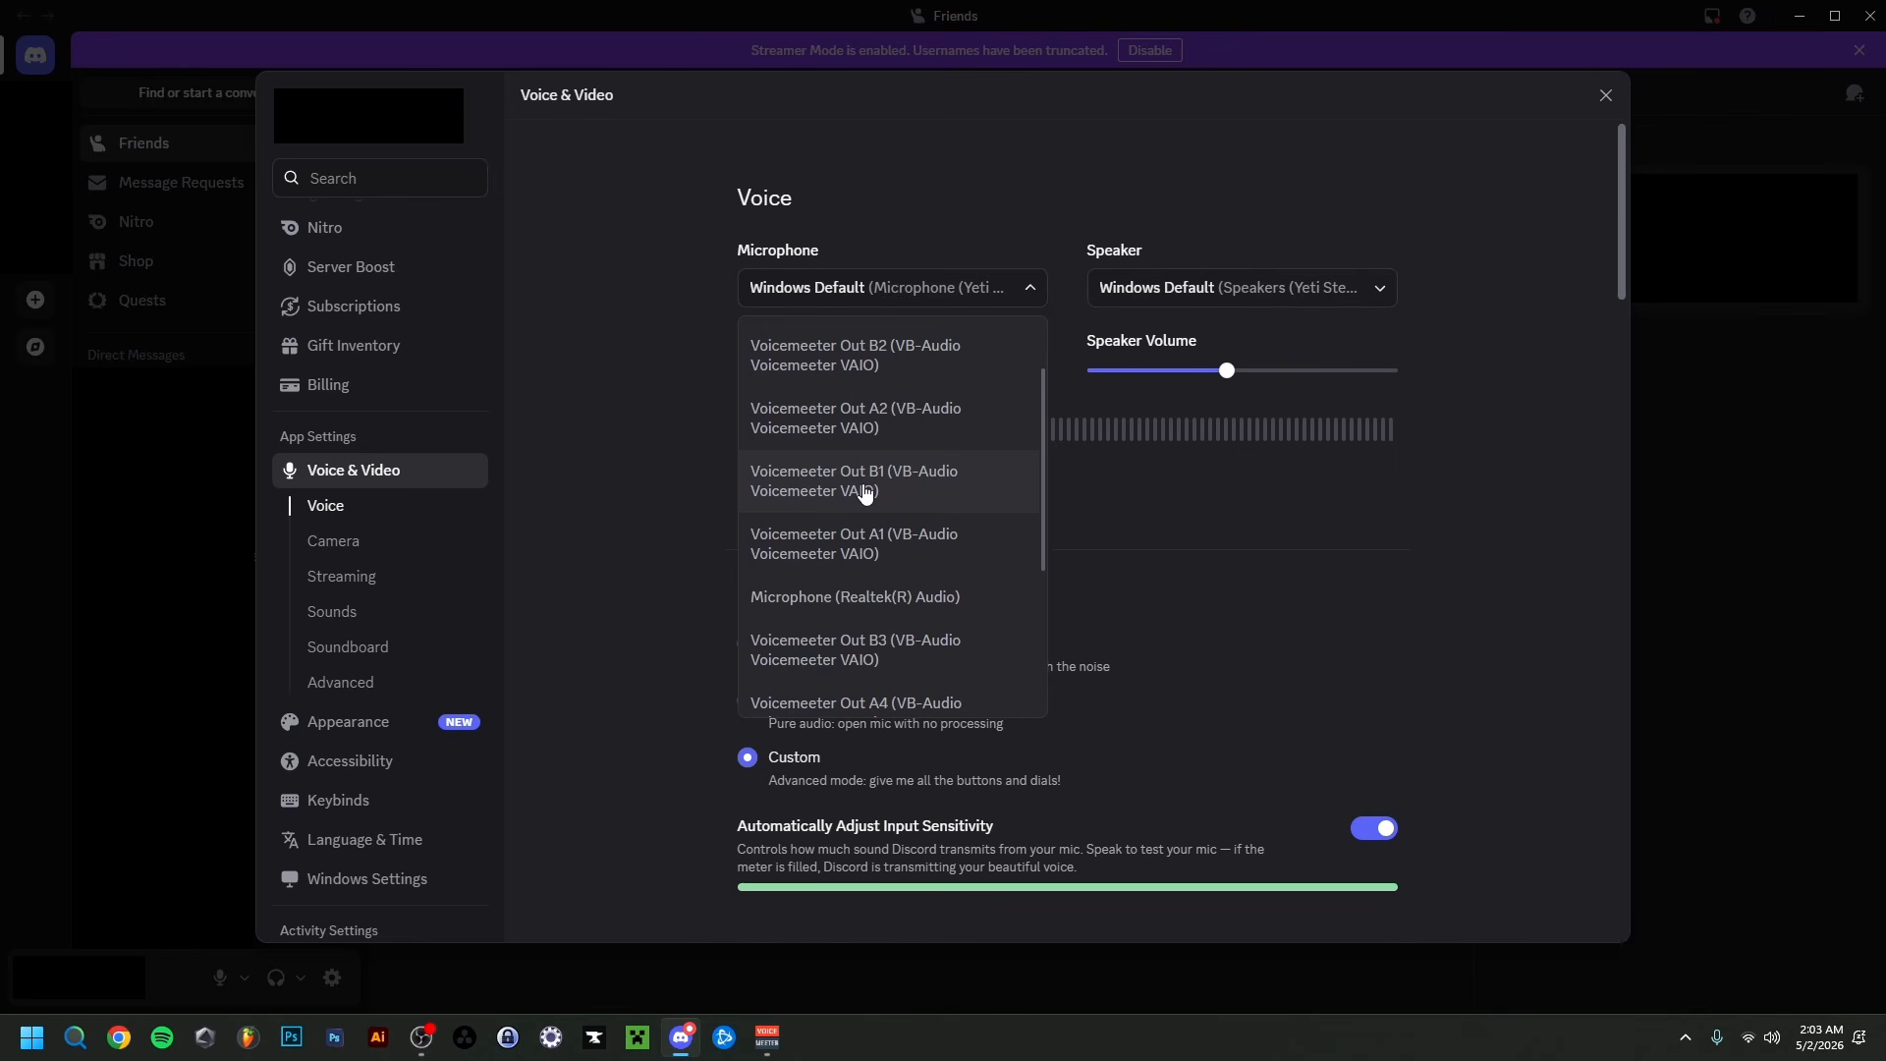
scroll(828, 499, "down", 4)
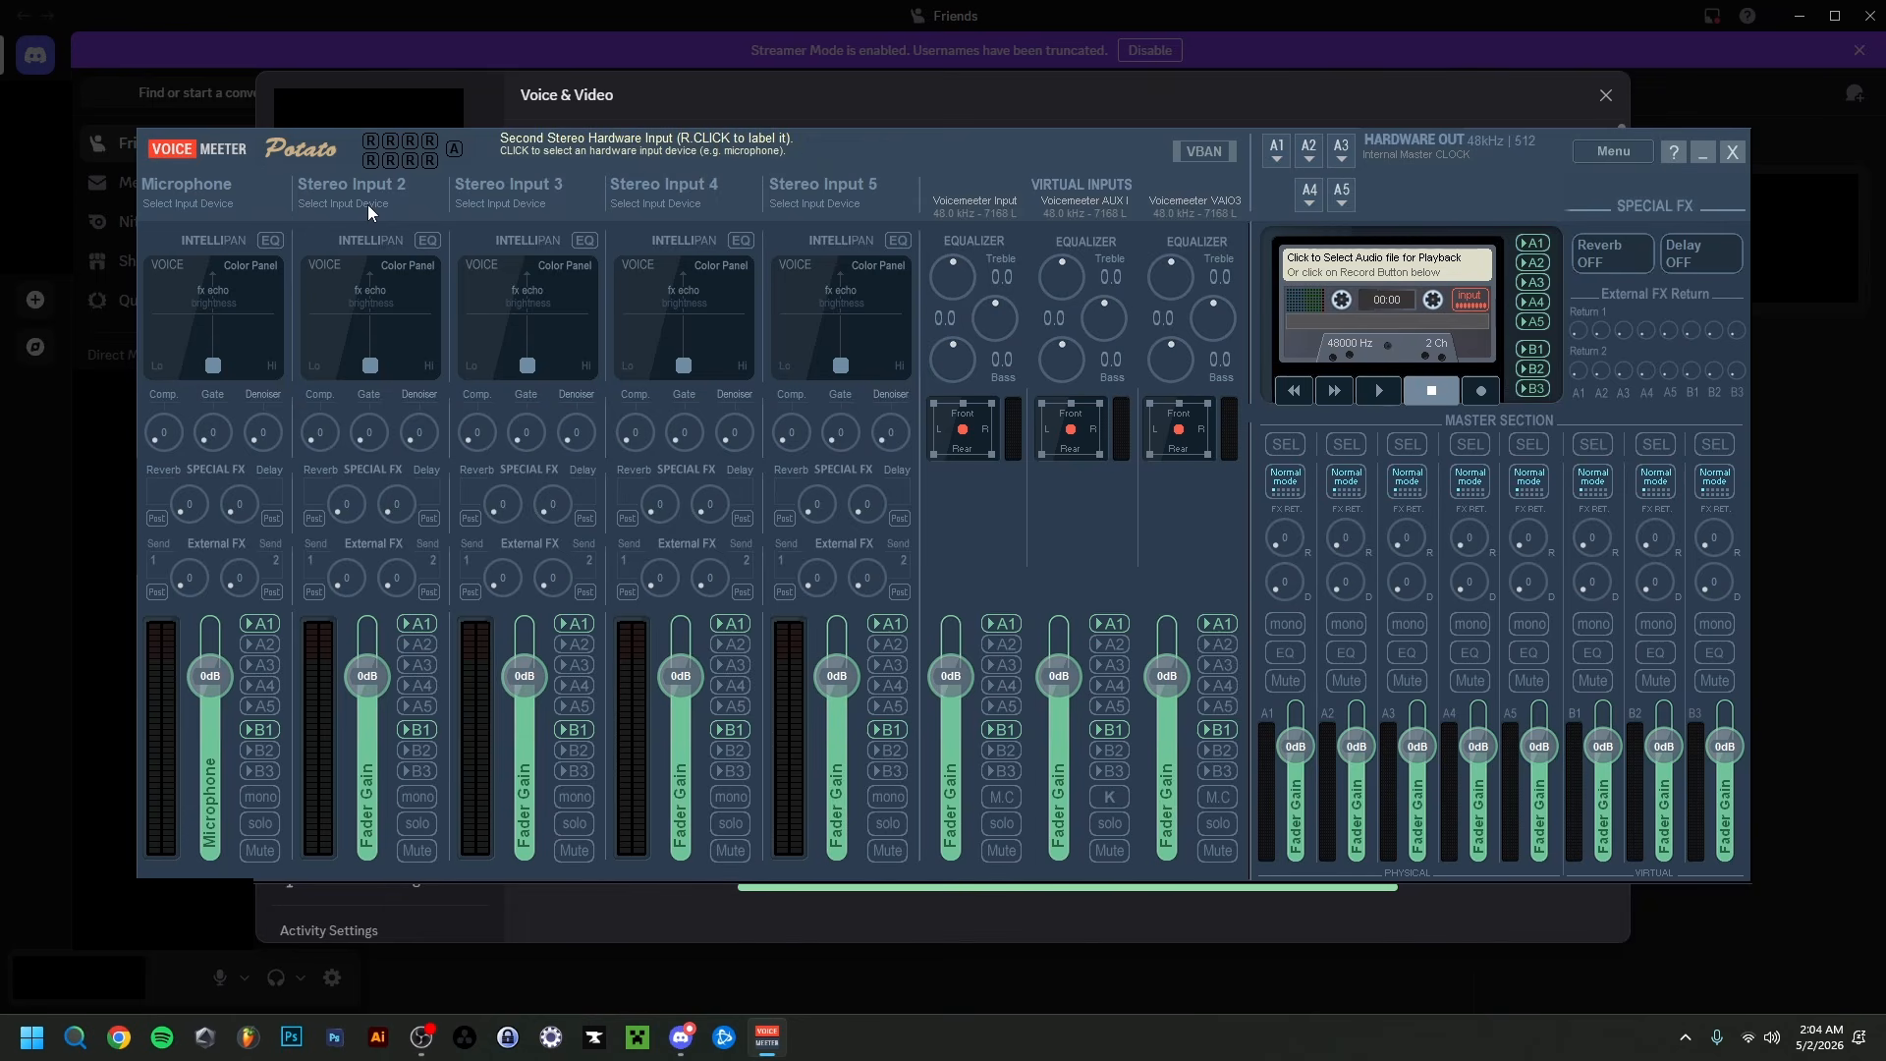
Step: View the input device choices for Stereo Input 2 in Voicemeeter, then check Discord's Speaker device setting without changing either
left_click(367, 204)
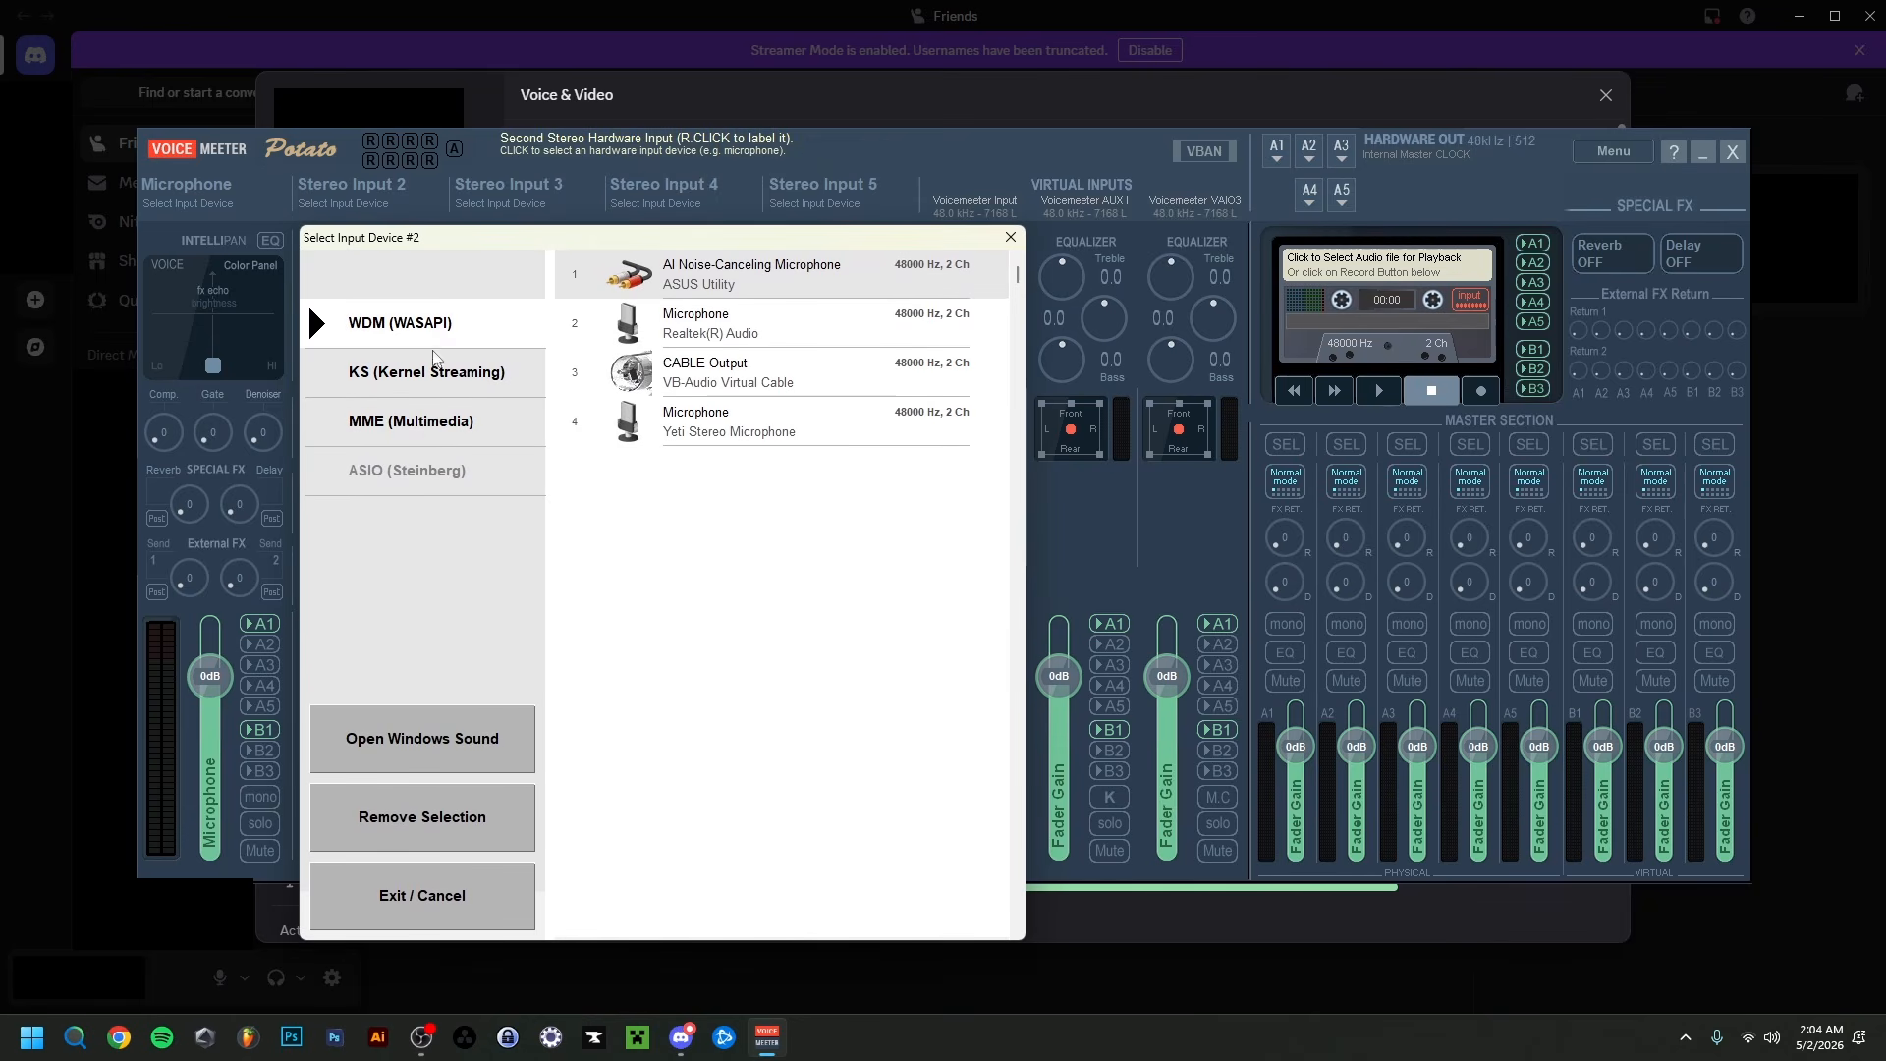
left_click(1011, 237)
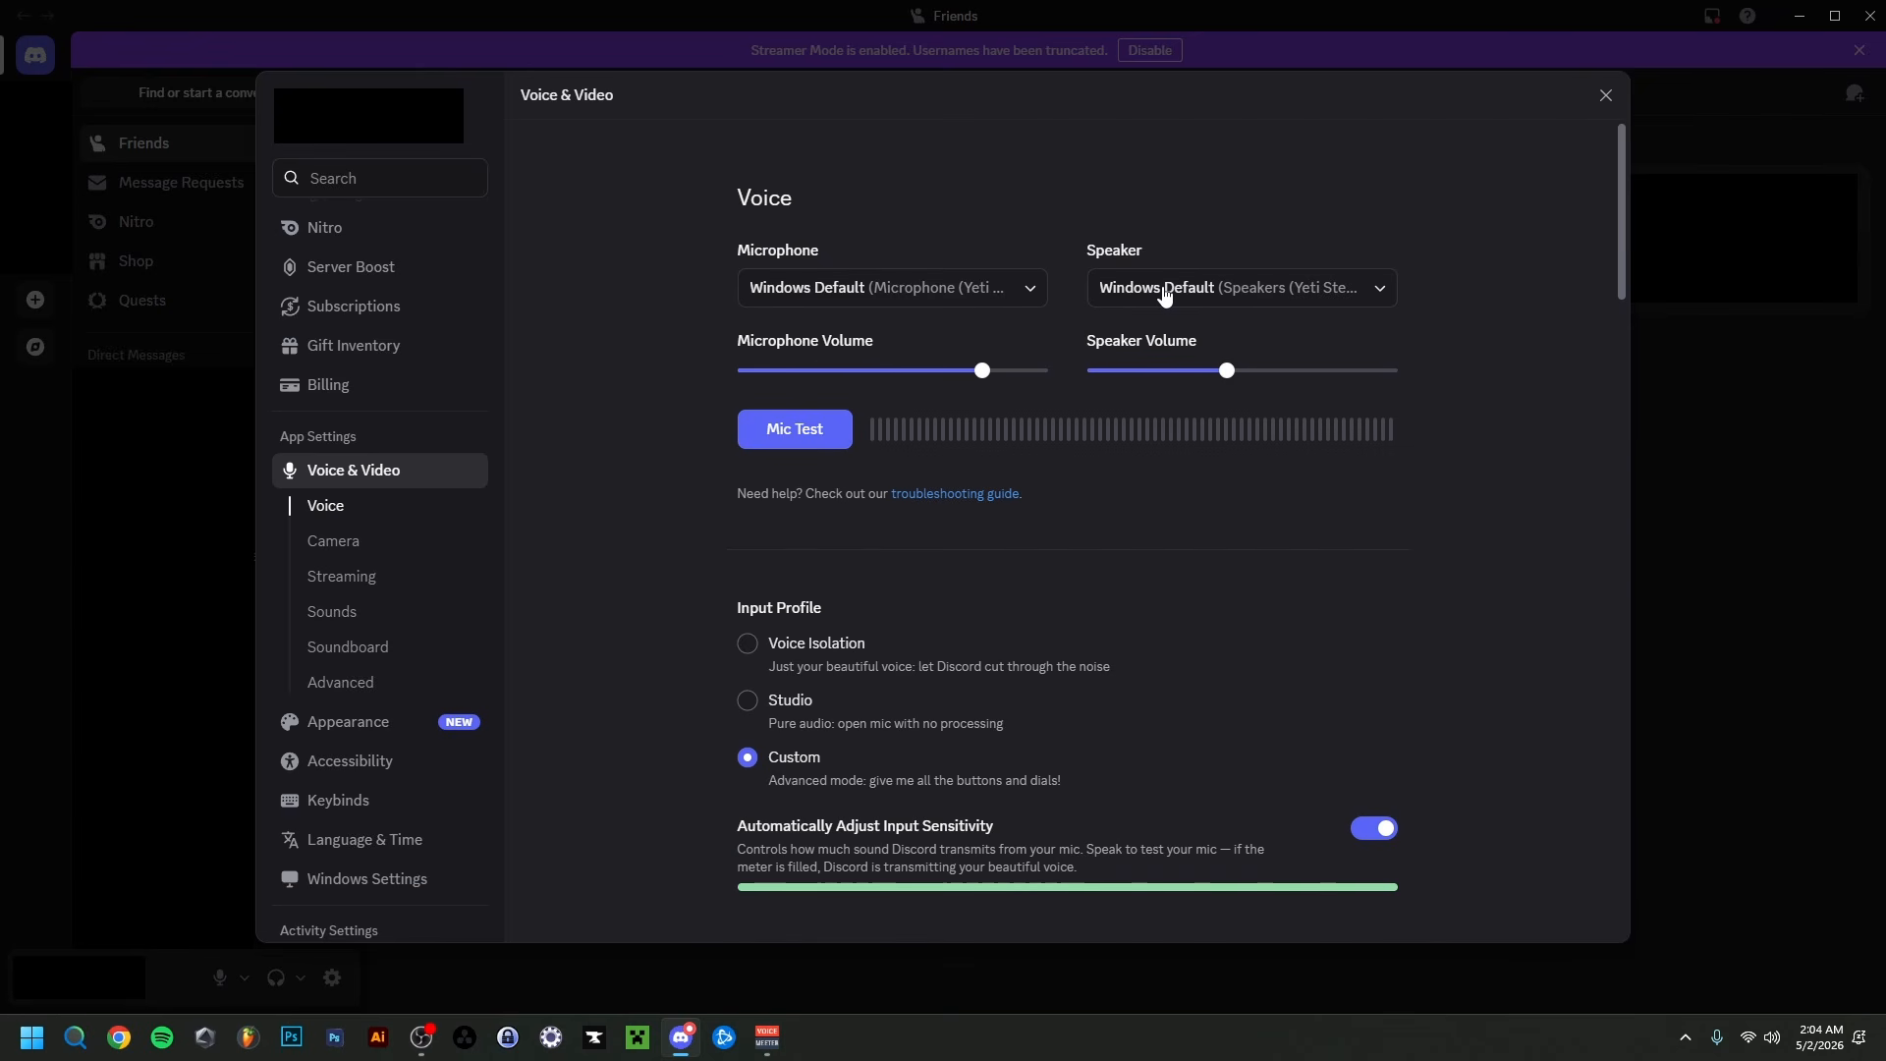
left_click(1159, 292)
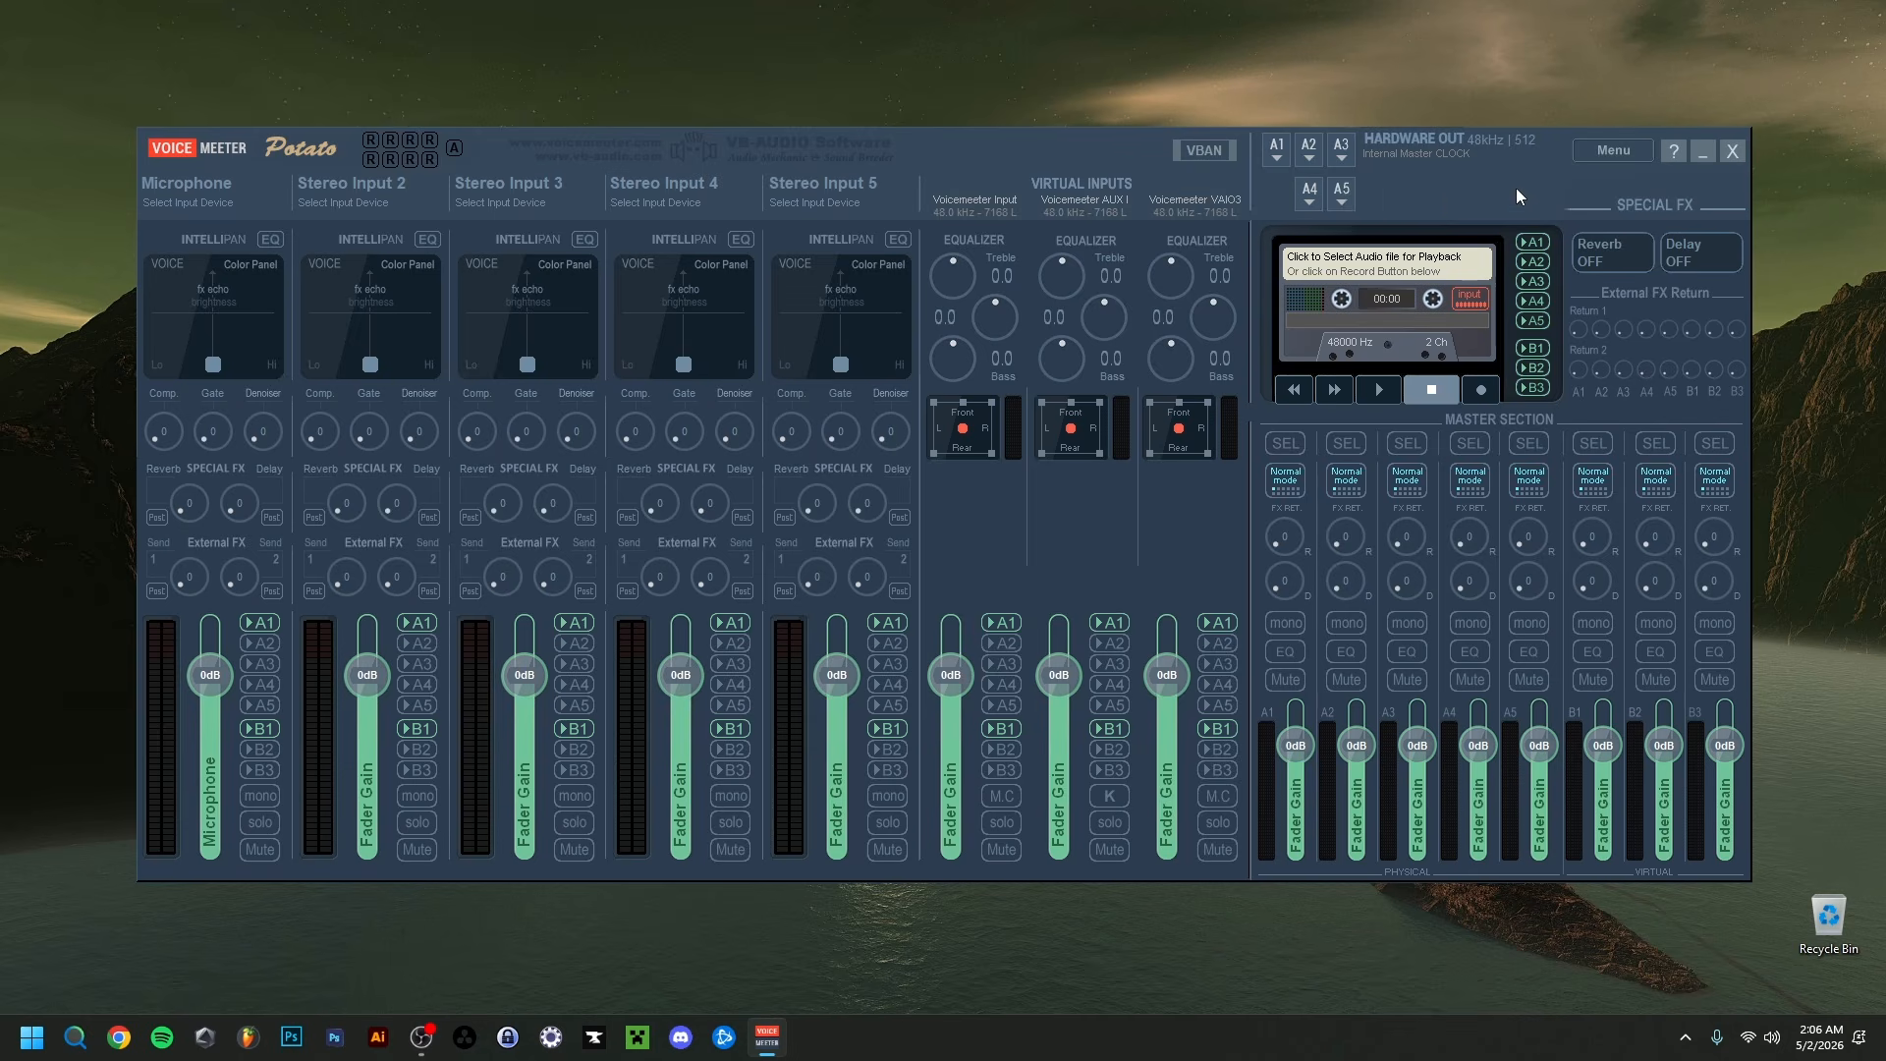
Step: Examine the Save Settings dialog, its XML file name field and the Voicemeeter save folder, and leave the dialog
left_click(1599, 153)
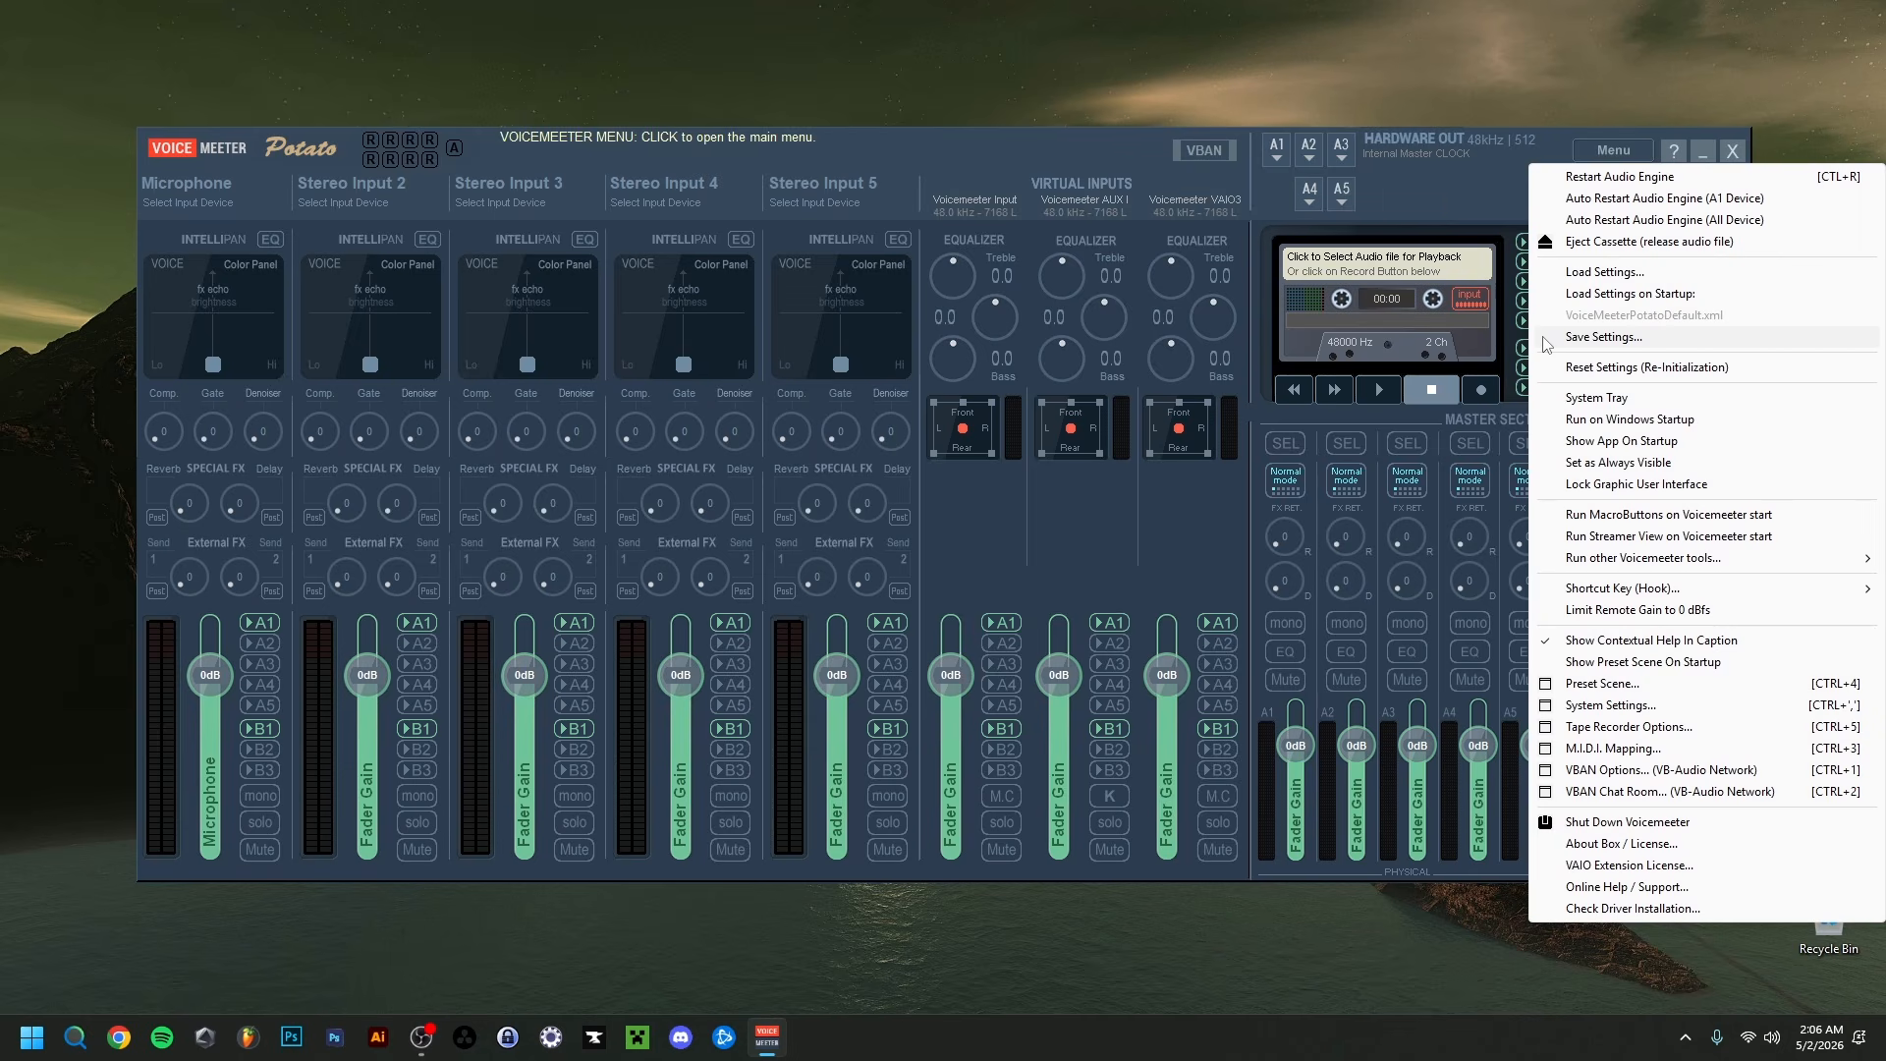
left_click(1630, 344)
left_click(630, 595)
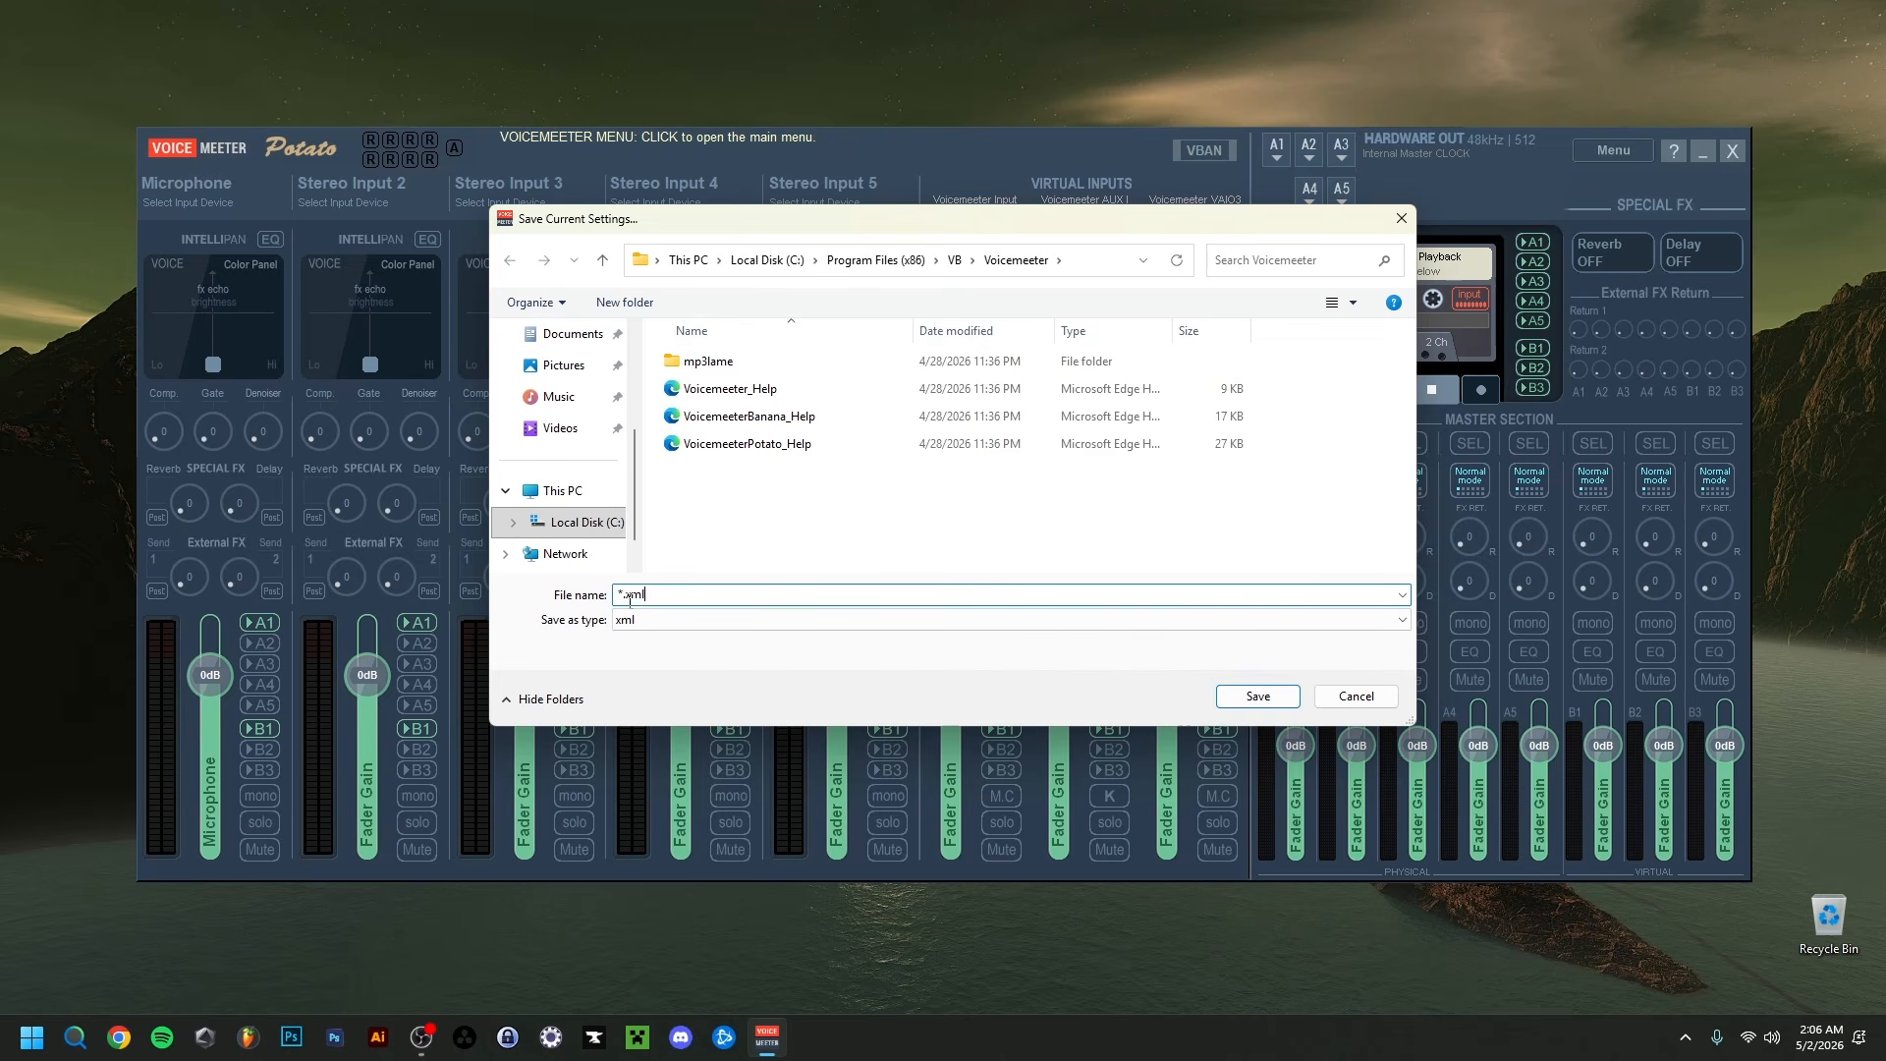
left_click_drag(624, 599, 618, 602)
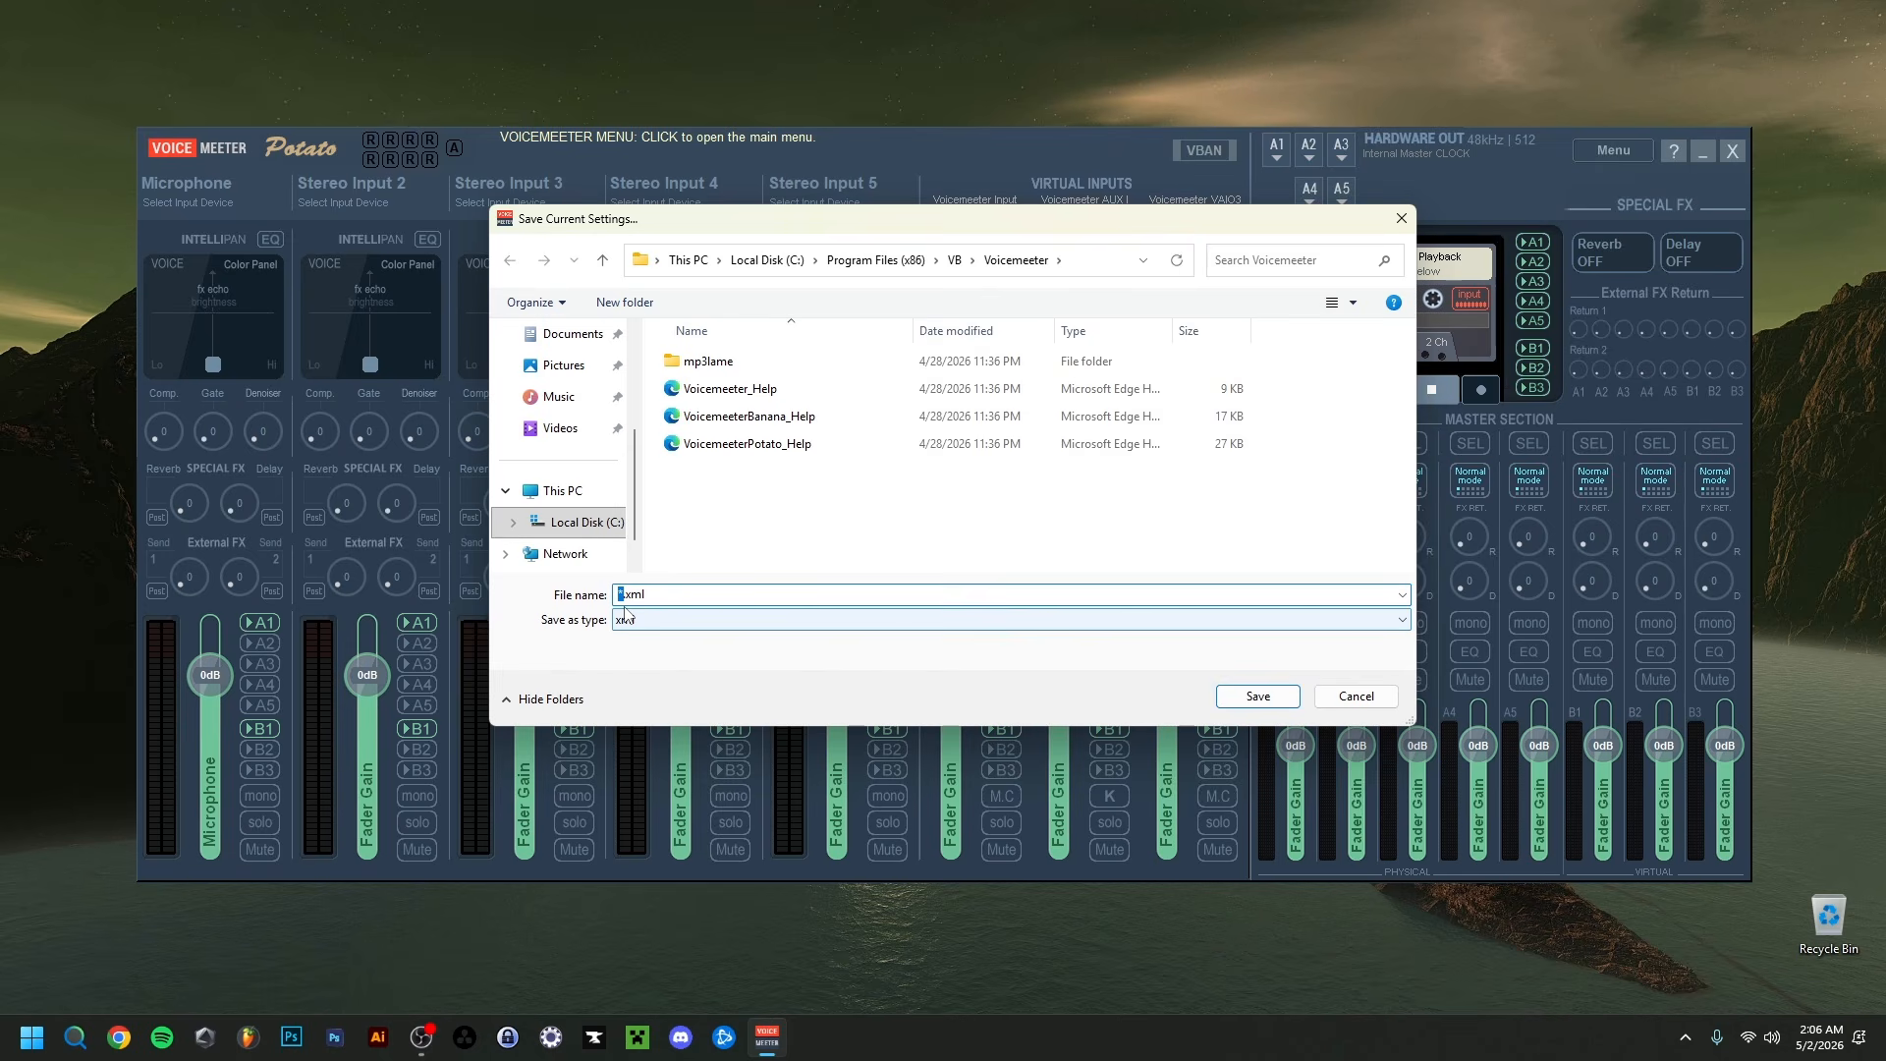
left_click(813, 512)
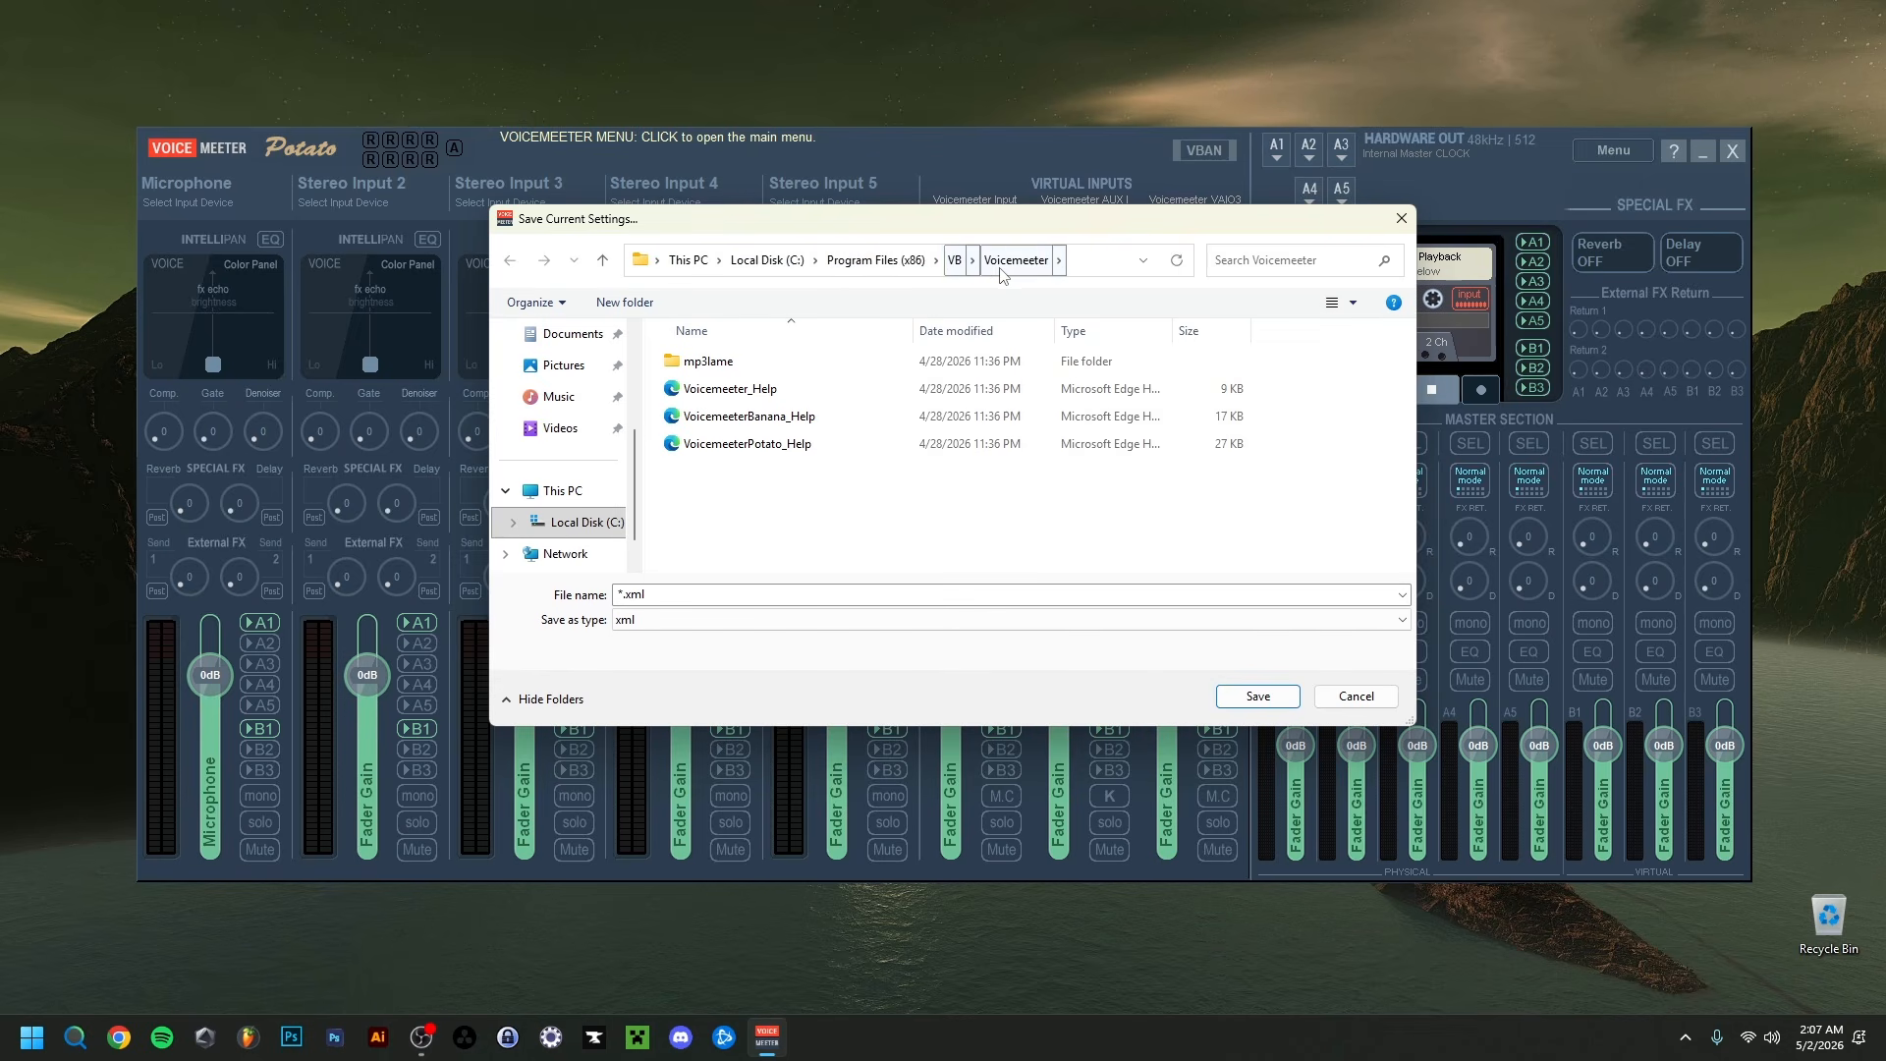
left_click(805, 504)
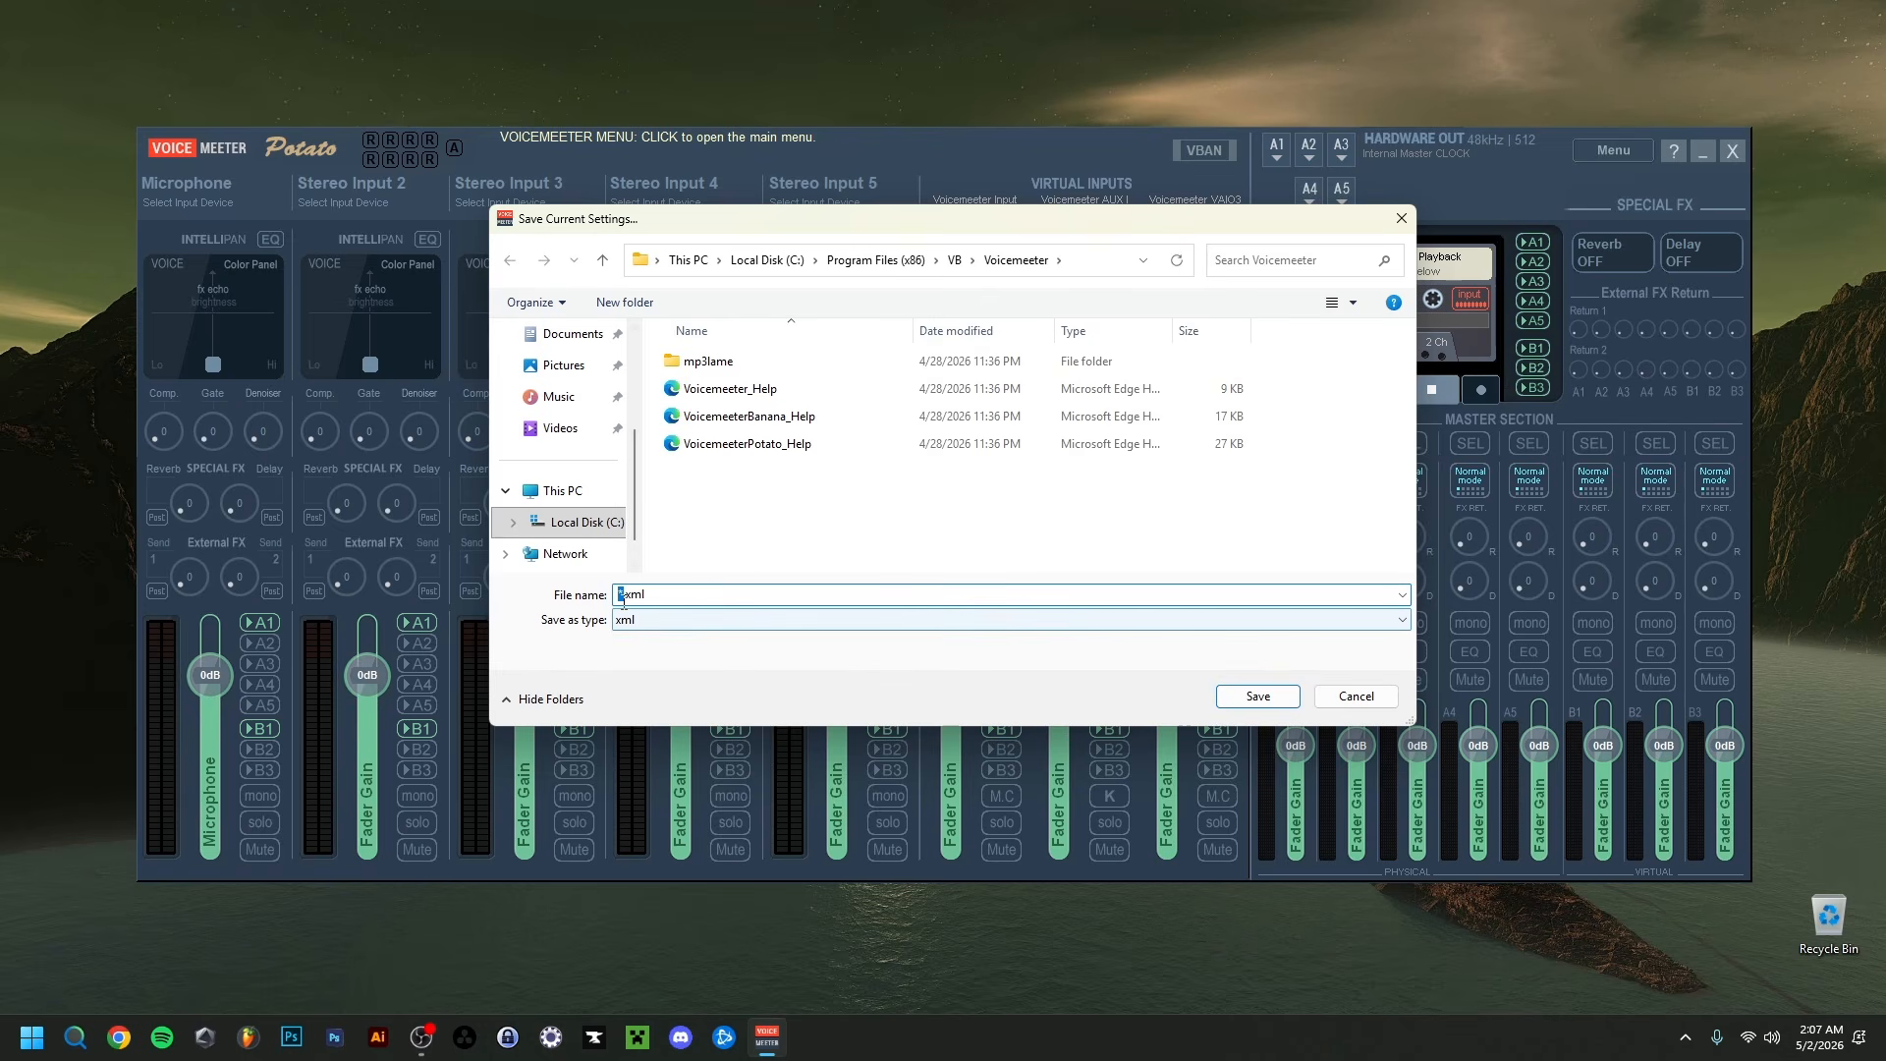
left_click(1258, 696)
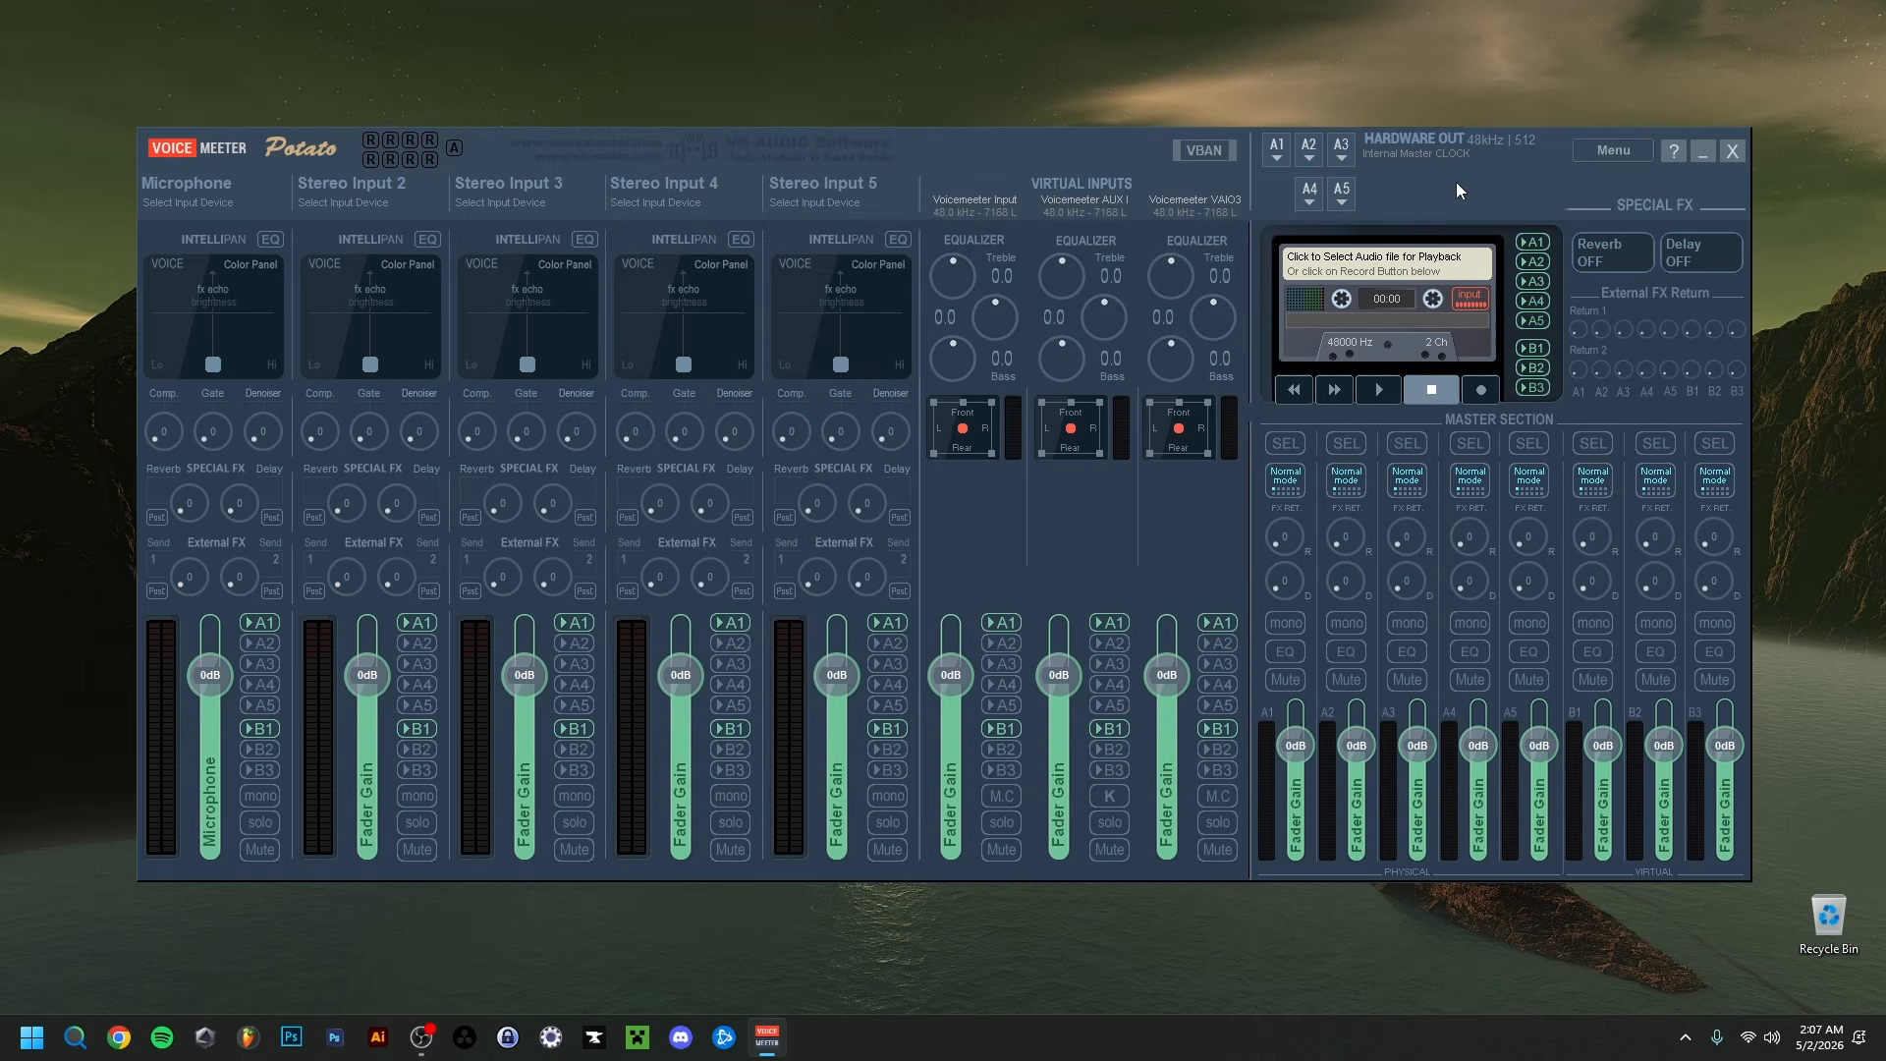
Step: Look through the Load Settings dialog, highlight Voicemeeter_Help as an example, cancel, and view the Load Settings on Startup option
left_click(1609, 152)
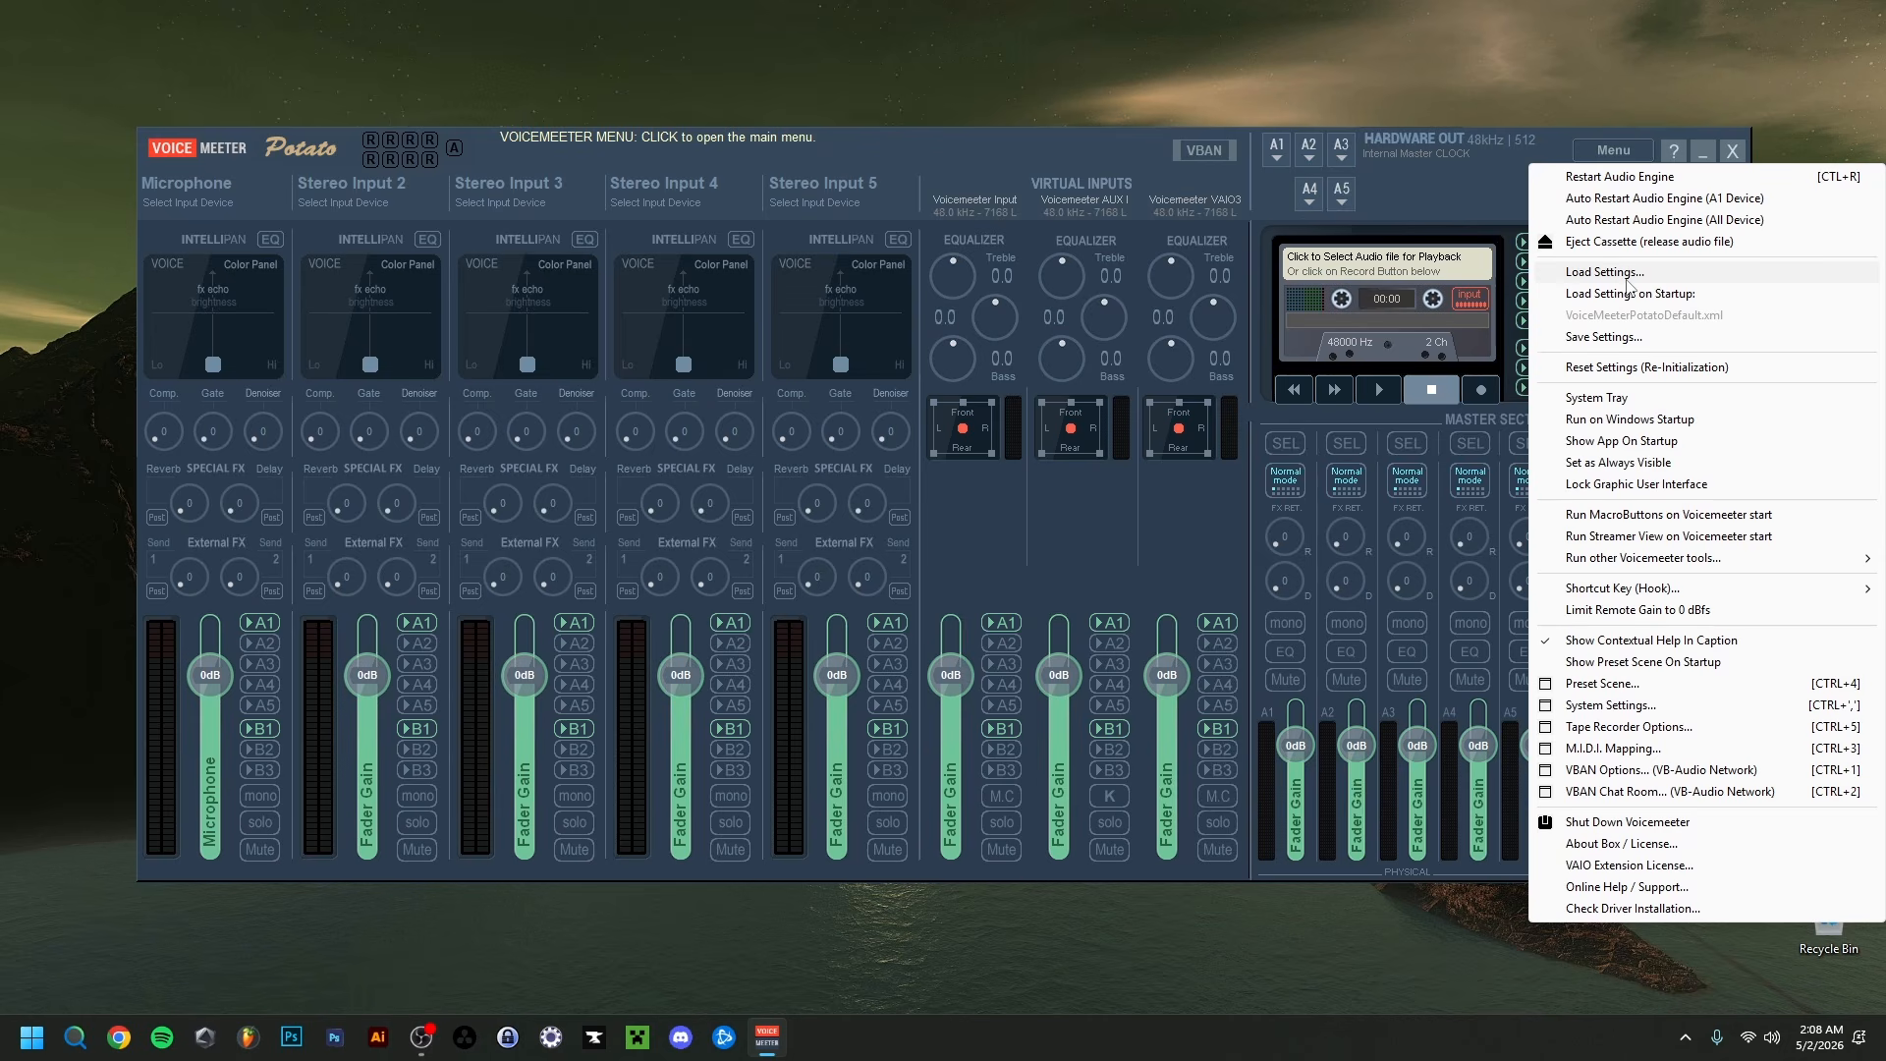
left_click(1611, 272)
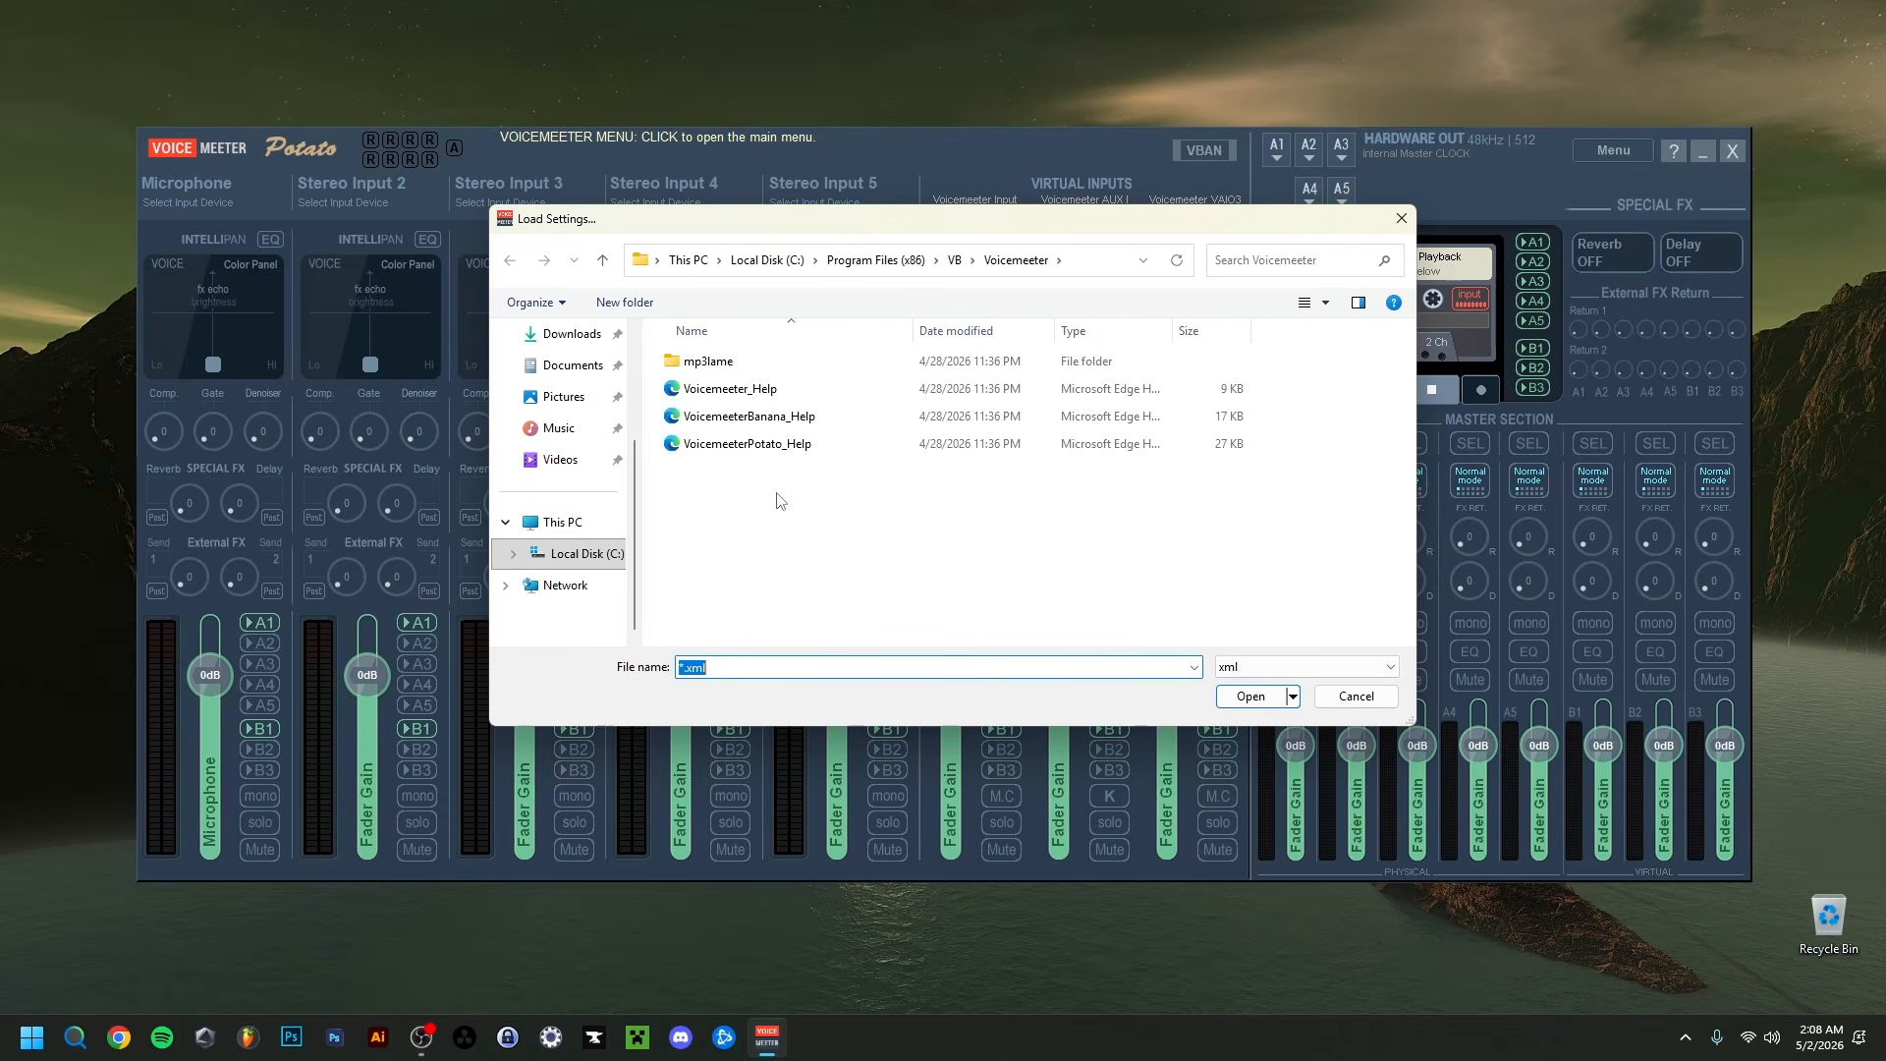
left_click(759, 391)
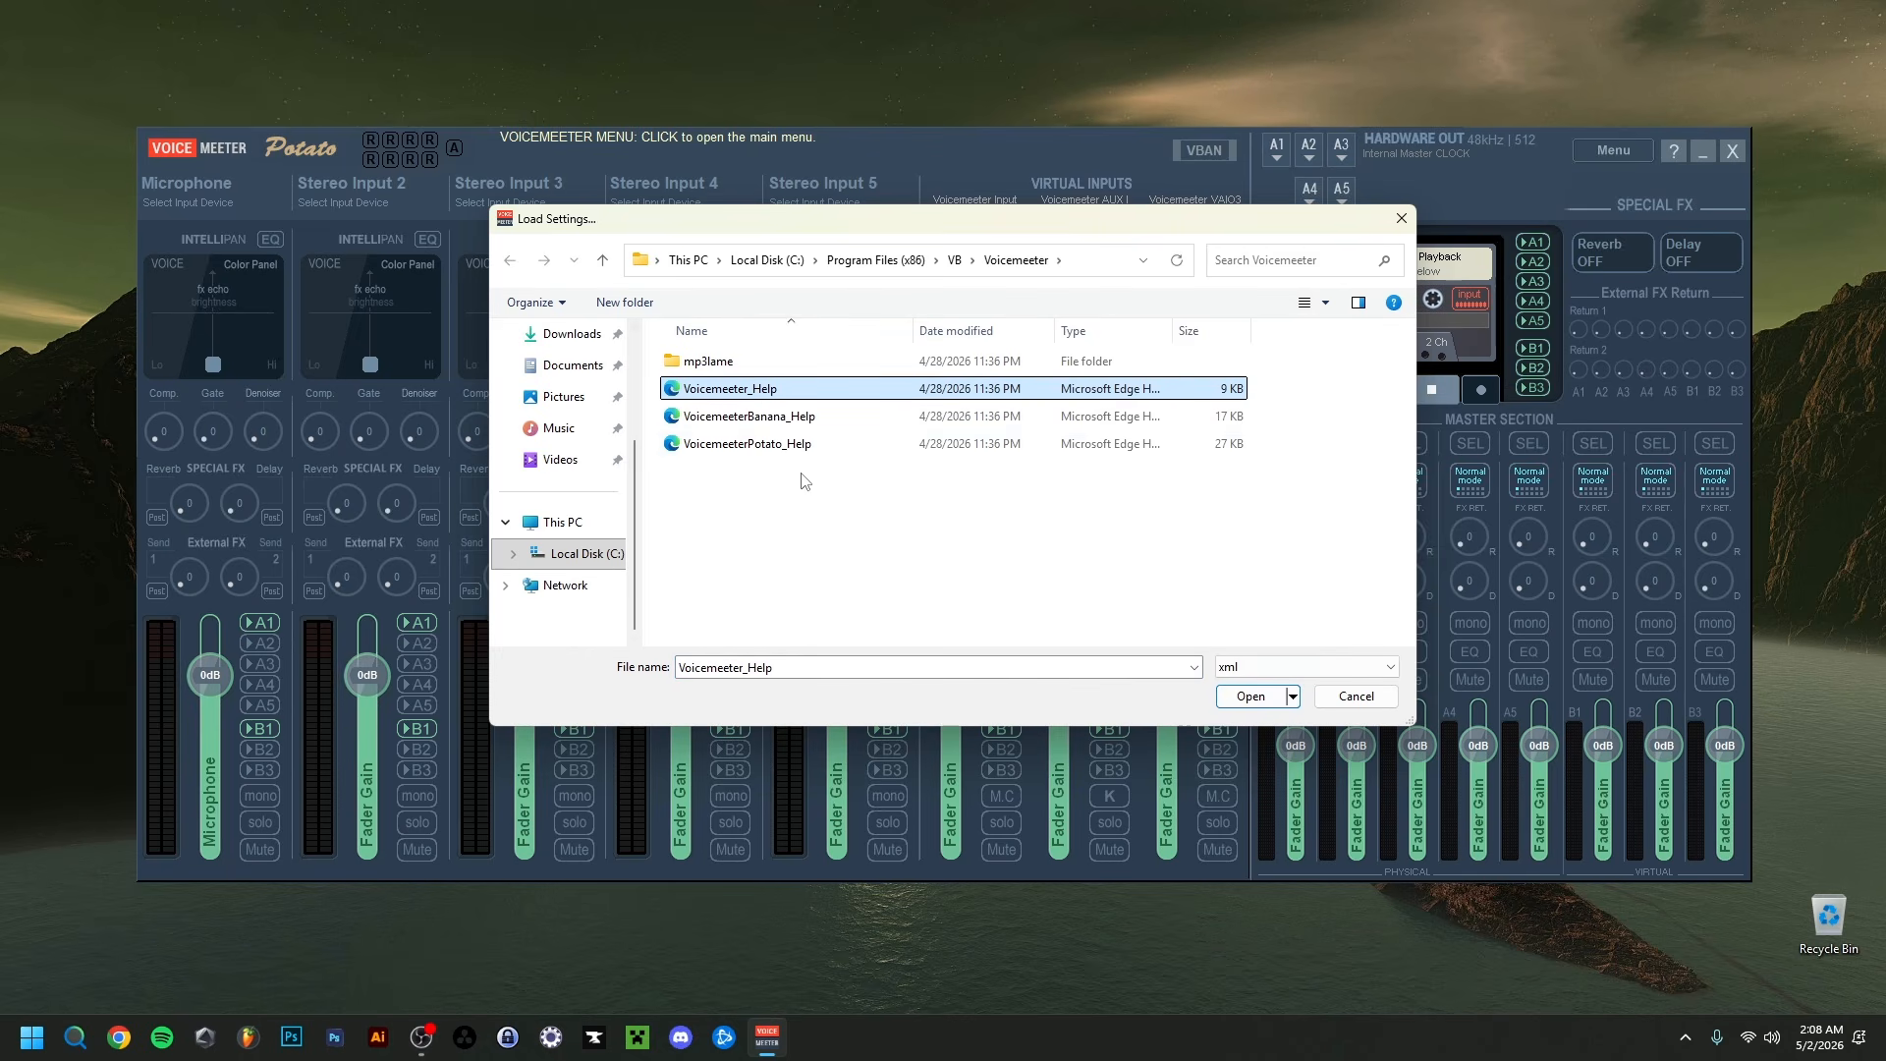
left_click(1355, 695)
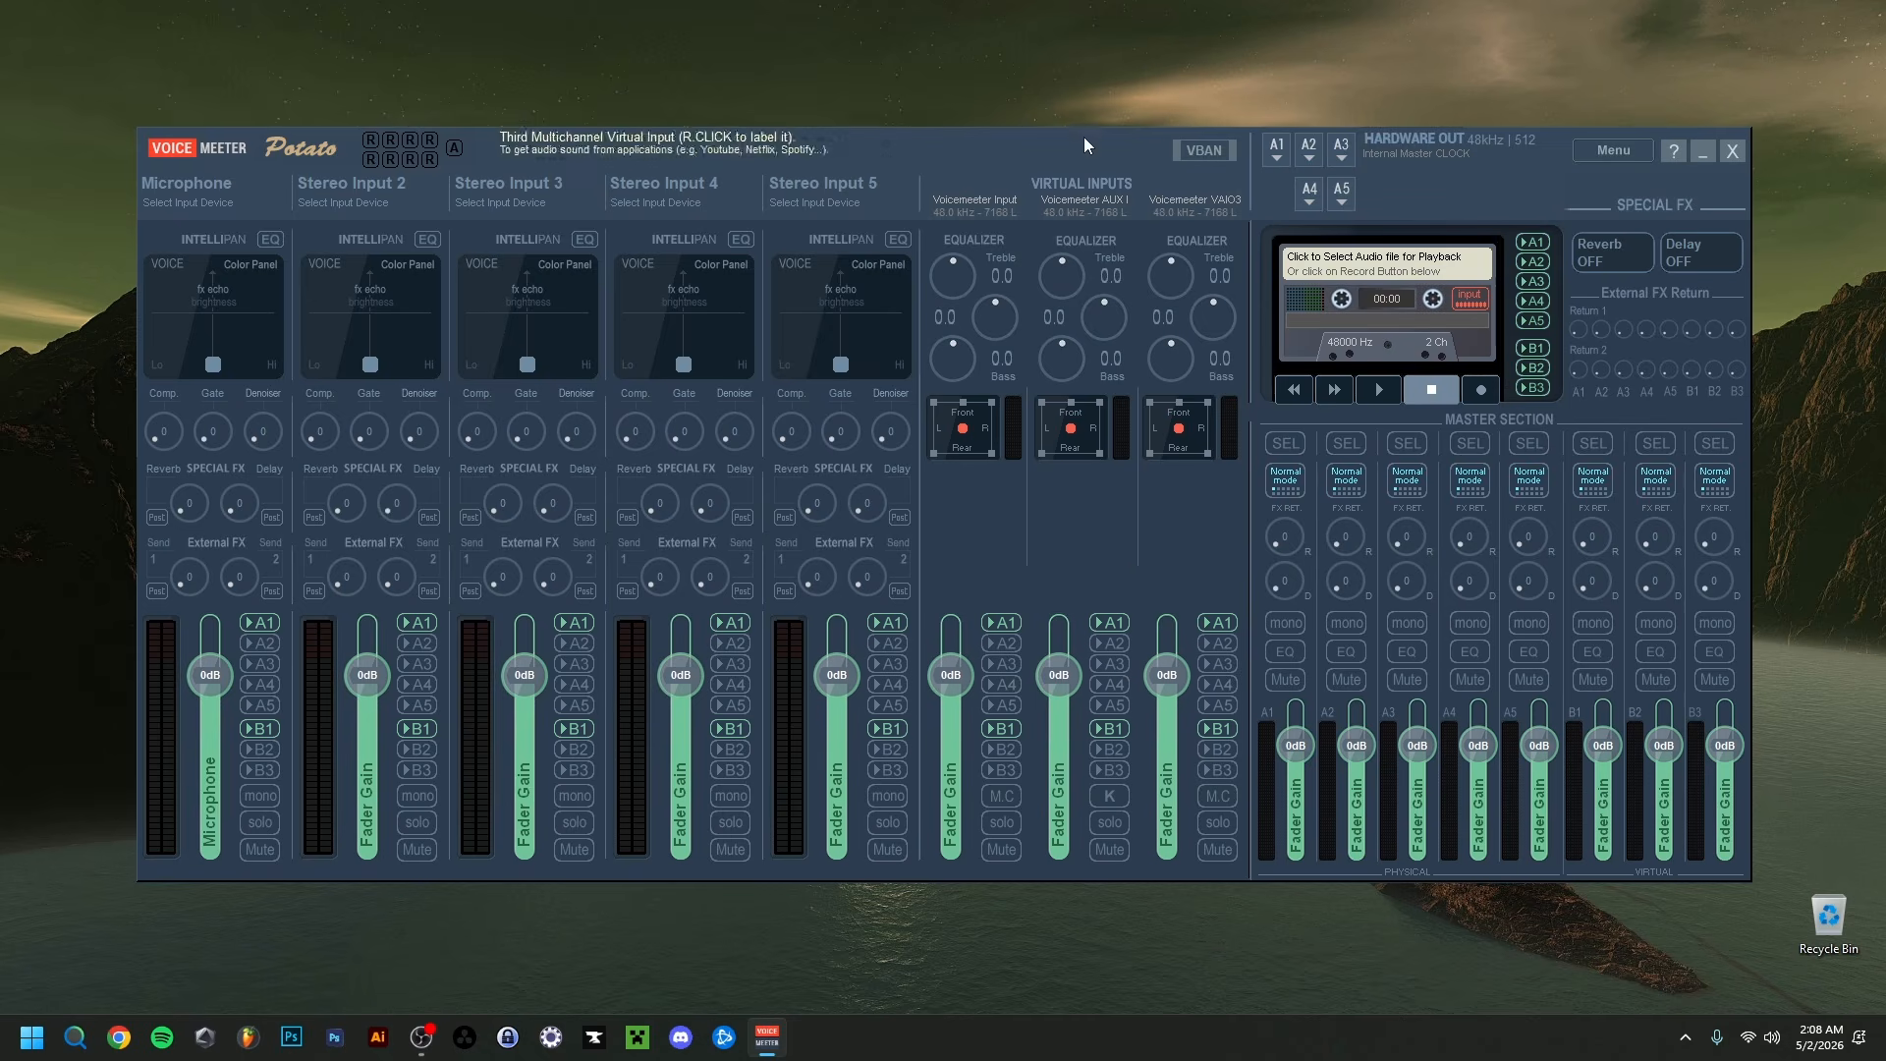
left_click(1591, 152)
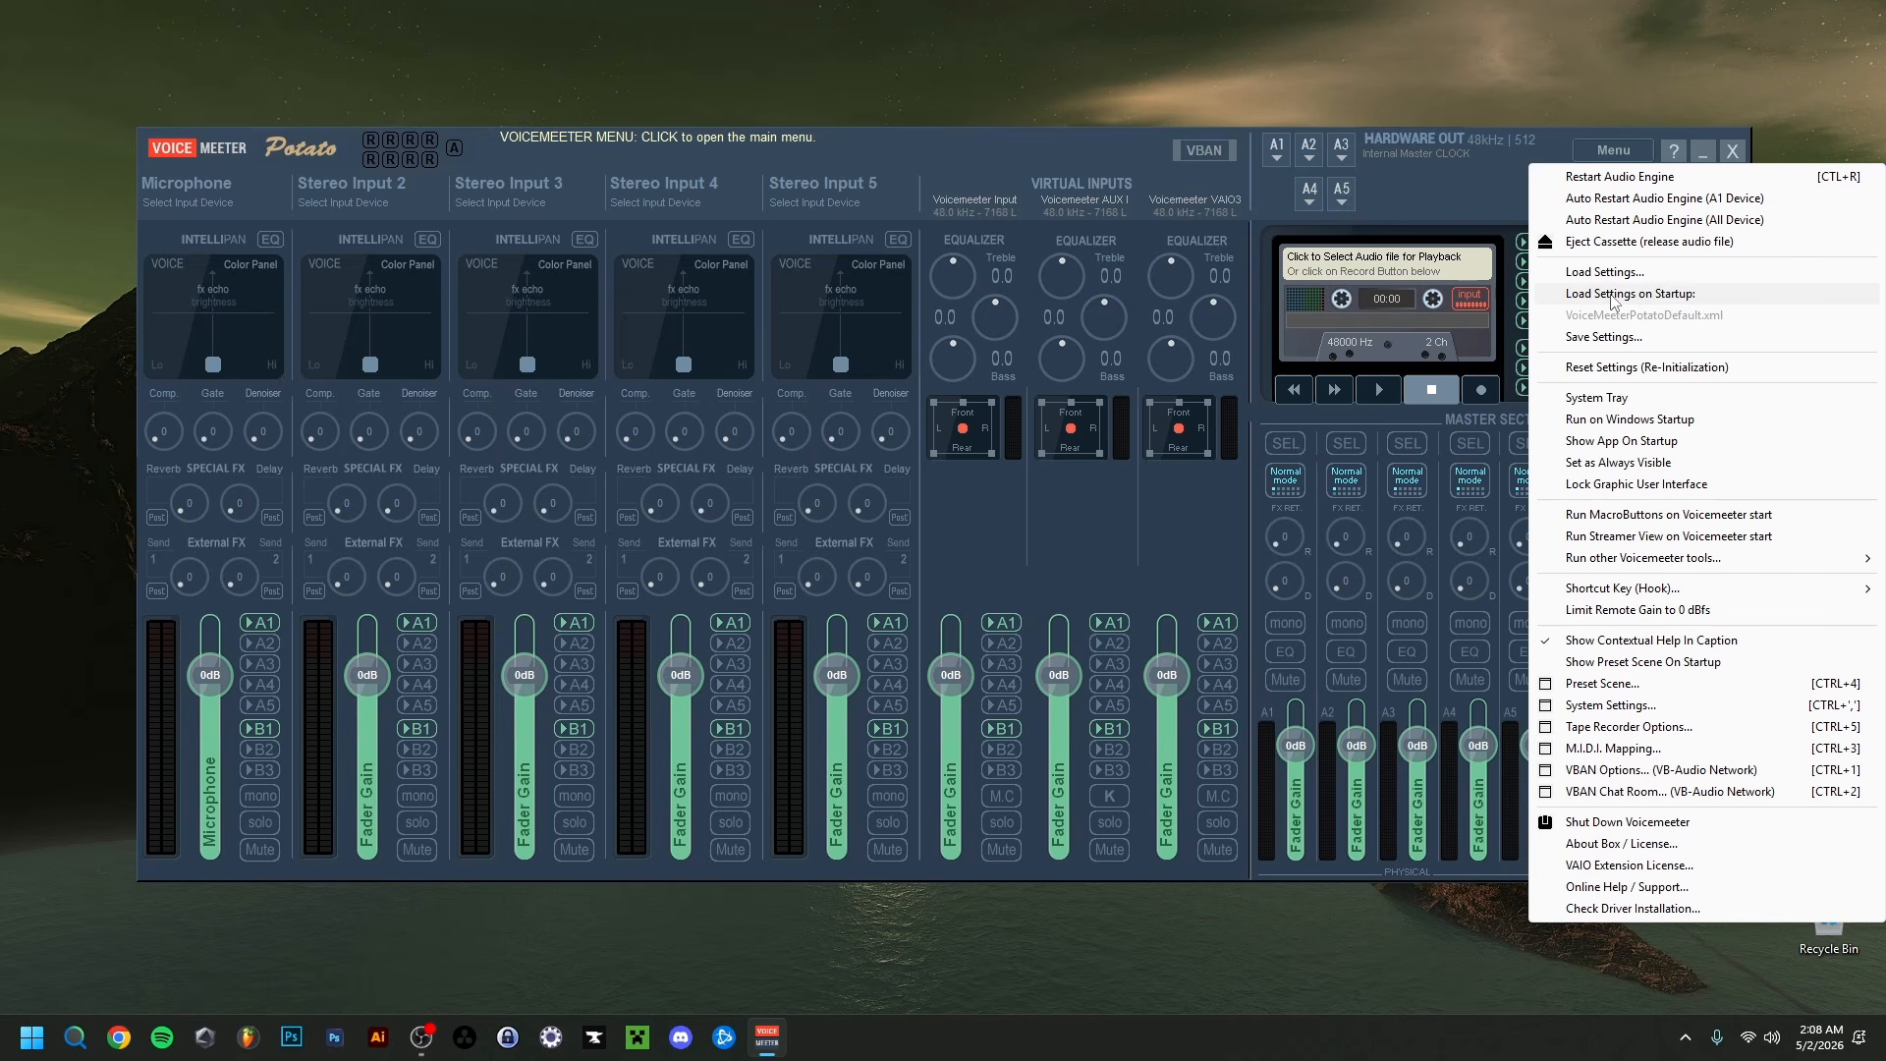
left_click(958, 161)
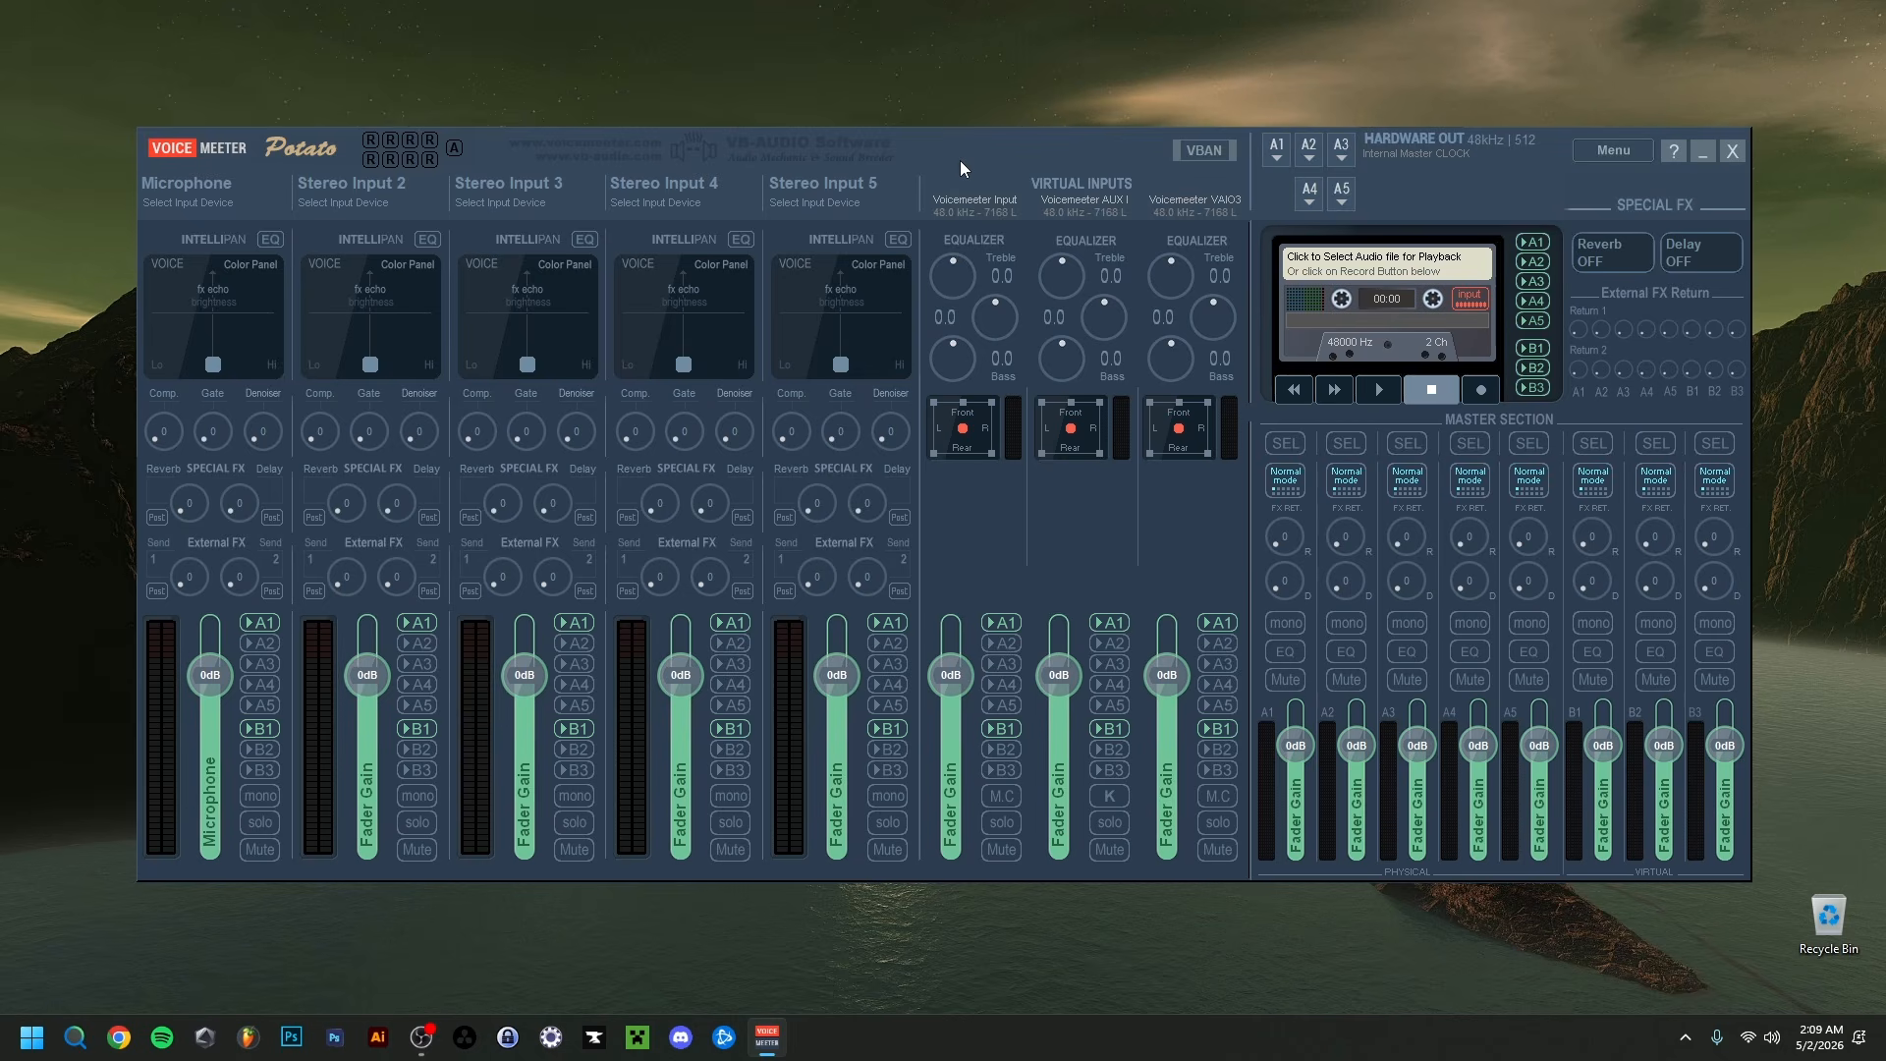